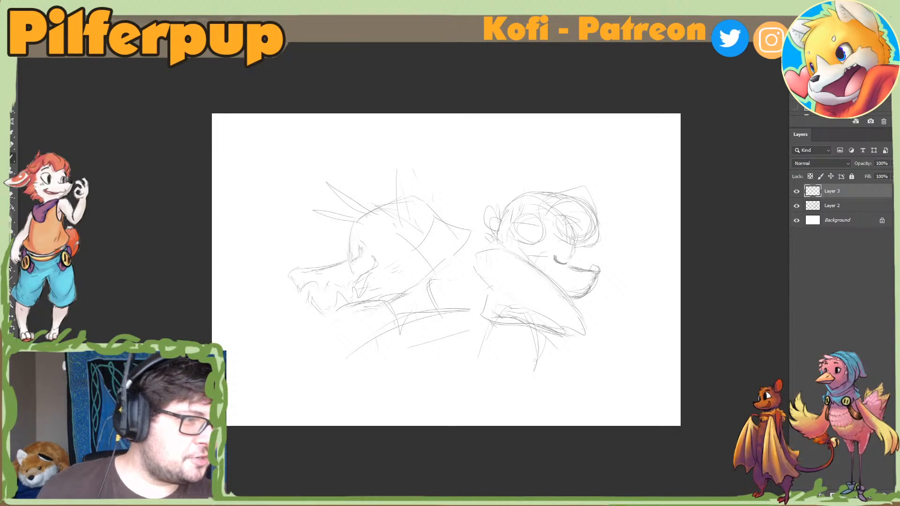
# Step: Add a new layer directly above Layer 2 for refining the sketch
pyautogui.click(798, 206)
pyautogui.click(797, 205)
pyautogui.click(837, 206)
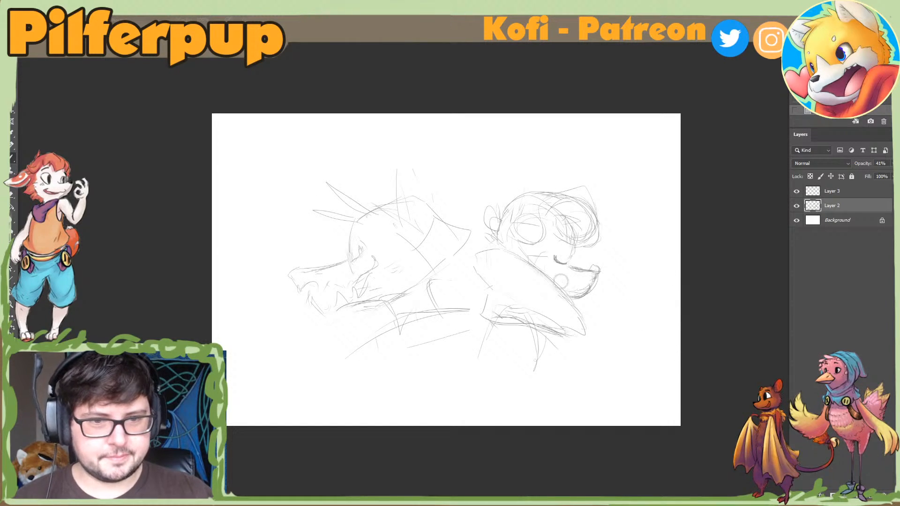
pyautogui.hotkey('ctrl', 'shift', 'alt', 'n')
pyautogui.press('b')
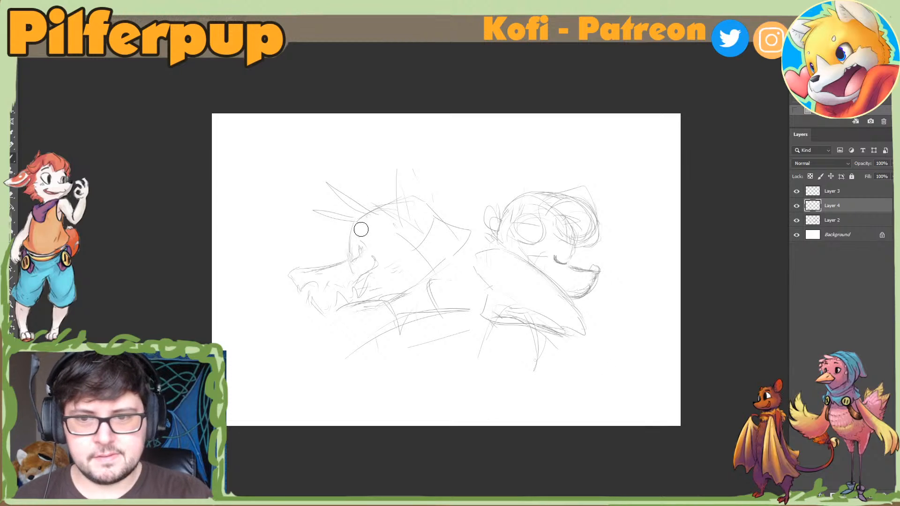
# Step: Set up a 6 px Hard Round Pressure brush with black as the foreground color
pyautogui.rightClick(393, 217)
pyautogui.click(508, 316)
pyautogui.moveTo(486, 239); pyautogui.dragTo(447, 239)
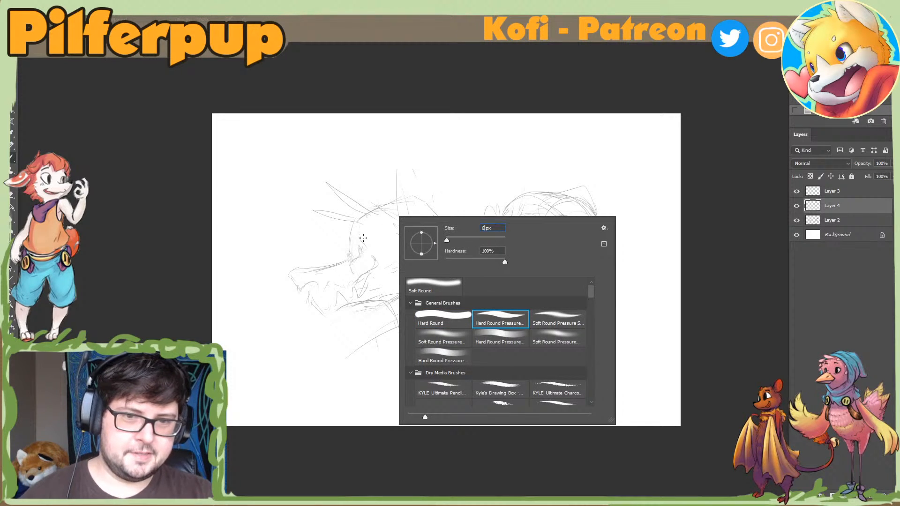
pyautogui.click(12, 337)
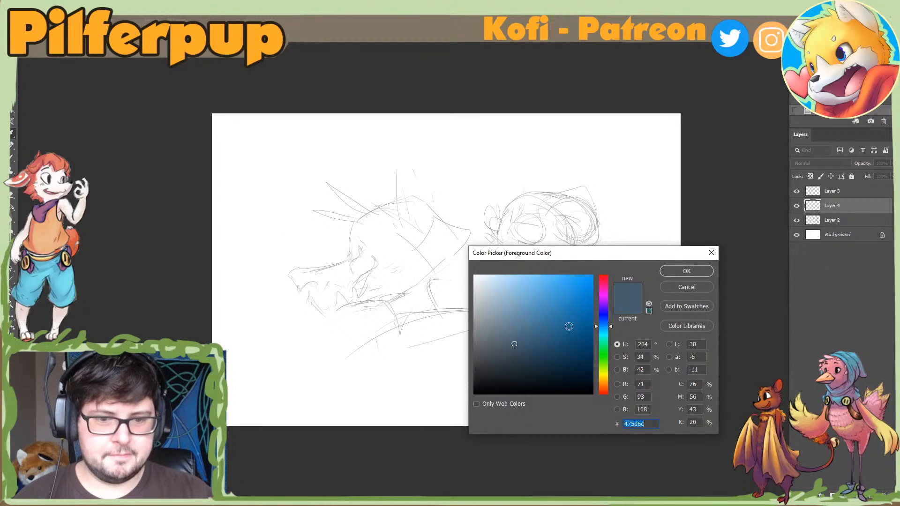
pyautogui.moveTo(569, 327); pyautogui.dragTo(474, 394)
pyautogui.click(687, 271)
pyautogui.scroll(1, 446, 275)
pyautogui.rightClick(452, 267)
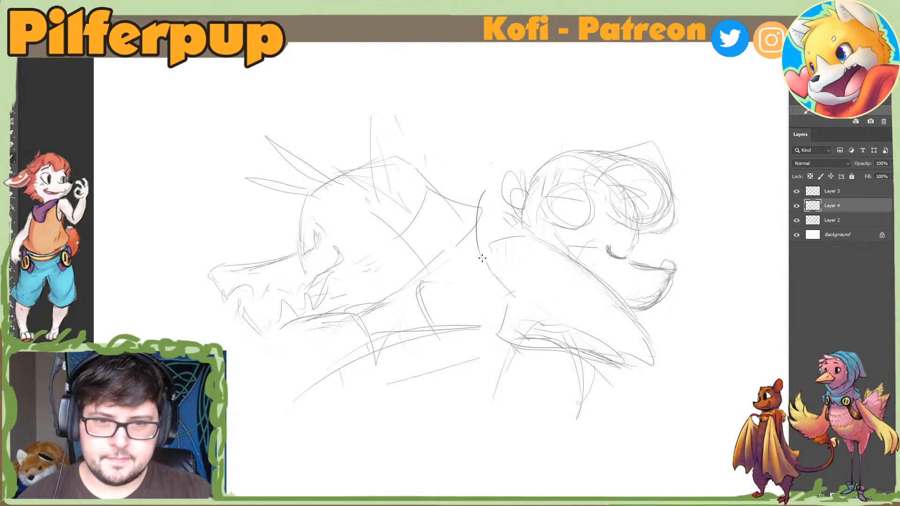
pyautogui.press('Return')
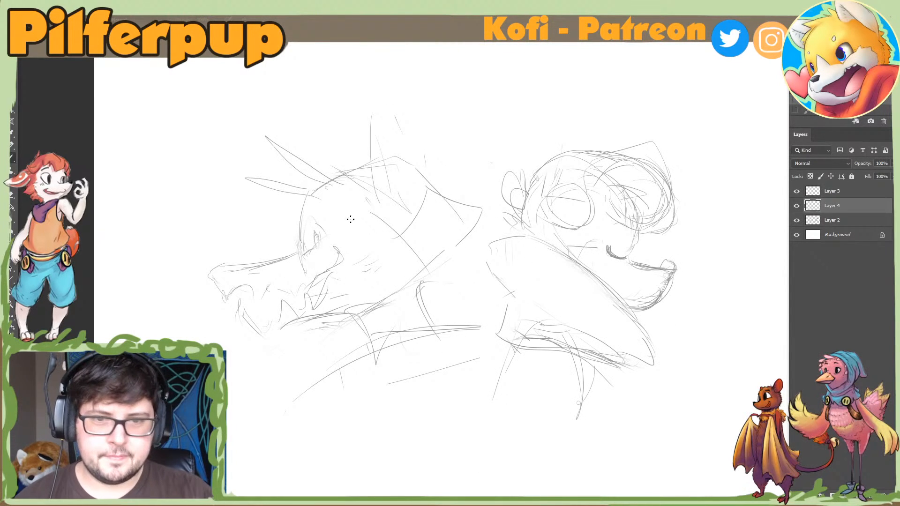
# Step: Lower the opacity of the rough sketch on Layer 2 and make Layer 4 active again
pyautogui.click(816, 224)
pyautogui.moveTo(865, 176); pyautogui.dragTo(859, 176)
pyautogui.click(831, 205)
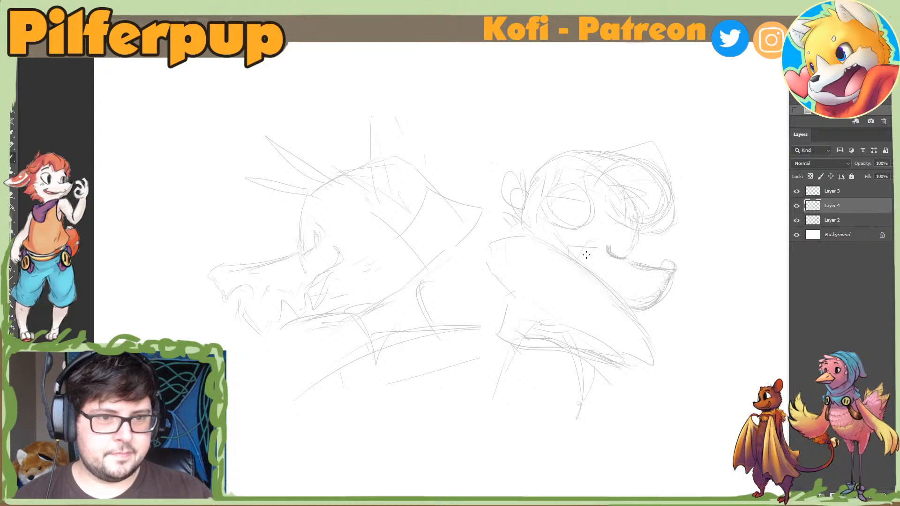
# Step: Draw crossing guide lines over the face of the round-eyed character and flip the canvas horizontally
pyautogui.moveTo(539, 217); pyautogui.dragTo(648, 259)
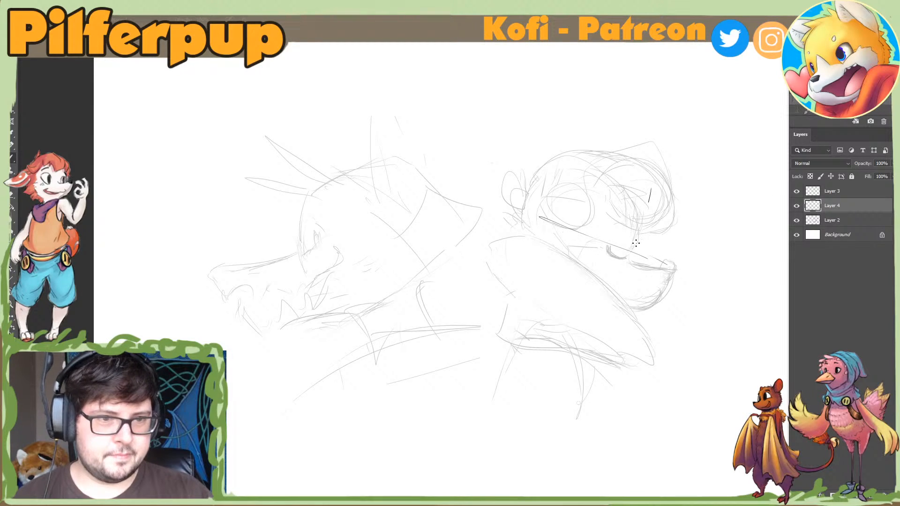
pyautogui.moveTo(647, 170)
pyautogui.mouseDown()
pyautogui.moveTo(613, 302)
pyautogui.moveTo(623, 297)
pyautogui.mouseUp()
pyautogui.hotkey('ctrl', 'z')
pyautogui.hotkey('ctrl', 'shift', 'h')
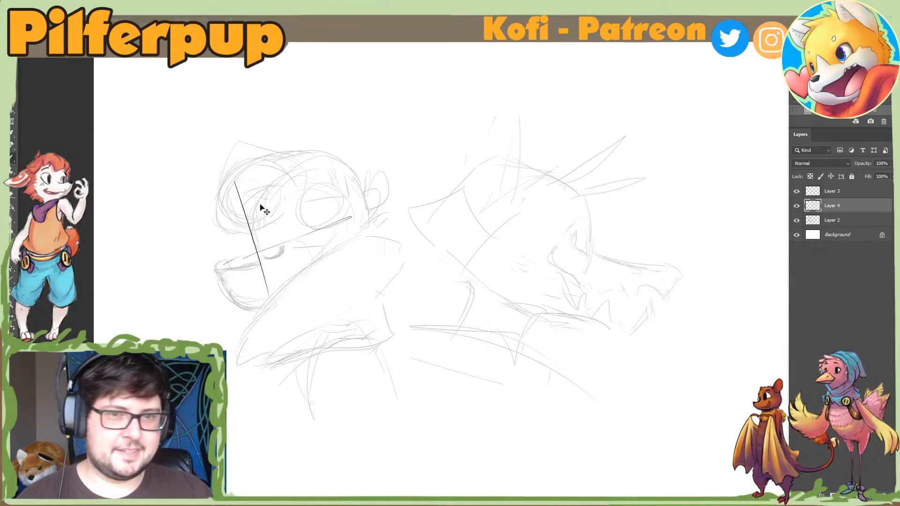
# Step: Paste the cookie bag image and enlarge it over the upper-right part of the canvas
pyautogui.hotkey('ctrl', 'v')
pyautogui.hotkey('ctrl', 't')
pyautogui.moveTo(432, 235); pyautogui.dragTo(600, 97)
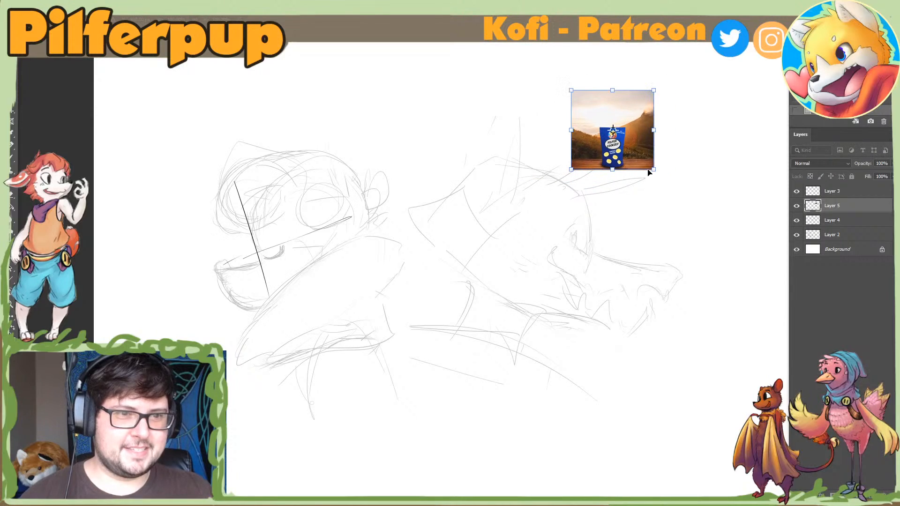
pyautogui.moveTo(655, 170); pyautogui.dragTo(839, 453)
pyautogui.moveTo(687, 401); pyautogui.dragTo(489, 262)
pyautogui.press('Return')
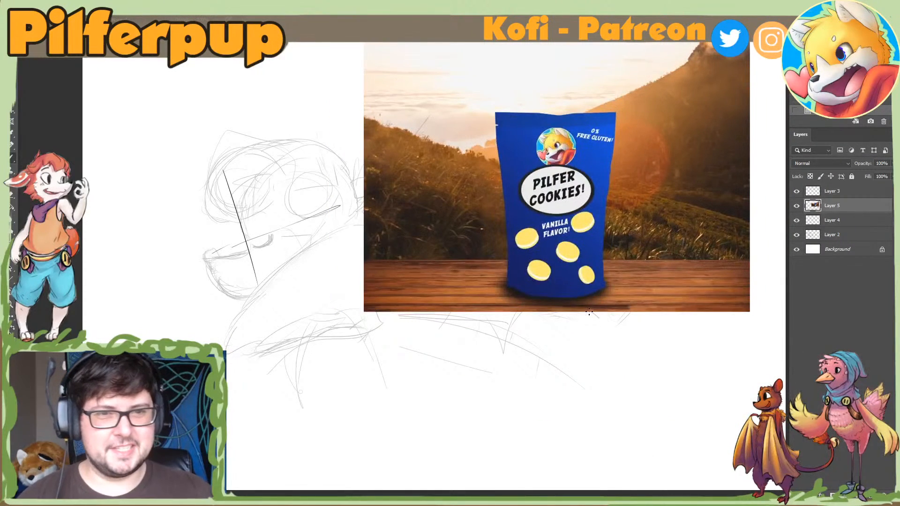
pyautogui.moveTo(617, 204); pyautogui.dragTo(614, 232)
pyautogui.press('w')
pyautogui.click(608, 195)
pyautogui.hotkey('ctrl', 'z')
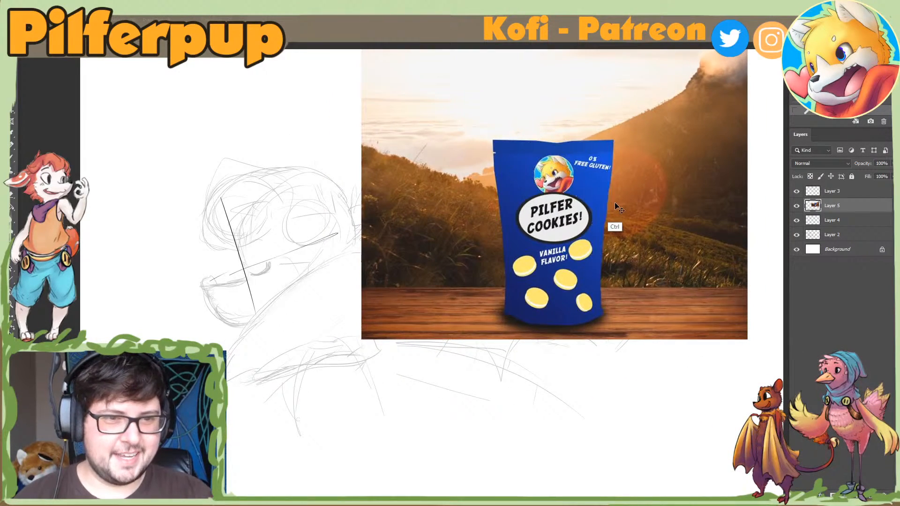
pyautogui.press('l')
pyautogui.moveTo(611, 202); pyautogui.dragTo(603, 243)
pyautogui.hotkey('ctrl', 'z')
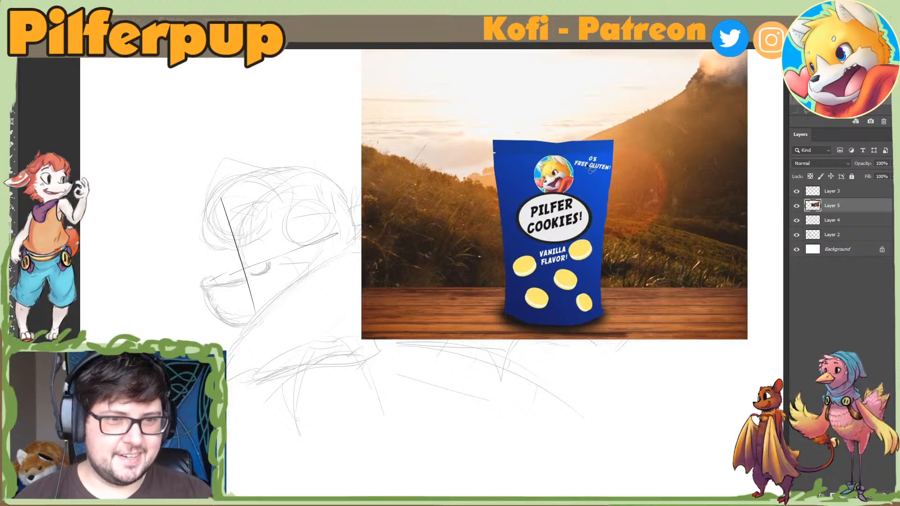
# Step: Move the pasted cookie bag image closer to the canvas's upper-right corner
pyautogui.scroll(1, 516, 193)
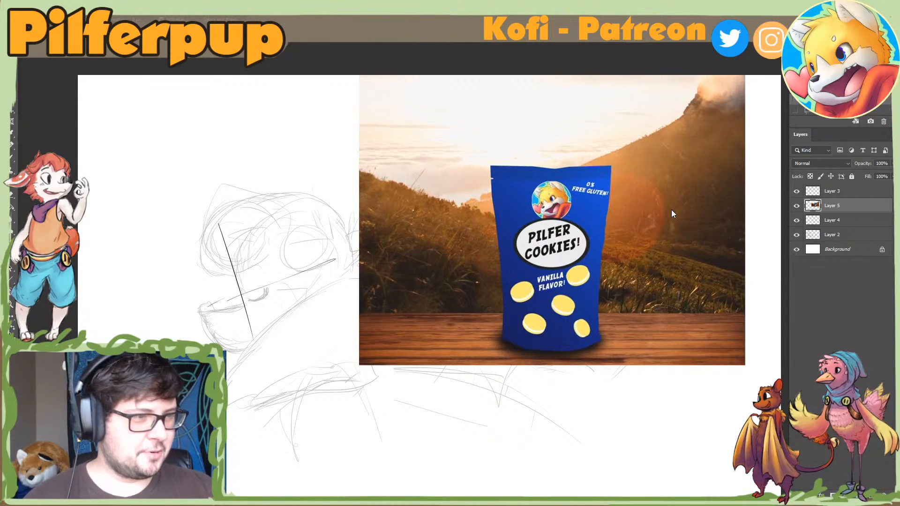
pyautogui.hotkey('ctrl', '-')
pyautogui.hotkey('ctrl', 't')
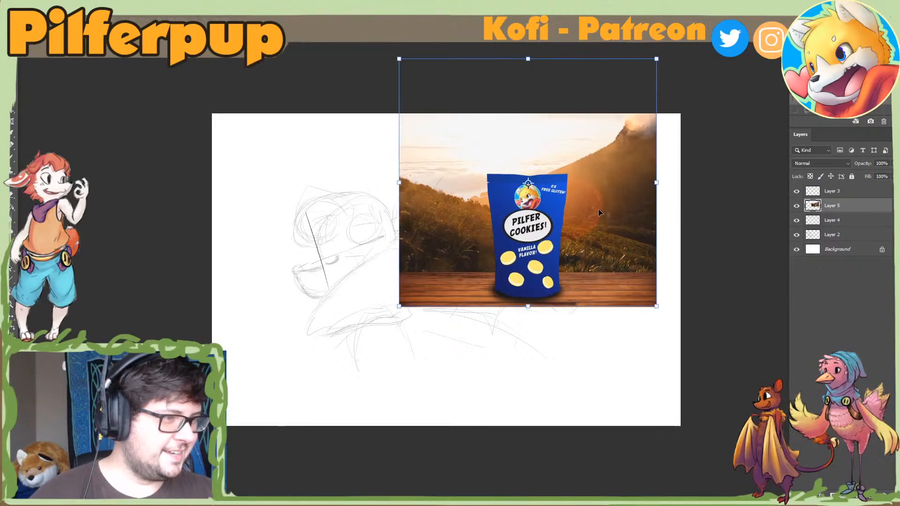
pyautogui.moveTo(626, 99); pyautogui.dragTo(660, 85)
pyautogui.press('Return')
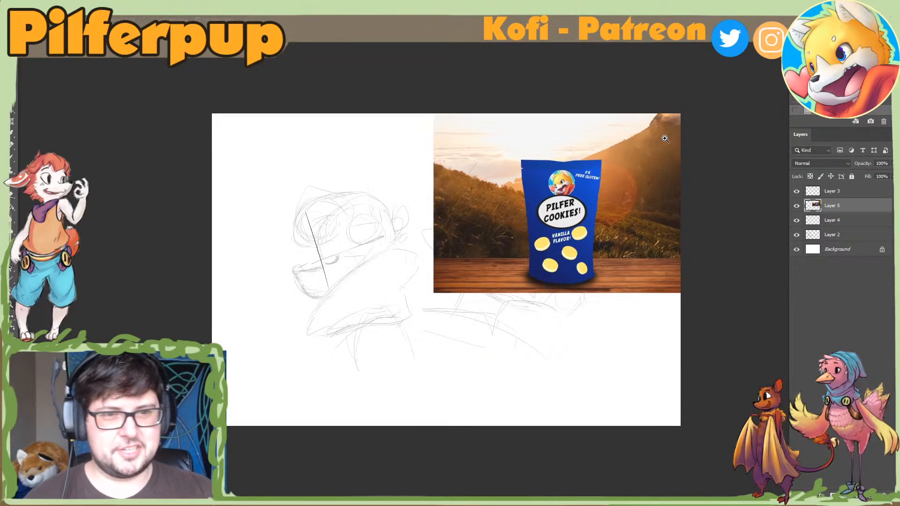
# Step: Make a circular marquee selection and center it around the cookie bag
pyautogui.rightClick(16, 80)
pyautogui.click(57, 82)
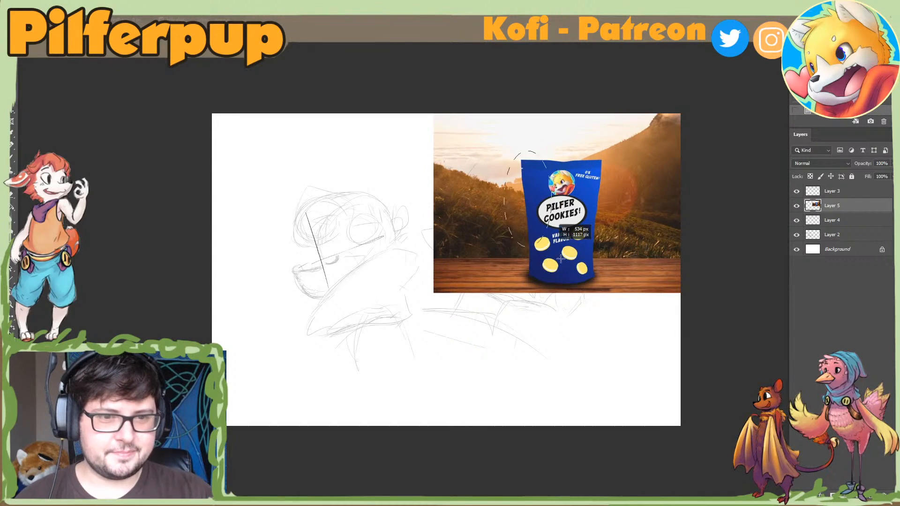
pyautogui.moveTo(559, 225); pyautogui.dragTo(669, 359)
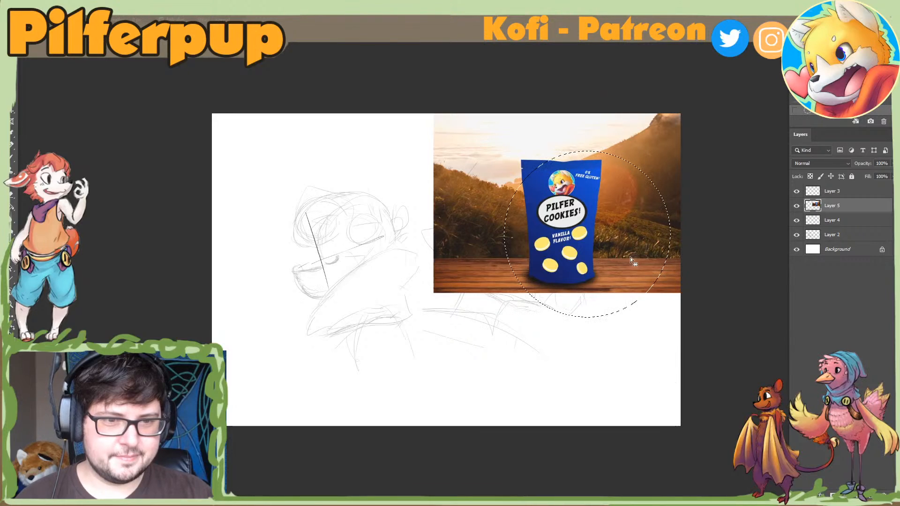
pyautogui.moveTo(624, 253); pyautogui.dragTo(598, 236)
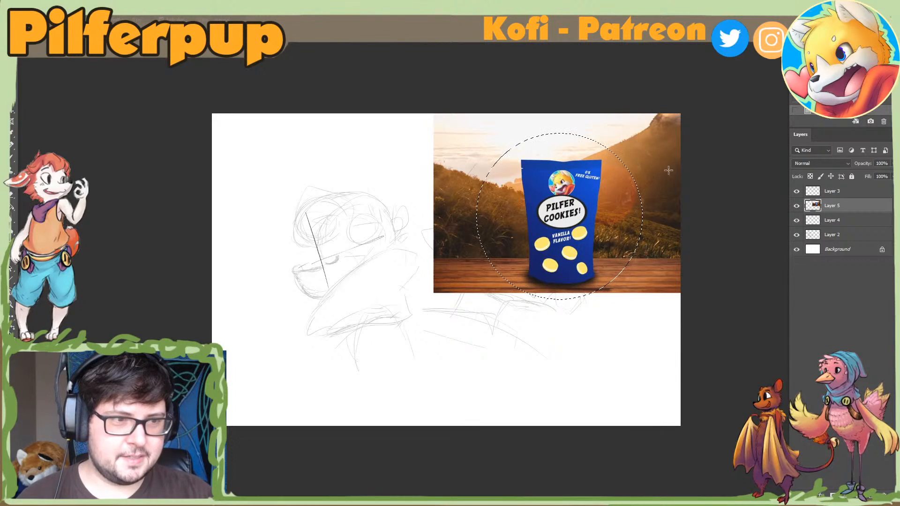
# Step: Cut the circular selection to its own layer, delete the leftover Layer 5 and select the cut-out's layer
pyautogui.rightClick(835, 212)
pyautogui.press('Escape')
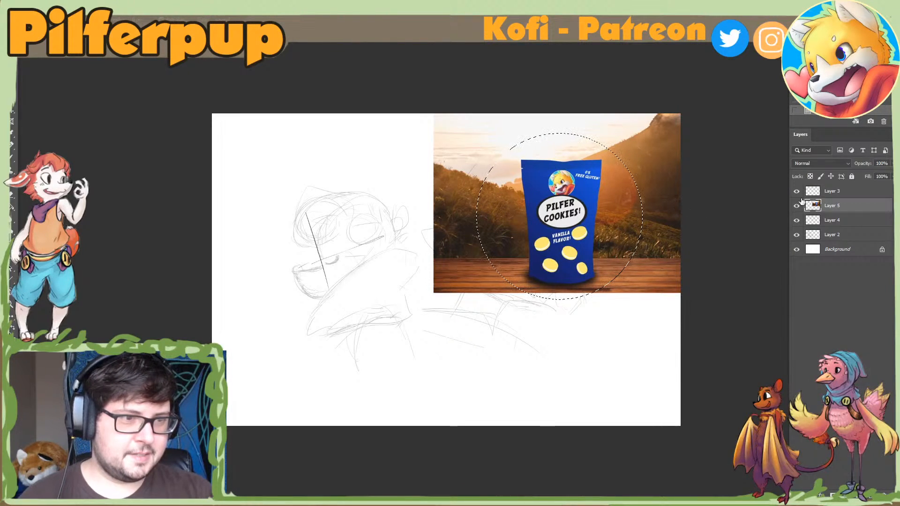
pyautogui.rightClick(600, 209)
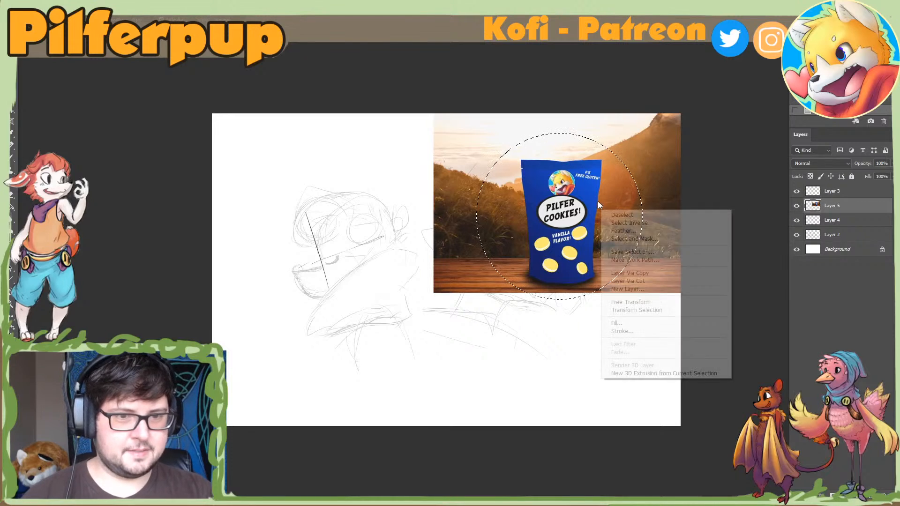
pyautogui.click(647, 282)
pyautogui.click(833, 220)
pyautogui.press('Delete')
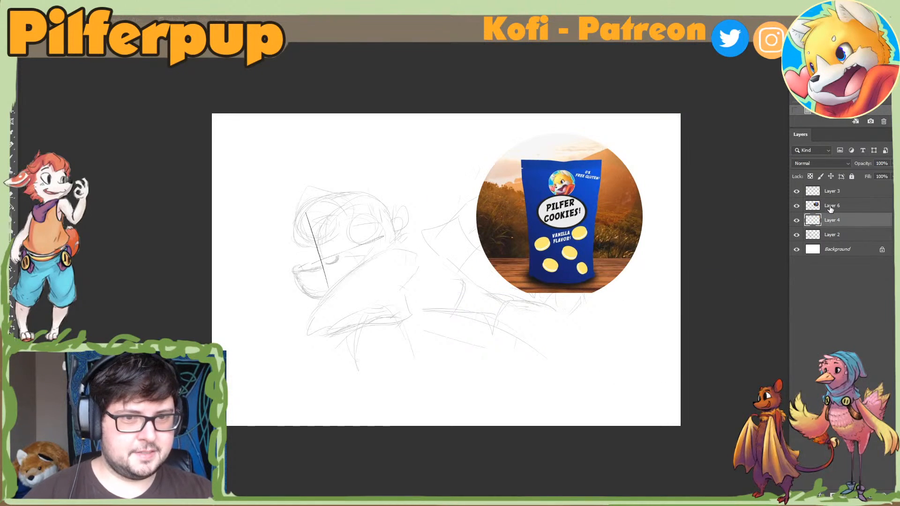
pyautogui.click(828, 196)
pyautogui.click(829, 205)
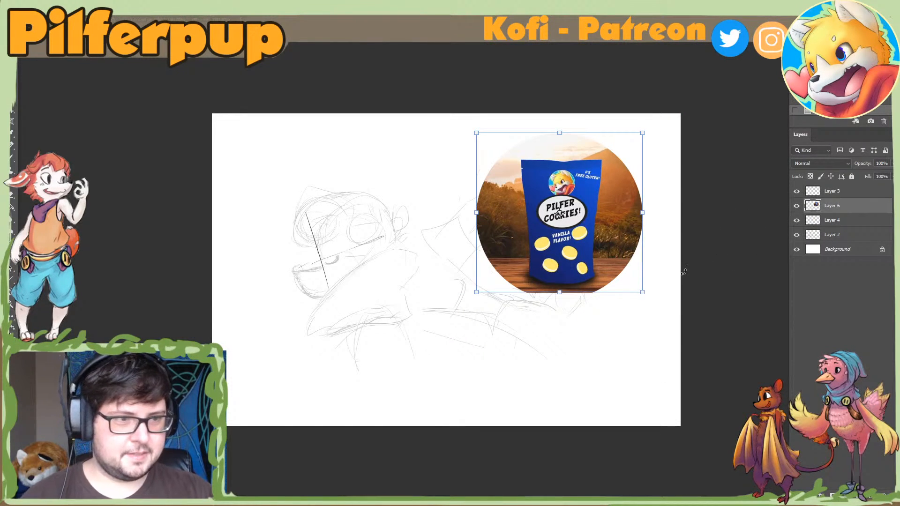
pyautogui.press('l')
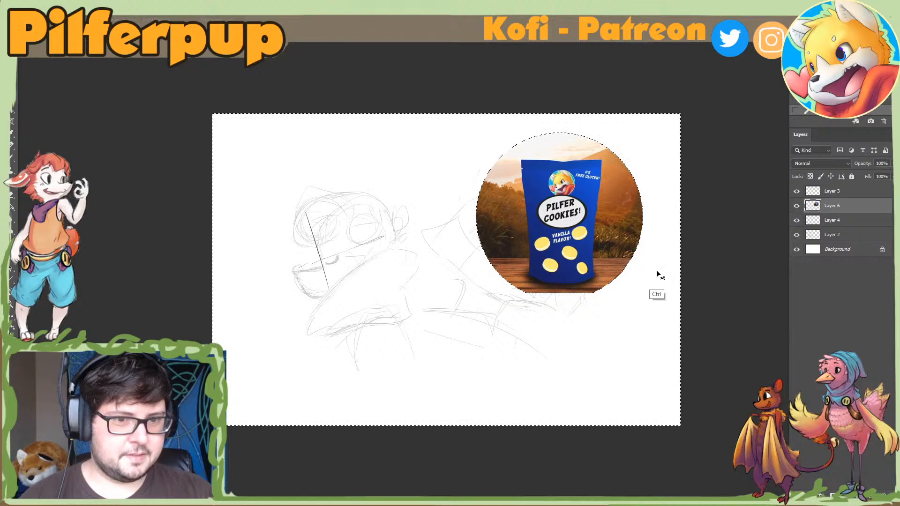
pyautogui.hotkey('ctrl', 't')
pyautogui.moveTo(642, 293); pyautogui.dragTo(679, 328)
pyautogui.press('Escape')
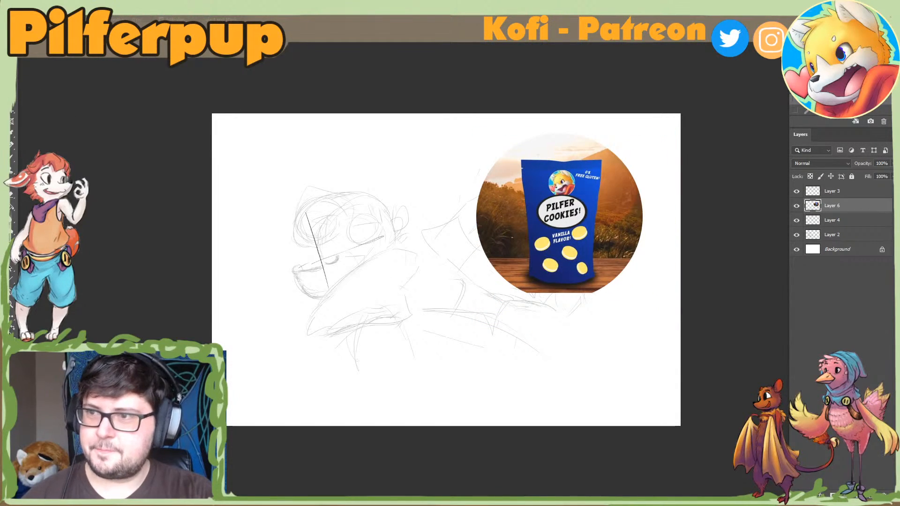
# Step: Draw a tighter circular selection and center it on the cookie bag
pyautogui.moveTo(517, 157); pyautogui.dragTo(674, 436)
pyautogui.moveTo(648, 226); pyautogui.dragTo(620, 205)
pyautogui.click(631, 288)
pyautogui.moveTo(513, 154); pyautogui.dragTo(640, 327)
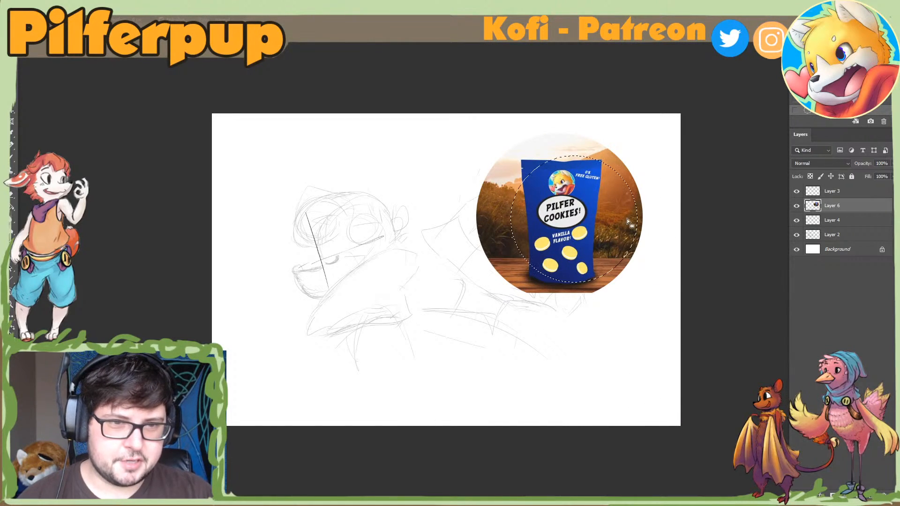
pyautogui.moveTo(626, 215); pyautogui.dragTo(608, 218)
# Step: Try cutting the tighter circle to a new layer and deleting Layer 6, and undo both changes
pyautogui.rightClick(609, 219)
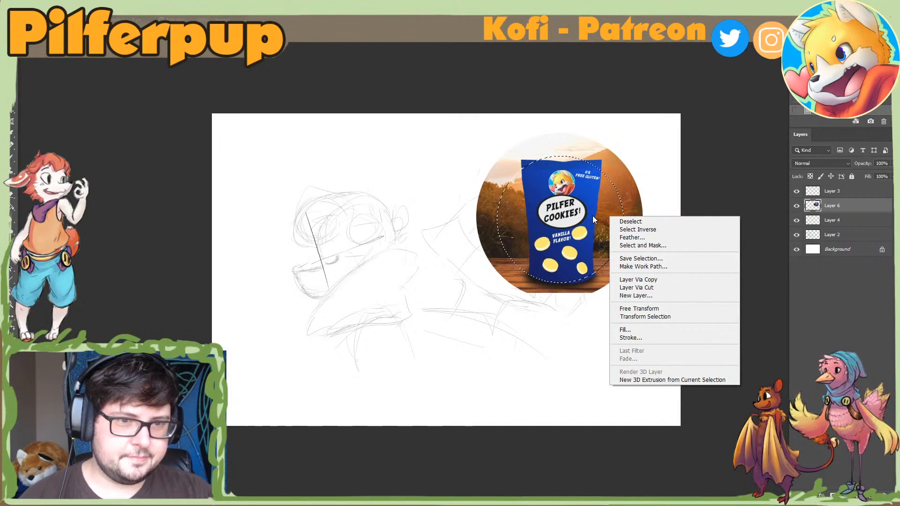
pyautogui.click(623, 286)
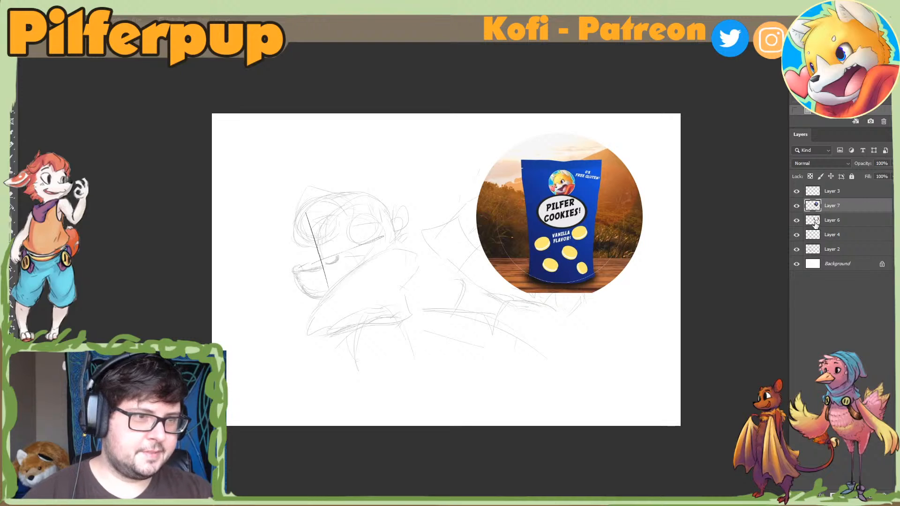
pyautogui.click(816, 220)
pyautogui.press('Delete')
pyautogui.hotkey('ctrl', 'z')
pyautogui.hotkey('ctrl', 'z')
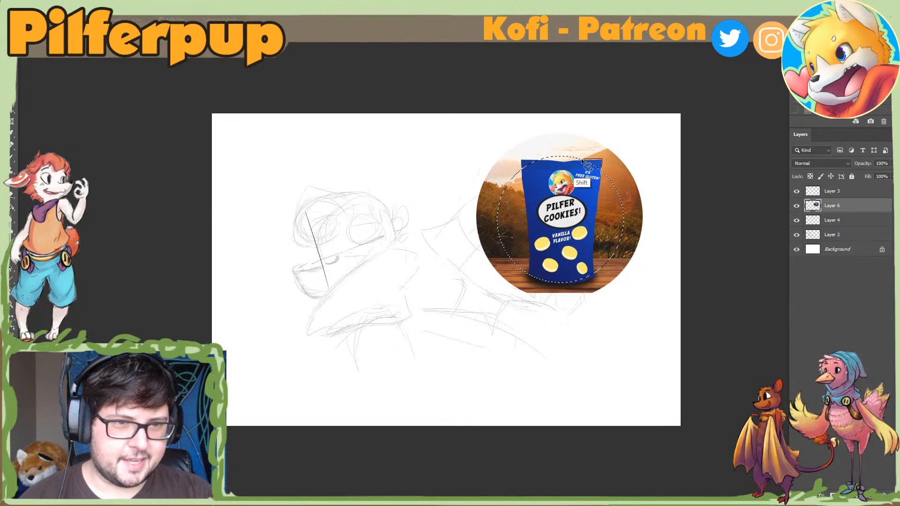
# Step: Add the cookie bag's protruding upper corners to the circular selection
pyautogui.moveTo(543, 160)
pyautogui.mouseDown()
pyautogui.moveTo(519, 160)
pyautogui.moveTo(526, 179)
pyautogui.mouseUp()
pyautogui.hotkey('ctrl', 'd')
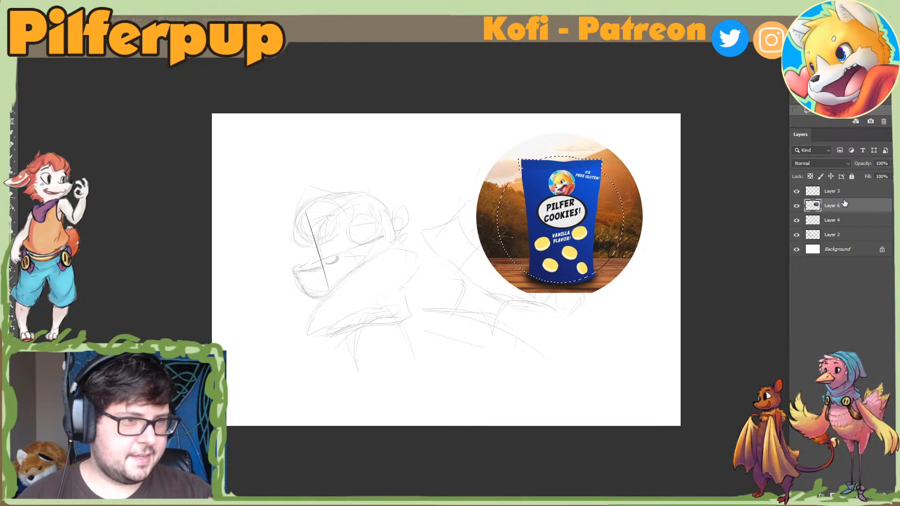
pyautogui.rightClick(845, 204)
pyautogui.click(764, 243)
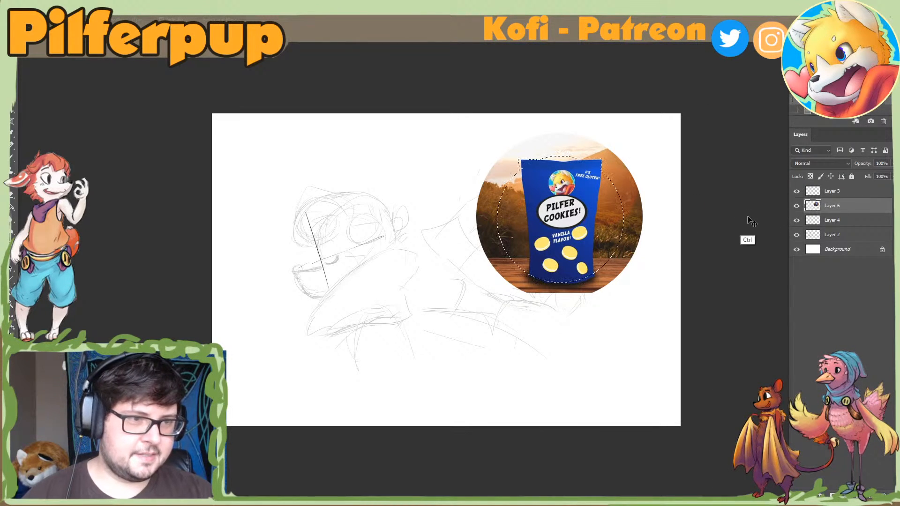
# Step: Cut the combined selection to a new layer, delete the leftover Layer 6 and select Layer 7
pyautogui.hotkey('ctrl', 'shift', 'd')
pyautogui.rightClick(625, 218)
pyautogui.click(677, 290)
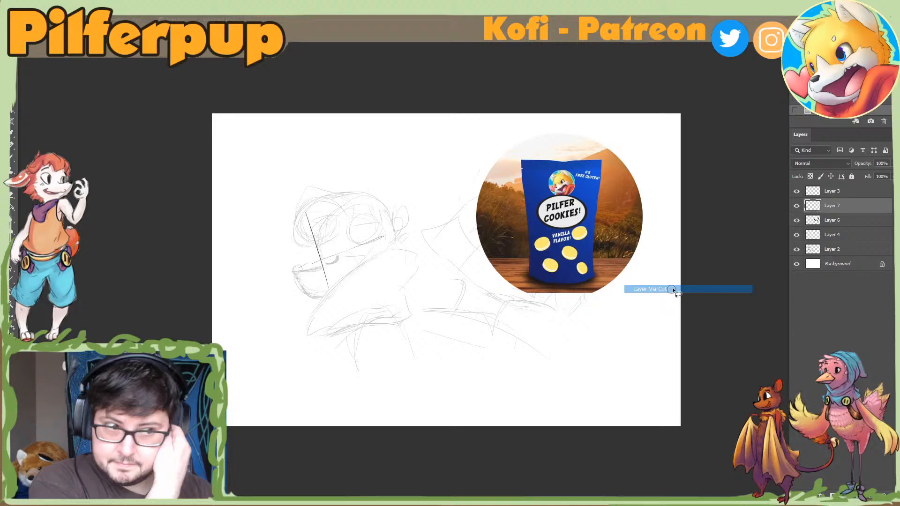
pyautogui.click(815, 221)
pyautogui.press('Delete')
pyautogui.click(828, 206)
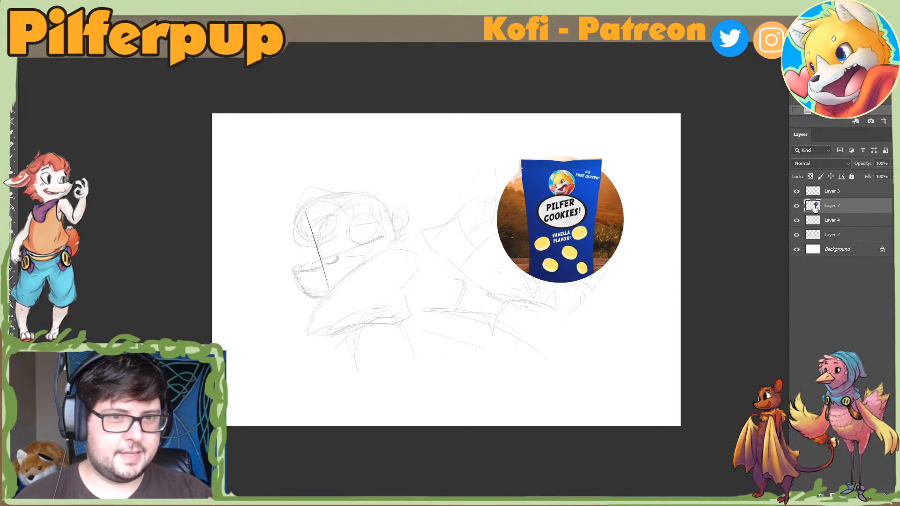
# Step: Shrink the cookie bag badge into the canvas's upper-right corner and make Layer 4 active for drawing
pyautogui.moveTo(601, 184); pyautogui.dragTo(627, 174)
pyautogui.moveTo(604, 205); pyautogui.dragTo(655, 147)
pyautogui.press('Return')
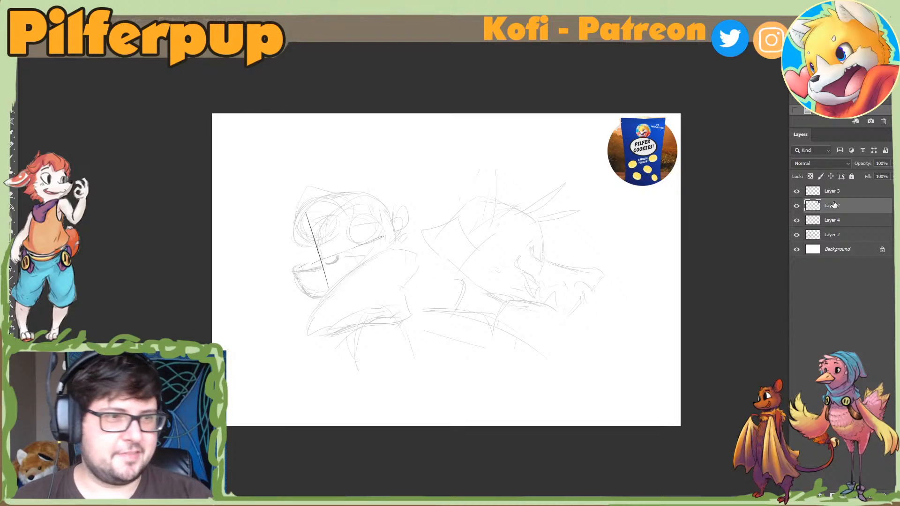
pyautogui.click(803, 221)
pyautogui.scroll(3, 368, 271)
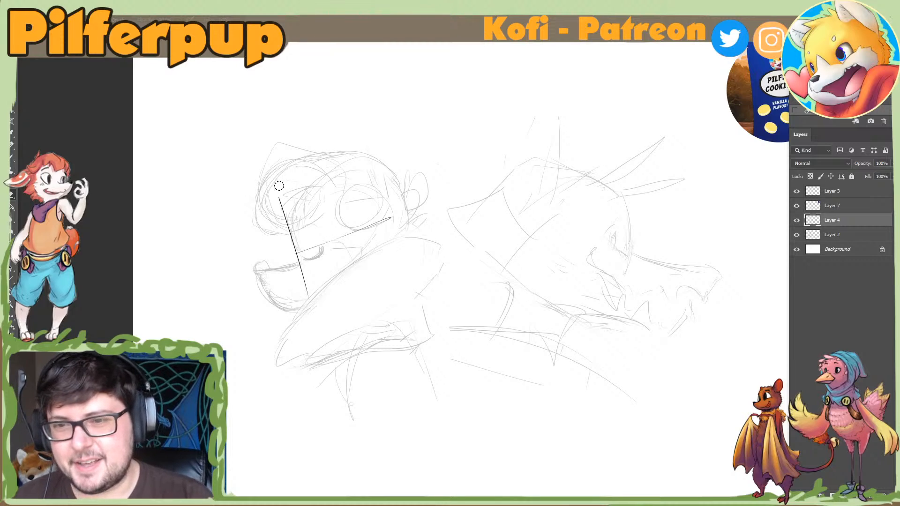
# Step: Redraw the looping curl at the front of the left character's head with darker strokes over the rough sketch
pyautogui.press('b')
pyautogui.moveTo(289, 146)
pyautogui.mouseDown()
pyautogui.moveTo(259, 217)
pyautogui.moveTo(291, 233)
pyautogui.moveTo(314, 206)
pyautogui.moveTo(287, 221)
pyautogui.moveTo(299, 185)
pyautogui.mouseUp()
pyautogui.hotkey('ctrl', 'z')
pyautogui.hotkey('ctrl', 'z')
pyautogui.press('e')
pyautogui.press('b')
pyautogui.press('e')
pyautogui.moveTo(288, 222)
pyautogui.mouseDown()
pyautogui.moveTo(291, 230)
pyautogui.moveTo(317, 204)
pyautogui.moveTo(315, 218)
pyautogui.mouseUp()
pyautogui.press('b')
pyautogui.press('e')
pyautogui.press('b')
# Step: Draw the line running down from the curl and the upper edge of the muzzle out to the nose
pyautogui.moveTo(315, 203)
pyautogui.mouseDown()
pyautogui.moveTo(289, 232)
pyautogui.moveTo(299, 260)
pyautogui.mouseUp()
pyautogui.press('e')
pyautogui.press('b')
pyautogui.moveTo(299, 260)
pyautogui.mouseDown()
pyautogui.moveTo(257, 277)
pyautogui.moveTo(268, 263)
pyautogui.moveTo(260, 269)
pyautogui.mouseUp()
pyautogui.press('e')
pyautogui.press('b')
pyautogui.press('e')
pyautogui.press('b')
pyautogui.press('e')
pyautogui.press('b')
pyautogui.press('e')
pyautogui.press('b')
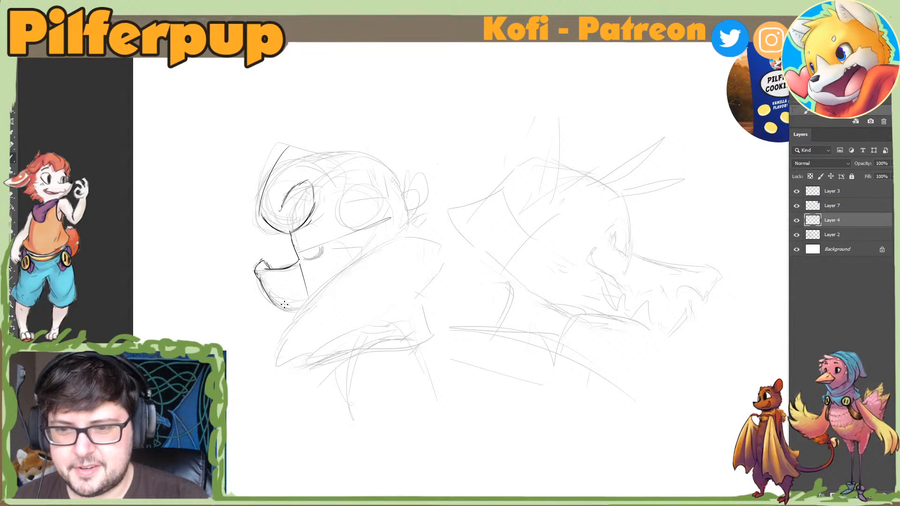
# Step: Outline the small rounded nose tip and the curved underside of the left character's muzzle, erasing stray marks
pyautogui.press('e')
pyautogui.moveTo(275, 303)
pyautogui.mouseDown()
pyautogui.moveTo(257, 276)
pyautogui.moveTo(263, 262)
pyautogui.moveTo(256, 268)
pyautogui.moveTo(268, 268)
pyautogui.moveTo(259, 267)
pyautogui.mouseUp()
pyautogui.press('b')
pyautogui.press('e')
pyautogui.press('b')
pyautogui.press('e')
pyautogui.press('b')
pyautogui.moveTo(257, 279)
pyautogui.mouseDown()
pyautogui.moveTo(266, 263)
pyautogui.moveTo(257, 279)
pyautogui.moveTo(283, 304)
pyautogui.mouseUp()
pyautogui.hotkey('ctrl', 'z')
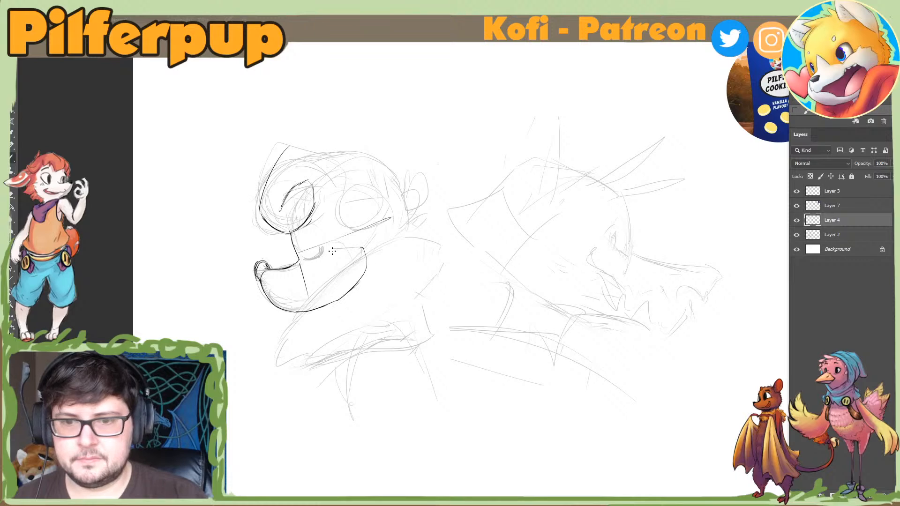
# Step: Draw the round form behind the curl and erase the vertical guide line crossing the muzzle
pyautogui.moveTo(358, 187)
pyautogui.mouseDown()
pyautogui.moveTo(394, 217)
pyautogui.moveTo(370, 229)
pyautogui.moveTo(399, 209)
pyautogui.moveTo(385, 199)
pyautogui.moveTo(391, 201)
pyautogui.mouseUp()
pyautogui.press('e')
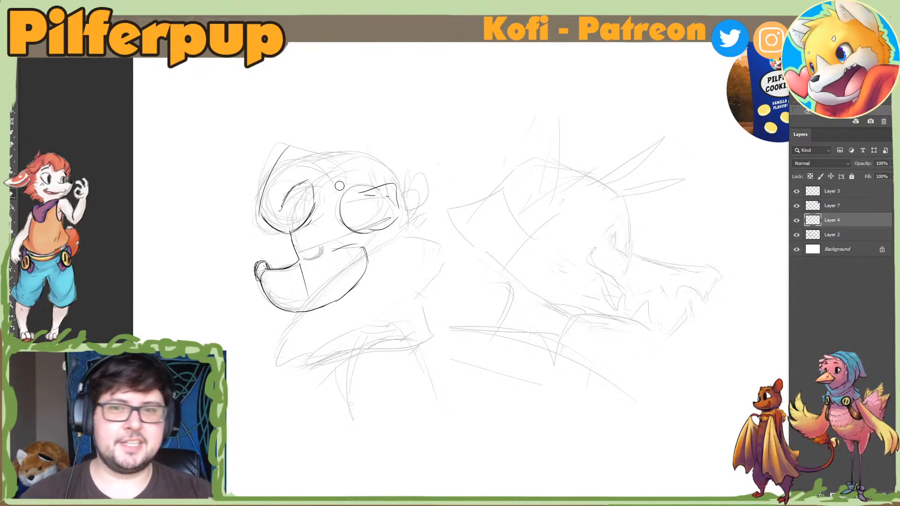
pyautogui.moveTo(300, 271); pyautogui.dragTo(308, 284)
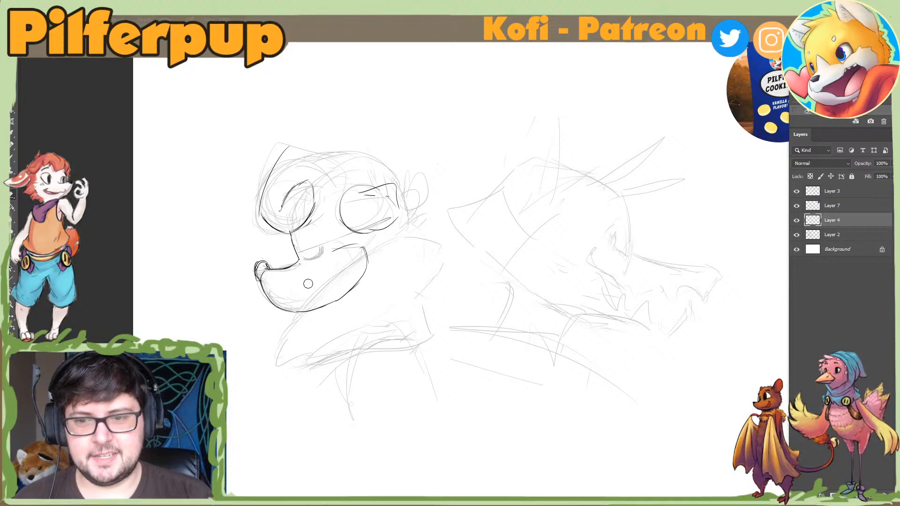
# Step: Outline the top and back of the left character's head and carry the strokes down into the neck
pyautogui.press('b')
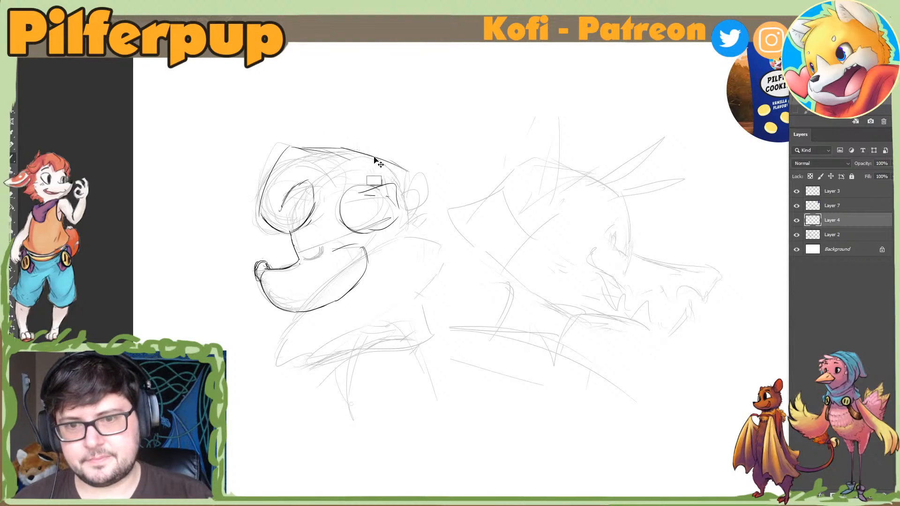
pyautogui.moveTo(393, 167); pyautogui.dragTo(404, 235)
pyautogui.hotkey('ctrl', 'z')
pyautogui.moveTo(414, 190)
pyautogui.mouseDown()
pyautogui.moveTo(399, 262)
pyautogui.moveTo(376, 283)
pyautogui.moveTo(385, 332)
pyautogui.mouseUp()
pyautogui.hotkey('ctrl', 'z')
pyautogui.hotkey('ctrl', 'z')
pyautogui.press('e')
pyautogui.press('b')
pyautogui.moveTo(393, 281)
pyautogui.mouseDown()
pyautogui.moveTo(390, 316)
pyautogui.moveTo(401, 334)
pyautogui.mouseUp()
pyautogui.moveTo(402, 271); pyautogui.dragTo(392, 334)
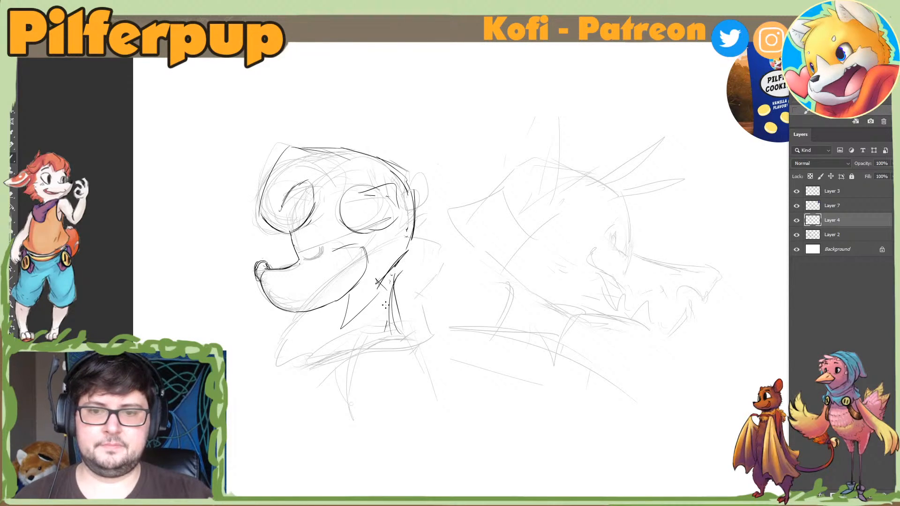
# Step: Sketch two narrow upright ear shapes at the back of the left character's head
pyautogui.moveTo(420, 226); pyautogui.dragTo(392, 274)
pyautogui.hotkey('ctrl', 'z')
pyautogui.moveTo(435, 213)
pyautogui.mouseDown()
pyautogui.moveTo(414, 238)
pyautogui.moveTo(409, 184)
pyautogui.mouseUp()
pyautogui.hotkey('ctrl', 'z')
pyautogui.hotkey('ctrl', 'z')
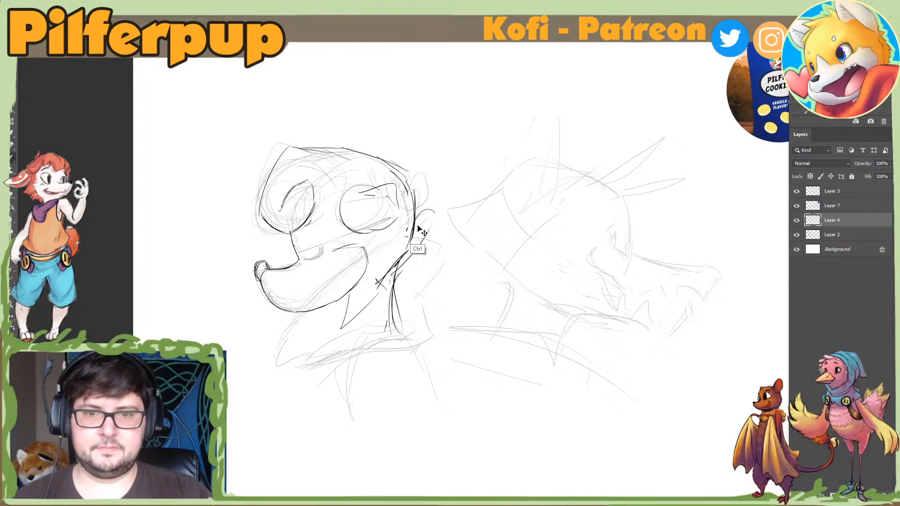
pyautogui.press('e')
pyautogui.press('b')
pyautogui.moveTo(430, 212)
pyautogui.mouseDown()
pyautogui.moveTo(421, 246)
pyautogui.moveTo(412, 242)
pyautogui.moveTo(412, 200)
pyautogui.moveTo(413, 225)
pyautogui.moveTo(412, 212)
pyautogui.mouseUp()
pyautogui.press('e')
pyautogui.press('b')
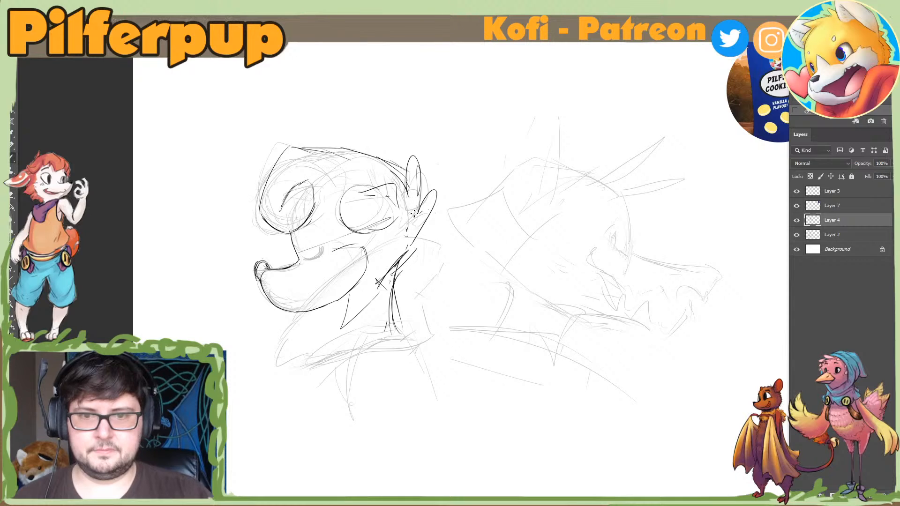
# Step: Rework the back of the neck below the ears, adding a small rounded loop and extending the neck line downward
pyautogui.press('e')
pyautogui.moveTo(402, 267)
pyautogui.mouseDown()
pyautogui.moveTo(413, 211)
pyautogui.moveTo(407, 253)
pyautogui.mouseUp()
pyautogui.press('b')
pyautogui.moveTo(415, 228)
pyautogui.mouseDown()
pyautogui.moveTo(392, 279)
pyautogui.moveTo(407, 262)
pyautogui.mouseUp()
pyautogui.press('e')
pyautogui.press('b')
pyautogui.moveTo(413, 245)
pyautogui.mouseDown()
pyautogui.moveTo(414, 264)
pyautogui.moveTo(400, 284)
pyautogui.mouseUp()
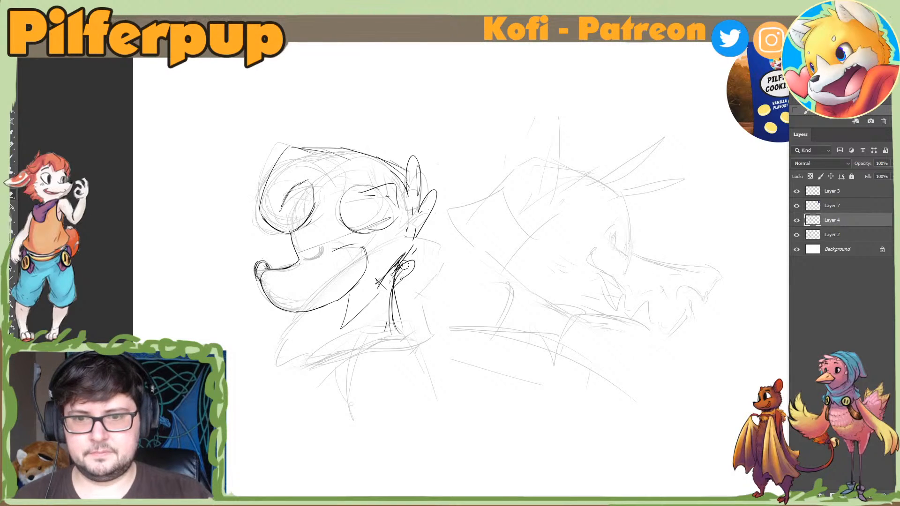
pyautogui.press('e')
pyautogui.press('b')
pyautogui.moveTo(402, 327)
pyautogui.mouseDown()
pyautogui.moveTo(391, 298)
pyautogui.moveTo(407, 339)
pyautogui.mouseUp()
pyautogui.press('e')
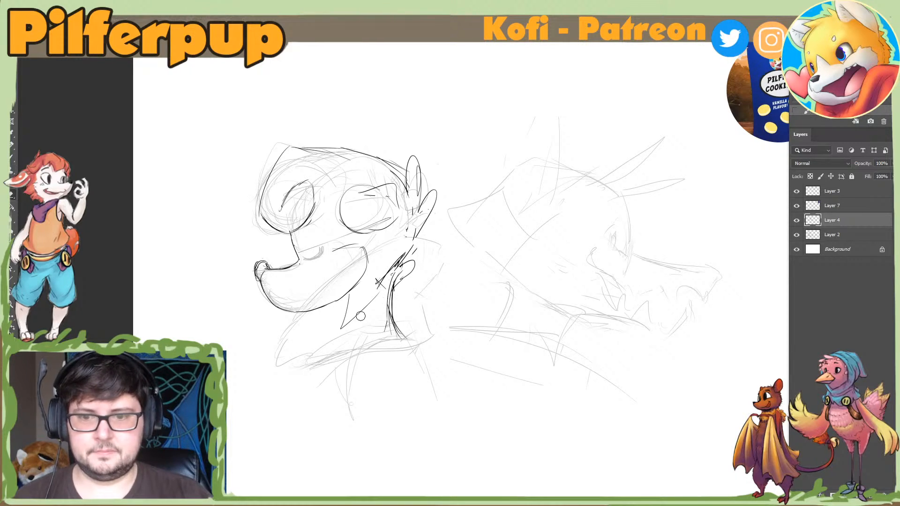
# Step: Draw a long sloping shoulder line from the front of the neck down to the arm
pyautogui.press('b')
pyautogui.moveTo(355, 317); pyautogui.dragTo(252, 412)
pyautogui.hotkey('ctrl', 'z')
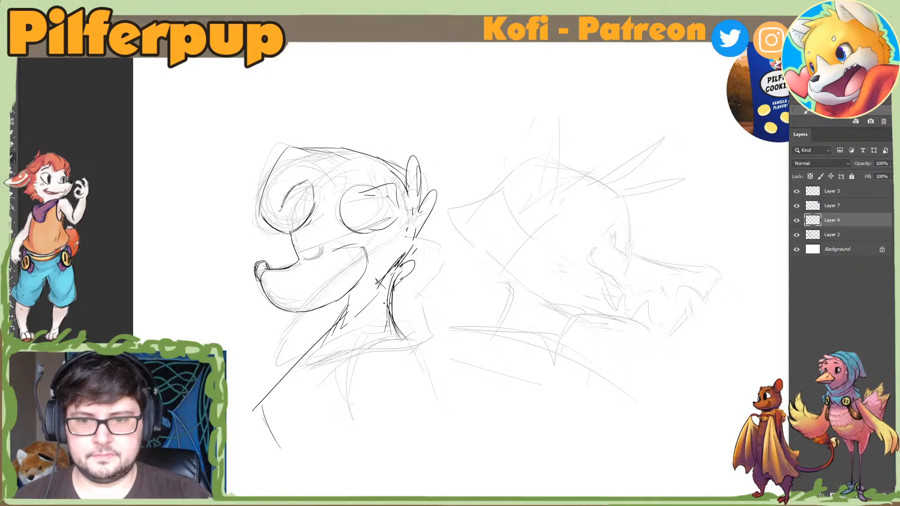
# Step: Add a new layer above Layer 4 and sketch the large open collar around the left character's neck
pyautogui.click(868, 490)
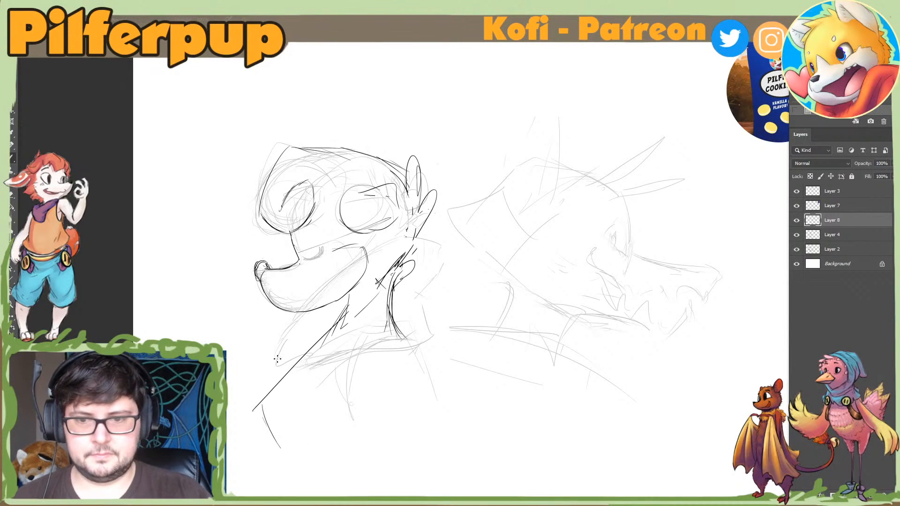
pyautogui.moveTo(271, 358); pyautogui.dragTo(443, 257)
pyautogui.hotkey('ctrl', 'z')
pyautogui.hotkey('ctrl', 'z')
pyautogui.moveTo(278, 343)
pyautogui.mouseDown()
pyautogui.moveTo(388, 273)
pyautogui.moveTo(461, 253)
pyautogui.mouseUp()
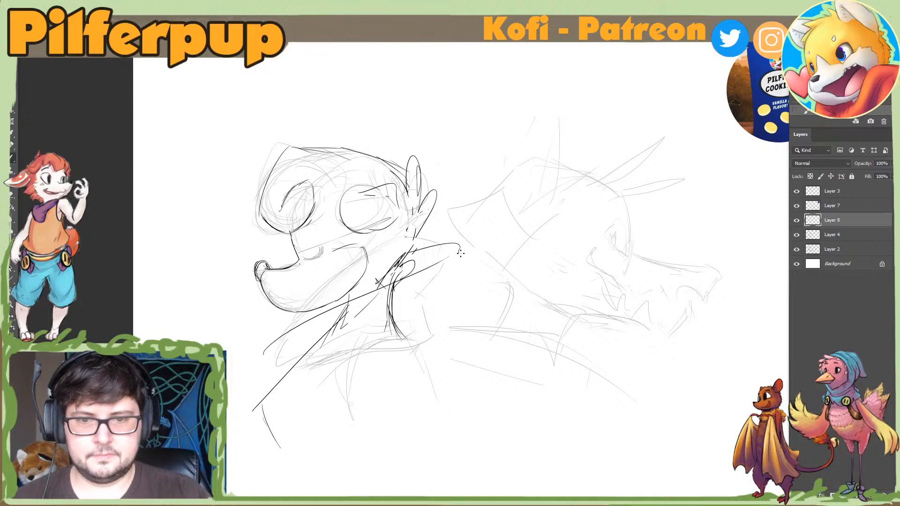
pyautogui.moveTo(441, 343); pyautogui.dragTo(421, 353)
pyautogui.moveTo(427, 346); pyautogui.dragTo(282, 375)
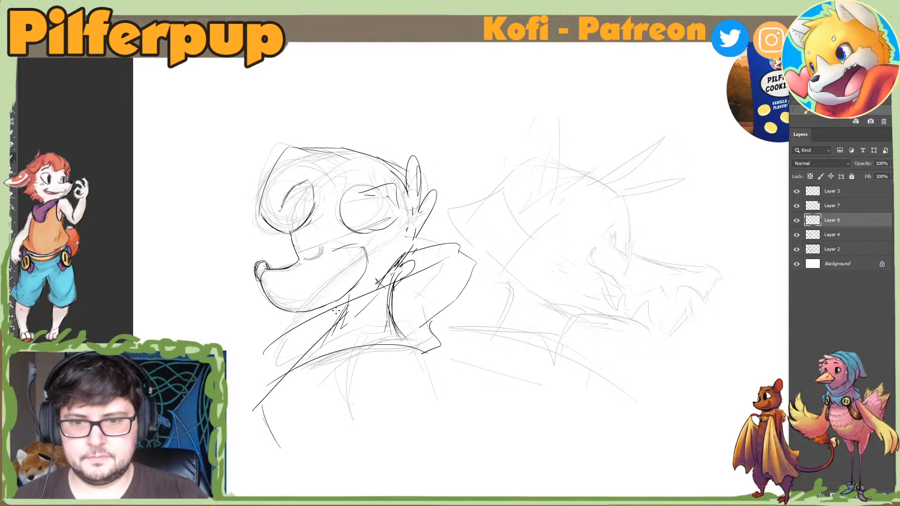
# Step: Redraw the collar's front edge as a steeper slope to a point and erase part of the old edge
pyautogui.moveTo(324, 309)
pyautogui.mouseDown()
pyautogui.moveTo(295, 333)
pyautogui.moveTo(311, 322)
pyautogui.moveTo(267, 385)
pyautogui.mouseUp()
pyautogui.hotkey('ctrl', 'z')
pyautogui.press('e')
pyautogui.moveTo(292, 330); pyautogui.dragTo(274, 342)
pyautogui.press('b')
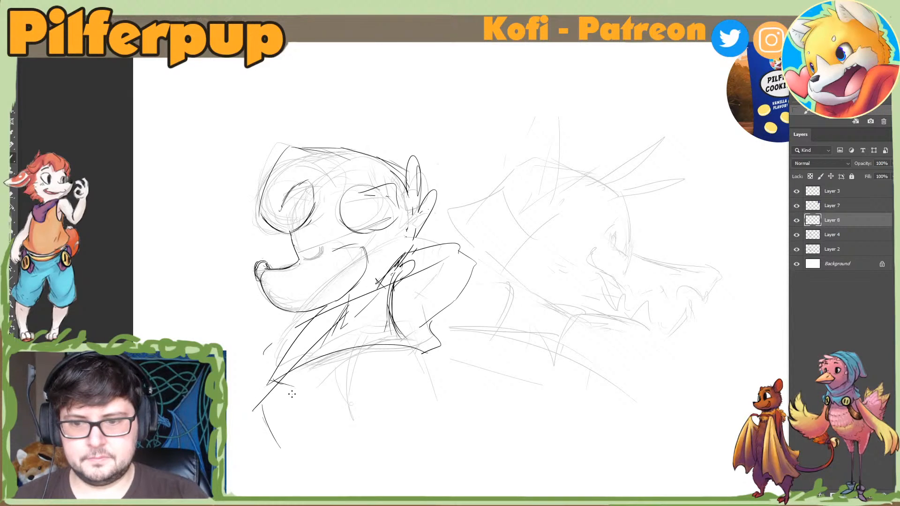
# Step: Sketch the collar's hanging folds and the upper arm beneath the collar's front point
pyautogui.press('e')
pyautogui.press('b')
pyautogui.moveTo(268, 382)
pyautogui.mouseDown()
pyautogui.moveTo(294, 430)
pyautogui.moveTo(325, 366)
pyautogui.moveTo(252, 456)
pyautogui.moveTo(286, 488)
pyautogui.moveTo(351, 427)
pyautogui.mouseUp()
pyautogui.press('e')
pyautogui.press('b')
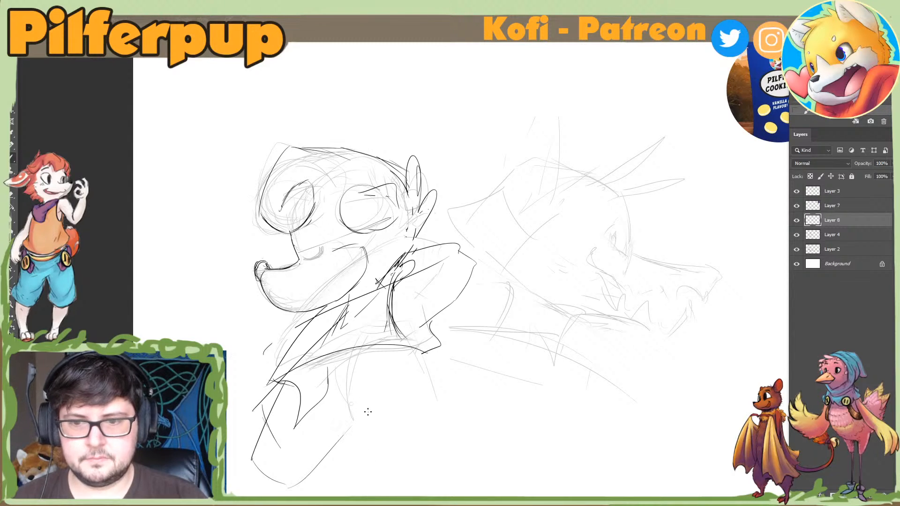
# Step: Merge Layer 4 with Layer 8, and hide and reshow the merged layer to compare it with the rough sketch
pyautogui.keyDown('shift'); pyautogui.click(809, 233); pyautogui.keyUp('shift')
pyautogui.hotkey('ctrl', 'e')
pyautogui.click(795, 222)
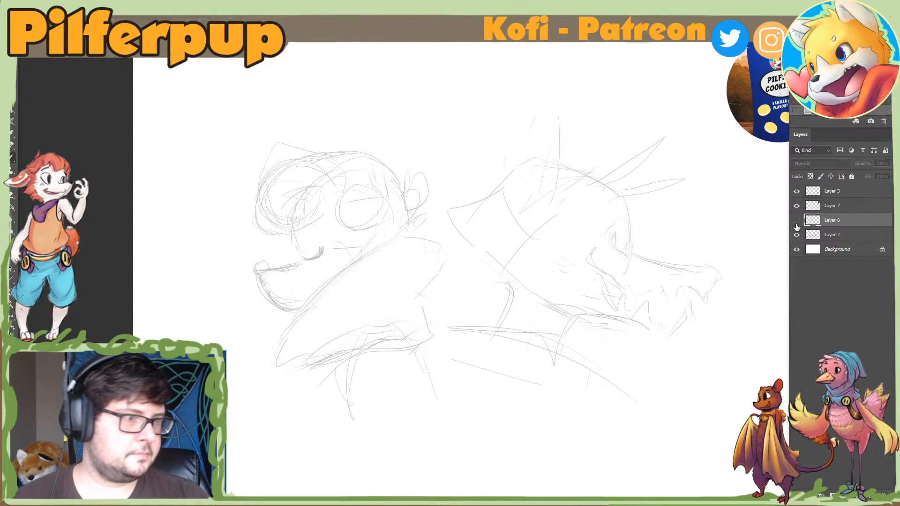
pyautogui.click(796, 222)
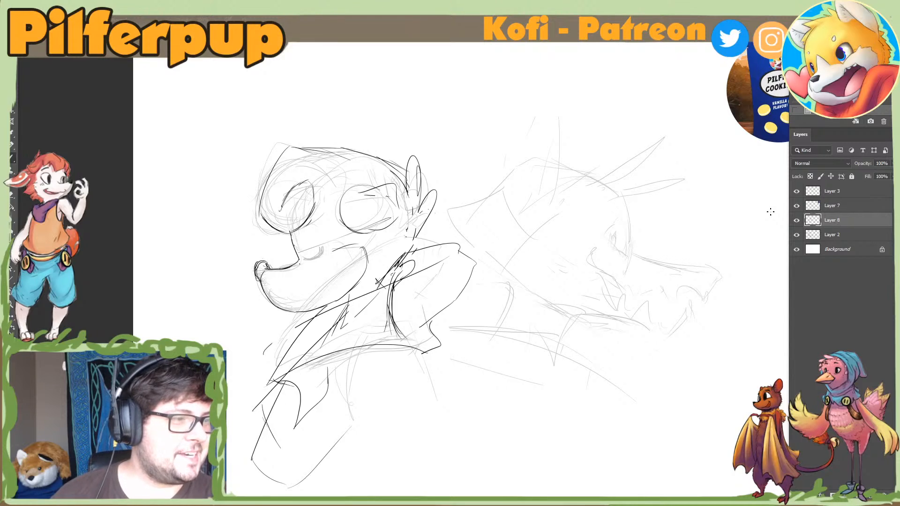
# Step: Draw a short, dark downward-curving line just above the left character's muzzle
pyautogui.moveTo(652, 285)
pyautogui.mouseDown()
pyautogui.moveTo(601, 310)
pyautogui.moveTo(622, 308)
pyautogui.mouseUp()
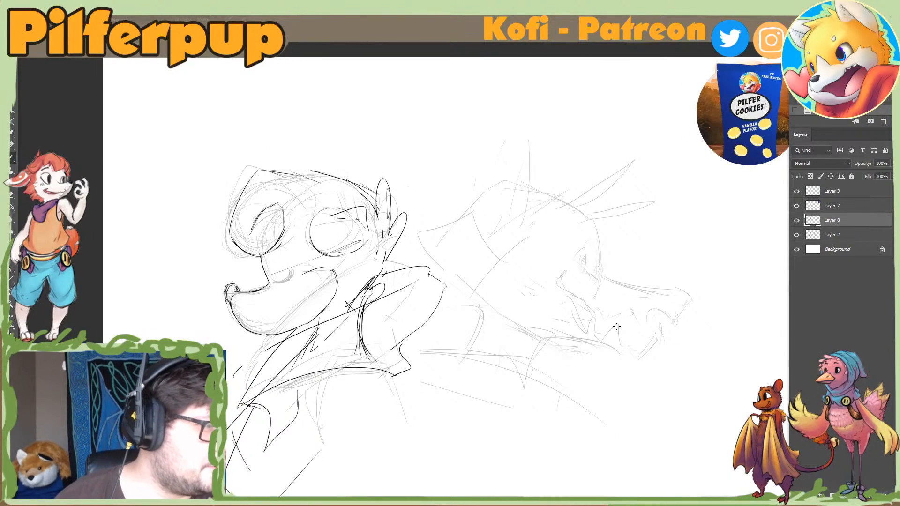
pyautogui.moveTo(530, 239); pyautogui.dragTo(538, 270)
pyautogui.keyDown('ctrl'); pyautogui.click(348, 271); pyautogui.keyUp('ctrl')
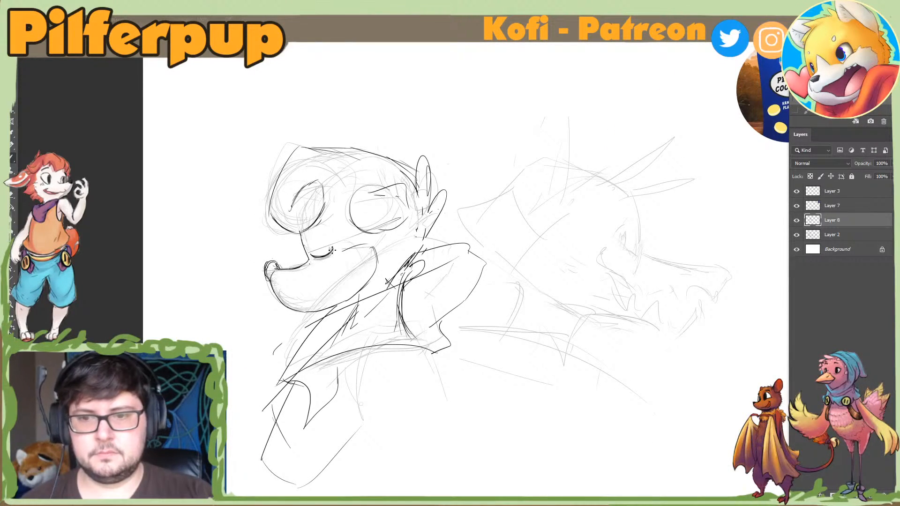
pyautogui.moveTo(333, 247); pyautogui.dragTo(312, 250)
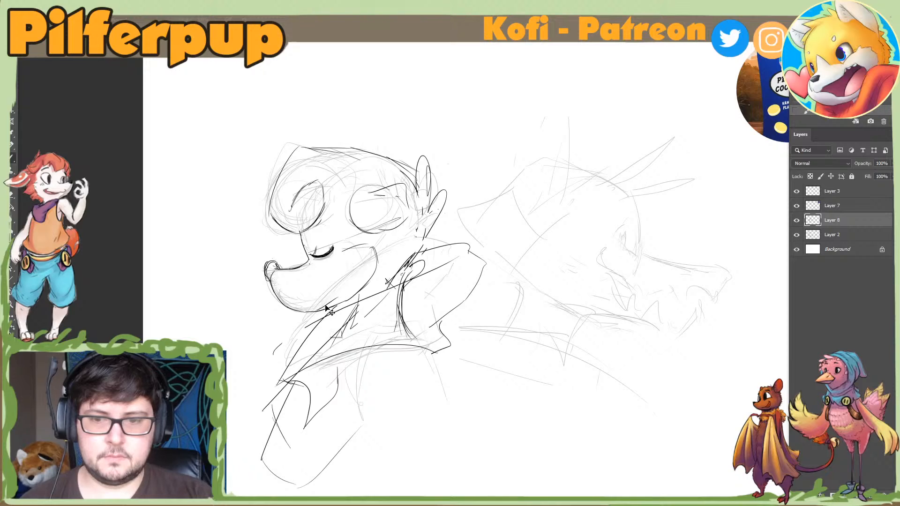
# Step: Draw the curved line at the rear underside of the muzzle and connect it toward the cheek
pyautogui.moveTo(337, 275); pyautogui.dragTo(334, 307)
pyautogui.press('b')
pyautogui.hotkey('ctrl', 'z')
pyautogui.press('e')
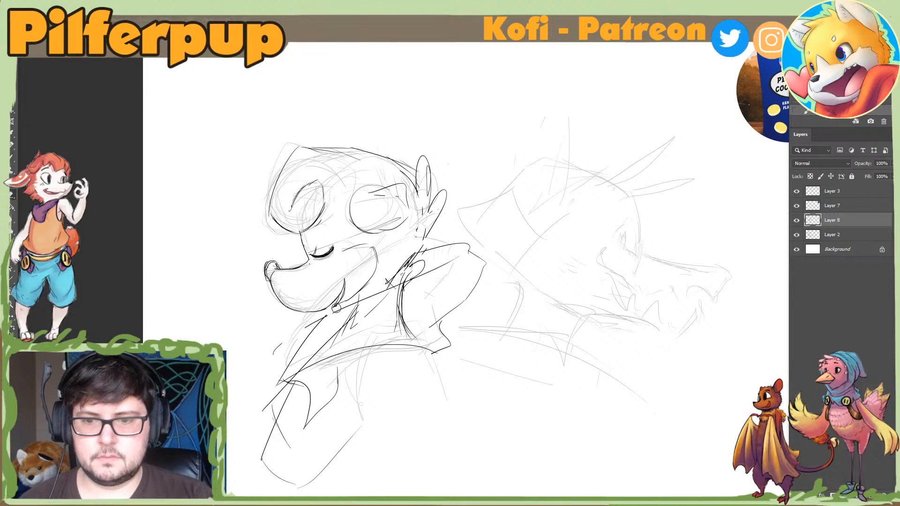
pyautogui.moveTo(342, 302); pyautogui.dragTo(338, 305)
pyautogui.press('b')
pyautogui.moveTo(342, 299)
pyautogui.mouseDown()
pyautogui.moveTo(369, 270)
pyautogui.moveTo(350, 296)
pyautogui.moveTo(359, 300)
pyautogui.moveTo(364, 288)
pyautogui.moveTo(345, 300)
pyautogui.moveTo(370, 275)
pyautogui.mouseUp()
# Step: Refine the cheek and jaw lines behind the muzzle with small strokes, erasing excess at the cheek's upper edge
pyautogui.press('e')
pyautogui.press('b')
pyautogui.press('e')
pyautogui.press('b')
pyautogui.press('e')
pyautogui.press('b')
pyautogui.press('e')
pyautogui.press('b')
pyautogui.press('e')
pyautogui.hotkey('ctrl', 'z')
pyautogui.hotkey('ctrl', 'z')
pyautogui.press('b')
pyautogui.press('e')
pyautogui.press('b')
pyautogui.press('e')
pyautogui.press('b')
pyautogui.press('e')
pyautogui.moveTo(353, 244)
pyautogui.mouseDown()
pyautogui.moveTo(376, 244)
pyautogui.moveTo(373, 269)
pyautogui.moveTo(371, 249)
pyautogui.mouseUp()
pyautogui.press('b')
pyautogui.press('e')
pyautogui.press('b')
pyautogui.press('e')
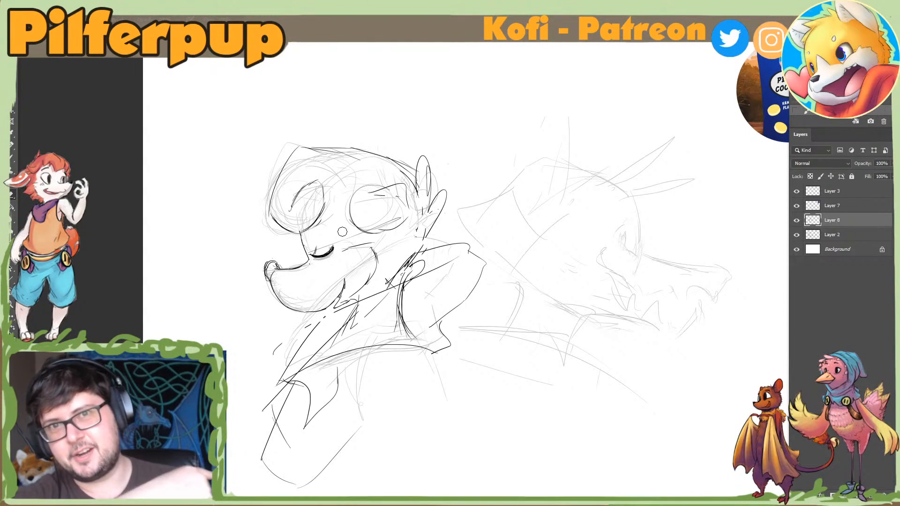
# Step: Mirror the canvas horizontally and try higher contour strokes along the top and back of the head
pyautogui.moveTo(510, 200); pyautogui.dragTo(507, 201)
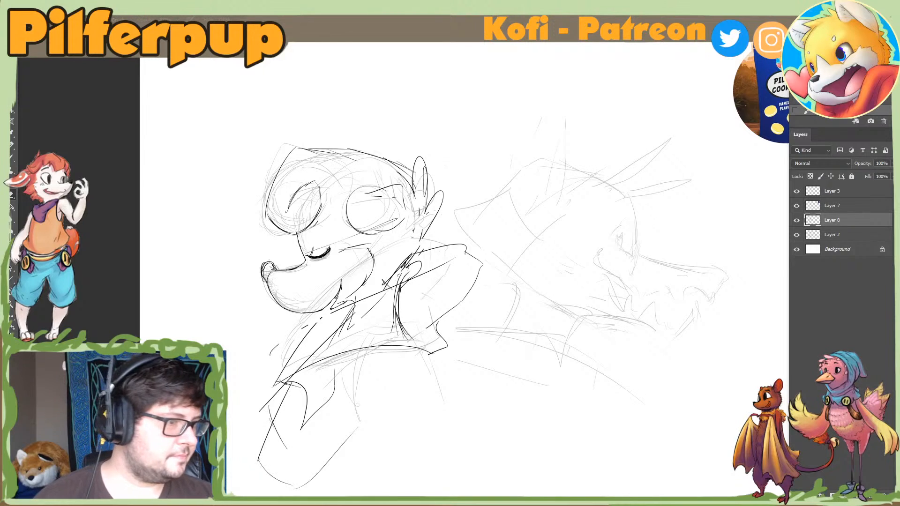
pyautogui.hotkey('ctrl', 'shift', 'h')
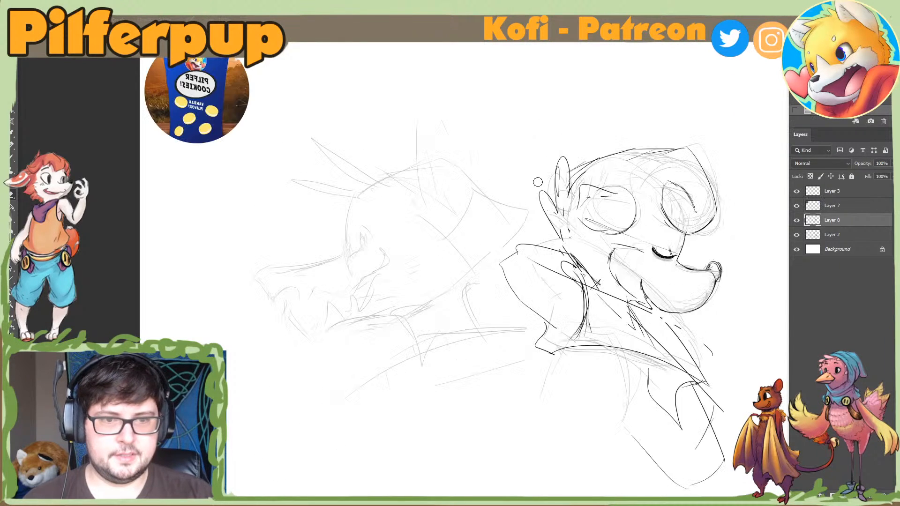
pyautogui.press('b')
pyautogui.moveTo(573, 178); pyautogui.dragTo(626, 144)
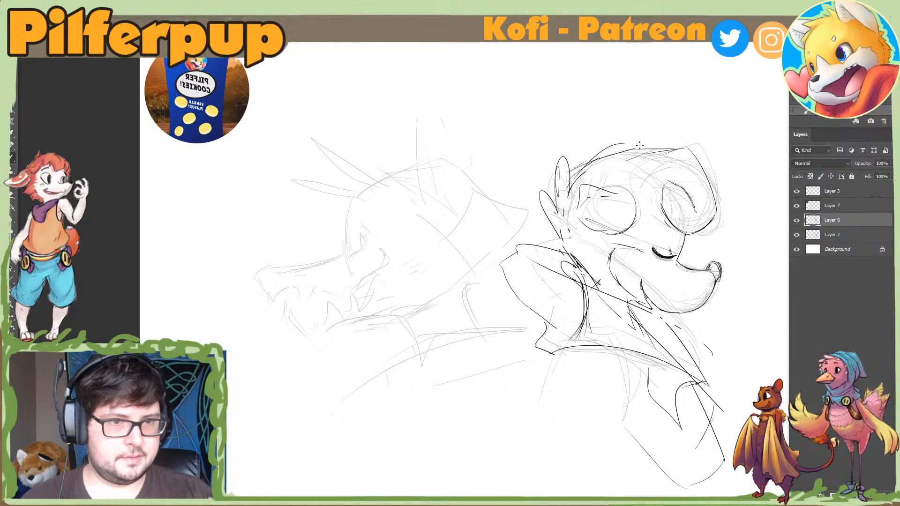
pyautogui.moveTo(573, 172); pyautogui.dragTo(664, 148)
pyautogui.hotkey('ctrl', 'z')
pyautogui.moveTo(597, 151); pyautogui.dragTo(649, 149)
pyautogui.moveTo(577, 174)
pyautogui.mouseDown()
pyautogui.moveTo(621, 144)
pyautogui.moveTo(664, 150)
pyautogui.mouseUp()
pyautogui.hotkey('ctrl', 'z')
pyautogui.hotkey('ctrl', 'z')
# Step: Strengthen the back-of-head contour, erase the two tall ears and draw a smaller, lower ear in their place
pyautogui.moveTo(604, 148)
pyautogui.mouseDown()
pyautogui.moveTo(660, 138)
pyautogui.moveTo(638, 145)
pyautogui.moveTo(667, 121)
pyautogui.moveTo(643, 146)
pyautogui.moveTo(599, 150)
pyautogui.moveTo(552, 206)
pyautogui.moveTo(564, 214)
pyautogui.mouseUp()
pyautogui.press('e')
pyautogui.press('b')
pyautogui.hotkey('ctrl', 'z')
pyautogui.press('e')
pyautogui.press('b')
pyautogui.moveTo(568, 193); pyautogui.dragTo(571, 244)
pyautogui.moveTo(554, 227); pyautogui.dragTo(566, 238)
pyautogui.press('e')
pyautogui.moveTo(542, 193)
pyautogui.mouseDown()
pyautogui.moveTo(570, 243)
pyautogui.moveTo(570, 221)
pyautogui.mouseUp()
pyautogui.press('b')
pyautogui.press('e')
pyautogui.press('b')
pyautogui.moveTo(580, 166); pyautogui.dragTo(568, 229)
# Step: Clean up the head contour with the eraser, mirror the canvas back and trim the tuft on top
pyautogui.press('e')
pyautogui.moveTo(603, 149)
pyautogui.mouseDown()
pyautogui.moveTo(568, 199)
pyautogui.moveTo(565, 184)
pyautogui.mouseUp()
pyautogui.hotkey('ctrl', 'f')
pyautogui.moveTo(355, 138); pyautogui.dragTo(359, 144)
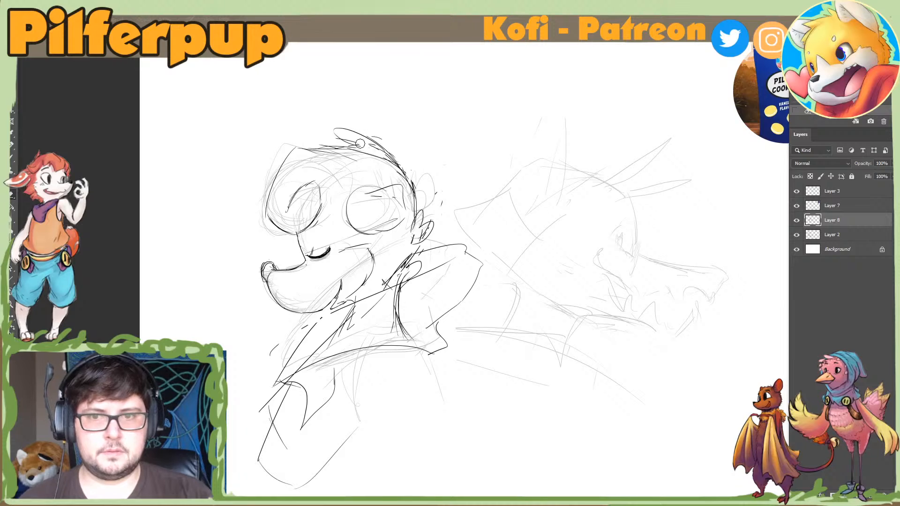
pyautogui.press('v')
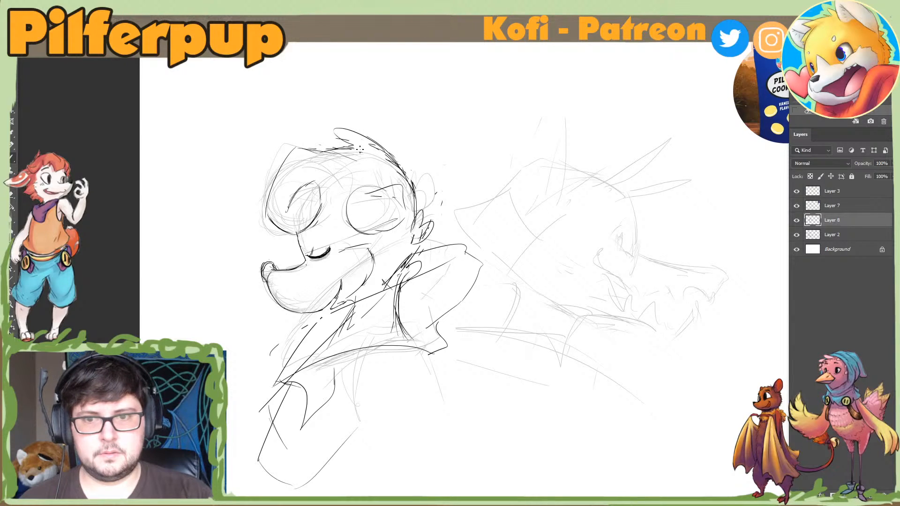
# Step: Add a new layer above Layer 8 and block in the right character's head with a large circle, brow, muzzle and jaw strokes
pyautogui.hotkey('ctrl', 'shift', 'alt', 'n')
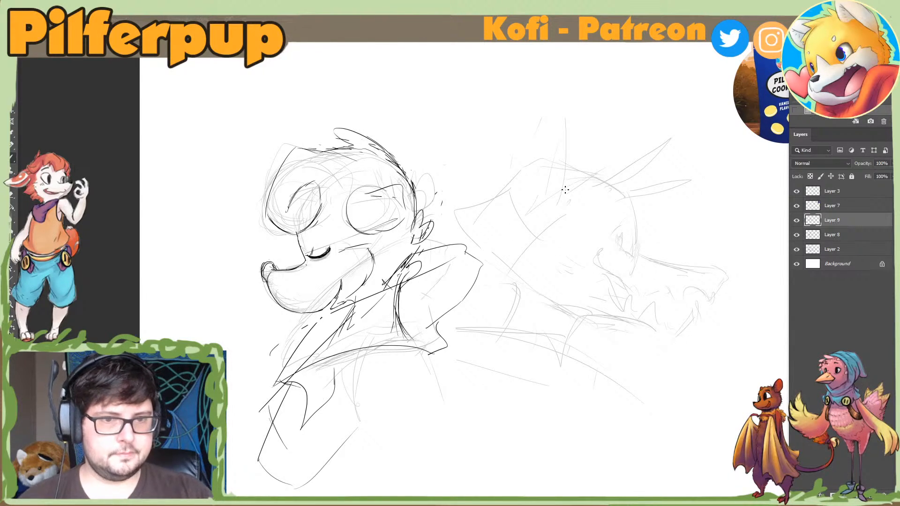
pyautogui.moveTo(543, 295); pyautogui.dragTo(617, 239)
pyautogui.moveTo(604, 294); pyautogui.dragTo(630, 202)
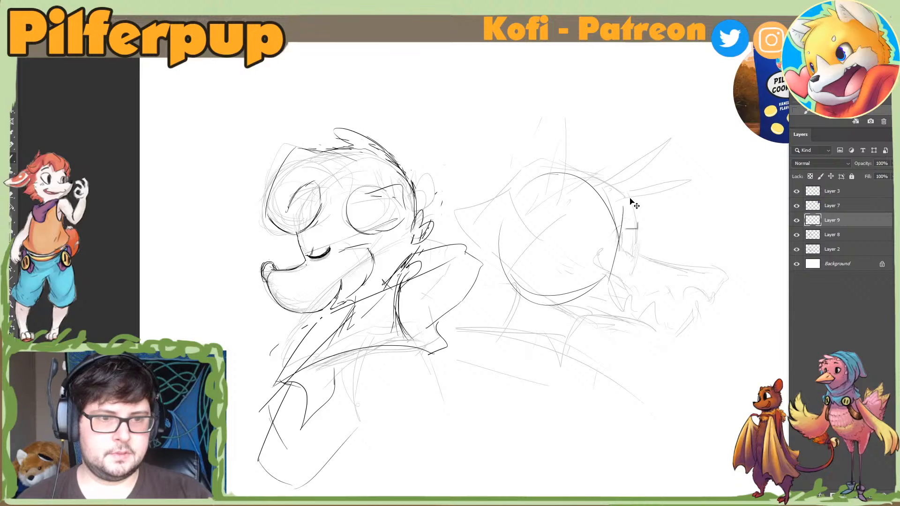
pyautogui.moveTo(614, 265); pyautogui.dragTo(604, 300)
pyautogui.moveTo(649, 276); pyautogui.dragTo(666, 302)
pyautogui.moveTo(661, 308); pyautogui.dragTo(593, 304)
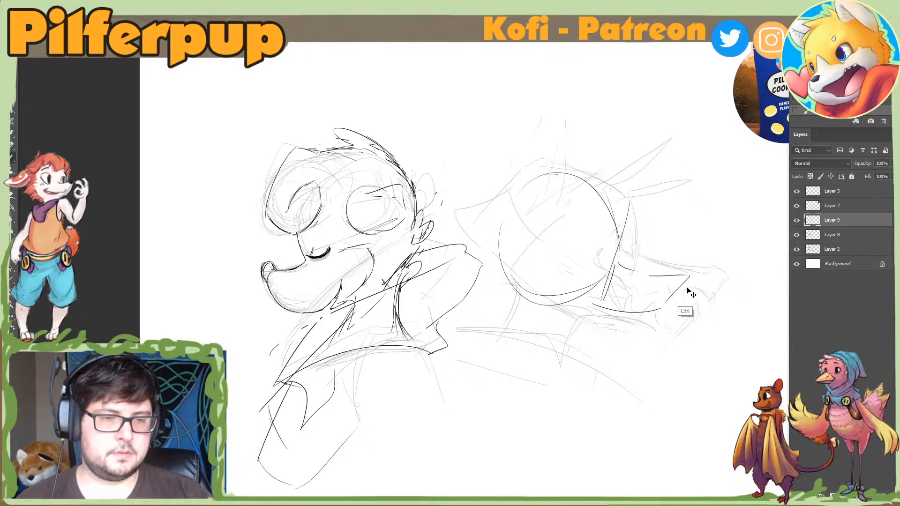
# Step: Mirror the canvas horizontally and sketch the cheek and mouth-corner lines below the toothed character's head circle, trimming them with the eraser
pyautogui.hotkey('ctrl', 'shift', 'h')
pyautogui.press('e')
pyautogui.press('b')
pyautogui.moveTo(337, 325)
pyautogui.mouseDown()
pyautogui.moveTo(403, 304)
pyautogui.moveTo(349, 314)
pyautogui.moveTo(410, 307)
pyautogui.moveTo(381, 297)
pyautogui.moveTo(379, 313)
pyautogui.moveTo(407, 319)
pyautogui.mouseUp()
pyautogui.press('e')
pyautogui.press('b')
pyautogui.press('e')
pyautogui.press('b')
pyautogui.press('e')
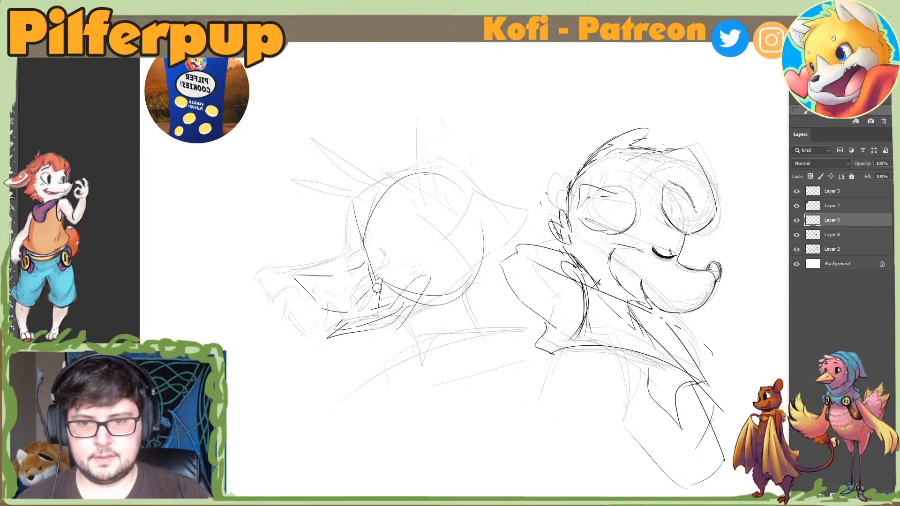
pyautogui.moveTo(382, 280); pyautogui.dragTo(375, 290)
pyautogui.press('b')
# Step: Draw long tapering strokes sweeping down and forward from below the toothed character's cheek, lightening the excess with the eraser
pyautogui.moveTo(406, 270); pyautogui.dragTo(387, 338)
pyautogui.moveTo(421, 312)
pyautogui.mouseDown()
pyautogui.moveTo(393, 312)
pyautogui.moveTo(320, 360)
pyautogui.mouseUp()
pyautogui.moveTo(370, 314); pyautogui.dragTo(330, 367)
pyautogui.press('e')
pyautogui.moveTo(382, 302); pyautogui.dragTo(320, 389)
pyautogui.press('b')
pyautogui.moveTo(357, 341); pyautogui.dragTo(333, 363)
pyautogui.hotkey('ctrl', 'z')
pyautogui.moveTo(370, 311)
pyautogui.mouseDown()
pyautogui.moveTo(275, 402)
pyautogui.moveTo(305, 415)
pyautogui.mouseUp()
pyautogui.press('e')
pyautogui.moveTo(328, 356); pyautogui.dragTo(291, 422)
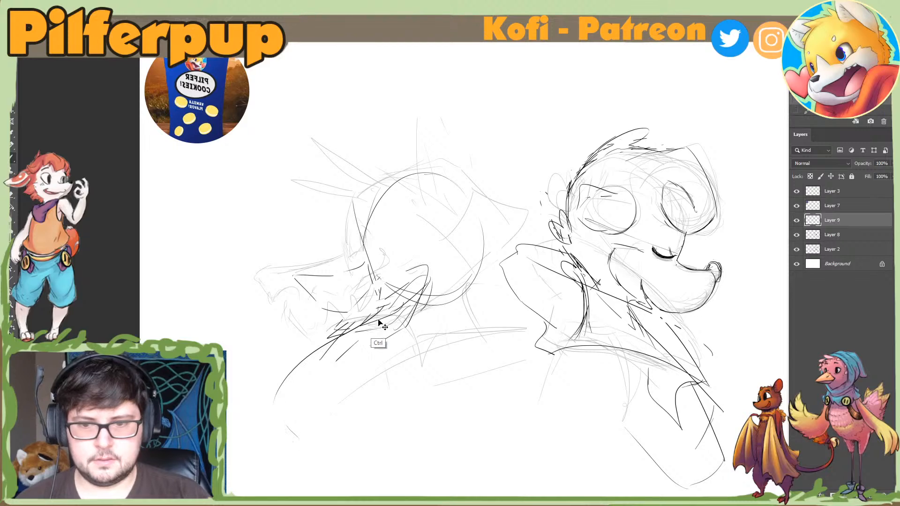
# Step: Soften the sweeping line below the cheek and add a long downward curve with a looped end plus a second lower contour
pyautogui.press('b')
pyautogui.press('e')
pyautogui.moveTo(373, 320)
pyautogui.mouseDown()
pyautogui.moveTo(306, 415)
pyautogui.moveTo(290, 372)
pyautogui.moveTo(281, 396)
pyautogui.mouseUp()
pyautogui.press('b')
pyautogui.moveTo(322, 357); pyautogui.dragTo(300, 459)
pyautogui.moveTo(394, 335); pyautogui.dragTo(321, 360)
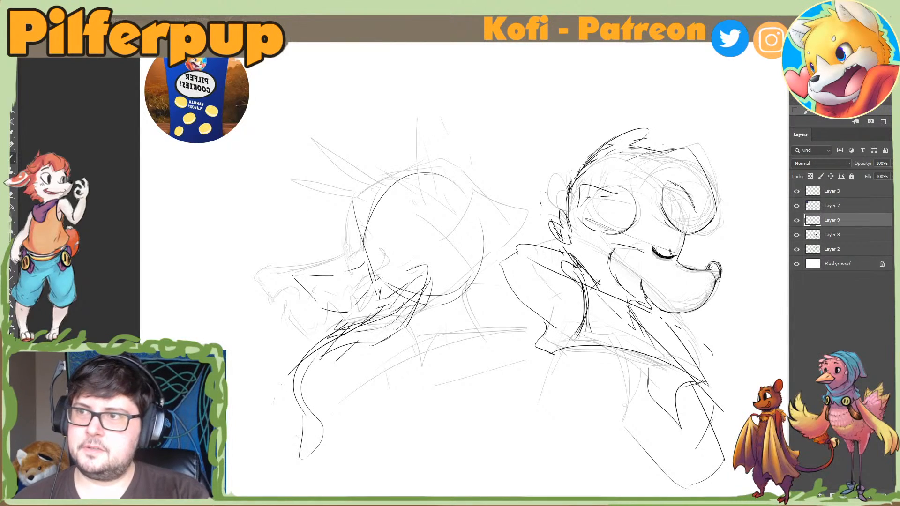
# Step: Switch to the document with the walking cloaked creature and the coloured reference image
pyautogui.hotkey('alt', 'f')
pyautogui.hotkey('ctrl', 'w')
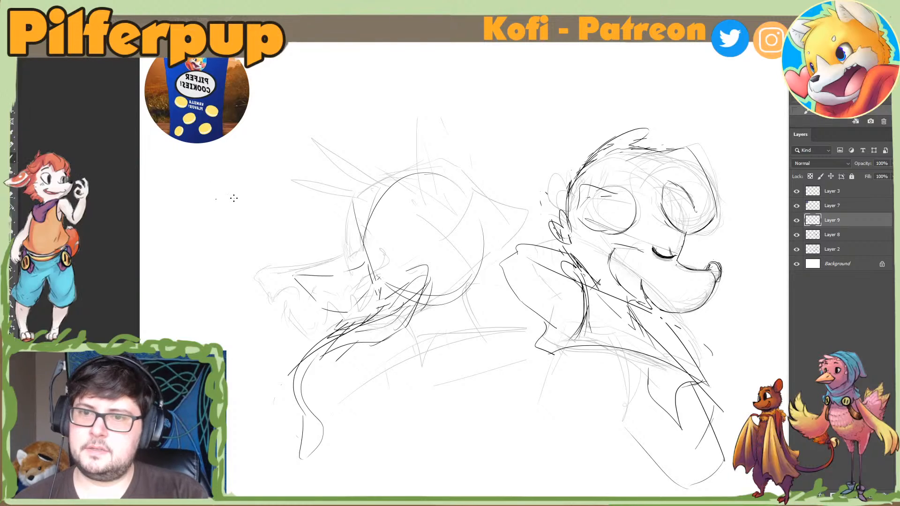
pyautogui.click(410, 191)
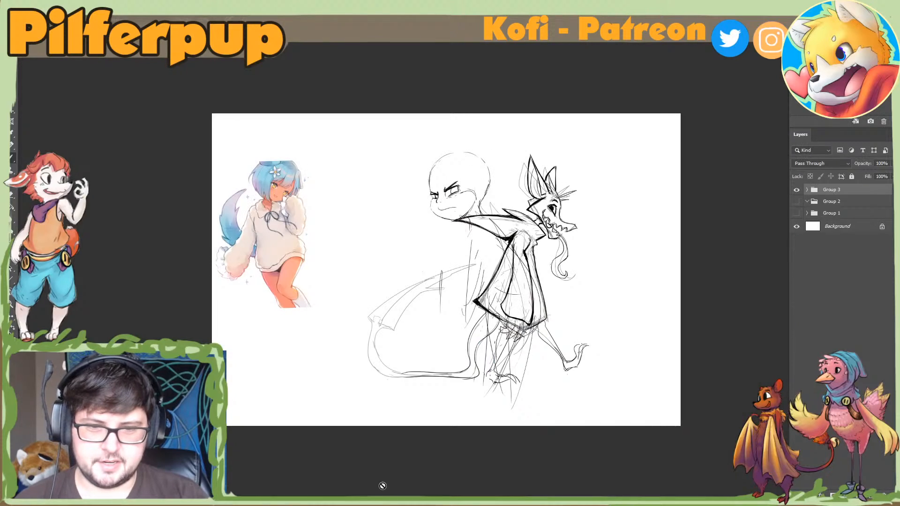
pyautogui.click(384, 484)
# Step: Expand Group 3 and delete the reference image's layer and the bald figure's sketch layer, Layer 54, from Group 7
pyautogui.click(808, 190)
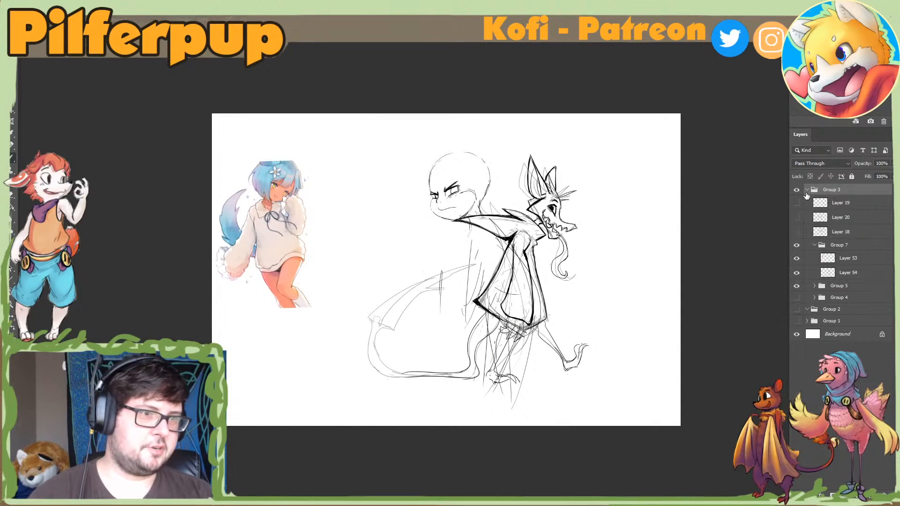
pyautogui.click(822, 261)
pyautogui.press('Delete')
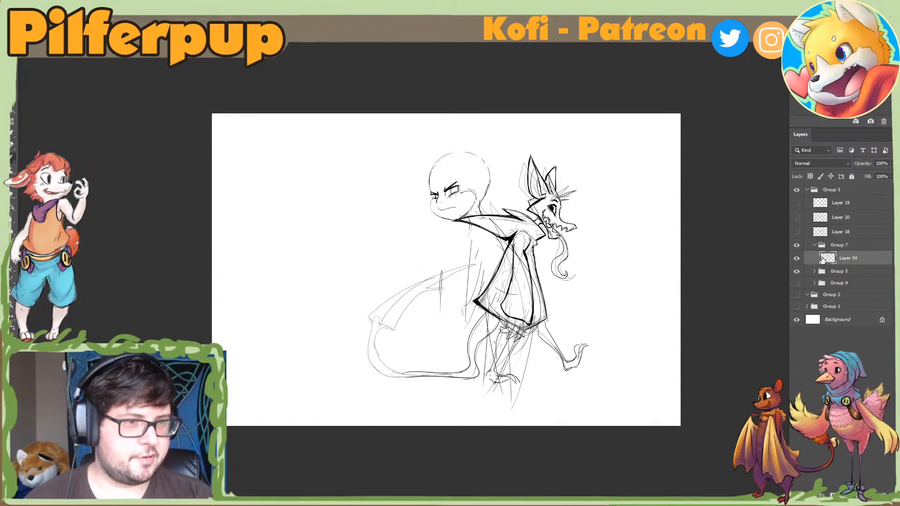
pyautogui.press('Delete')
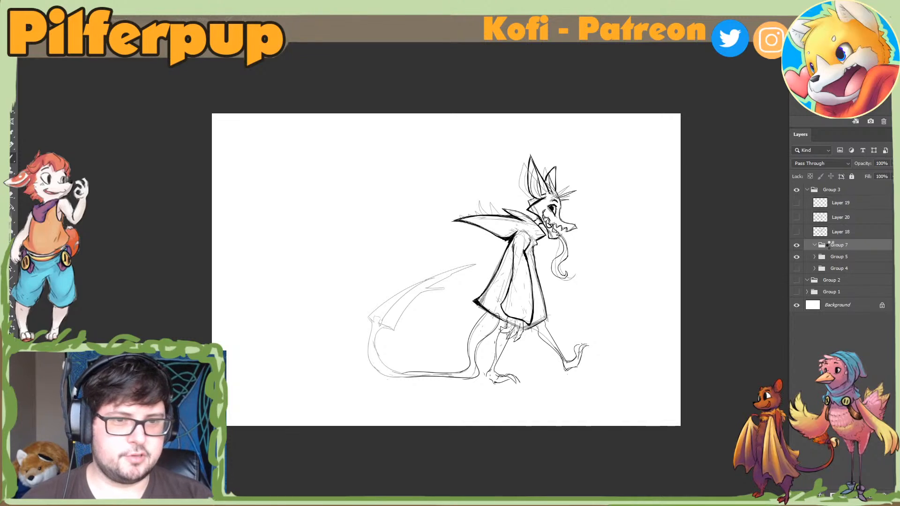
# Step: Mirror the canvas horizontally so the cloaked creature faces the opposite way
pyautogui.hotkey('ctrl', 'shift', 'h')
pyautogui.press('z')
pyautogui.click(434, 268)
pyautogui.moveTo(464, 286); pyautogui.dragTo(476, 290)
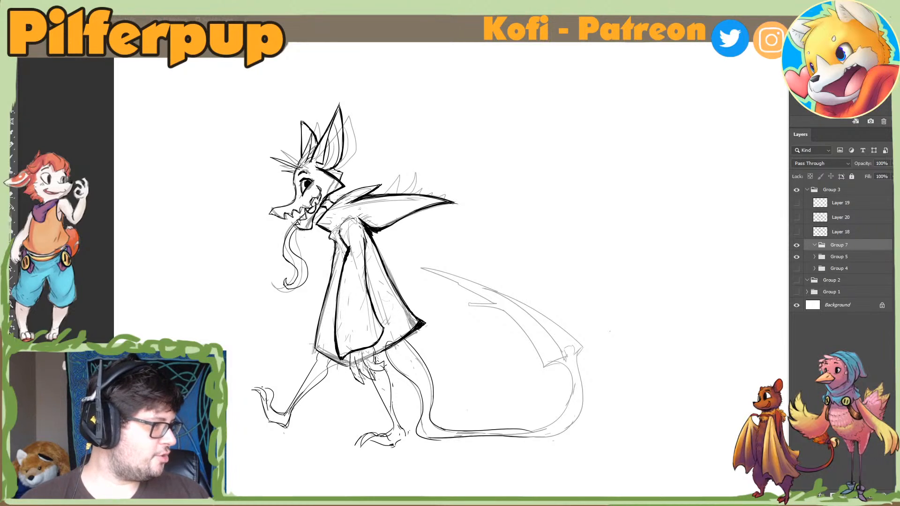
# Step: Paste the copied Kirby picture, enlarge it and place it in the empty area above the creature's tail
pyautogui.hotkey('ctrl', 'v')
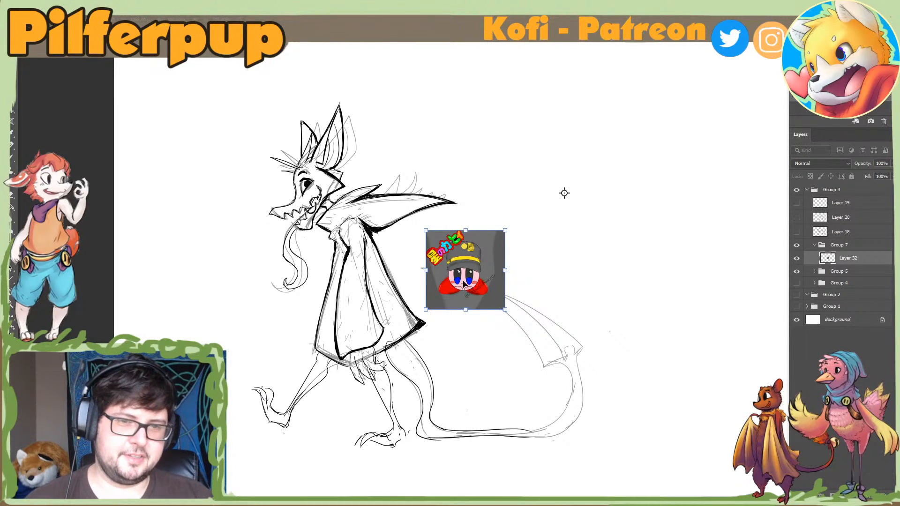
pyautogui.moveTo(465, 274); pyautogui.dragTo(672, 103)
pyautogui.moveTo(632, 134); pyautogui.dragTo(532, 234)
pyautogui.moveTo(646, 173); pyautogui.dragTo(673, 203)
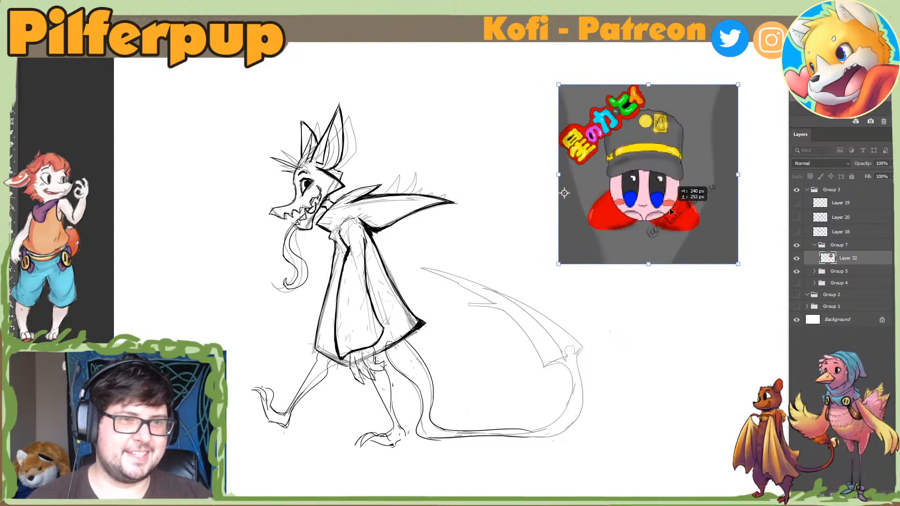
pyautogui.press('Return')
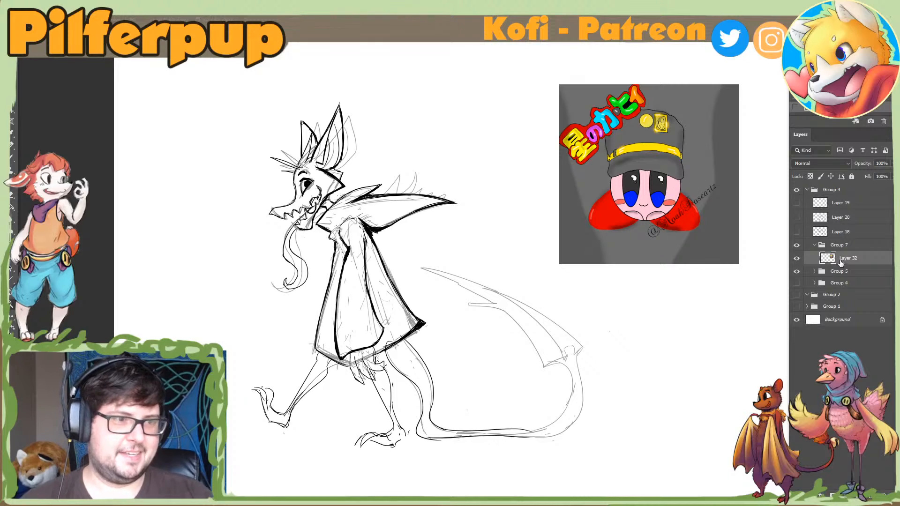
# Step: Trace thick black outlines over the cap and face of the Kirby picture with the 7 px Hard Round Pressure brush
pyautogui.press('b')
pyautogui.rightClick(620, 136)
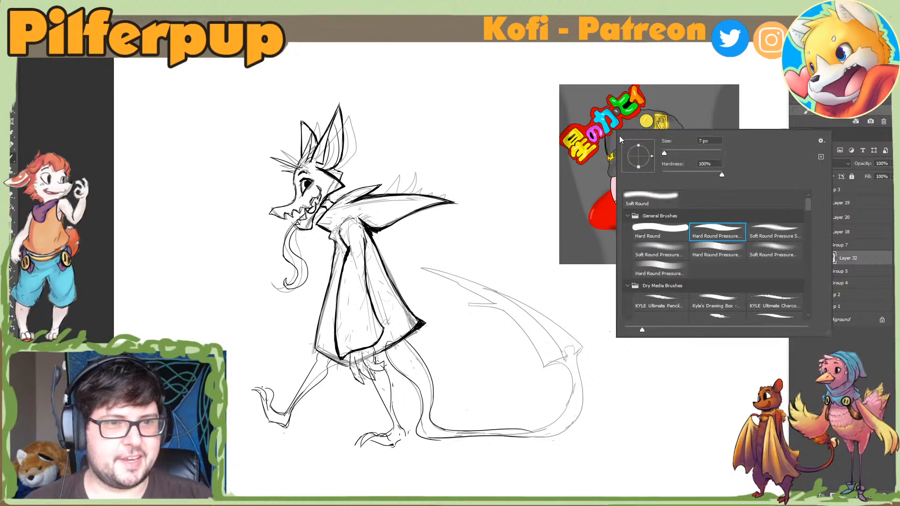
pyautogui.moveTo(605, 136)
pyautogui.mouseDown()
pyautogui.moveTo(612, 179)
pyautogui.moveTo(650, 171)
pyautogui.moveTo(672, 177)
pyautogui.mouseUp()
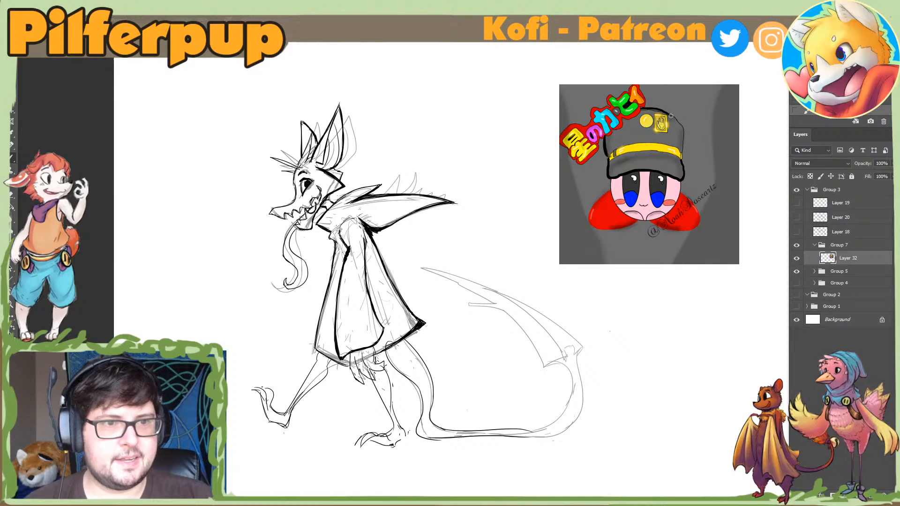
pyautogui.moveTo(639, 110)
pyautogui.mouseDown()
pyautogui.moveTo(667, 114)
pyautogui.moveTo(685, 151)
pyautogui.mouseUp()
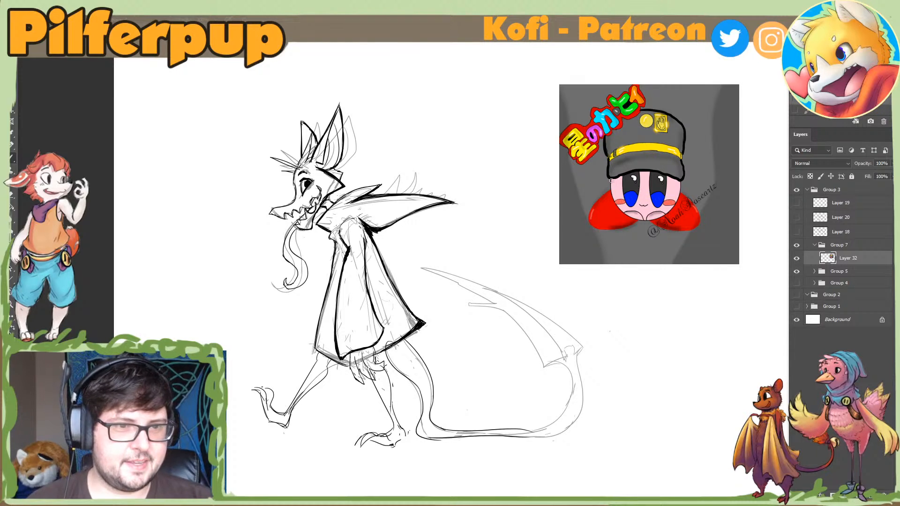
pyautogui.moveTo(611, 180)
pyautogui.mouseDown()
pyautogui.moveTo(625, 217)
pyautogui.moveTo(636, 221)
pyautogui.moveTo(619, 206)
pyautogui.moveTo(639, 219)
pyautogui.moveTo(671, 208)
pyautogui.moveTo(643, 219)
pyautogui.mouseUp()
# Step: Undo the outline strokes on the Kirby picture and delete its layer
pyautogui.hotkey('ctrl', 'z')
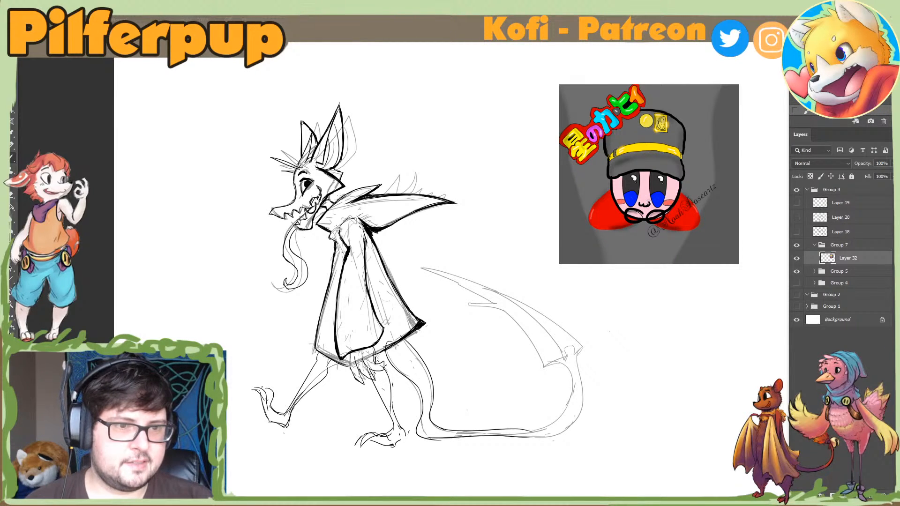
pyautogui.hotkey('ctrl', 'z')
pyautogui.hotkey('ctrl', 'z')
pyautogui.hotkey('ctrl', 'z')
pyautogui.hotkey('ctrl', 'z')
pyautogui.hotkey('ctrl', 'z')
pyautogui.hotkey('ctrl', 'z')
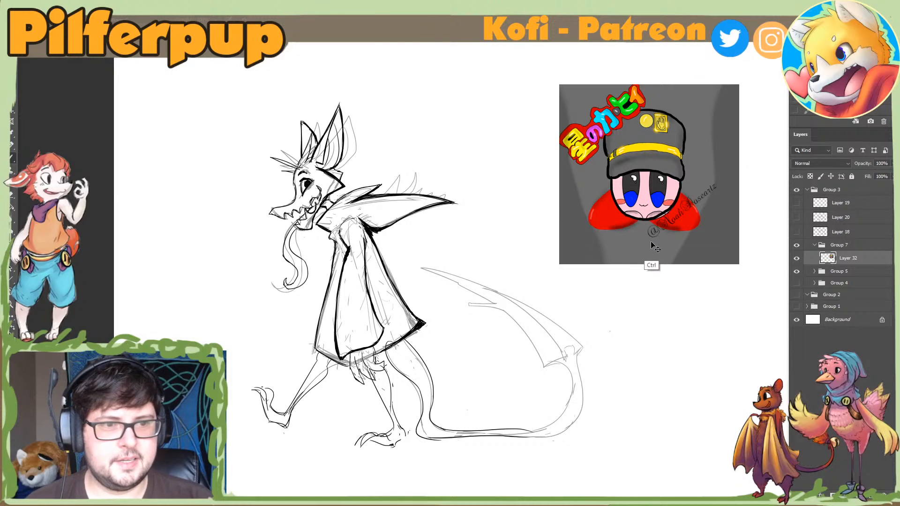
pyautogui.hotkey('ctrl', 'z')
pyautogui.hotkey('ctrl', 'z')
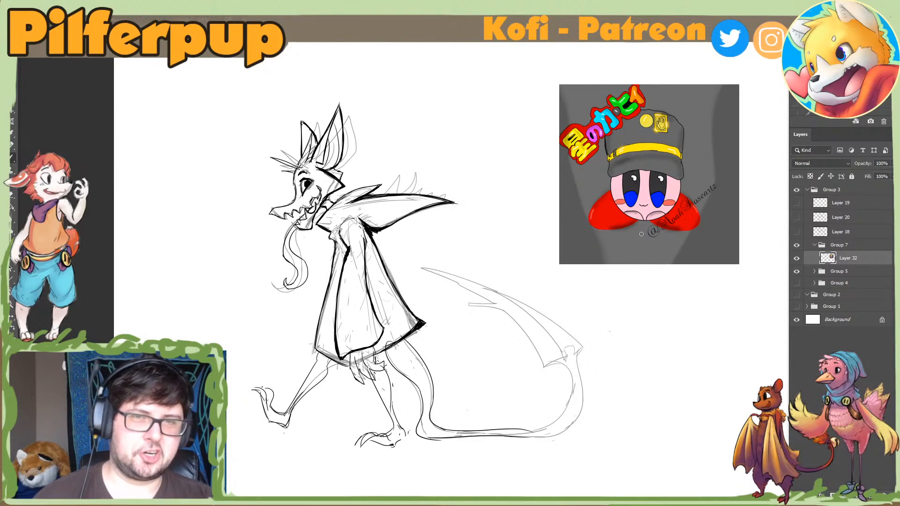
pyautogui.press('Delete')
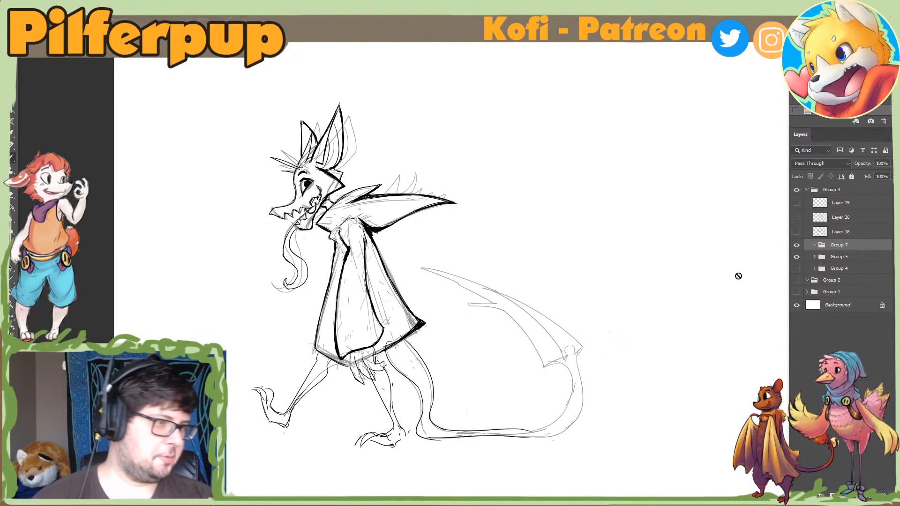
# Step: Delete the empty Group 7, expand Group 5 and make Layer 30 the active layer
pyautogui.moveTo(662, 251); pyautogui.dragTo(666, 248)
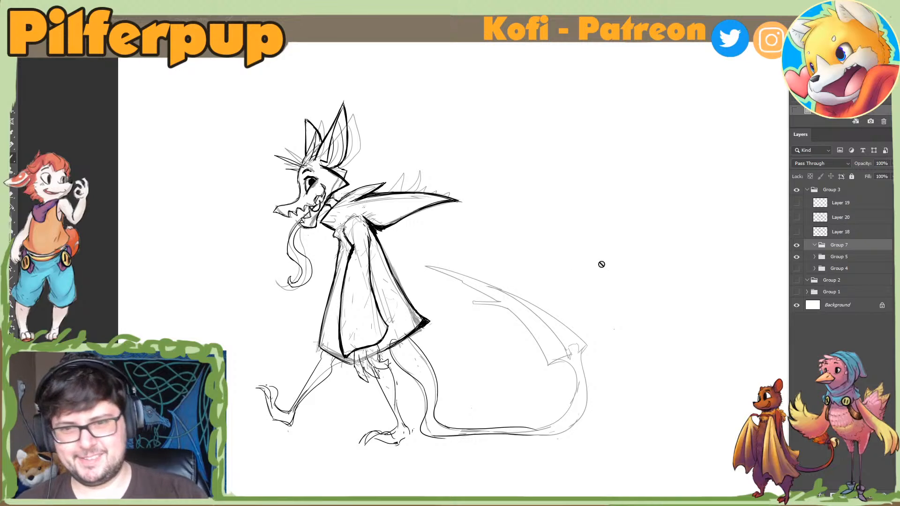
pyautogui.click(815, 245)
pyautogui.press('Delete')
pyautogui.click(815, 245)
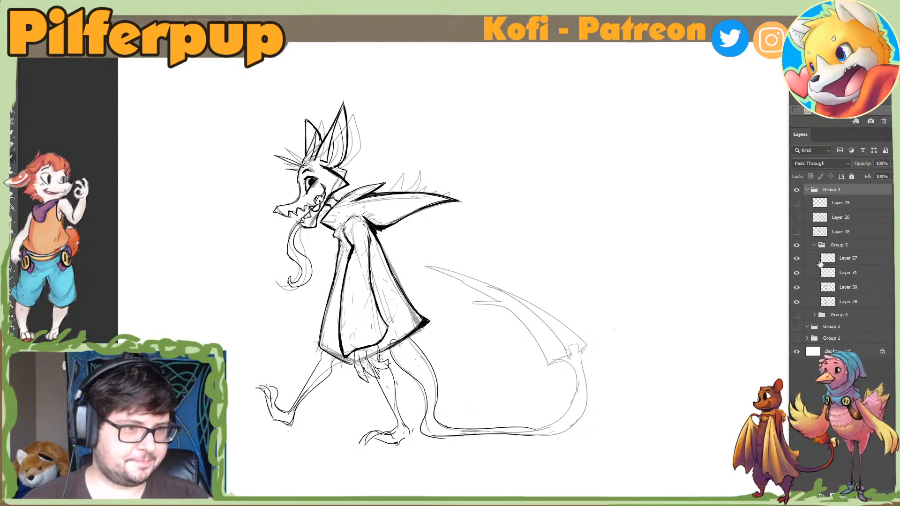
pyautogui.click(824, 258)
pyautogui.click(797, 290)
pyautogui.click(797, 291)
pyautogui.click(811, 290)
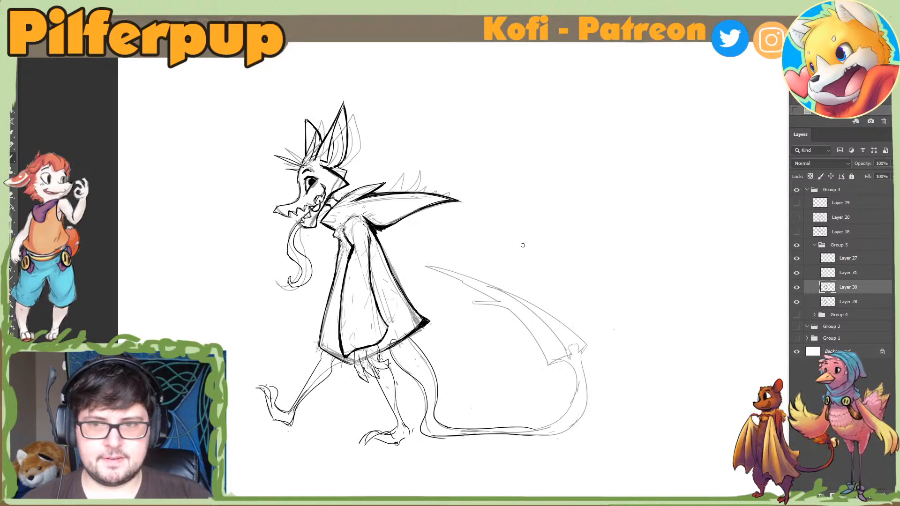
# Step: Adjust the Hard Round Pressure brush's size for the cloaked creature and mirror the canvas horizontally
pyautogui.rightClick(436, 199)
pyautogui.click(524, 209)
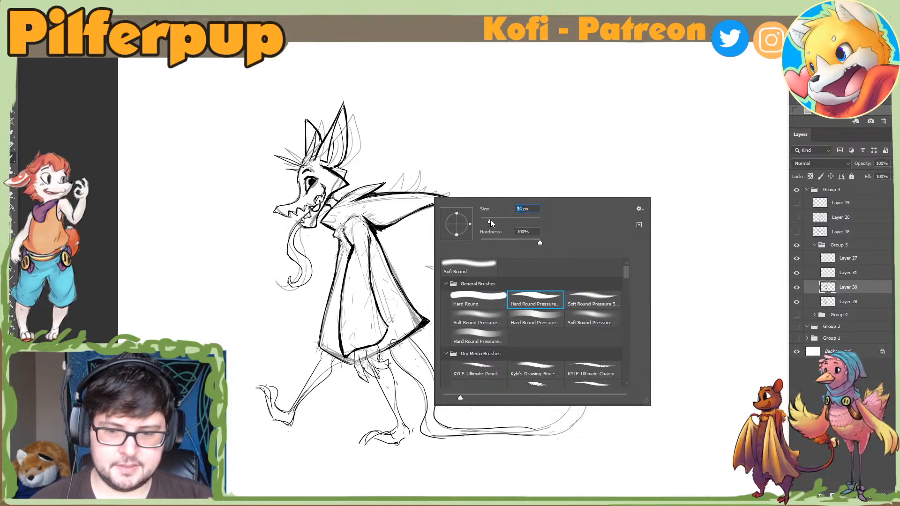
pyautogui.press('Return')
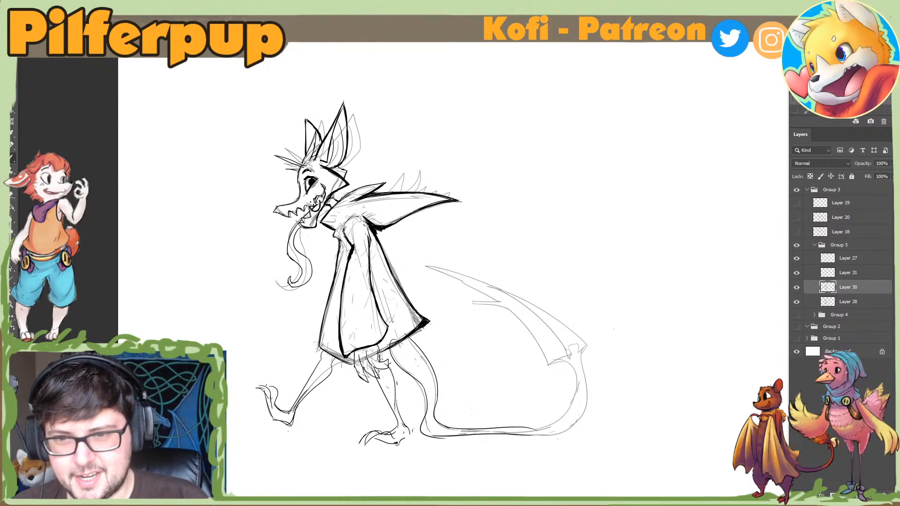
pyautogui.press('e')
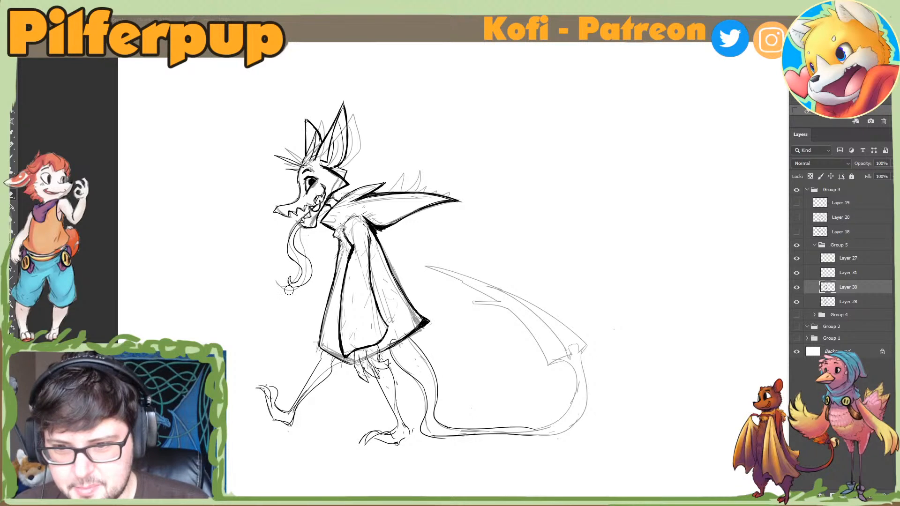
pyautogui.press('b')
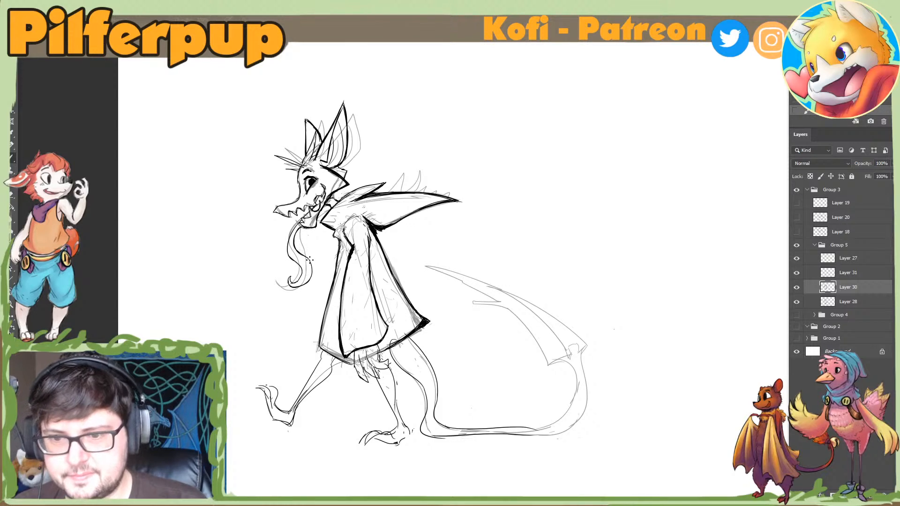
pyautogui.hotkey('ctrl', 'shift', 'h')
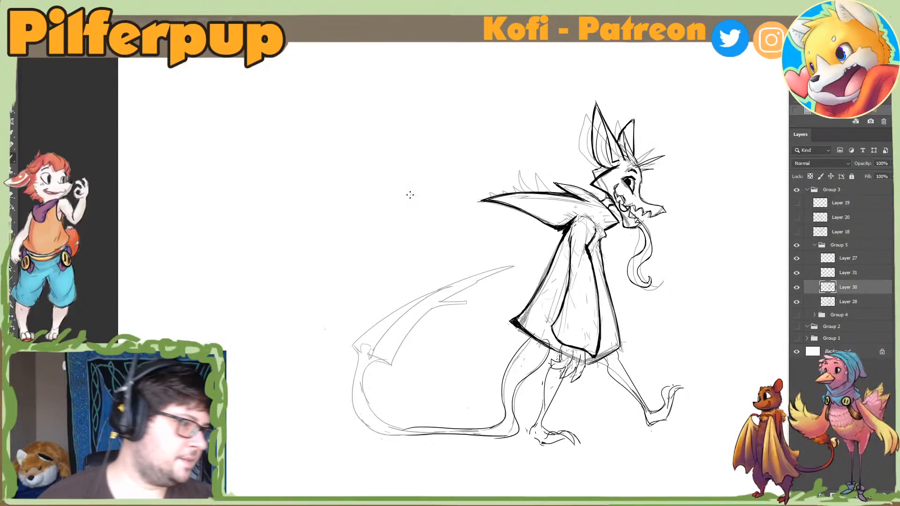
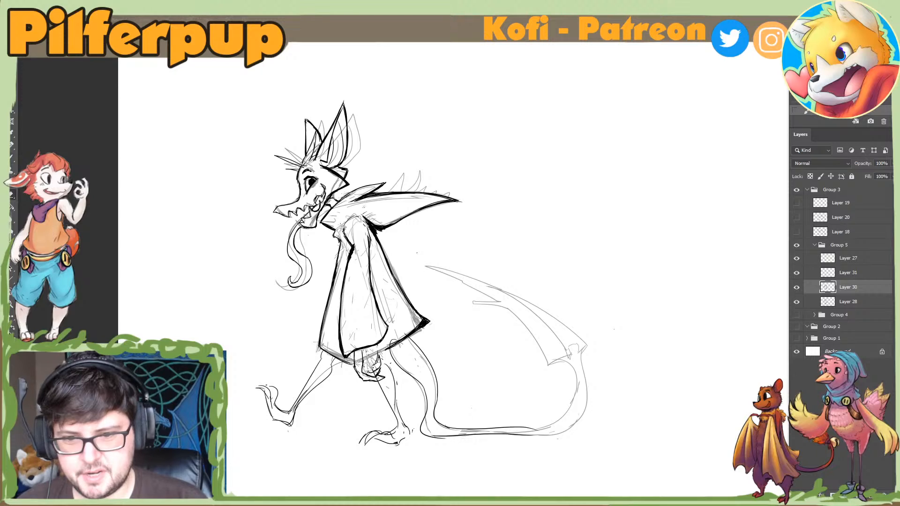
# Step: Redraw the finger lines of the hand hanging below the cloak hem, undoing misplaced strokes and trimming with the eraser
pyautogui.press('b')
pyautogui.press('e')
pyautogui.press('b')
pyautogui.moveTo(370, 357)
pyautogui.mouseDown()
pyautogui.moveTo(364, 352)
pyautogui.moveTo(363, 372)
pyautogui.mouseUp()
pyautogui.hotkey('ctrl', 'z')
pyautogui.hotkey('ctrl', 'z')
pyautogui.press('e')
pyautogui.press('b')
pyautogui.moveTo(366, 371); pyautogui.dragTo(380, 360)
pyautogui.hotkey('ctrl', 'z')
pyautogui.press('e')
pyautogui.press('b')
pyautogui.hotkey('ctrl', 'z')
pyautogui.press('e')
pyautogui.press('b')
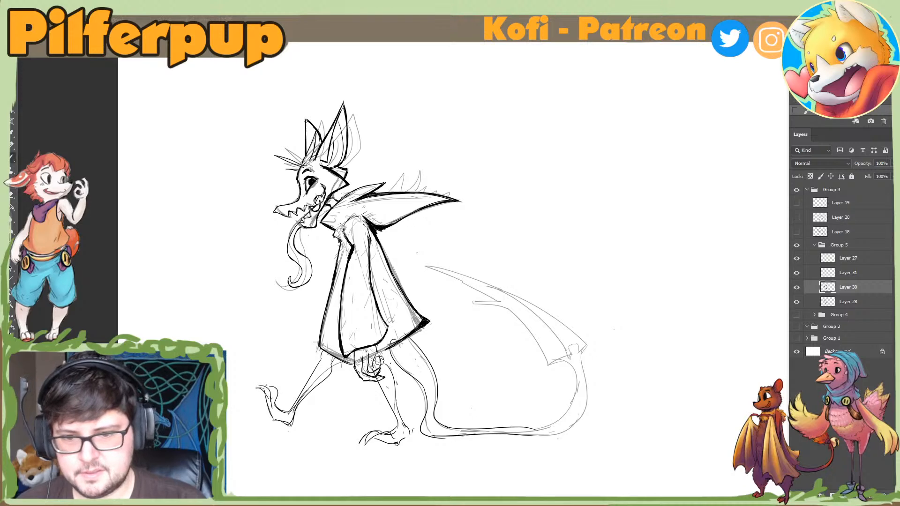
# Step: Refine the inner finger contours and wrist of the hand below the cloak hem, undoing weak strokes and erasing excess
pyautogui.press('e')
pyautogui.press('b')
pyautogui.hotkey('ctrl', 'z')
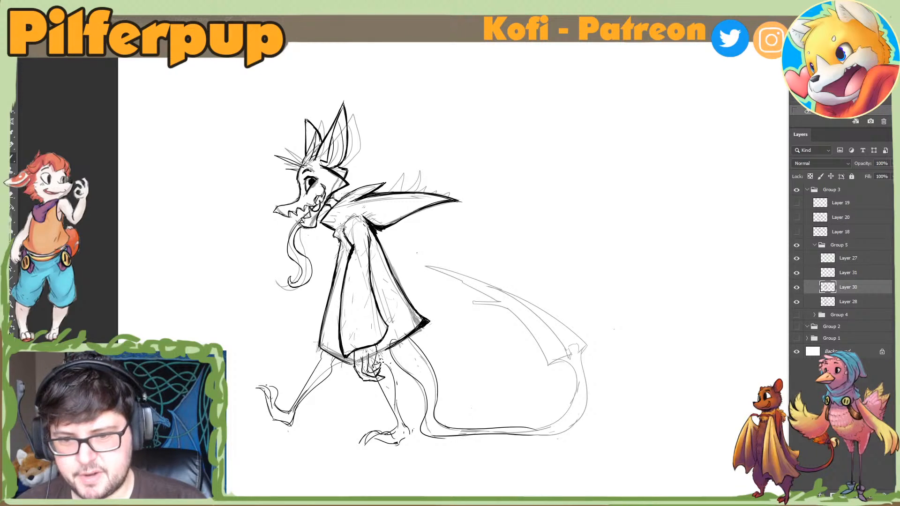
pyautogui.hotkey('ctrl', 'z')
pyautogui.press('e')
pyautogui.moveTo(376, 348); pyautogui.dragTo(374, 371)
pyautogui.hotkey('ctrl', 'z')
pyautogui.press('e')
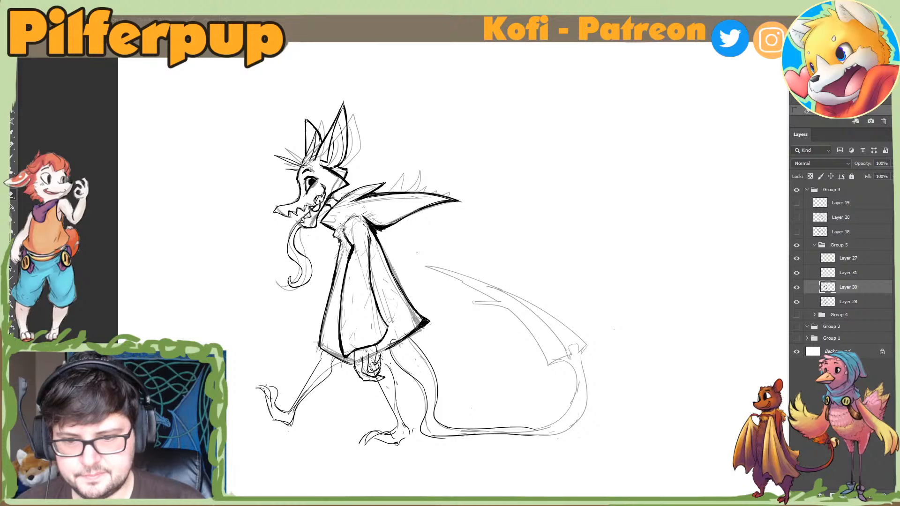
pyautogui.press('b')
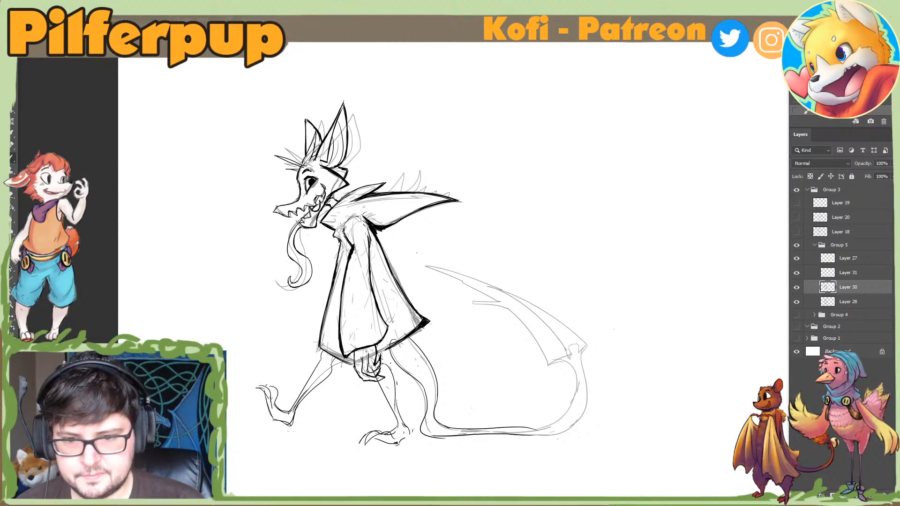
# Step: Try another contour stroke on the hand below the cloak hem, undo it and check the drawing mirrored
pyautogui.hotkey('ctrl', 'z')
pyautogui.moveTo(380, 364); pyautogui.dragTo(369, 373)
pyautogui.hotkey('ctrl', 'z')
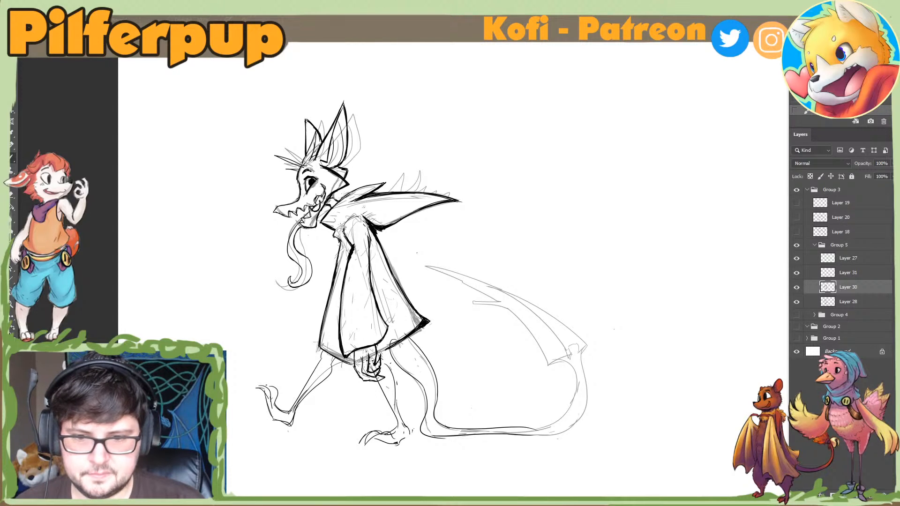
pyautogui.hotkey('ctrl', 'shift', 'h')
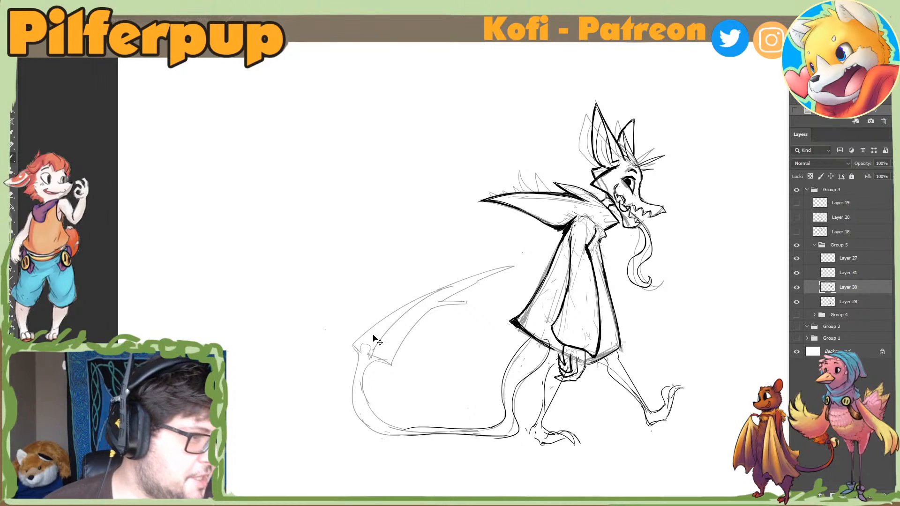
pyautogui.hotkey('ctrl', 'shift', 'h')
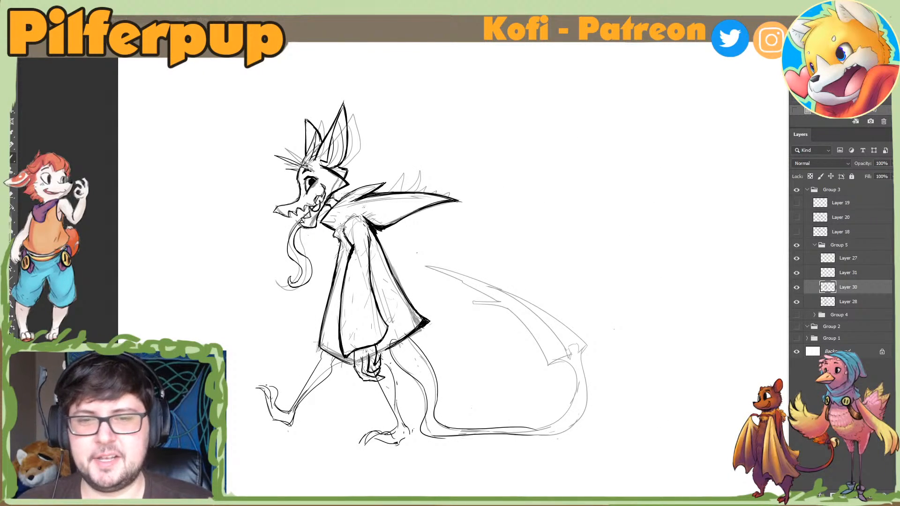
# Step: Strengthen the whisker strokes above the creature's brow with the canvas mirrored, undoing weak attempts, and restore the orientation
pyautogui.hotkey('ctrl', 'shift', 'h')
pyautogui.moveTo(311, 189); pyautogui.dragTo(298, 208)
pyautogui.moveTo(622, 185)
pyautogui.mouseDown()
pyautogui.moveTo(651, 173)
pyautogui.moveTo(643, 188)
pyautogui.mouseUp()
pyautogui.hotkey('ctrl', 'z')
pyautogui.hotkey('ctrl', 'z')
pyautogui.hotkey('ctrl', 'z')
pyautogui.hotkey('ctrl', 'z')
pyautogui.press('e')
pyautogui.press('b')
pyautogui.hotkey('ctrl', 'z')
pyautogui.hotkey('ctrl', 'z')
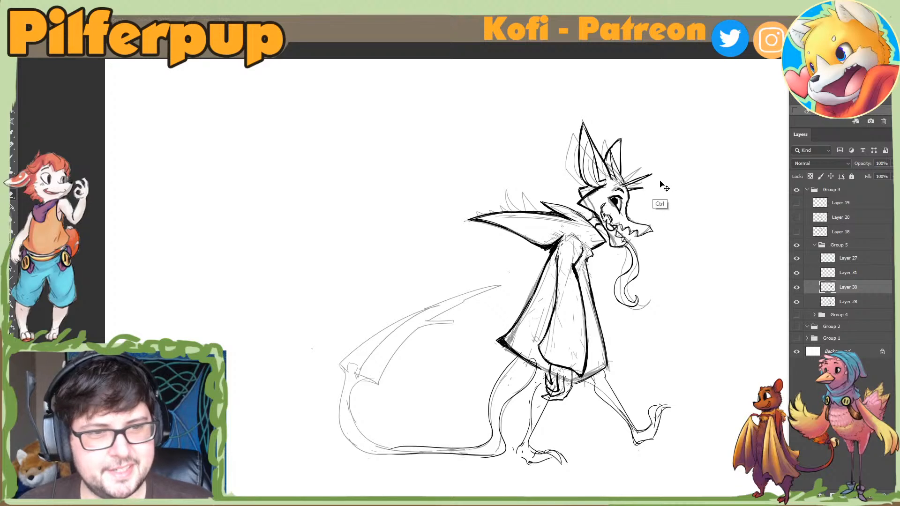
pyautogui.hotkey('ctrl', 'z')
pyautogui.hotkey('ctrl', 'shift', 'h')
pyautogui.press('b')
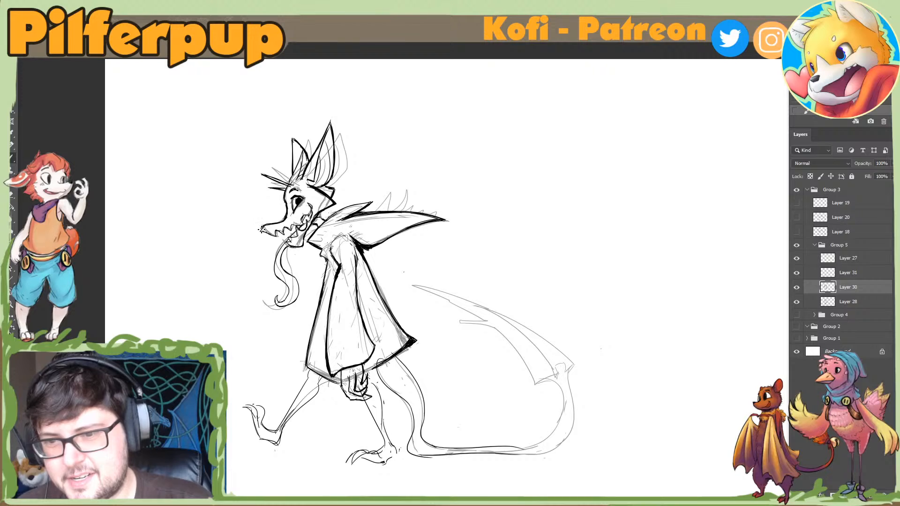
# Step: Touch up the tip of the creature's snout and its teeth, undoing misplaced strokes
pyautogui.moveTo(261, 231); pyautogui.dragTo(266, 230)
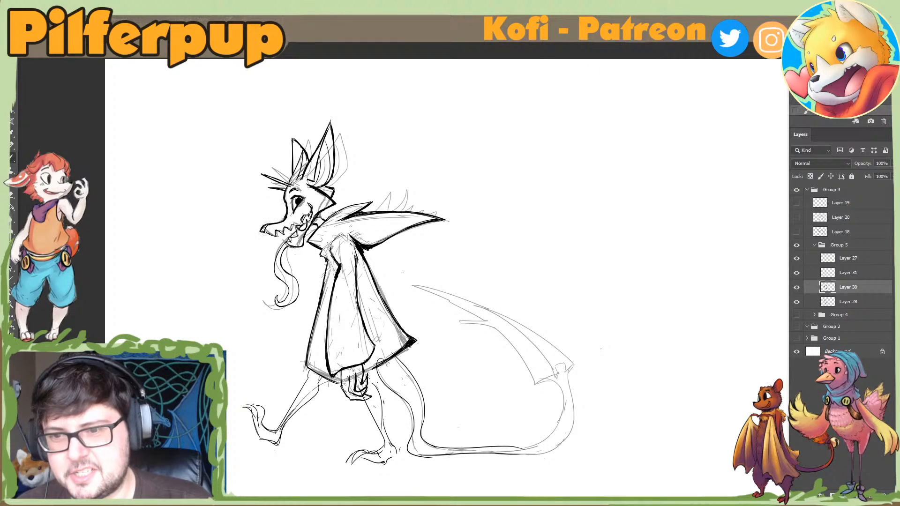
pyautogui.hotkey('ctrl', 'z')
pyautogui.moveTo(288, 241)
pyautogui.mouseDown()
pyautogui.moveTo(299, 277)
pyautogui.moveTo(289, 239)
pyautogui.mouseUp()
pyautogui.hotkey('ctrl', 'z')
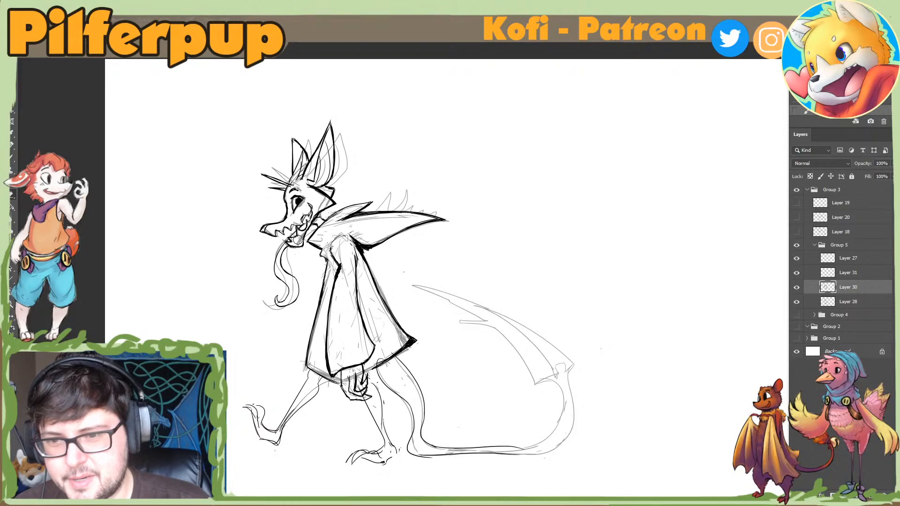
pyautogui.press('e')
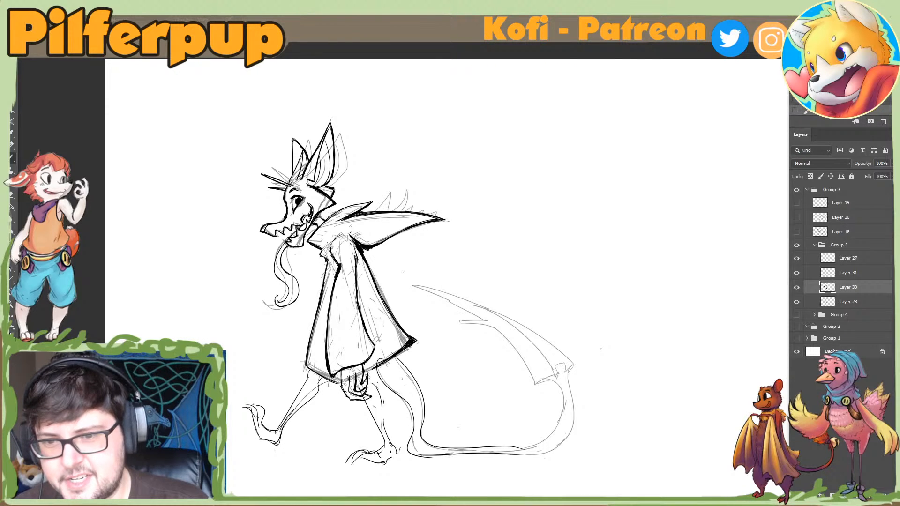
# Step: Check the drawing mirrored, and erase the old hand hanging below the cloak hem on Layer 30
pyautogui.hotkey('ctrl', 'shift', 'h')
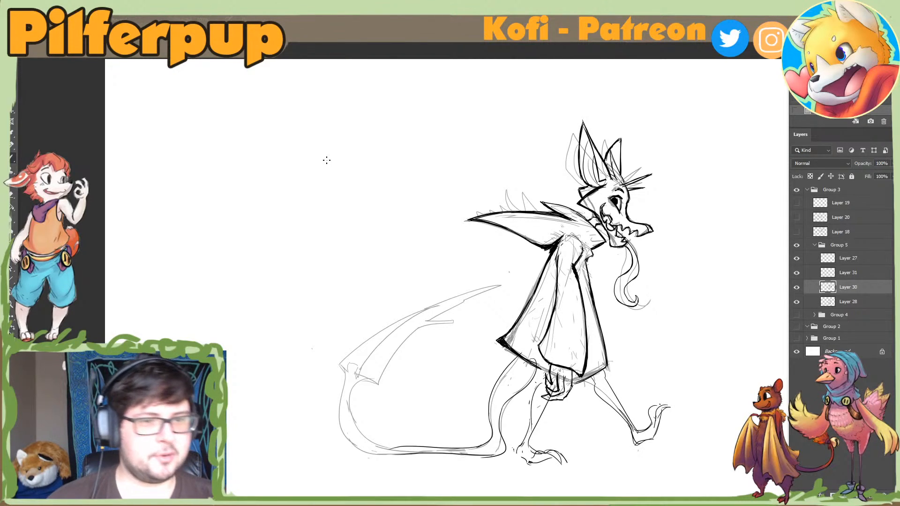
pyautogui.press('f')
pyautogui.scroll(-2, 593, 343)
pyautogui.hotkey('ctrl', 'shift', 'h')
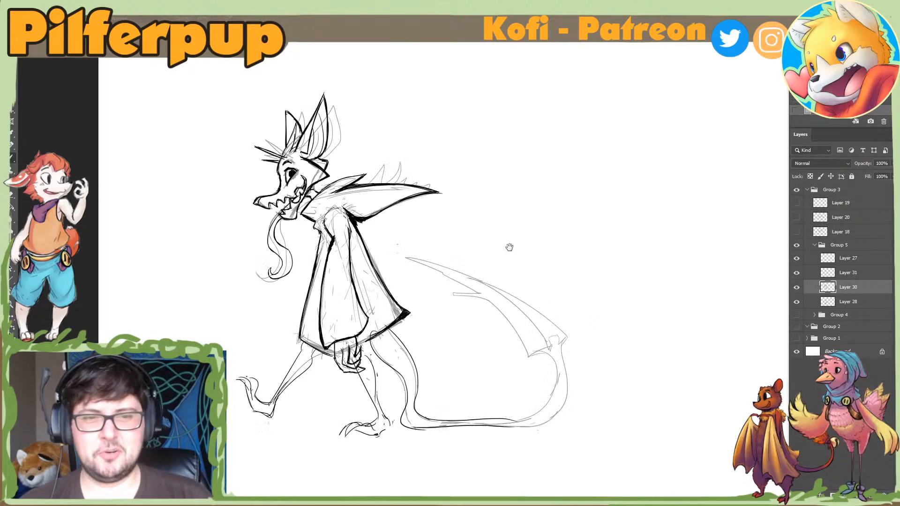
pyautogui.moveTo(509, 247); pyautogui.dragTo(500, 257)
pyautogui.moveTo(369, 353)
pyautogui.mouseDown()
pyautogui.moveTo(367, 337)
pyautogui.moveTo(291, 335)
pyautogui.moveTo(319, 339)
pyautogui.moveTo(320, 350)
pyautogui.moveTo(324, 336)
pyautogui.mouseUp()
pyautogui.press('e')
pyautogui.press('b')
pyautogui.press('e')
pyautogui.press('b')
pyautogui.press('e')
pyautogui.press('b')
pyautogui.press('e')
pyautogui.press('b')
pyautogui.press('e')
pyautogui.press('b')
pyautogui.press('e')
pyautogui.moveTo(349, 367)
pyautogui.mouseDown()
pyautogui.moveTo(339, 343)
pyautogui.moveTo(333, 360)
pyautogui.moveTo(319, 358)
pyautogui.moveTo(336, 390)
pyautogui.moveTo(341, 363)
pyautogui.moveTo(338, 386)
pyautogui.moveTo(331, 367)
pyautogui.moveTo(321, 359)
pyautogui.moveTo(325, 380)
pyautogui.mouseUp()
# Step: Block in the new hand's front finger below the sleeve, alternating brush and eraser and undoing weak strokes
pyautogui.press('b')
pyautogui.press('e')
pyautogui.press('b')
pyautogui.hotkey('ctrl', 'z')
pyautogui.hotkey('ctrl', 'z')
pyautogui.press('e')
pyautogui.press('b')
pyautogui.press('e')
pyautogui.press('b')
pyautogui.press('e')
pyautogui.press('b')
pyautogui.press('e')
pyautogui.press('b')
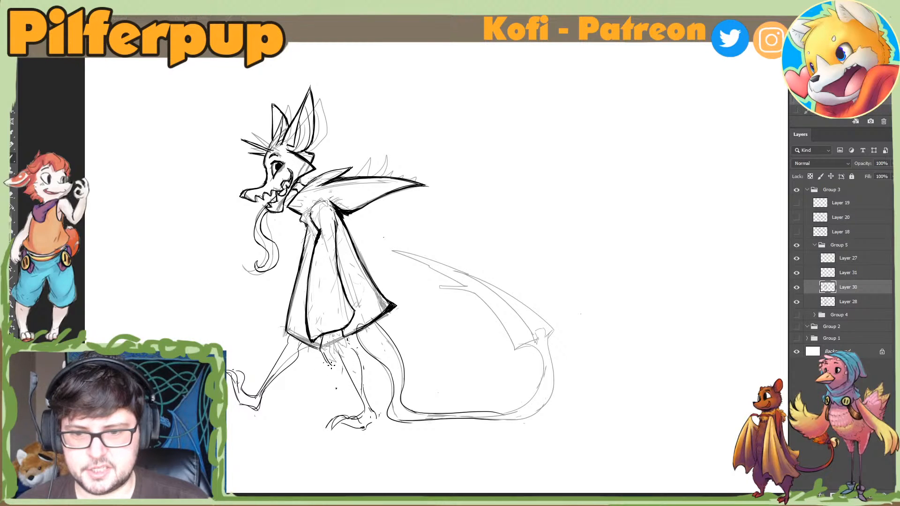
pyautogui.press('e')
pyautogui.press('b')
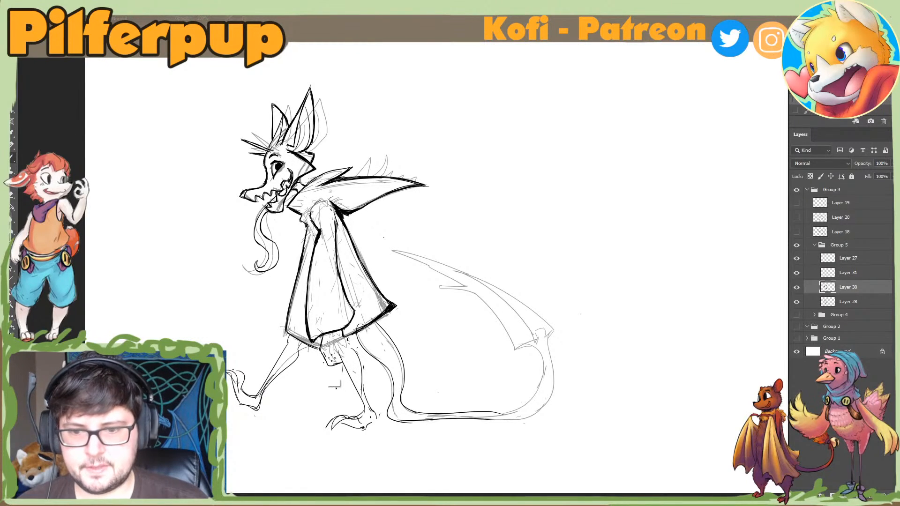
pyautogui.press('e')
pyautogui.press('b')
pyautogui.press('e')
pyautogui.press('b')
pyautogui.moveTo(342, 358); pyautogui.dragTo(336, 365)
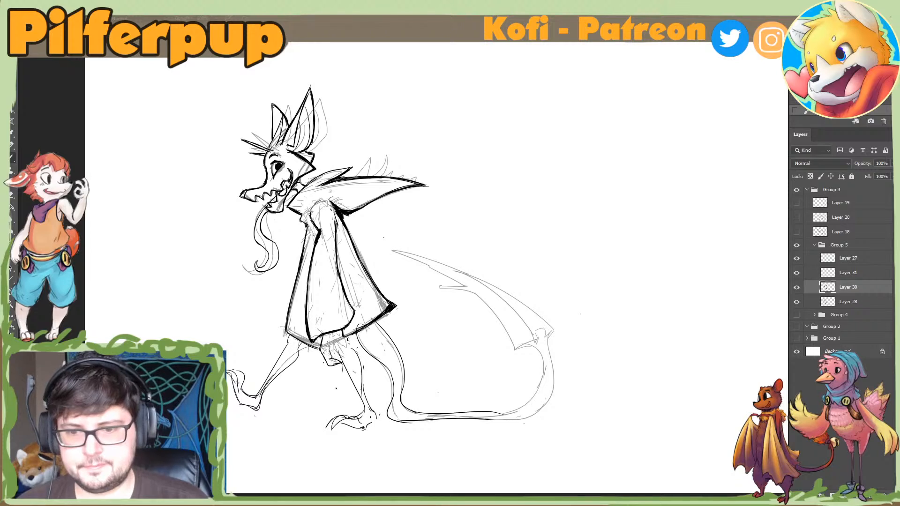
# Step: Refine the new hand's wrist and front finger contour where it meets the cloak hem, undoing misplaced strokes
pyautogui.press('e')
pyautogui.press('b')
pyautogui.press('e')
pyautogui.press('b')
pyautogui.press('e')
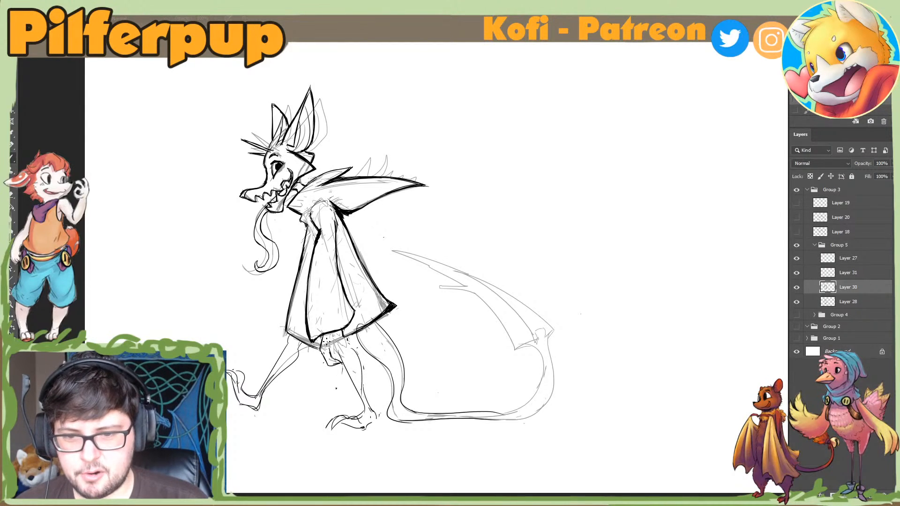
pyautogui.press('b')
pyautogui.press('e')
pyautogui.press('b')
pyautogui.moveTo(333, 364)
pyautogui.mouseDown()
pyautogui.moveTo(326, 369)
pyautogui.moveTo(337, 356)
pyautogui.mouseUp()
pyautogui.hotkey('ctrl', 'z')
pyautogui.hotkey('ctrl', 'z')
pyautogui.press('e')
pyautogui.press('b')
pyautogui.press('e')
pyautogui.press('b')
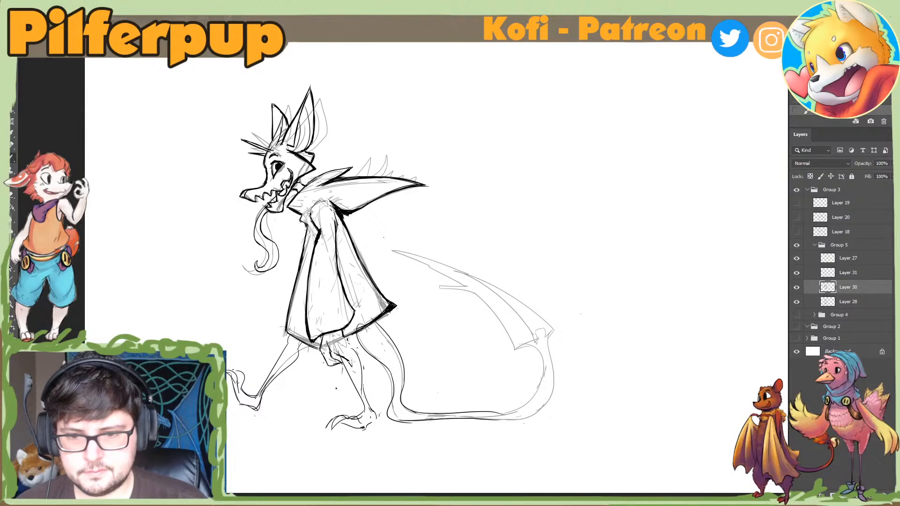
pyautogui.hotkey('ctrl', 'z')
pyautogui.moveTo(341, 357)
pyautogui.mouseDown()
pyautogui.moveTo(343, 339)
pyautogui.moveTo(339, 349)
pyautogui.moveTo(351, 353)
pyautogui.moveTo(352, 343)
pyautogui.moveTo(339, 357)
pyautogui.mouseUp()
# Step: Add the remaining fingers of the new hand below the hem, trimming each line with the eraser
pyautogui.press('e')
pyautogui.press('b')
pyautogui.press('e')
pyautogui.press('b')
pyautogui.press('e')
pyautogui.press('b')
pyautogui.press('e')
pyautogui.press('b')
pyautogui.press('e')
pyautogui.press('b')
pyautogui.press('e')
pyautogui.press('b')
pyautogui.press('e')
pyautogui.press('b')
pyautogui.press('e')
pyautogui.press('b')
pyautogui.press('e')
pyautogui.press('b')
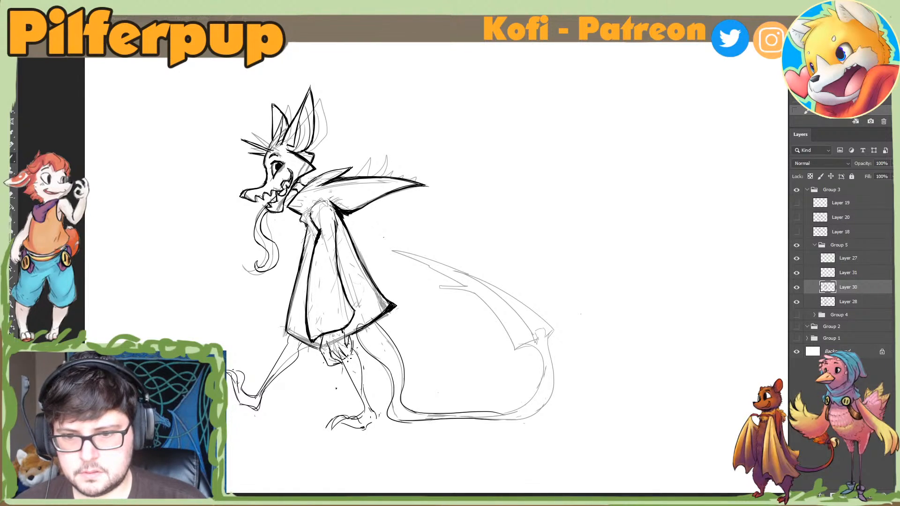
# Step: Shape the new hand's fingertips and the gaps between the fingers with short brush and eraser strokes
pyautogui.press('e')
pyautogui.press('b')
pyautogui.press('e')
pyautogui.press('b')
pyautogui.press('e')
pyautogui.press('b')
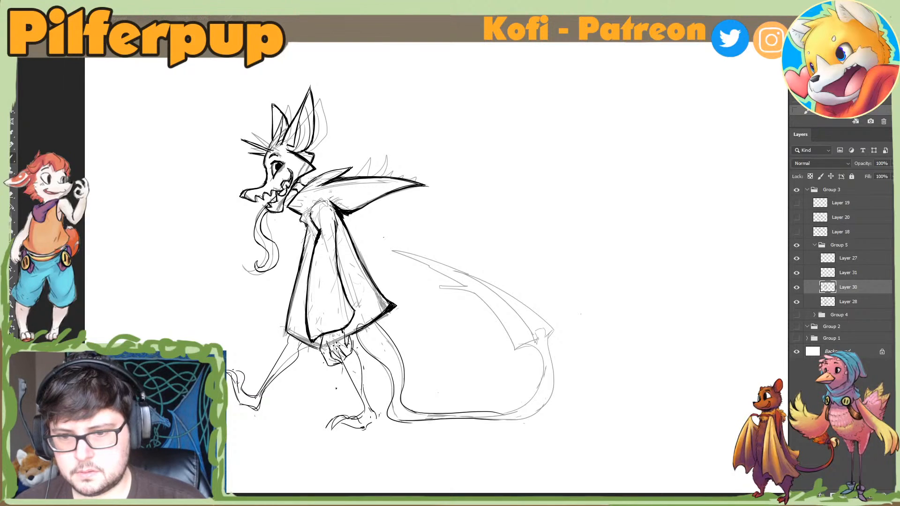
pyautogui.press('e')
pyautogui.press('b')
pyautogui.press('e')
pyautogui.press('b')
pyautogui.press('e')
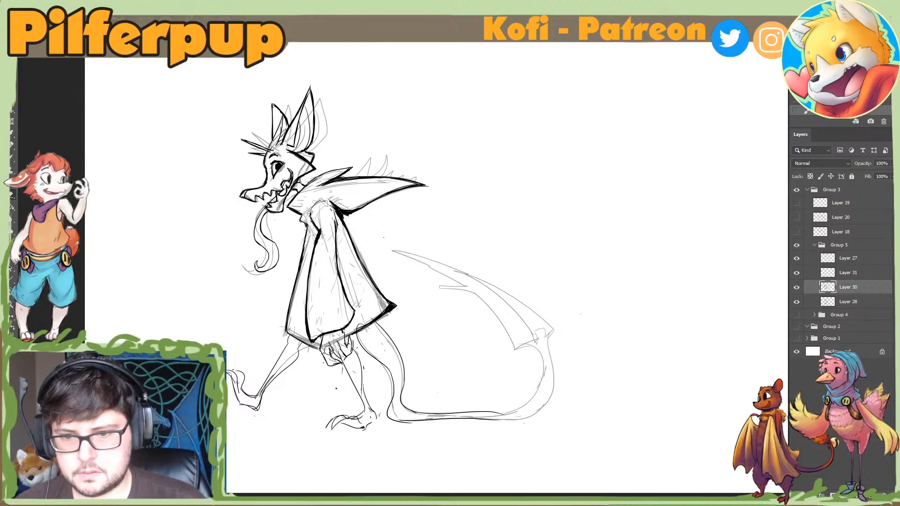
pyautogui.press('b')
pyautogui.press('e')
pyautogui.press('b')
pyautogui.moveTo(340, 361); pyautogui.dragTo(337, 365)
pyautogui.press('e')
pyautogui.press('b')
pyautogui.press('e')
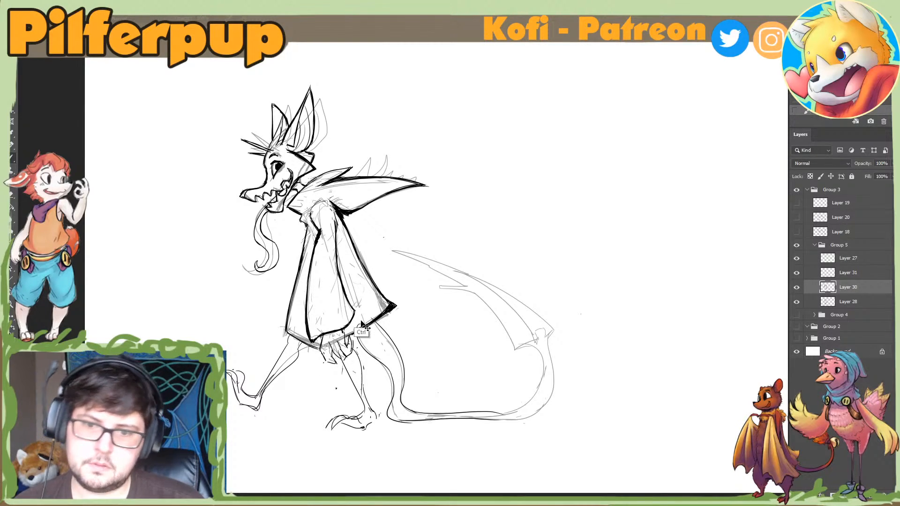
# Step: Darken and complete the hand's finger contours with the canvas mirrored, erase stray marks and restore the orientation
pyautogui.hotkey('ctrl', 'shift', 'h')
pyautogui.press('b')
pyautogui.moveTo(544, 346); pyautogui.dragTo(544, 359)
pyautogui.press('e')
pyautogui.press('b')
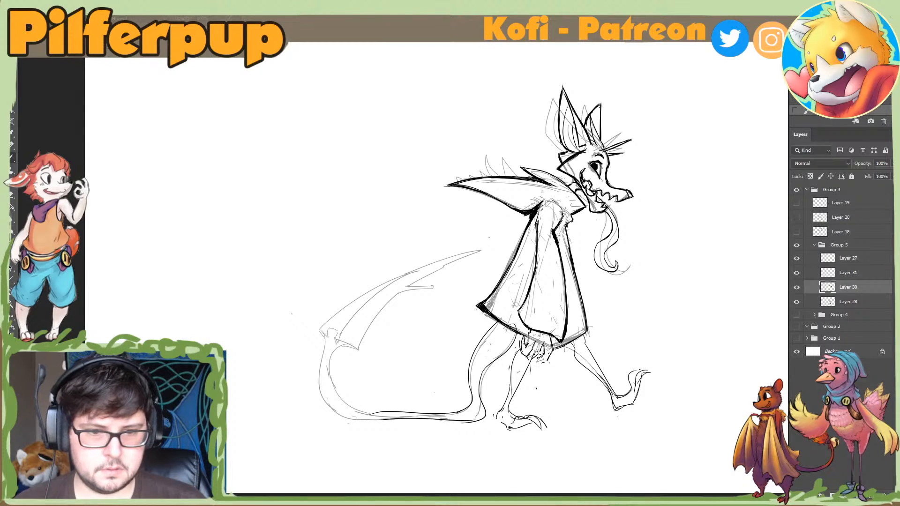
pyautogui.press('e')
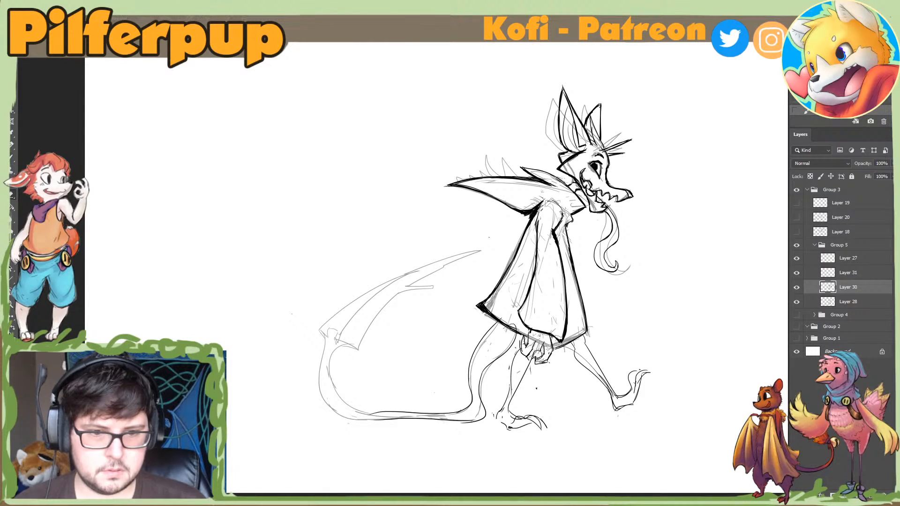
pyautogui.press('b')
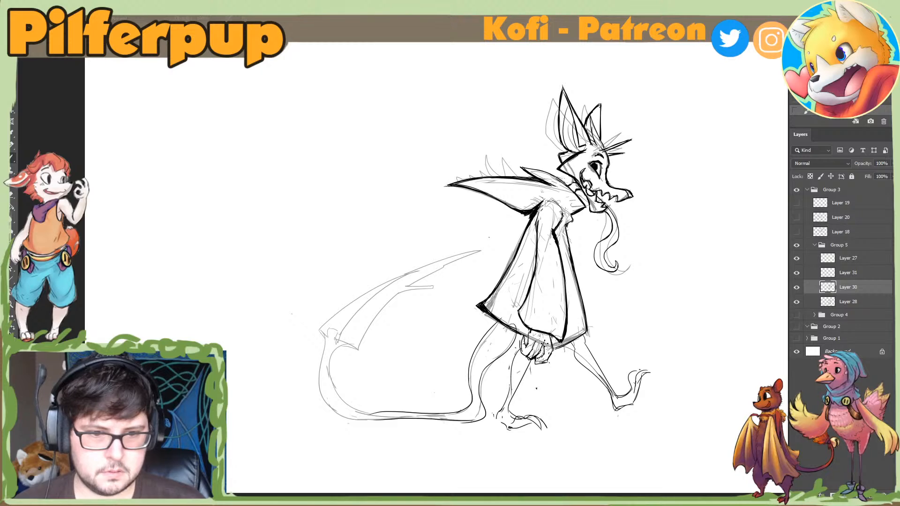
pyautogui.hotkey('ctrl', 'z')
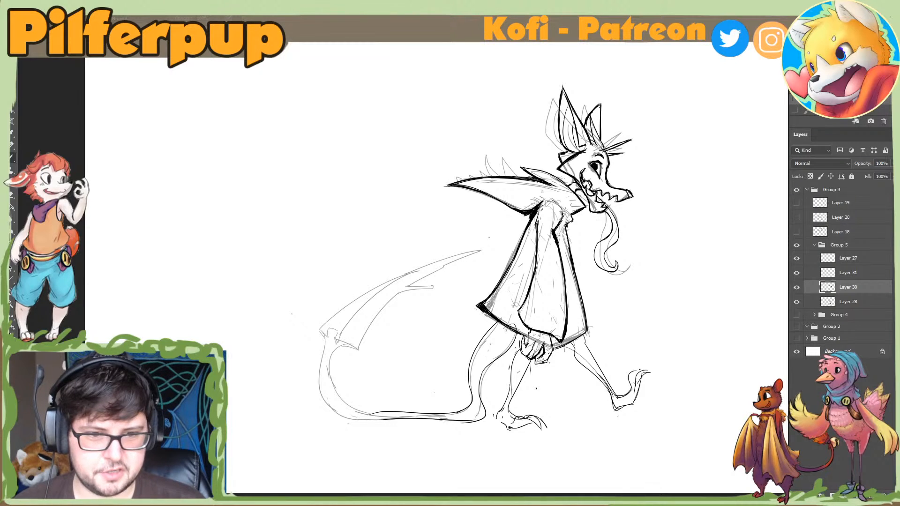
pyautogui.moveTo(529, 352); pyautogui.dragTo(537, 361)
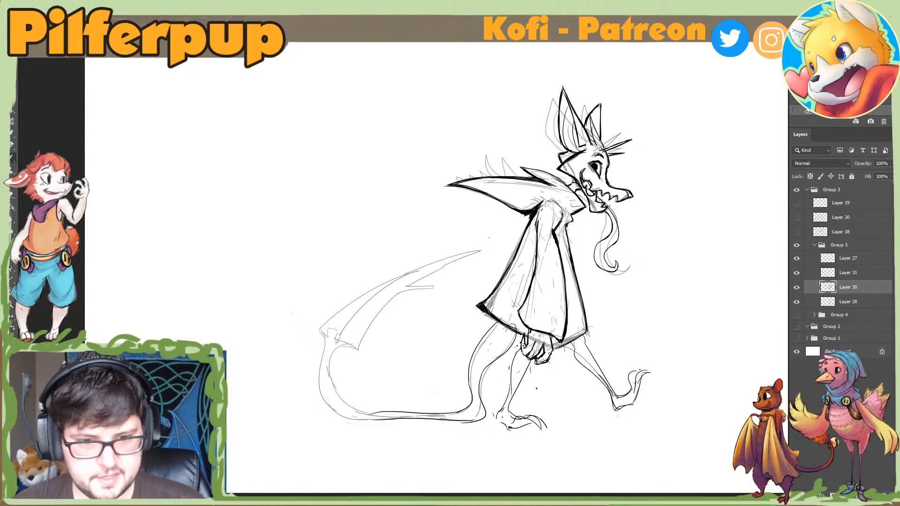
pyautogui.press('e')
pyautogui.moveTo(524, 360); pyautogui.dragTo(531, 366)
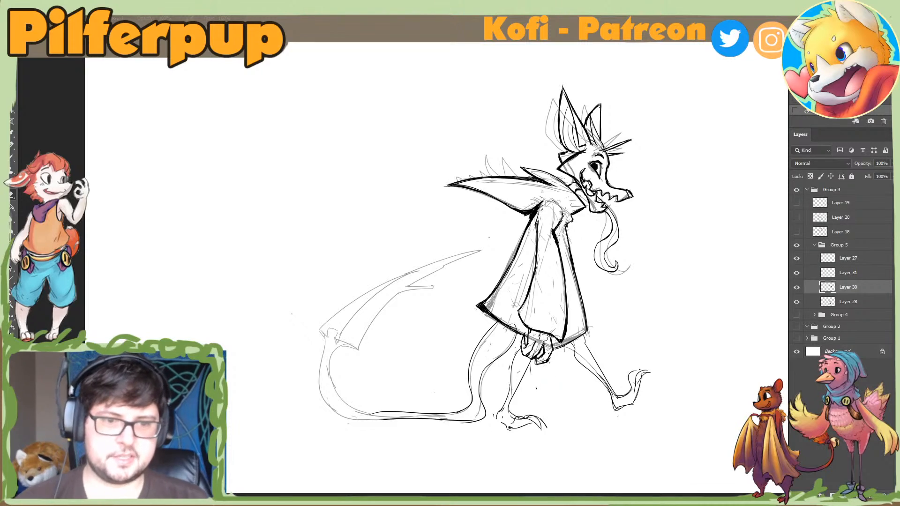
pyautogui.hotkey('ctrl', 'shift', 'h')
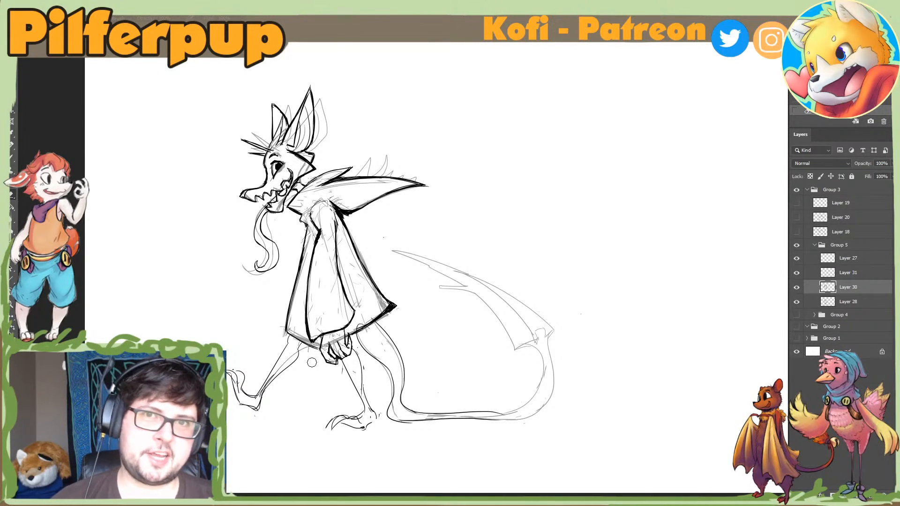
# Step: Rework the long sleeve lines of the creature's near arm, erasing old strokes and undoing unsatisfactory ones
pyautogui.moveTo(527, 331); pyautogui.dragTo(541, 371)
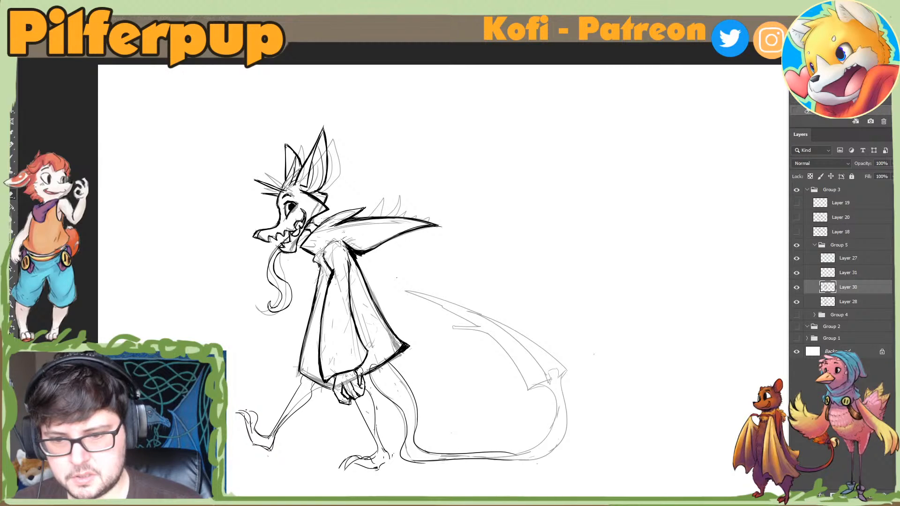
pyautogui.press('b')
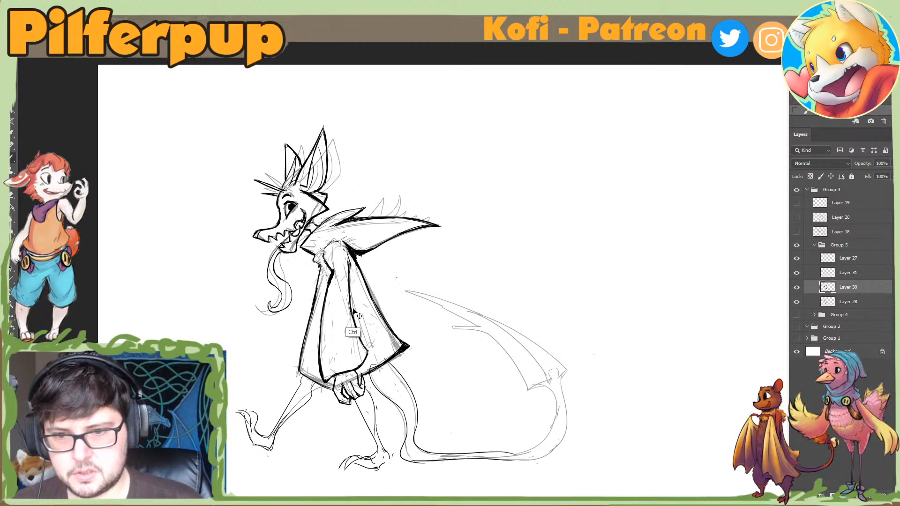
pyautogui.press('e')
pyautogui.moveTo(331, 262)
pyautogui.mouseDown()
pyautogui.moveTo(346, 331)
pyautogui.moveTo(349, 309)
pyautogui.moveTo(346, 340)
pyautogui.mouseUp()
pyautogui.press('b')
pyautogui.hotkey('ctrl', 'z')
pyautogui.hotkey('ctrl', 'z')
pyautogui.press('e')
pyautogui.moveTo(336, 278); pyautogui.dragTo(338, 321)
pyautogui.press('b')
pyautogui.hotkey('ctrl', 'z')
pyautogui.hotkey('ctrl', 'z')
pyautogui.hotkey('ctrl', 'z')
pyautogui.hotkey('ctrl', 'z')
pyautogui.press('e')
pyautogui.press('b')
pyautogui.hotkey('ctrl', 'z')
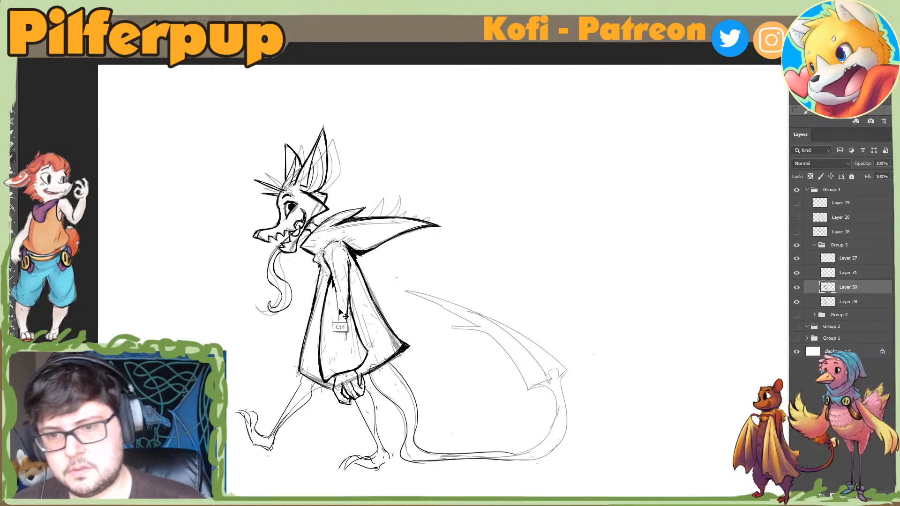
# Step: Mirror the canvas, erase rough lines along the upper sleeve and redraw the rounded shoulder below the collar
pyautogui.hotkey('ctrl', 'shift', 'h')
pyautogui.press('e')
pyautogui.moveTo(553, 336); pyautogui.dragTo(564, 283)
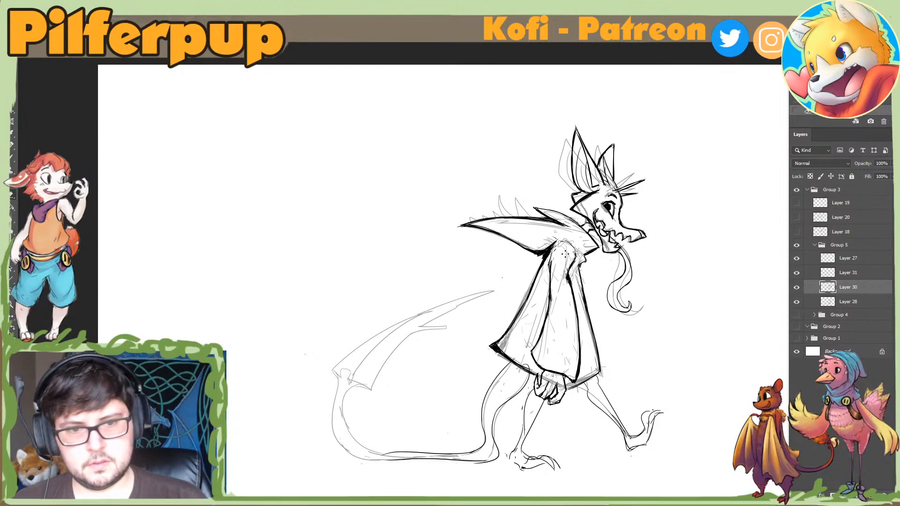
pyautogui.press('b')
pyautogui.moveTo(566, 253)
pyautogui.mouseDown()
pyautogui.moveTo(566, 263)
pyautogui.moveTo(563, 236)
pyautogui.mouseUp()
pyautogui.moveTo(554, 243)
pyautogui.mouseDown()
pyautogui.moveTo(569, 236)
pyautogui.moveTo(576, 258)
pyautogui.mouseUp()
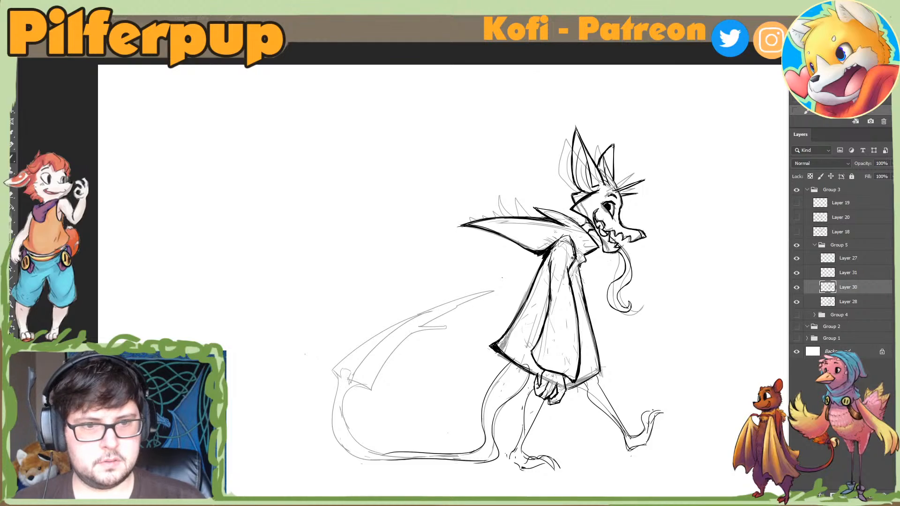
# Step: Mirror the canvas and clean up the creature's collar and shoulder lines with short brush and eraser strokes
pyautogui.hotkey('ctrl', 'shift', 'h')
pyautogui.press('e')
pyautogui.press('b')
pyautogui.moveTo(324, 251)
pyautogui.mouseDown()
pyautogui.moveTo(329, 239)
pyautogui.moveTo(327, 257)
pyautogui.mouseUp()
pyautogui.press('e')
pyautogui.moveTo(331, 240)
pyautogui.mouseDown()
pyautogui.moveTo(327, 257)
pyautogui.moveTo(339, 239)
pyautogui.mouseUp()
pyautogui.press('b')
pyautogui.press('e')
pyautogui.moveTo(335, 236)
pyautogui.mouseDown()
pyautogui.moveTo(323, 240)
pyautogui.moveTo(347, 242)
pyautogui.mouseUp()
pyautogui.press('b')
pyautogui.press('e')
pyautogui.press('b')
pyautogui.press('e')
pyautogui.press('b')
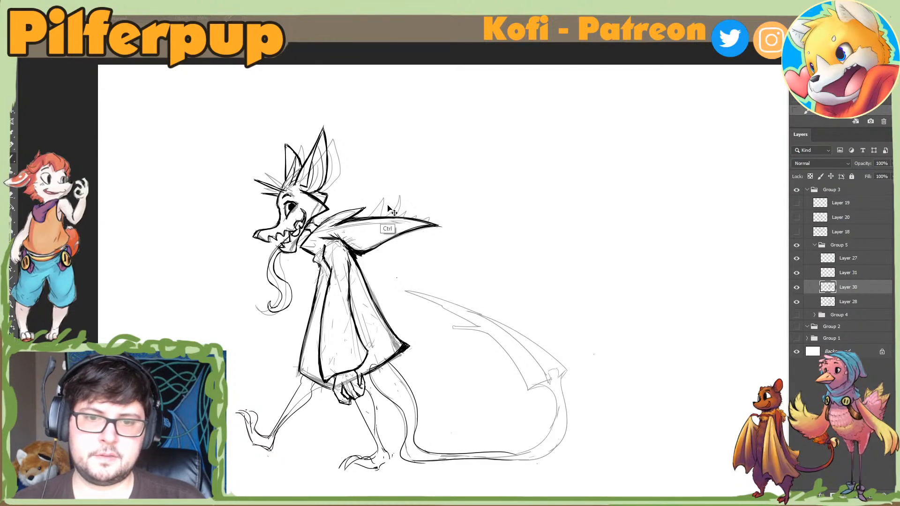
pyautogui.hotkey('ctrl', 'h')
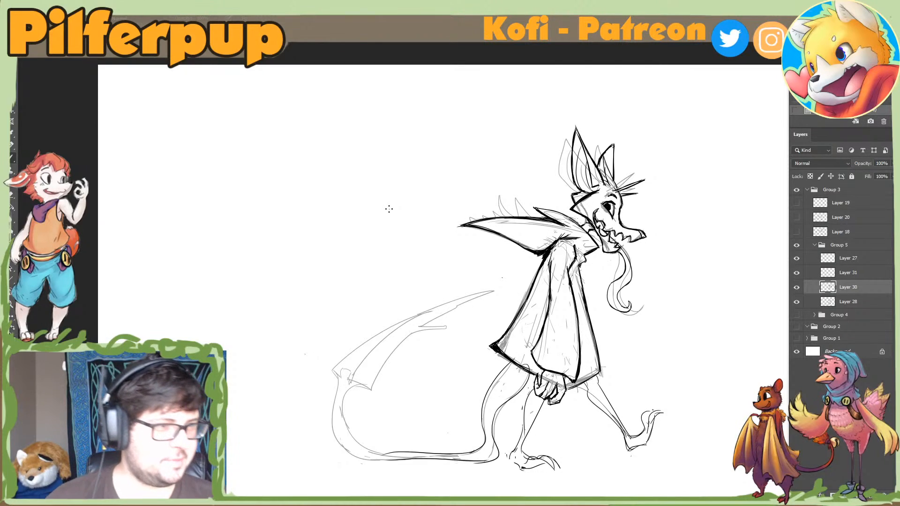
pyautogui.hotkey('ctrl', 'shift', 'h')
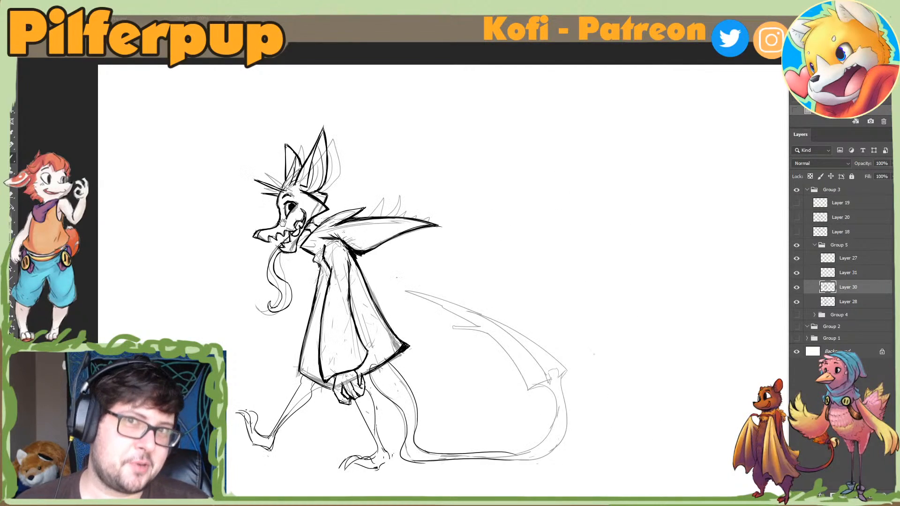
pyautogui.moveTo(454, 241); pyautogui.dragTo(347, 239)
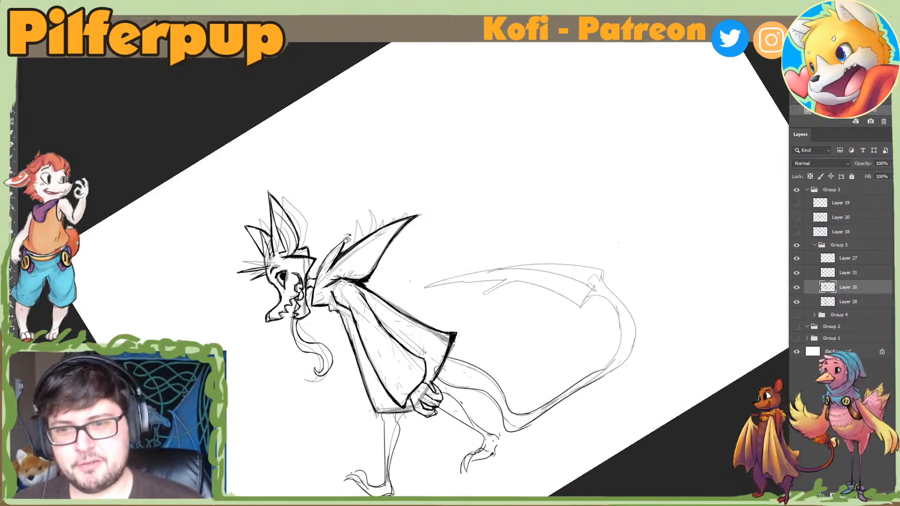
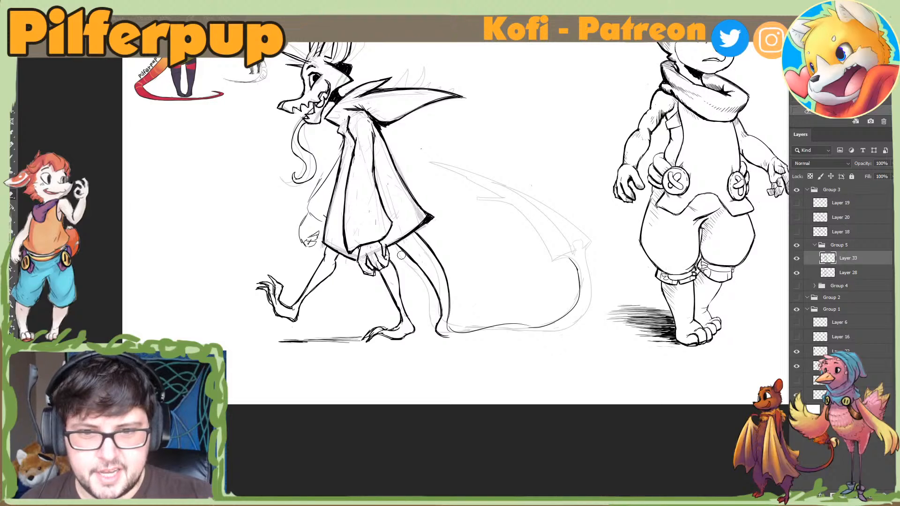
# Step: Erase stray sketch lines at the base of the tail, below the coat hem and behind the hand
pyautogui.hotkey('ctrl', 'z')
pyautogui.moveTo(405, 280); pyautogui.dragTo(407, 257)
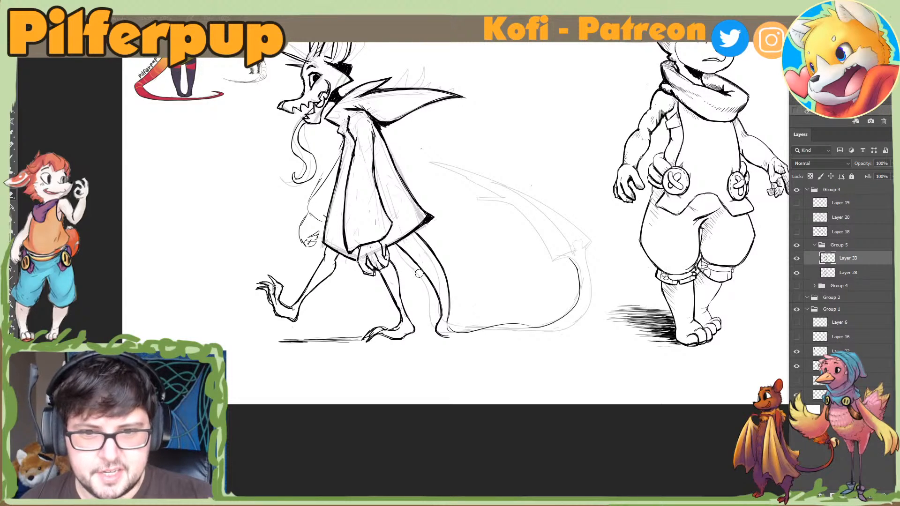
pyautogui.hotkey('ctrl', 'shift', 'h')
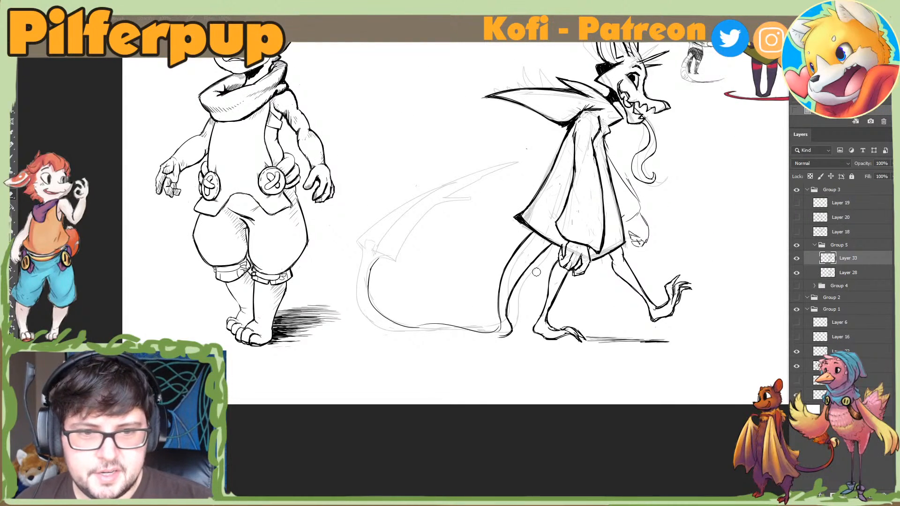
pyautogui.moveTo(536, 270); pyautogui.dragTo(527, 275)
# Step: Ink the outer curve of the tail below its bladed tip on the mirrored canvas, undoing unsatisfactory strokes, and restore the orientation
pyautogui.press('b')
pyautogui.hotkey('ctrl', 'z')
pyautogui.moveTo(380, 257)
pyautogui.mouseDown()
pyautogui.moveTo(374, 298)
pyautogui.moveTo(368, 288)
pyautogui.moveTo(383, 319)
pyautogui.moveTo(374, 305)
pyautogui.moveTo(397, 318)
pyautogui.moveTo(372, 304)
pyautogui.moveTo(388, 321)
pyautogui.mouseUp()
pyautogui.press('e')
pyautogui.press('b')
pyautogui.moveTo(364, 254)
pyautogui.mouseDown()
pyautogui.moveTo(374, 320)
pyautogui.moveTo(362, 313)
pyautogui.moveTo(397, 328)
pyautogui.moveTo(360, 317)
pyautogui.moveTo(398, 329)
pyautogui.moveTo(361, 315)
pyautogui.moveTo(376, 331)
pyautogui.moveTo(386, 332)
pyautogui.moveTo(362, 316)
pyautogui.moveTo(469, 343)
pyautogui.mouseUp()
pyautogui.hotkey('ctrl', 'z')
pyautogui.hotkey('ctrl', 'z')
pyautogui.hotkey('ctrl', 'z')
pyautogui.hotkey('ctrl', 'shift', 'h')
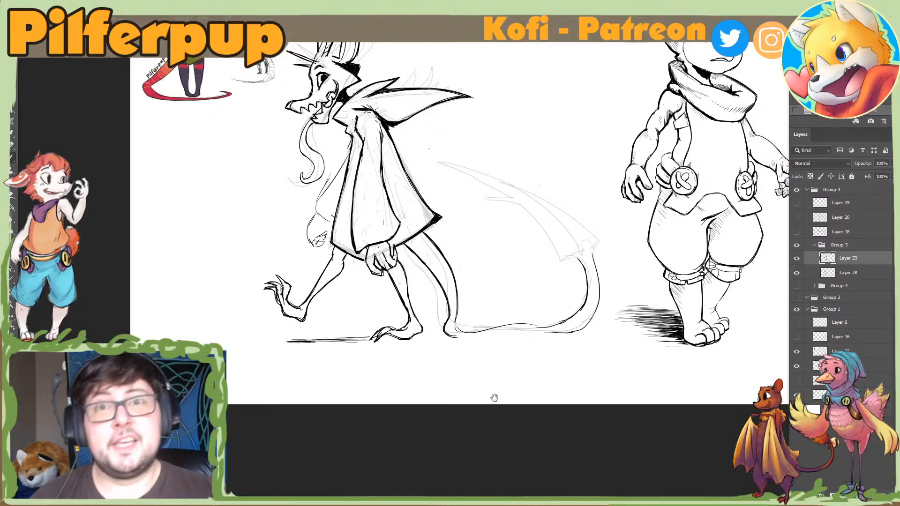
# Step: Refine the tail's bend near the ground with short brush and eraser strokes on a rotated canvas
pyautogui.moveTo(495, 399); pyautogui.dragTo(631, 280)
pyautogui.press('r')
pyautogui.press('e')
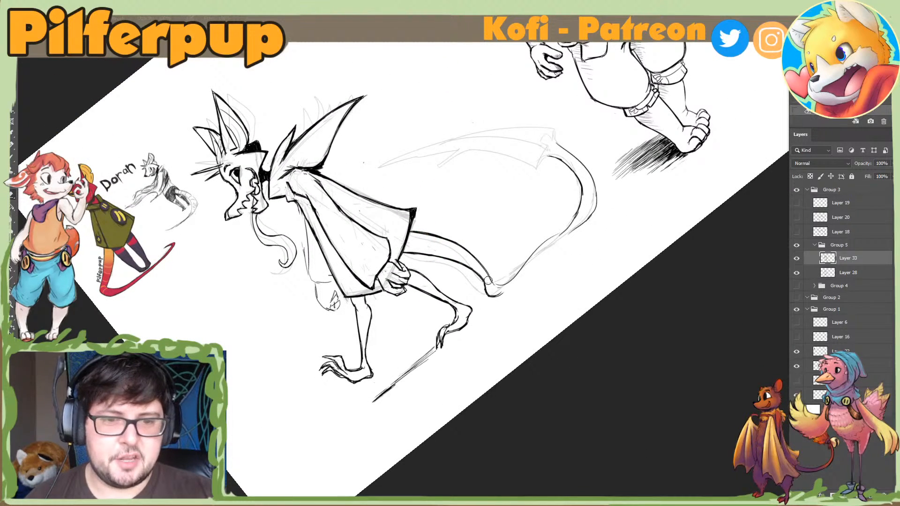
pyautogui.press('b')
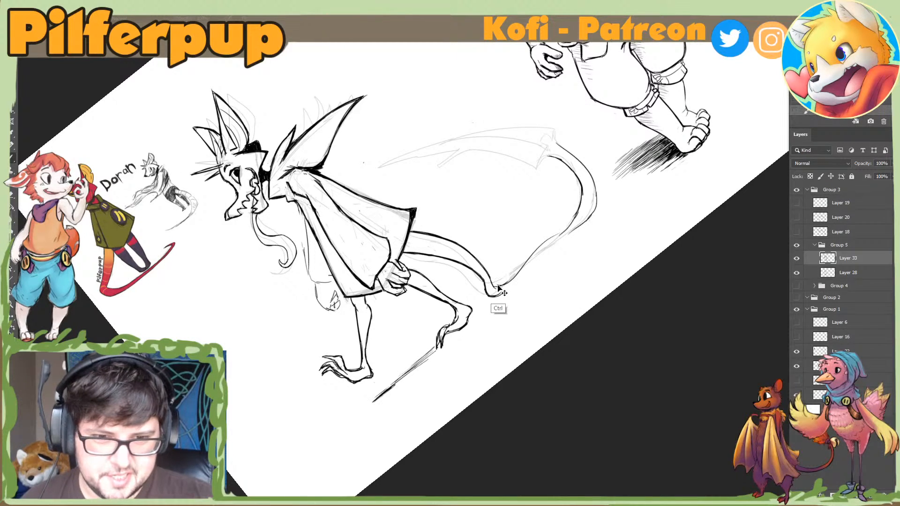
pyautogui.press('b')
pyautogui.moveTo(510, 281); pyautogui.dragTo(495, 288)
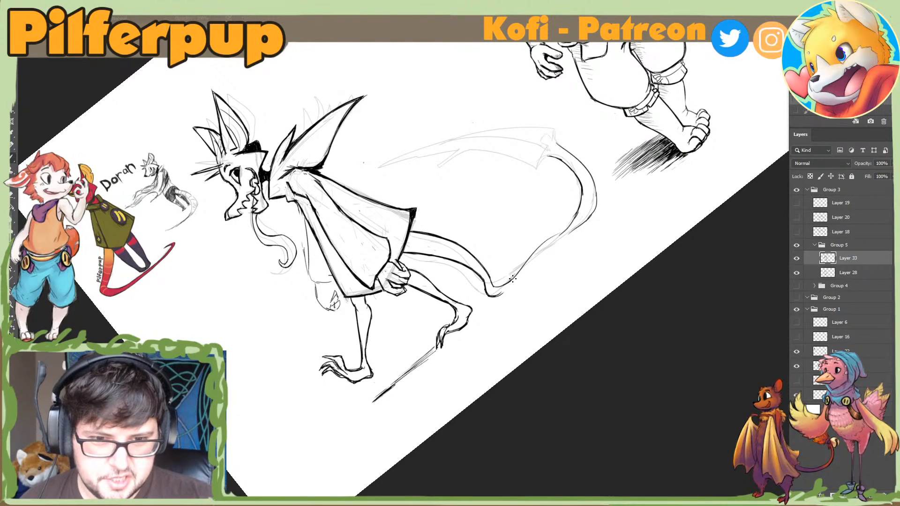
pyautogui.press('e')
pyautogui.press('b')
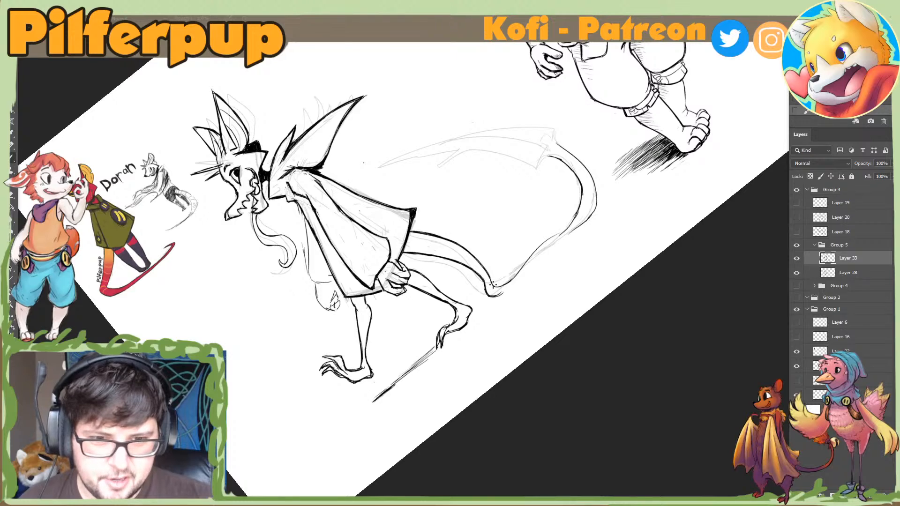
pyautogui.press('Escape')
pyautogui.hotkey('ctrl', 'shift', 'h')
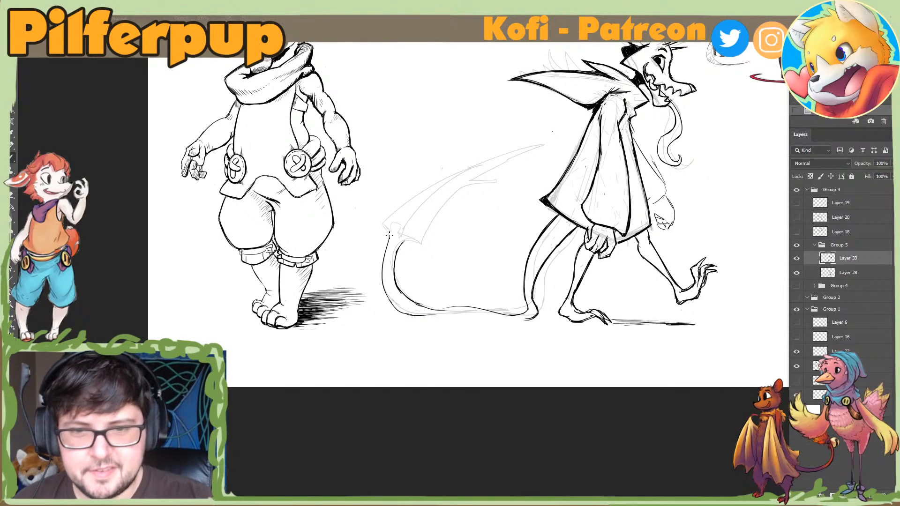
# Step: Ink the base of the tail blade where it joins the tail, undoing poor strokes and tidying with the eraser
pyautogui.moveTo(384, 224)
pyautogui.mouseDown()
pyautogui.moveTo(412, 240)
pyautogui.moveTo(398, 232)
pyautogui.moveTo(398, 257)
pyautogui.moveTo(403, 235)
pyautogui.mouseUp()
pyautogui.hotkey('ctrl', 'z')
pyautogui.hotkey('ctrl', 'z')
pyautogui.hotkey('ctrl', 'z')
pyautogui.hotkey('ctrl', 'z')
pyautogui.press('e')
pyautogui.press('b')
pyautogui.press('e')
pyautogui.press('b')
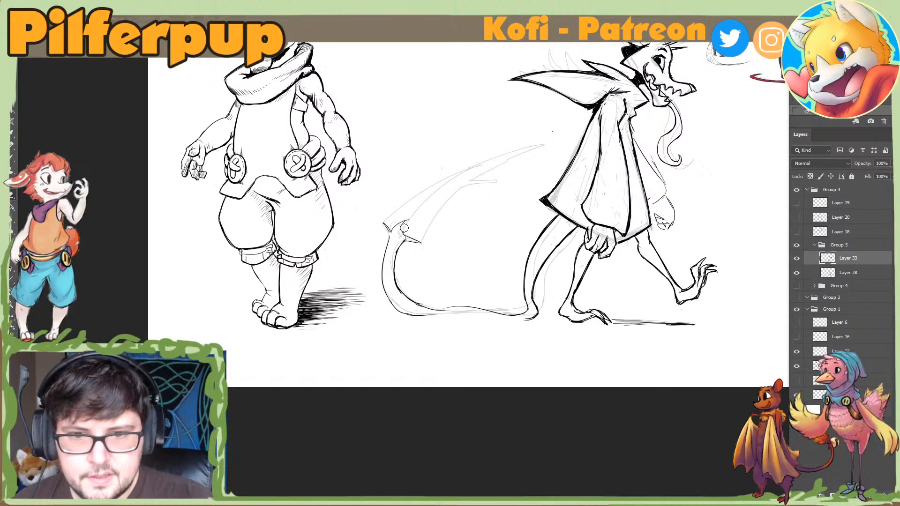
# Step: Ink the long outer edge of the tail blade from its base to the pointed tip, undoing overshooting strokes
pyautogui.press('b')
pyautogui.moveTo(383, 224)
pyautogui.mouseDown()
pyautogui.moveTo(454, 175)
pyautogui.moveTo(523, 148)
pyautogui.mouseUp()
pyautogui.hotkey('ctrl', 'z')
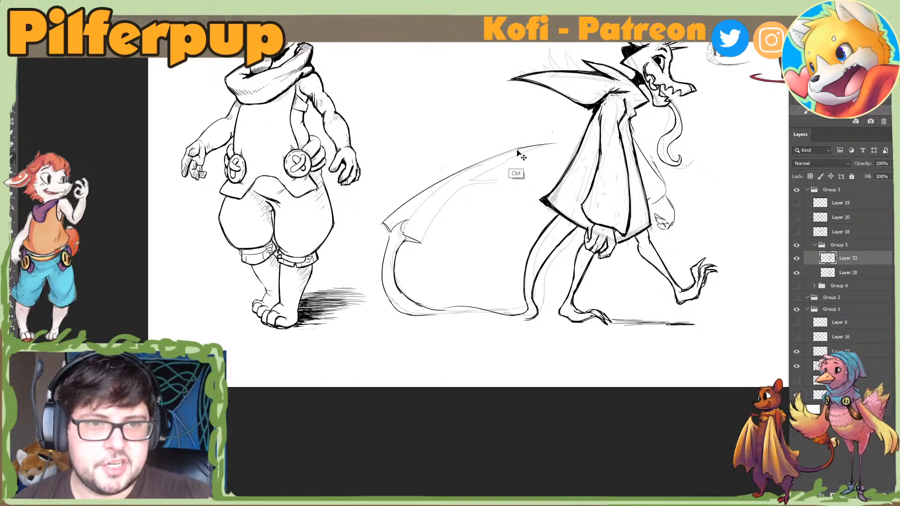
pyautogui.hotkey('ctrl', 'z')
pyautogui.moveTo(505, 150); pyautogui.dragTo(566, 141)
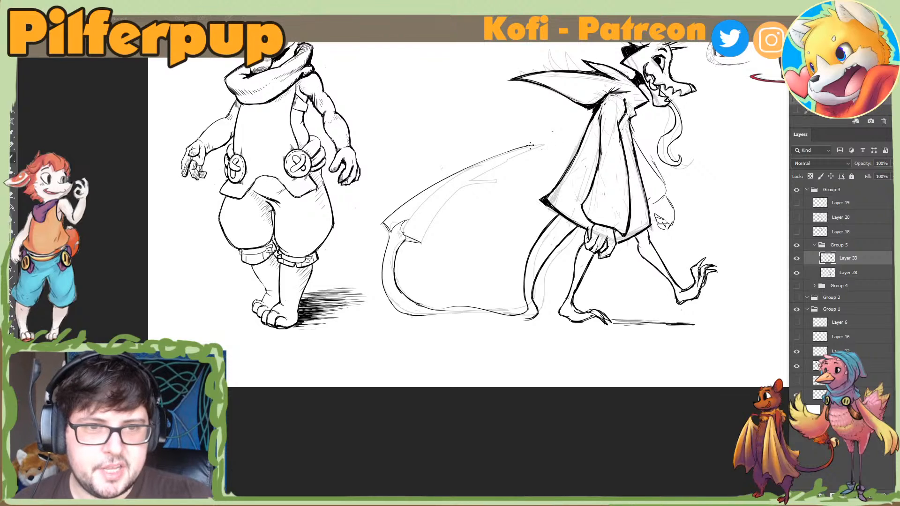
# Step: Rotate the canvas and thicken the tail blade's outer edge along its length, undoing unsatisfactory strokes
pyautogui.press('r')
pyautogui.moveTo(460, 203)
pyautogui.mouseDown()
pyautogui.moveTo(383, 280)
pyautogui.moveTo(370, 255)
pyautogui.mouseUp()
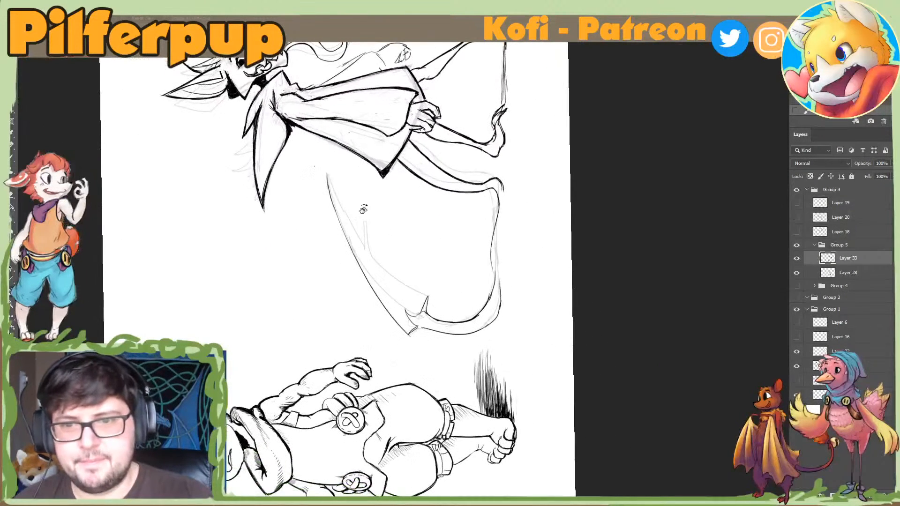
pyautogui.press('b')
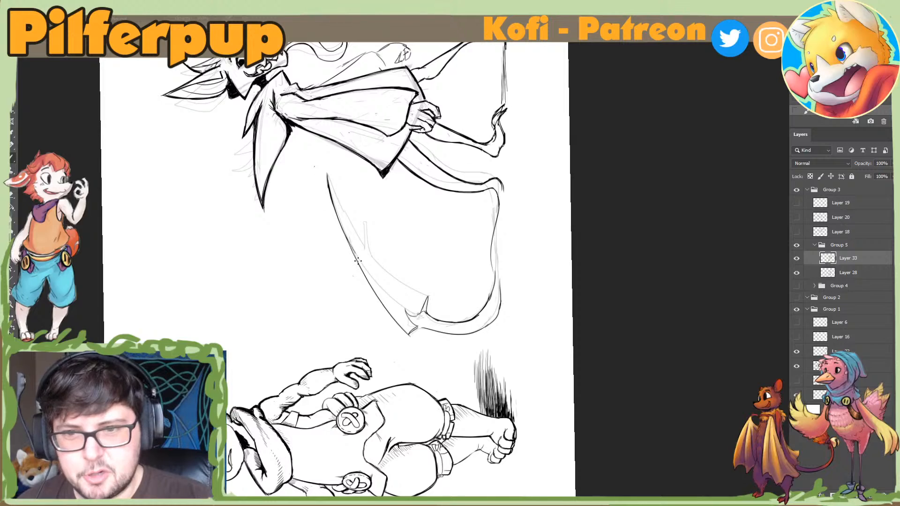
pyautogui.hotkey('ctrl', 'z')
pyautogui.hotkey('ctrl', 'z')
pyautogui.moveTo(333, 200); pyautogui.dragTo(366, 278)
pyautogui.hotkey('ctrl', 'z')
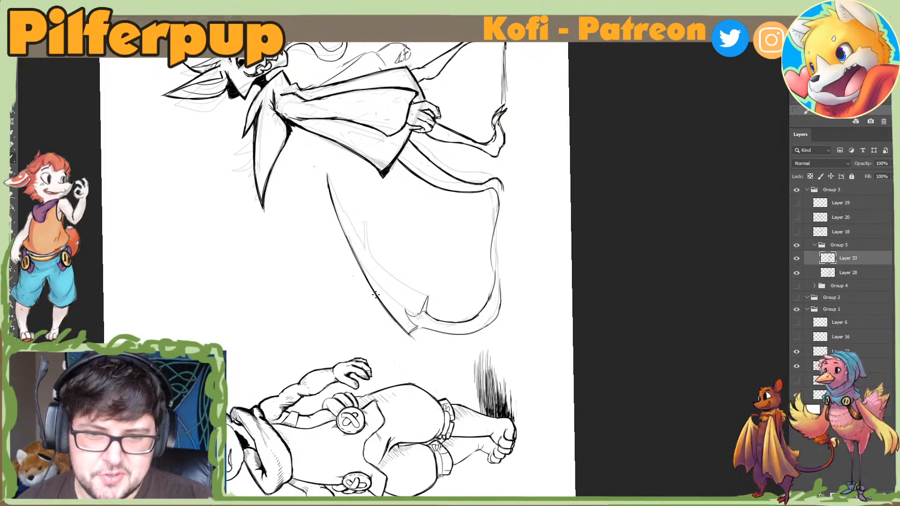
pyautogui.moveTo(376, 295); pyautogui.dragTo(413, 339)
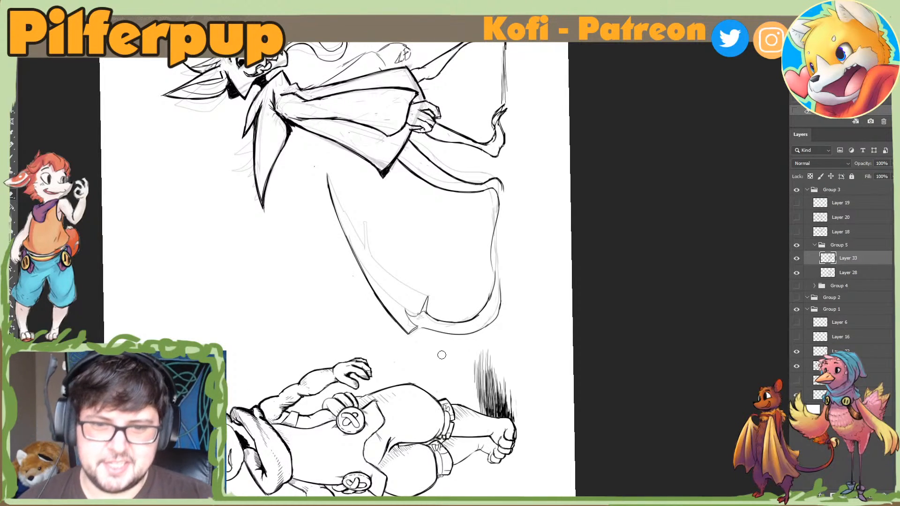
# Step: Ink the notched inner edge near the tail blade's pointed tip on a flipped and rotated canvas
pyautogui.hotkey('ctrl', '0')
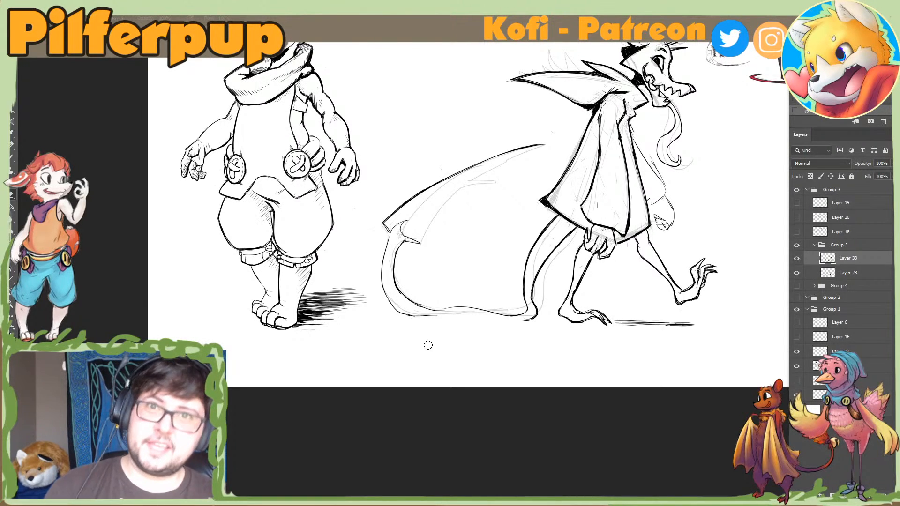
pyautogui.press('h')
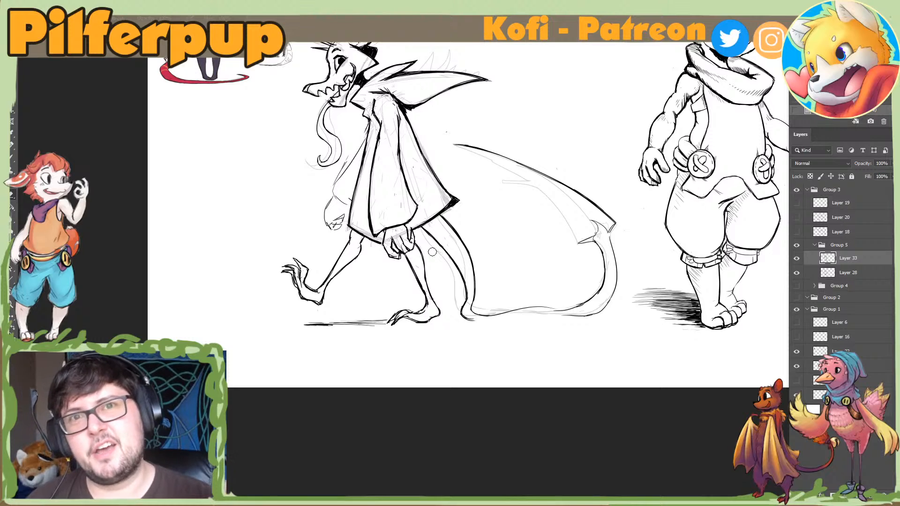
pyautogui.press('r')
pyautogui.moveTo(697, 328); pyautogui.dragTo(562, 445)
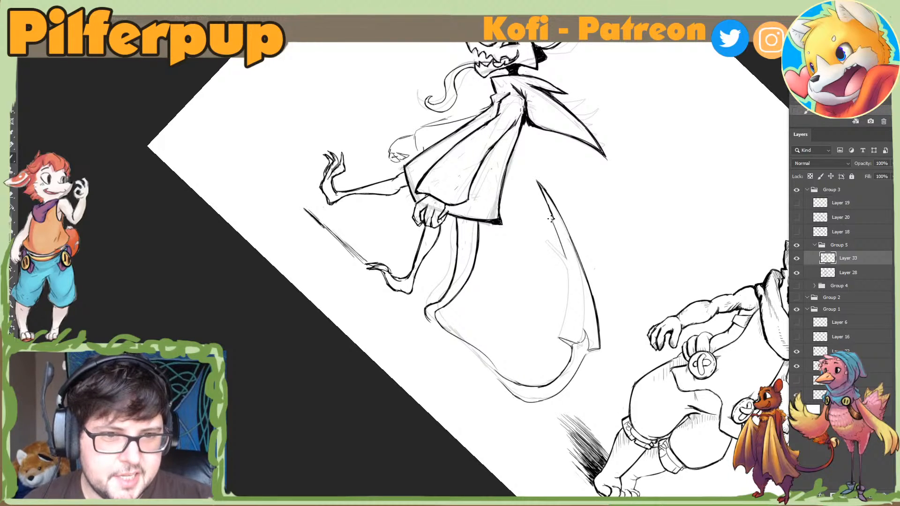
pyautogui.moveTo(553, 220); pyautogui.dragTo(566, 258)
pyautogui.press('Escape')
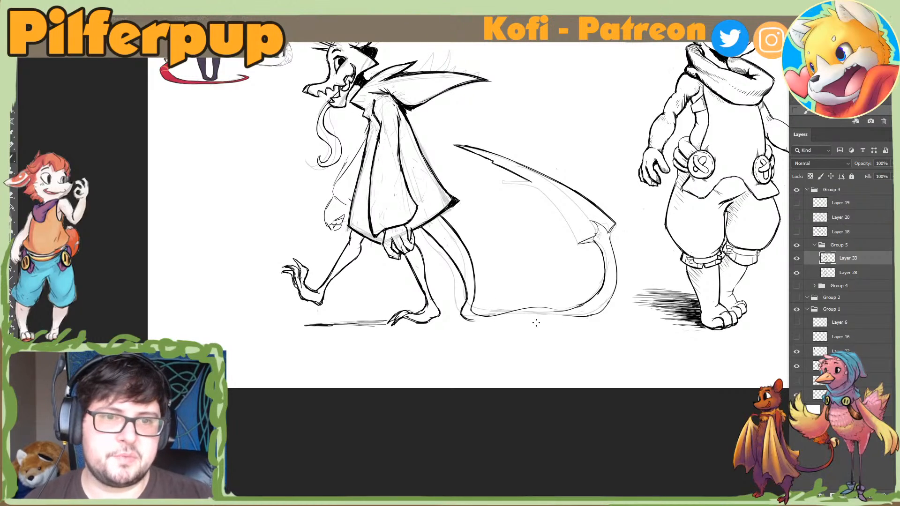
# Step: Rotate the canvas and draw the small pointed barb on the inner side of the tail blade
pyautogui.press('r')
pyautogui.moveTo(539, 277)
pyautogui.mouseDown()
pyautogui.moveTo(510, 173)
pyautogui.moveTo(472, 170)
pyautogui.mouseUp()
pyautogui.press('e')
pyautogui.press('b')
pyautogui.moveTo(376, 175); pyautogui.dragTo(373, 204)
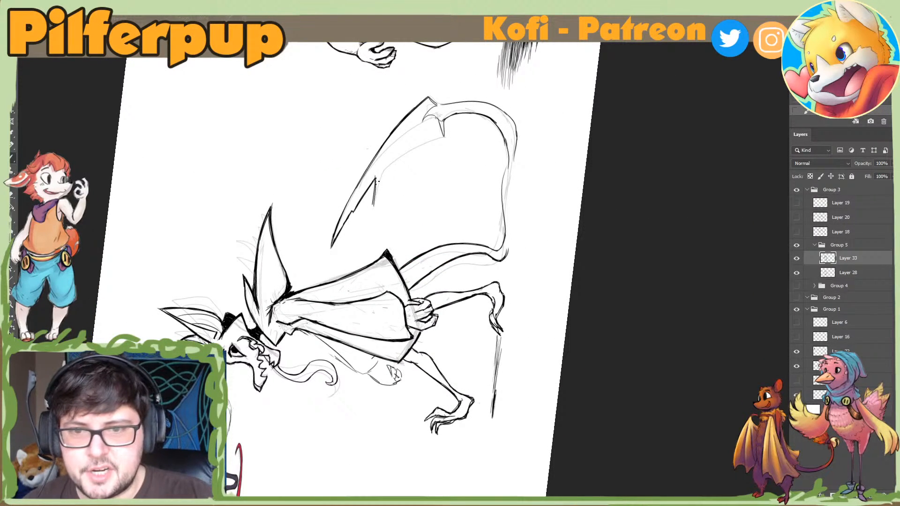
pyautogui.hotkey('ctrl', 'z')
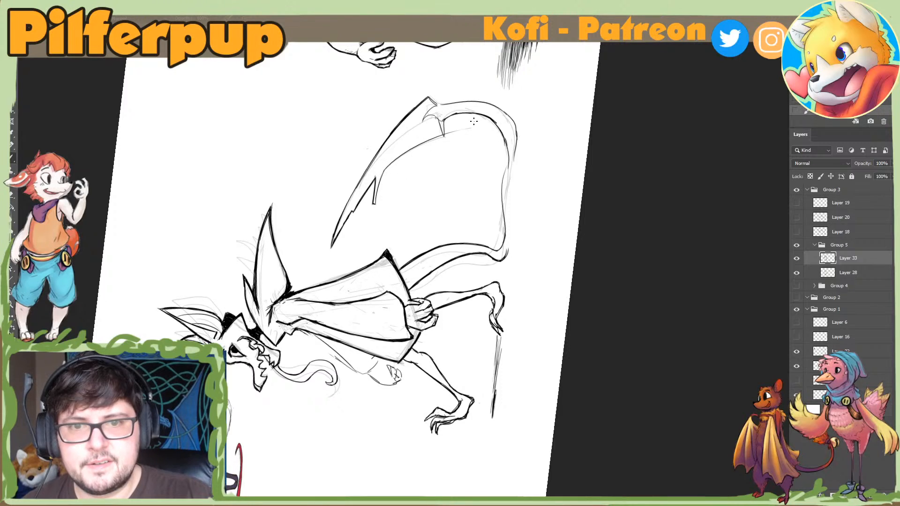
# Step: Ink the tail blade's curved inner edge from the barb to the base, and check it mirrored
pyautogui.hotkey('ctrl', 'z')
pyautogui.moveTo(383, 169); pyautogui.dragTo(461, 133)
pyautogui.press('Escape')
pyautogui.press('e')
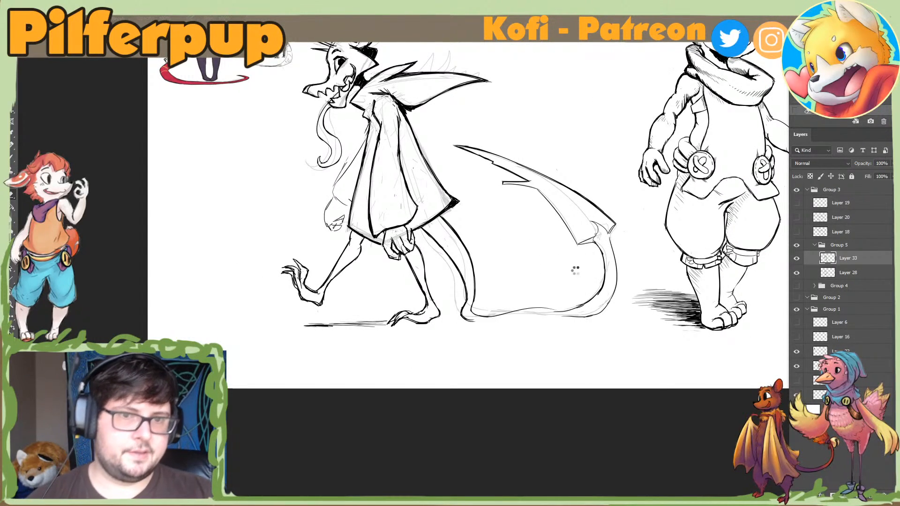
pyautogui.hotkey('ctrl', 'shift', 'h')
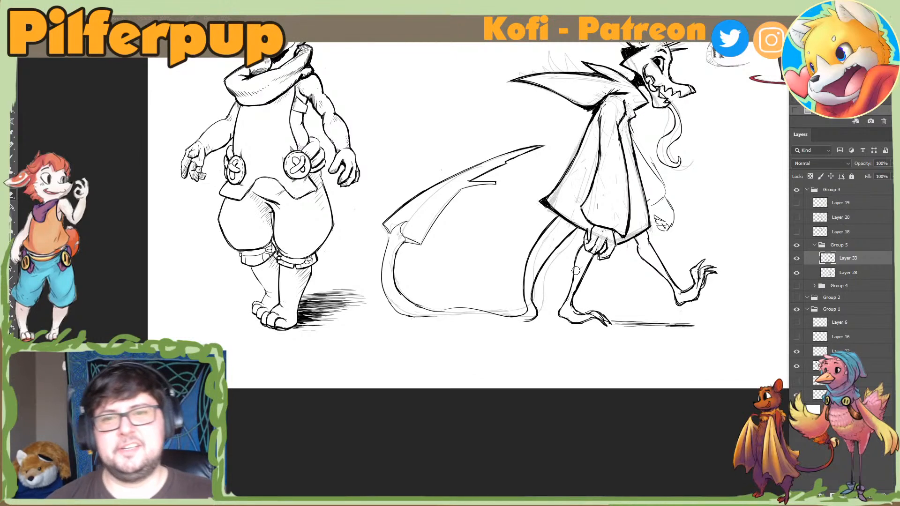
# Step: Retouch the middle of the tail blade's outer edge on a rotated canvas, undoing unsatisfactory strokes
pyautogui.hotkey('ctrl', 'f')
pyautogui.press('r')
pyautogui.moveTo(528, 271); pyautogui.dragTo(408, 183)
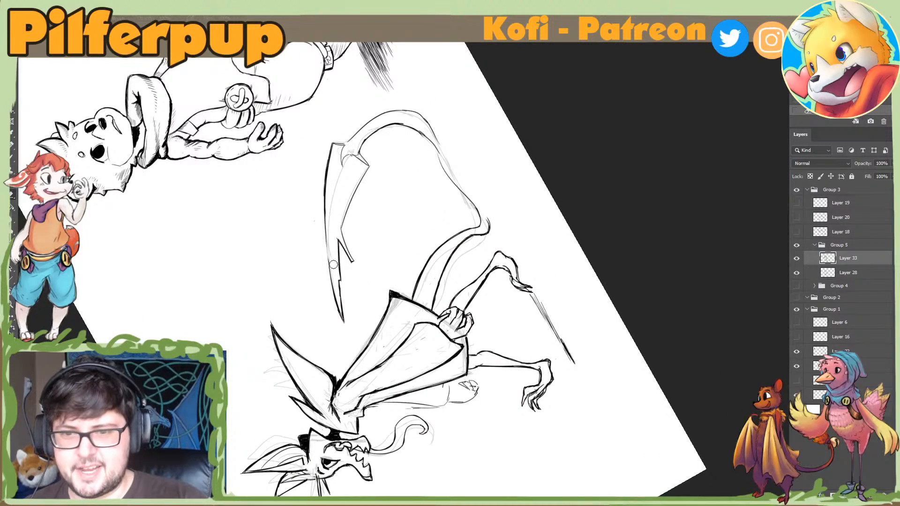
pyautogui.press('b')
pyautogui.moveTo(325, 222); pyautogui.dragTo(328, 257)
pyautogui.hotkey('ctrl', 'z')
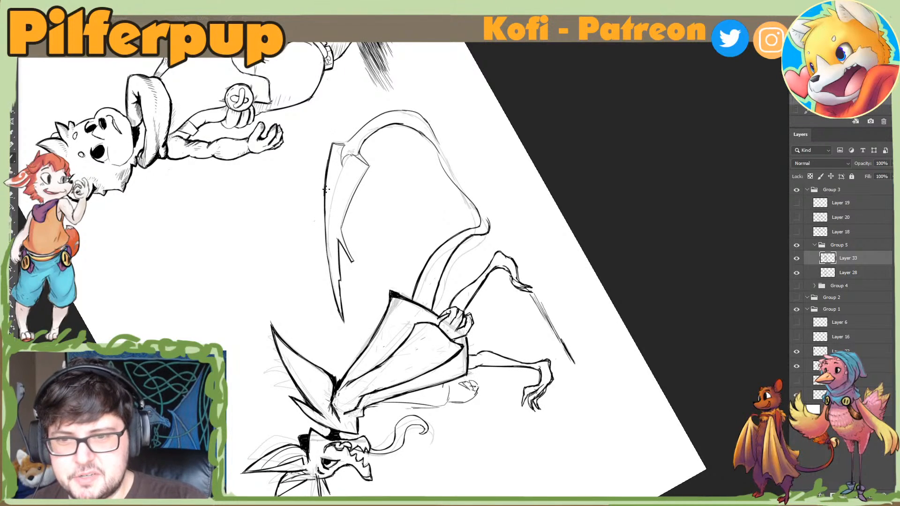
pyautogui.moveTo(325, 192); pyautogui.dragTo(328, 248)
pyautogui.hotkey('ctrl', 'z')
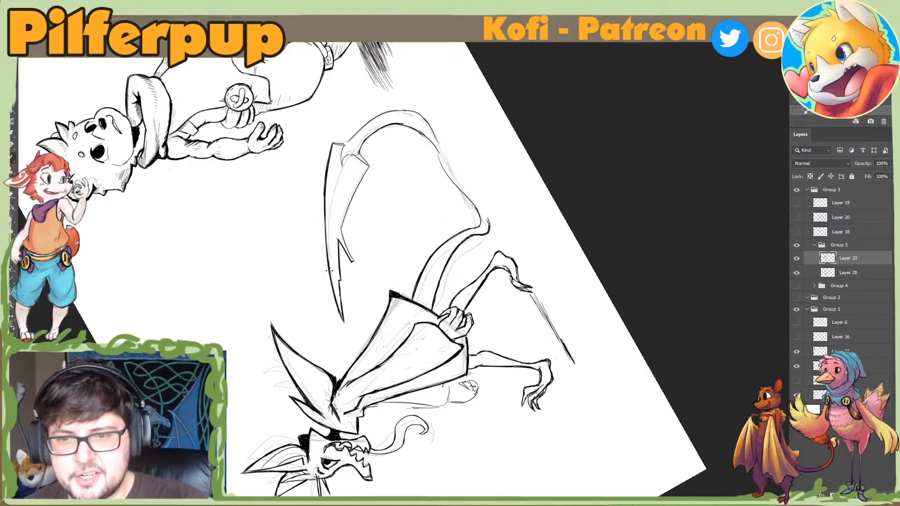
pyautogui.press('Escape')
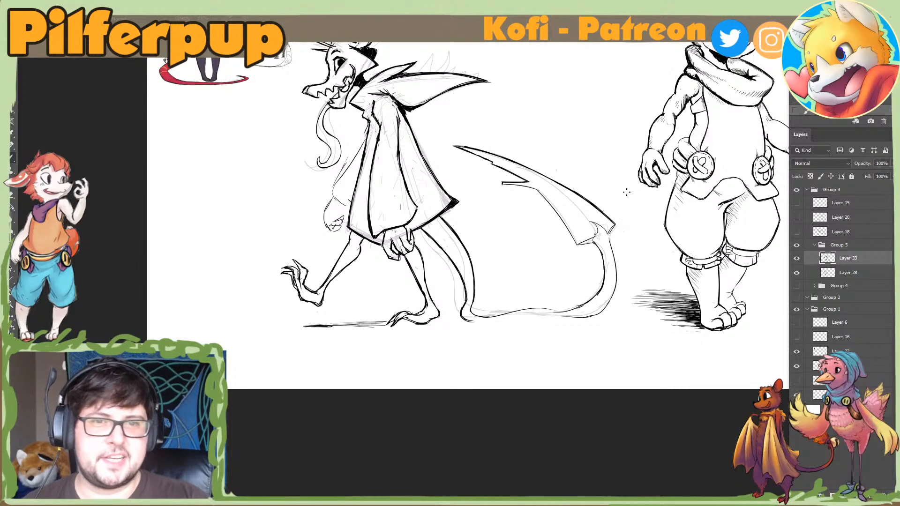
# Step: Rework the notched inner edge toward the tail blade's pointed tip on a flipped and rotated canvas
pyautogui.hotkey('ctrl', 'shift', 'h')
pyautogui.press('e')
pyautogui.press('r')
pyautogui.moveTo(560, 165); pyautogui.dragTo(459, 136)
pyautogui.press('b')
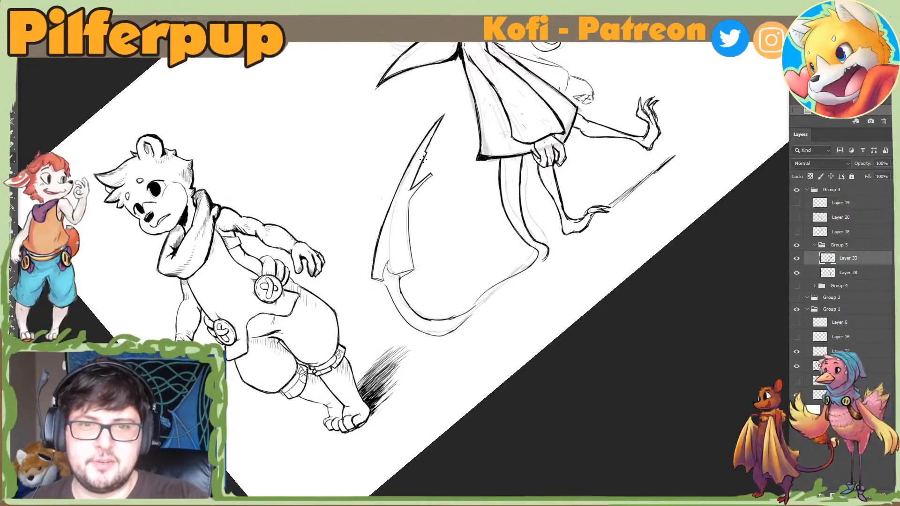
pyautogui.press('b')
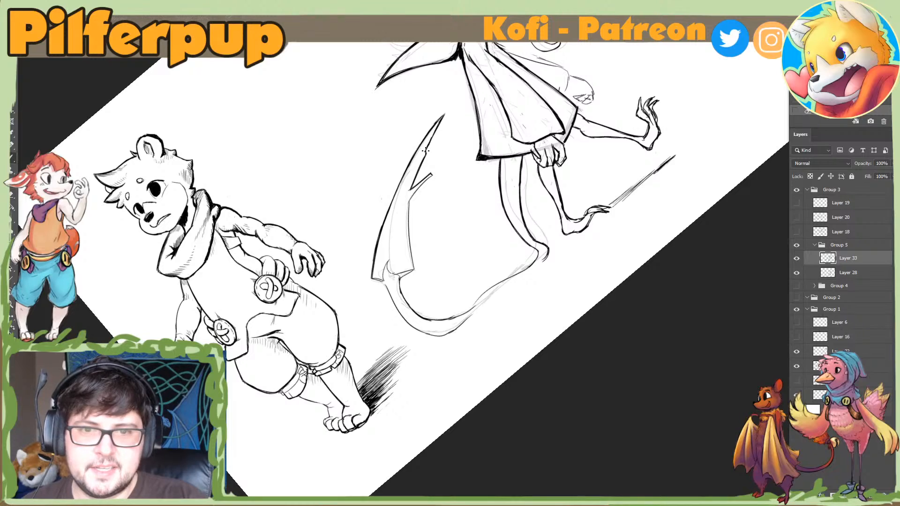
pyautogui.moveTo(423, 160); pyautogui.dragTo(428, 150)
pyautogui.press('e')
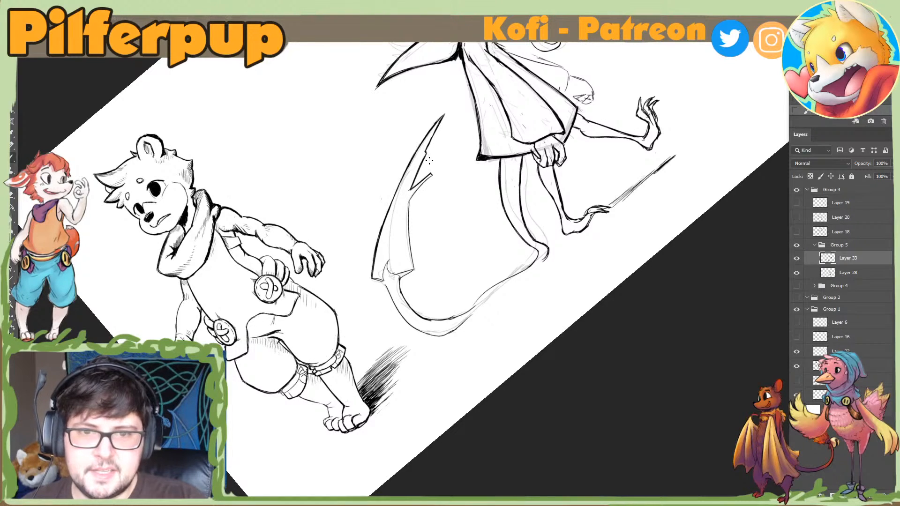
pyautogui.hotkey('ctrl', 'z')
pyautogui.press('e')
pyautogui.moveTo(436, 140); pyautogui.dragTo(445, 123)
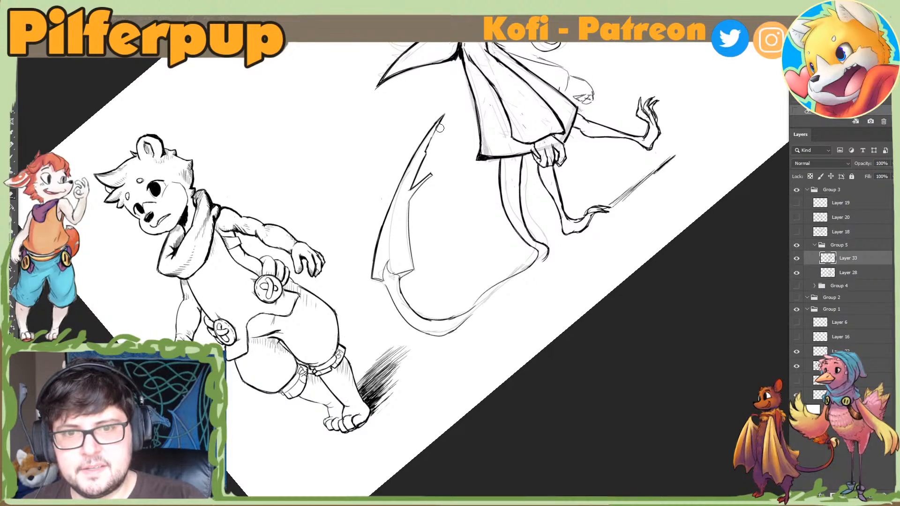
pyautogui.press('b')
pyautogui.moveTo(426, 152); pyautogui.dragTo(440, 125)
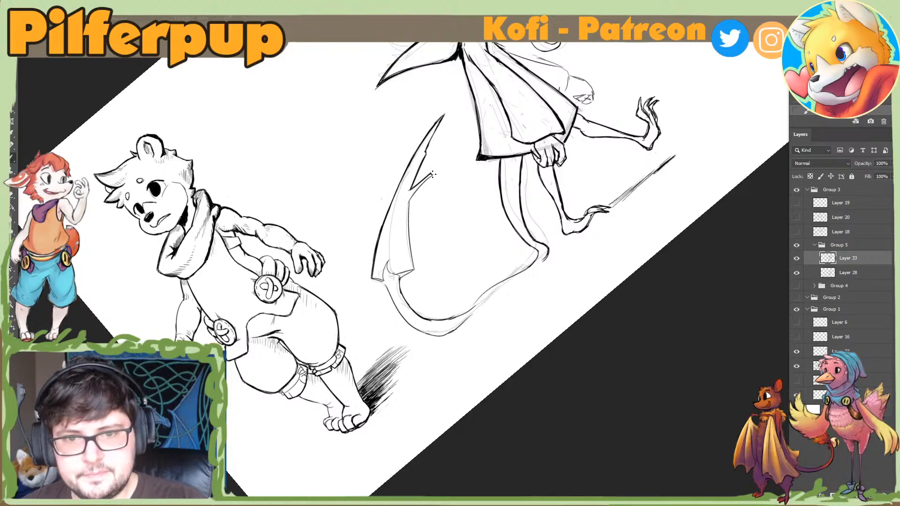
pyautogui.hotkey('ctrl', 'z')
# Step: Retrace the lower edge of the tail blade's barb and restore the canvas to its normal orientation
pyautogui.moveTo(415, 187); pyautogui.dragTo(432, 175)
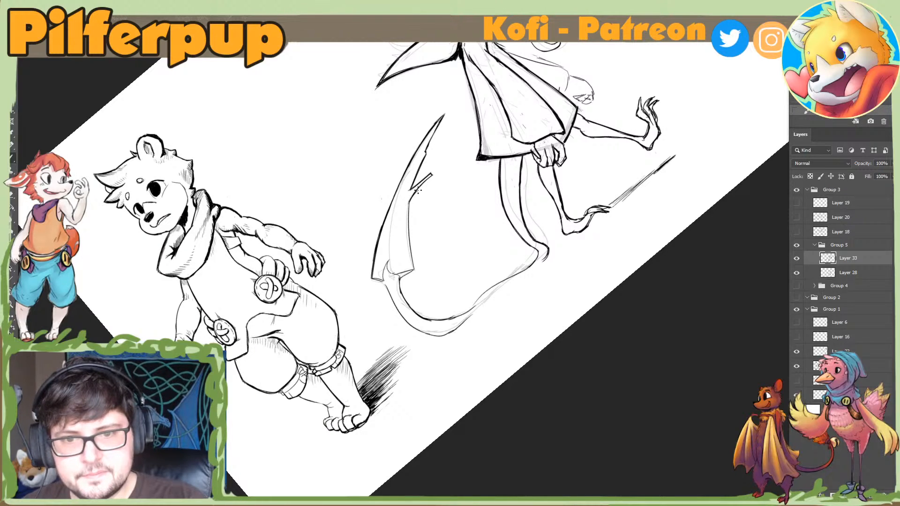
pyautogui.press('Escape')
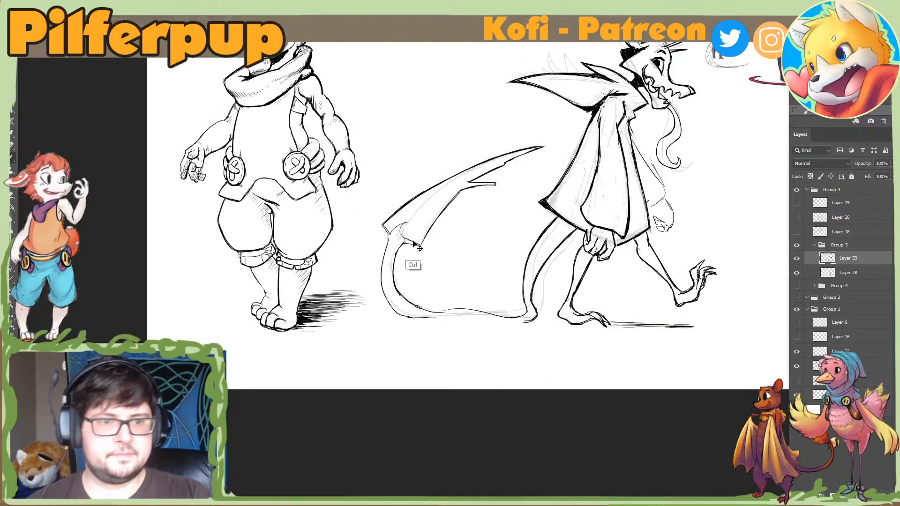
pyautogui.hotkey('ctrl', 'shift', 'h')
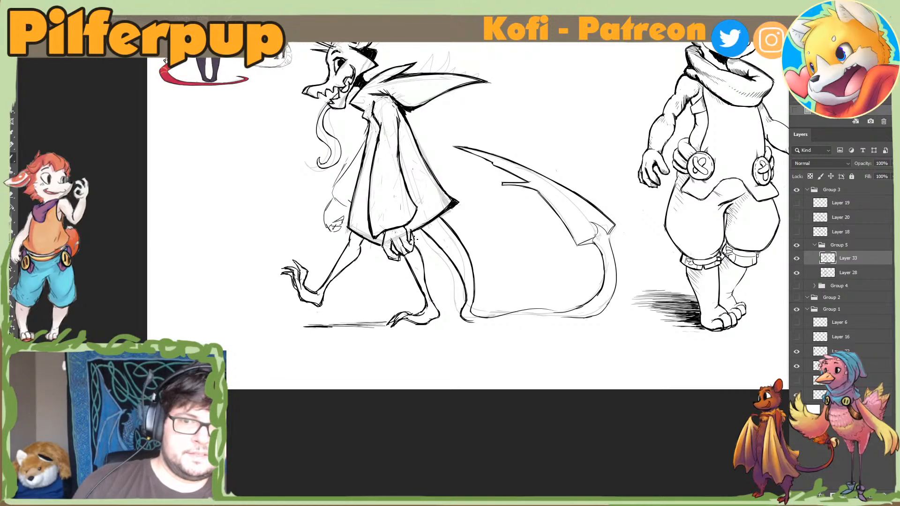
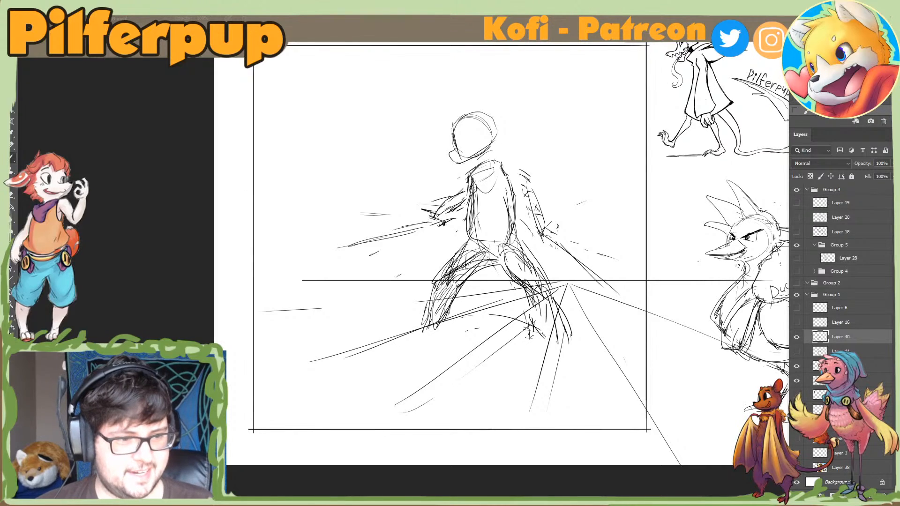
# Step: Add a new layer above the rough action-pose sketch and lower the sketch layer's opacity to 47%
pyautogui.click(871, 495)
pyautogui.click(830, 352)
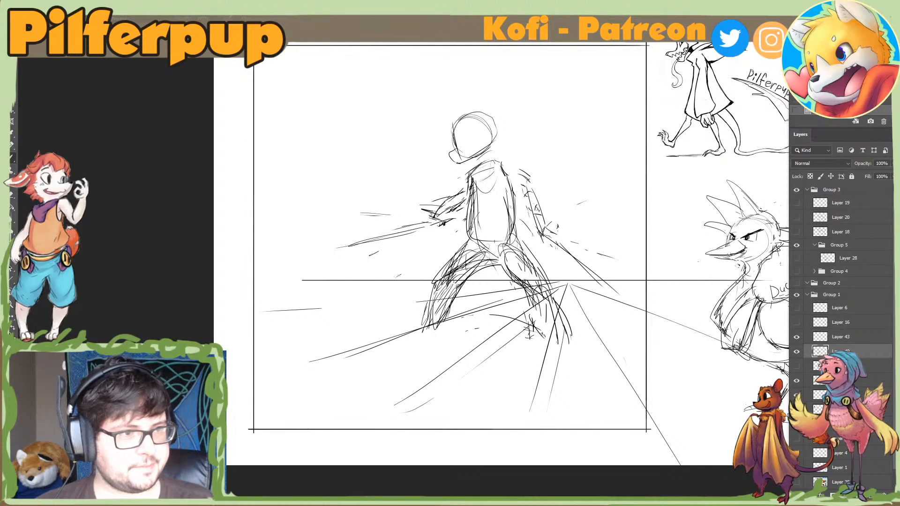
pyautogui.click(893, 164)
pyautogui.click(871, 174)
pyautogui.click(827, 339)
pyautogui.click(820, 349)
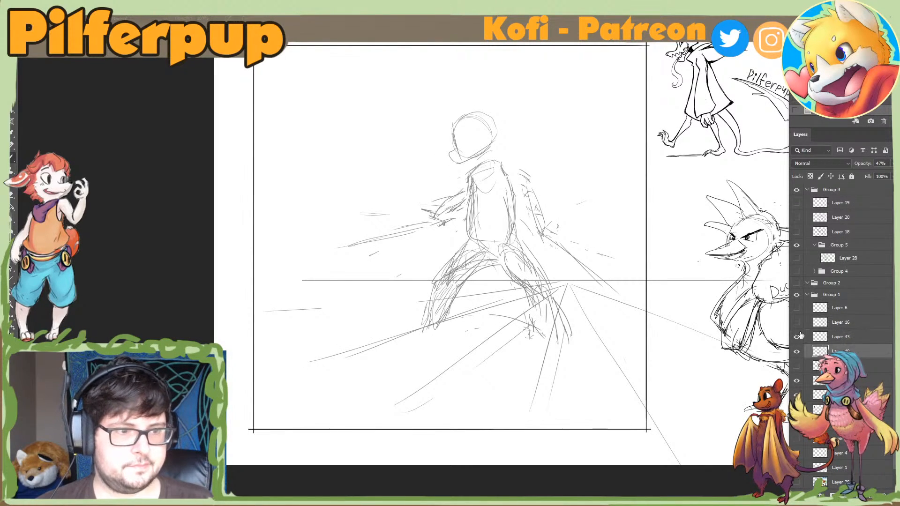
# Step: Enlarge the faded action-pose sketch slightly with Free Transform and reposition it within the drawn frame
pyautogui.hotkey('ctrl', 't')
pyautogui.moveTo(547, 217); pyautogui.dragTo(515, 263)
pyautogui.moveTo(205, 154); pyautogui.dragTo(159, 106)
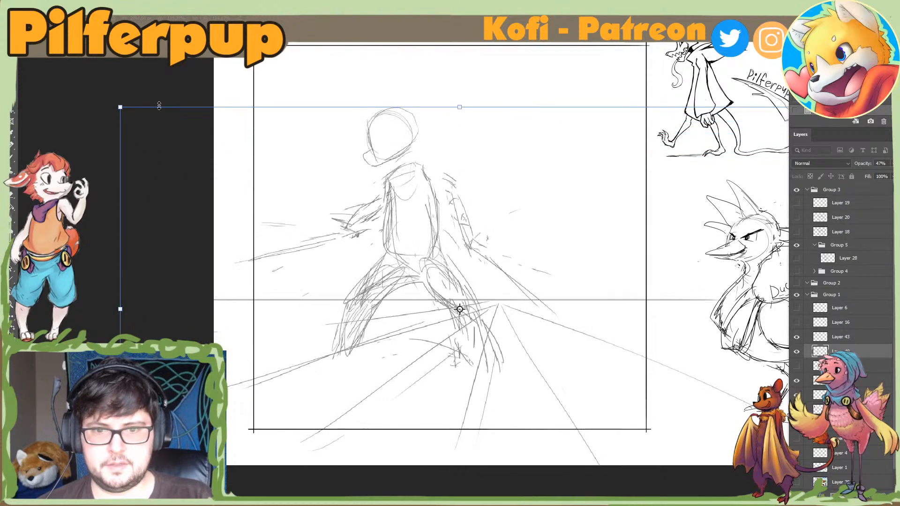
pyautogui.moveTo(428, 234); pyautogui.dragTo(483, 230)
# Step: Start drawing the front side of the figure's head on the new layer, erasing and redrawing strokes
pyautogui.click(818, 337)
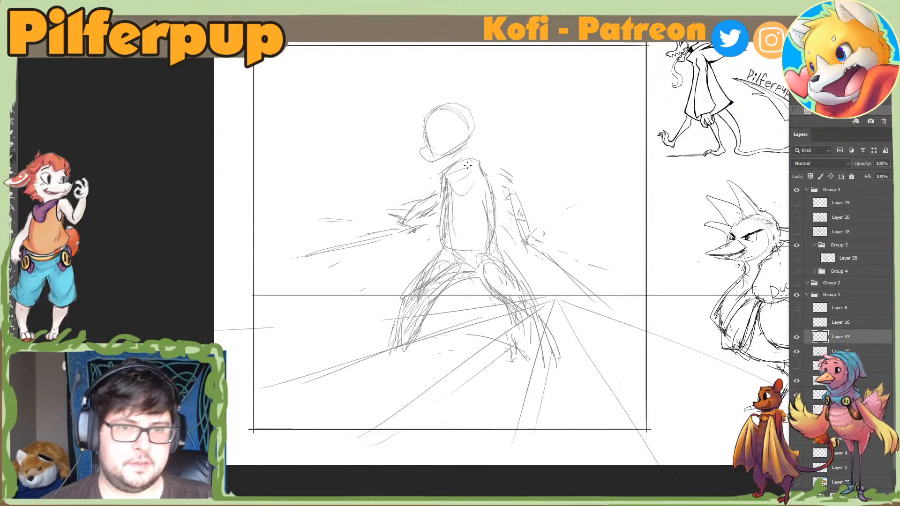
pyautogui.moveTo(423, 121)
pyautogui.mouseDown()
pyautogui.moveTo(431, 143)
pyautogui.moveTo(428, 118)
pyautogui.moveTo(430, 131)
pyautogui.moveTo(452, 109)
pyautogui.moveTo(461, 130)
pyautogui.moveTo(435, 142)
pyautogui.moveTo(454, 138)
pyautogui.moveTo(465, 118)
pyautogui.moveTo(434, 111)
pyautogui.mouseUp()
pyautogui.hotkey('ctrl', 'z')
pyautogui.press('e')
pyautogui.press('b')
pyautogui.press('e')
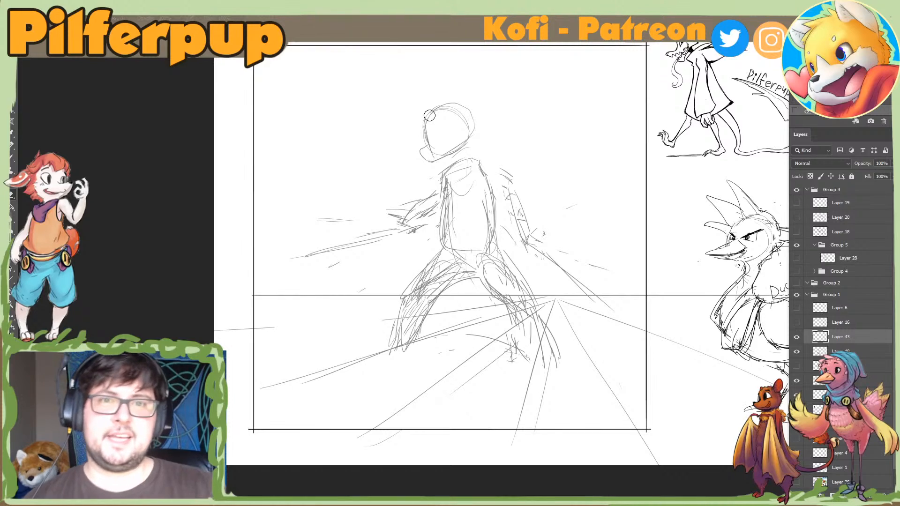
pyautogui.press('e')
pyautogui.moveTo(425, 120); pyautogui.dragTo(427, 142)
pyautogui.press('b')
pyautogui.press('e')
pyautogui.press('b')
pyautogui.press('e')
pyautogui.press('b')
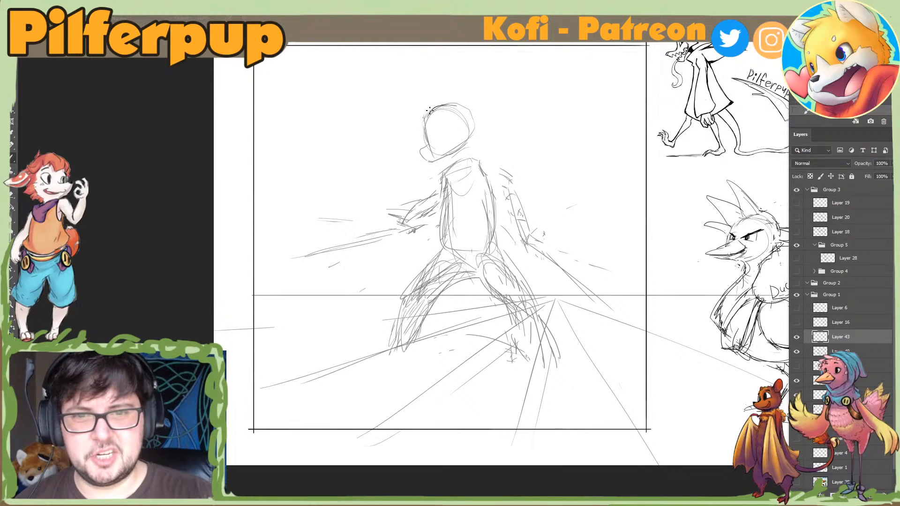
# Step: Sketch the top and back of the head with pointed fur tufts, cleaning up with the eraser
pyautogui.press('e')
pyautogui.moveTo(448, 106)
pyautogui.mouseDown()
pyautogui.moveTo(468, 112)
pyautogui.moveTo(430, 137)
pyautogui.moveTo(443, 106)
pyautogui.moveTo(468, 128)
pyautogui.moveTo(465, 109)
pyautogui.moveTo(467, 136)
pyautogui.mouseUp()
pyautogui.press('b')
pyautogui.press('e')
pyautogui.press('b')
pyautogui.press('e')
pyautogui.press('b')
pyautogui.press('e')
pyautogui.press('b')
pyautogui.press('e')
pyautogui.press('b')
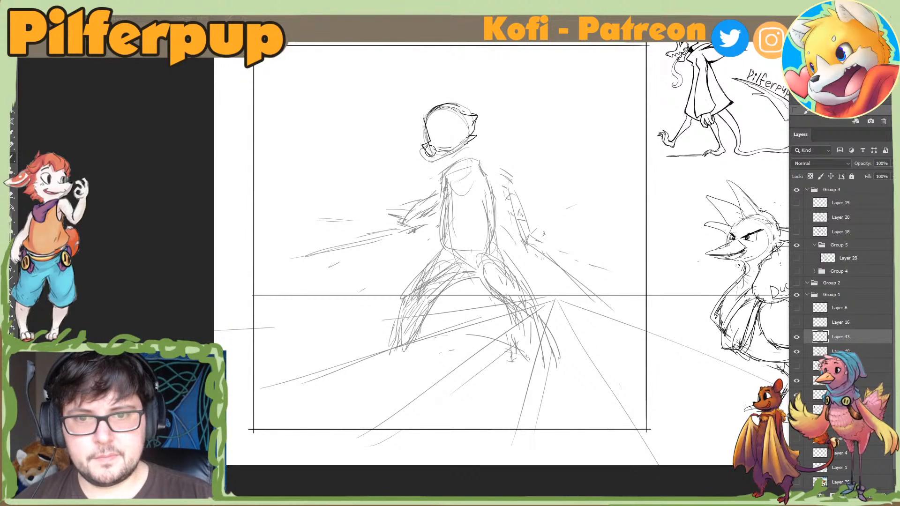
# Step: Sketch the muzzle and jaw, and rough in a pointed ear at the front of the head
pyautogui.press('e')
pyautogui.press('b')
pyautogui.moveTo(430, 150)
pyautogui.mouseDown()
pyautogui.moveTo(465, 134)
pyautogui.moveTo(466, 142)
pyautogui.moveTo(463, 112)
pyautogui.mouseUp()
pyautogui.press('e')
pyautogui.press('b')
pyautogui.press('e')
pyautogui.press('b')
pyautogui.press('e')
pyautogui.press('b')
pyautogui.moveTo(460, 115); pyautogui.dragTo(467, 141)
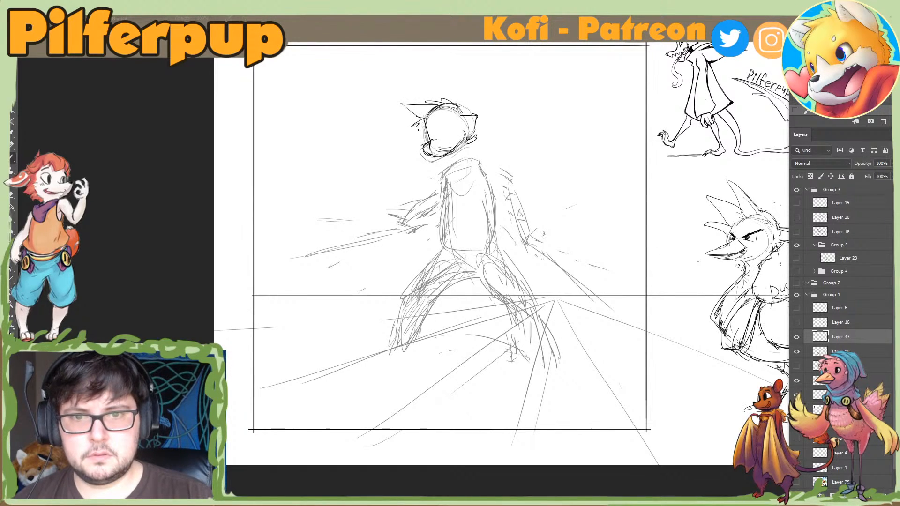
# Step: Erase the long pointed ear at the front of the head and undo the unsatisfactory replacement strokes
pyautogui.press('e')
pyautogui.moveTo(416, 126)
pyautogui.mouseDown()
pyautogui.moveTo(422, 106)
pyautogui.moveTo(447, 100)
pyautogui.mouseUp()
pyautogui.press('b')
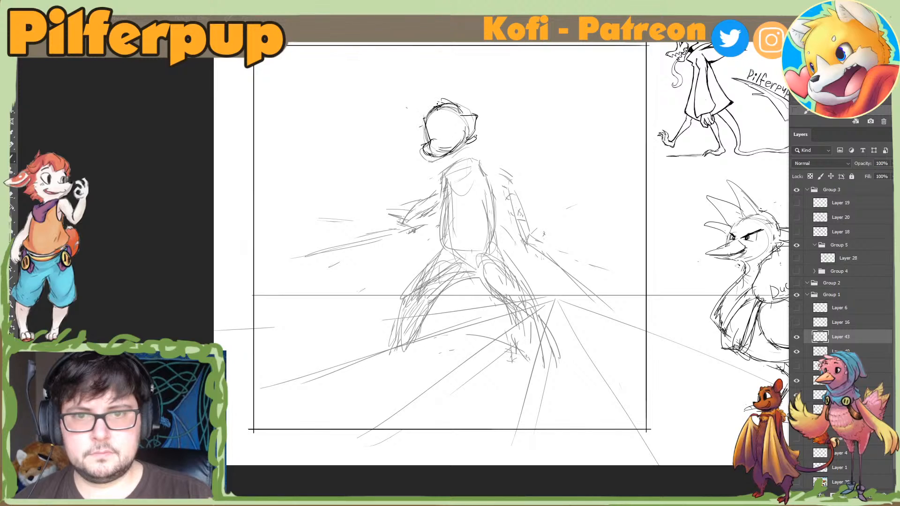
pyautogui.hotkey('ctrl', 'z')
pyautogui.hotkey('ctrl', 'z')
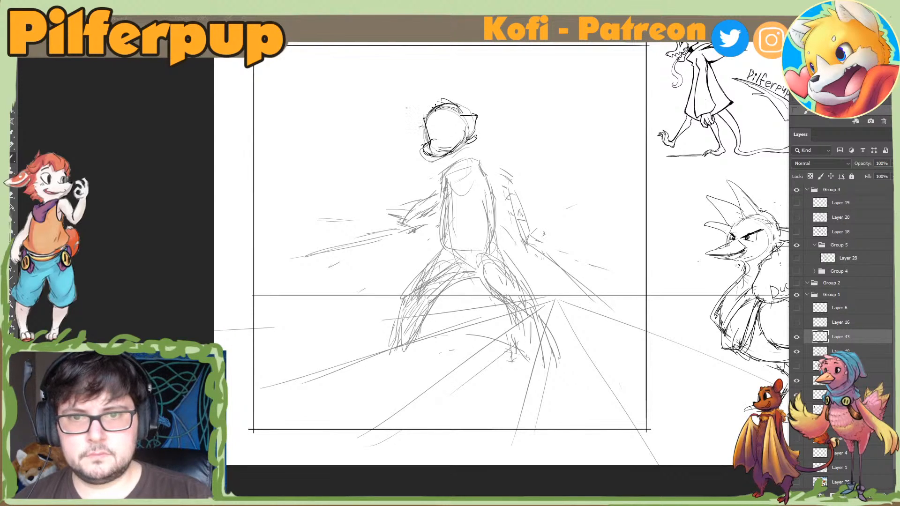
pyautogui.moveTo(432, 107)
pyautogui.mouseDown()
pyautogui.moveTo(452, 106)
pyautogui.moveTo(436, 113)
pyautogui.moveTo(449, 111)
pyautogui.moveTo(433, 102)
pyautogui.moveTo(449, 113)
pyautogui.moveTo(444, 105)
pyautogui.moveTo(430, 136)
pyautogui.mouseUp()
pyautogui.hotkey('ctrl', 'z')
pyautogui.hotkey('ctrl', 'z')
# Step: Redraw the front edge of the face, then lasso the top of the head and adjust it with Free Transform
pyautogui.press('e')
pyautogui.press('b')
pyautogui.press('e')
pyautogui.press('b')
pyautogui.moveTo(425, 122); pyautogui.dragTo(434, 155)
pyautogui.press('l')
pyautogui.moveTo(431, 85)
pyautogui.mouseDown()
pyautogui.moveTo(496, 121)
pyautogui.moveTo(488, 100)
pyautogui.mouseUp()
pyautogui.hotkey('ctrl', 't')
pyautogui.moveTo(501, 109)
pyautogui.mouseDown()
pyautogui.moveTo(503, 117)
pyautogui.moveTo(472, 127)
pyautogui.moveTo(486, 123)
pyautogui.mouseUp()
pyautogui.press('Return')
# Step: Sketch the figure's shoulders, chest line and torso contours over the faded pose, erasing excess lines
pyautogui.moveTo(448, 162); pyautogui.dragTo(442, 186)
pyautogui.moveTo(462, 174)
pyautogui.mouseDown()
pyautogui.moveTo(441, 203)
pyautogui.moveTo(491, 192)
pyautogui.mouseUp()
pyautogui.moveTo(460, 240); pyautogui.dragTo(484, 219)
pyautogui.moveTo(492, 195); pyautogui.dragTo(482, 244)
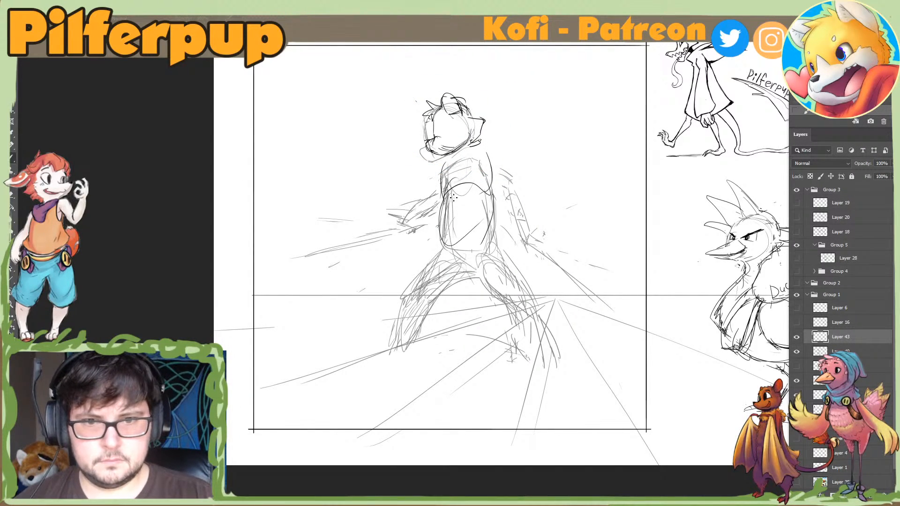
pyautogui.press('e')
pyautogui.moveTo(446, 178)
pyautogui.mouseDown()
pyautogui.moveTo(439, 213)
pyautogui.moveTo(442, 196)
pyautogui.mouseUp()
pyautogui.press('e')
pyautogui.moveTo(443, 196)
pyautogui.mouseDown()
pyautogui.moveTo(490, 172)
pyautogui.moveTo(492, 188)
pyautogui.mouseUp()
pyautogui.press('e')
pyautogui.press('e')
pyautogui.moveTo(491, 160); pyautogui.dragTo(492, 181)
pyautogui.press('e')
pyautogui.press('b')
pyautogui.press('e')
pyautogui.press('b')
# Step: Sketch the scarf wrapping around the figure's neck, alternating brush strokes with erasing
pyautogui.moveTo(465, 148)
pyautogui.mouseDown()
pyautogui.moveTo(451, 166)
pyautogui.moveTo(481, 164)
pyautogui.moveTo(439, 163)
pyautogui.moveTo(474, 143)
pyautogui.moveTo(456, 168)
pyautogui.moveTo(459, 159)
pyautogui.moveTo(431, 170)
pyautogui.moveTo(474, 142)
pyautogui.moveTo(433, 170)
pyautogui.mouseUp()
pyautogui.press('e')
pyautogui.press('b')
pyautogui.press('e')
pyautogui.press('b')
pyautogui.press('e')
pyautogui.press('b')
pyautogui.moveTo(433, 175)
pyautogui.mouseDown()
pyautogui.moveTo(439, 164)
pyautogui.moveTo(449, 176)
pyautogui.moveTo(436, 178)
pyautogui.mouseUp()
pyautogui.press('e')
pyautogui.press('b')
# Step: Rework the scarf's front corner and lower edge below the chin, undoing and erasing unsatisfactory lines
pyautogui.moveTo(462, 169)
pyautogui.mouseDown()
pyautogui.moveTo(444, 181)
pyautogui.moveTo(424, 178)
pyautogui.mouseUp()
pyautogui.hotkey('ctrl', 'z')
pyautogui.press('e')
pyautogui.press('b')
pyautogui.press('e')
pyautogui.moveTo(424, 175)
pyautogui.mouseDown()
pyautogui.moveTo(442, 181)
pyautogui.moveTo(435, 178)
pyautogui.mouseUp()
pyautogui.press('b')
pyautogui.moveTo(426, 174); pyautogui.dragTo(446, 180)
pyautogui.press('e')
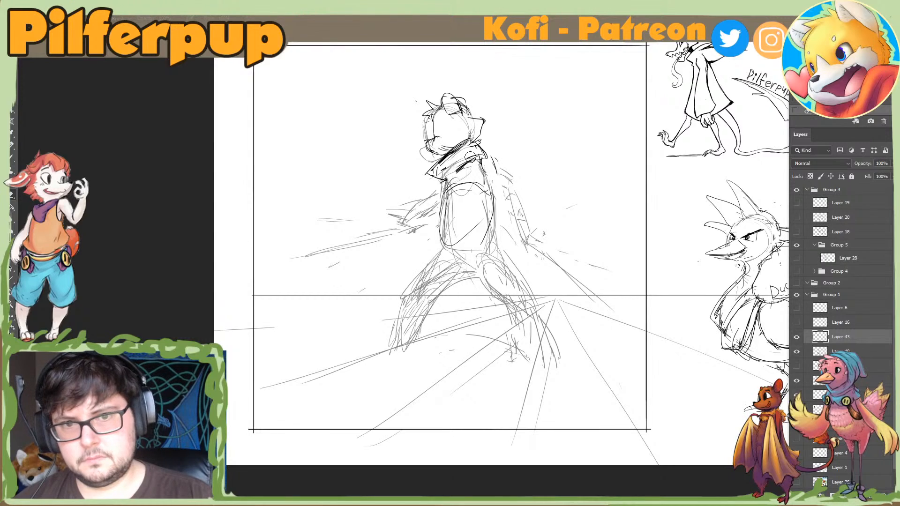
# Step: Sketch the scarf's folded end at the back of the neck
pyautogui.press('b')
pyautogui.moveTo(472, 151)
pyautogui.mouseDown()
pyautogui.moveTo(484, 163)
pyautogui.moveTo(487, 156)
pyautogui.mouseUp()
pyautogui.press('e')
pyautogui.press('b')
pyautogui.press('e')
pyautogui.press('b')
pyautogui.moveTo(486, 156)
pyautogui.mouseDown()
pyautogui.moveTo(468, 155)
pyautogui.moveTo(492, 182)
pyautogui.moveTo(488, 161)
pyautogui.moveTo(477, 161)
pyautogui.moveTo(489, 164)
pyautogui.mouseUp()
pyautogui.press('e')
# Step: Clean up under the scarf and draw the upper chest and the rounded back shoulder
pyautogui.press('e')
pyautogui.moveTo(487, 160)
pyautogui.mouseDown()
pyautogui.moveTo(473, 151)
pyautogui.moveTo(488, 164)
pyautogui.moveTo(451, 167)
pyautogui.mouseUp()
pyautogui.press('b')
pyautogui.press('e')
pyautogui.press('b')
pyautogui.press('e')
pyautogui.press('b')
pyautogui.moveTo(442, 178)
pyautogui.mouseDown()
pyautogui.moveTo(479, 166)
pyautogui.moveTo(470, 153)
pyautogui.moveTo(487, 174)
pyautogui.mouseUp()
pyautogui.press('e')
pyautogui.press('b')
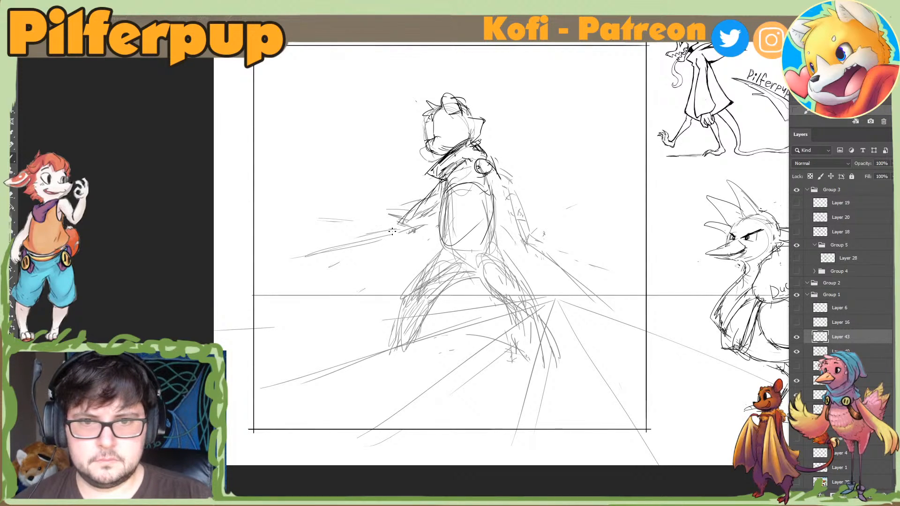
# Step: Draw both outstretched arms as tapering shapes reaching out from the shoulders
pyautogui.moveTo(388, 238); pyautogui.dragTo(427, 204)
pyautogui.moveTo(490, 175); pyautogui.dragTo(521, 209)
pyautogui.moveTo(507, 177); pyautogui.dragTo(525, 207)
pyautogui.moveTo(501, 196); pyautogui.dragTo(538, 233)
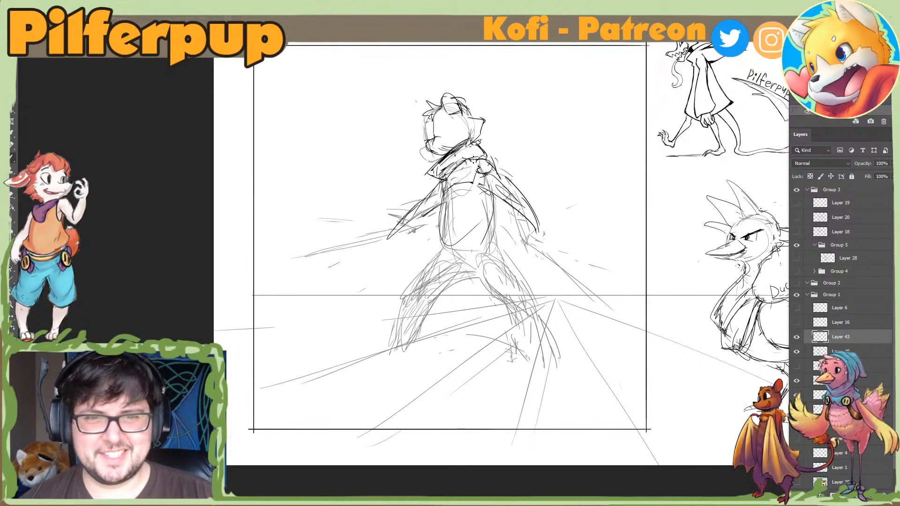
# Step: Reinforce the scarf's edge at the back of the neck and touch up the surrounding lines
pyautogui.press('b')
pyautogui.moveTo(480, 146); pyautogui.dragTo(480, 155)
pyautogui.press('e')
pyautogui.press('b')
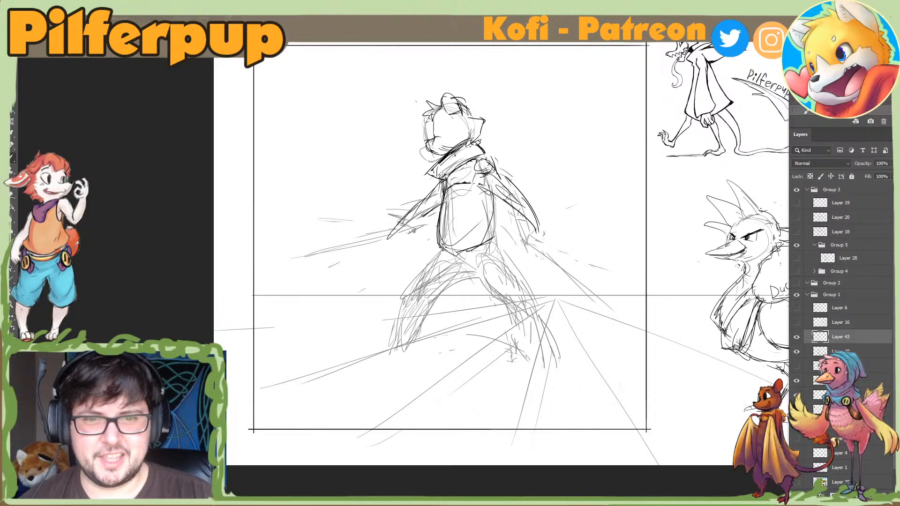
# Step: Draw the front edge of the torso garment down to its flared hem at the hip
pyautogui.moveTo(444, 182)
pyautogui.mouseDown()
pyautogui.moveTo(439, 251)
pyautogui.moveTo(428, 261)
pyautogui.mouseUp()
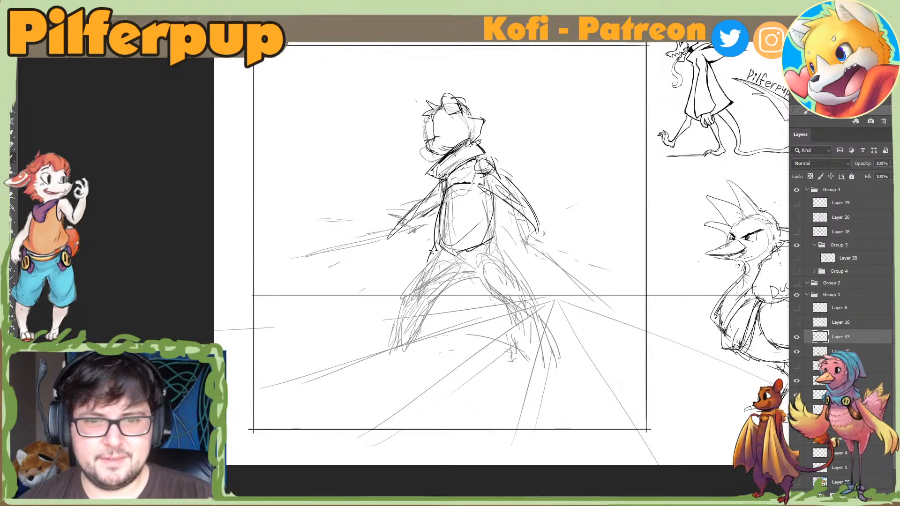
pyautogui.moveTo(438, 205)
pyautogui.mouseDown()
pyautogui.moveTo(431, 253)
pyautogui.moveTo(468, 256)
pyautogui.moveTo(437, 261)
pyautogui.moveTo(481, 269)
pyautogui.moveTo(475, 228)
pyautogui.mouseUp()
pyautogui.press('e')
pyautogui.press('b')
pyautogui.press('e')
pyautogui.press('b')
# Step: Draw the garment's pointed rear hem flap and the vertical seam along the torso's side
pyautogui.moveTo(491, 251)
pyautogui.mouseDown()
pyautogui.moveTo(472, 193)
pyautogui.moveTo(475, 225)
pyautogui.moveTo(478, 192)
pyautogui.moveTo(475, 220)
pyautogui.mouseUp()
pyautogui.press('e')
pyautogui.press('b')
pyautogui.moveTo(475, 184); pyautogui.dragTo(488, 242)
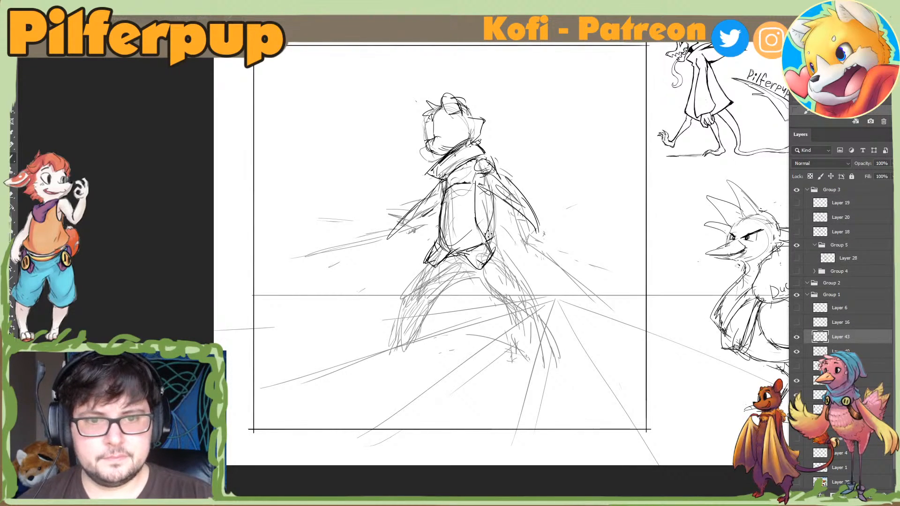
# Step: Refine the back side of the torso garment below the shoulder, erasing and redrawing its contour
pyautogui.moveTo(479, 185); pyautogui.dragTo(497, 205)
pyautogui.press('e')
pyautogui.press('b')
pyautogui.press('e')
pyautogui.press('b')
pyautogui.press('e')
pyautogui.press('b')
pyautogui.press('e')
pyautogui.press('b')
pyautogui.moveTo(496, 200); pyautogui.dragTo(494, 207)
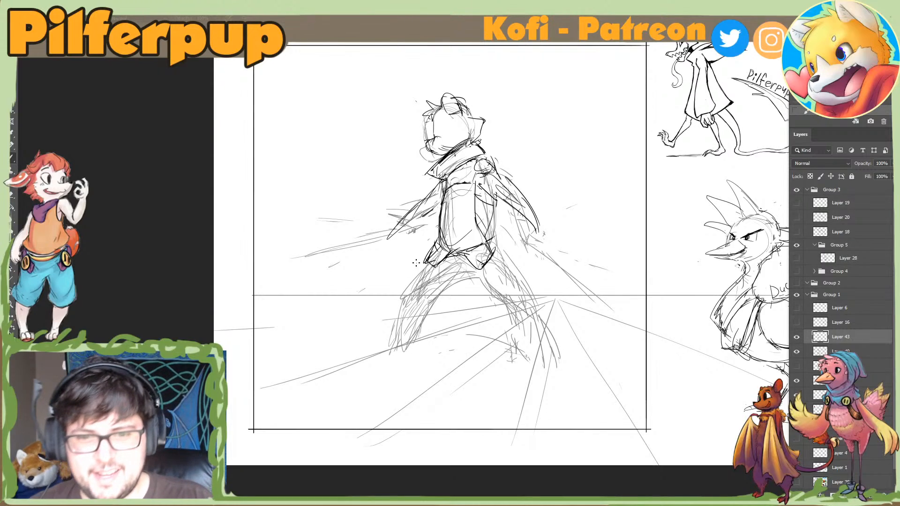
# Step: Draw the front leg's baggy trouser outline from the garment hem to the knee, redoing the inner edge and cuff
pyautogui.hotkey('ctrl', 'z')
pyautogui.moveTo(426, 266); pyautogui.dragTo(399, 304)
pyautogui.moveTo(406, 304); pyautogui.dragTo(451, 294)
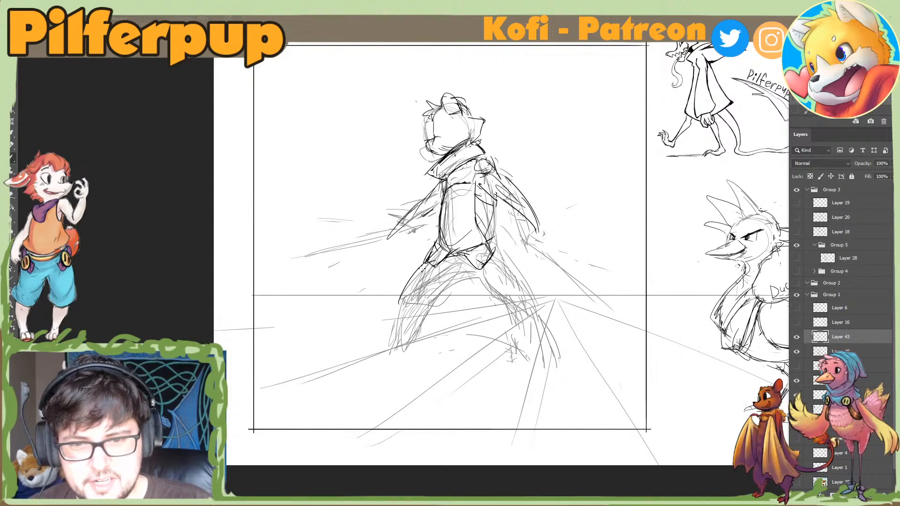
pyautogui.moveTo(425, 266)
pyautogui.mouseDown()
pyautogui.moveTo(401, 295)
pyautogui.moveTo(442, 306)
pyautogui.mouseUp()
pyautogui.hotkey('ctrl', 'z')
pyautogui.hotkey('ctrl', 'z')
pyautogui.moveTo(457, 284); pyautogui.dragTo(435, 302)
pyautogui.hotkey('ctrl', 'z')
pyautogui.hotkey('ctrl', 'z')
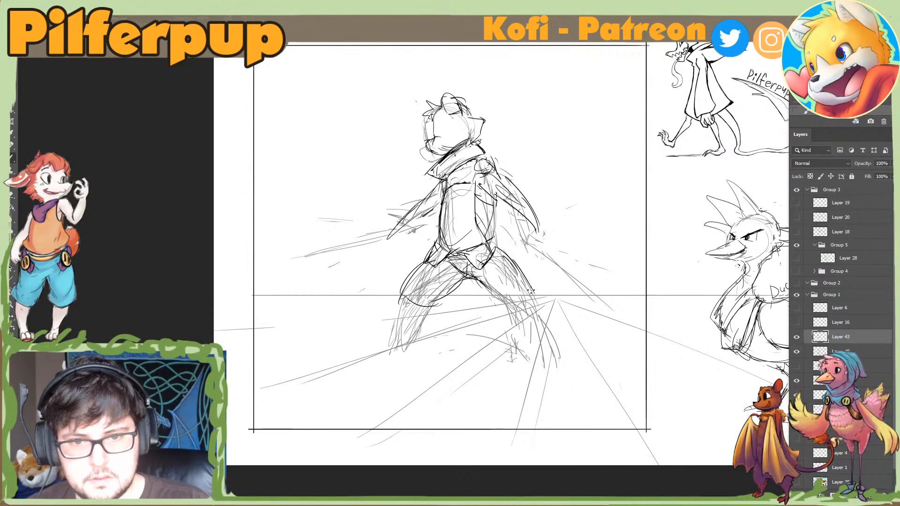
# Step: Draw the rear leg's baggy trouser outline from the hip down to the gathered cuff at the knee
pyautogui.hotkey('ctrl', 'z')
pyautogui.moveTo(502, 250); pyautogui.dragTo(531, 292)
pyautogui.hotkey('ctrl', 'z')
pyautogui.moveTo(496, 247); pyautogui.dragTo(534, 304)
pyautogui.moveTo(472, 279); pyautogui.dragTo(540, 309)
pyautogui.moveTo(516, 273); pyautogui.dragTo(529, 291)
pyautogui.moveTo(519, 270)
pyautogui.mouseDown()
pyautogui.moveTo(511, 314)
pyautogui.moveTo(497, 306)
pyautogui.mouseUp()
# Step: Clean up the inner edges and cuffs of both trouser legs and refine the front knee's contour
pyautogui.press('e')
pyautogui.moveTo(481, 285); pyautogui.dragTo(506, 310)
pyautogui.press('e')
pyautogui.moveTo(457, 285); pyautogui.dragTo(449, 302)
pyautogui.moveTo(461, 286); pyautogui.dragTo(441, 304)
pyautogui.press('e')
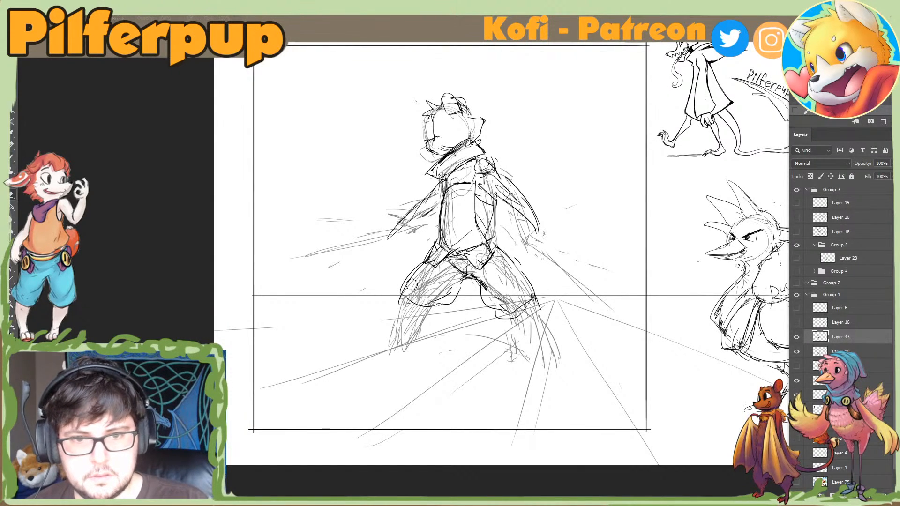
pyautogui.press('b')
pyautogui.press('e')
pyautogui.moveTo(423, 268); pyautogui.dragTo(402, 291)
pyautogui.press('b')
# Step: Draw both lower legs below the trouser cuffs, including the front leg's pointed foot
pyautogui.moveTo(407, 284)
pyautogui.mouseDown()
pyautogui.moveTo(402, 297)
pyautogui.moveTo(432, 305)
pyautogui.moveTo(456, 293)
pyautogui.moveTo(483, 300)
pyautogui.moveTo(516, 344)
pyautogui.mouseUp()
pyautogui.press('e')
pyautogui.press('b')
pyautogui.press('e')
pyautogui.press('b')
pyautogui.press('e')
pyautogui.press('b')
pyautogui.moveTo(536, 310)
pyautogui.mouseDown()
pyautogui.moveTo(540, 351)
pyautogui.moveTo(529, 356)
pyautogui.mouseUp()
pyautogui.moveTo(539, 323); pyautogui.dragTo(542, 358)
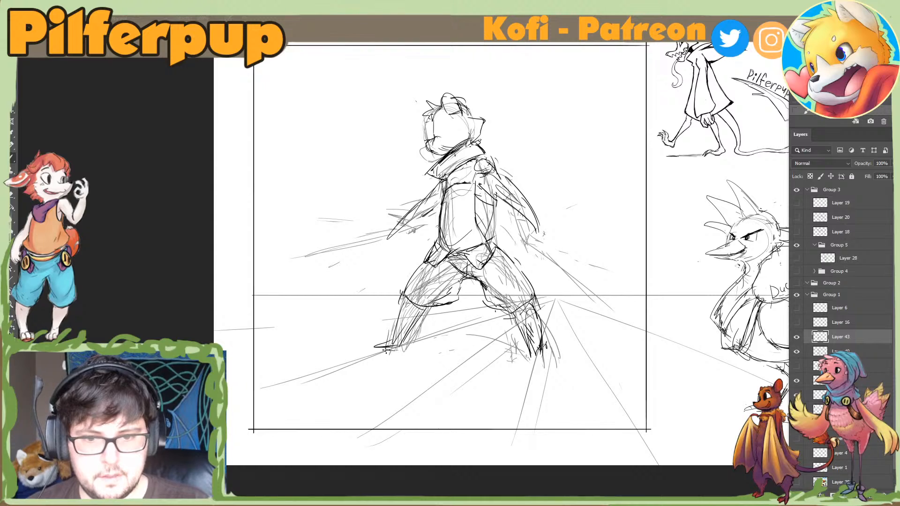
# Step: Select the rear leg's lines and transform the leg inward, closer to the body
pyautogui.moveTo(386, 350); pyautogui.dragTo(534, 373)
pyautogui.moveTo(495, 258)
pyautogui.mouseDown()
pyautogui.moveTo(536, 386)
pyautogui.moveTo(553, 291)
pyautogui.moveTo(549, 323)
pyautogui.mouseUp()
pyautogui.hotkey('ctrl', 't')
pyautogui.moveTo(588, 308)
pyautogui.mouseDown()
pyautogui.moveTo(589, 320)
pyautogui.moveTo(545, 315)
pyautogui.mouseUp()
pyautogui.press('Return')
pyautogui.hotkey('ctrl', 'd')
pyautogui.press('b')
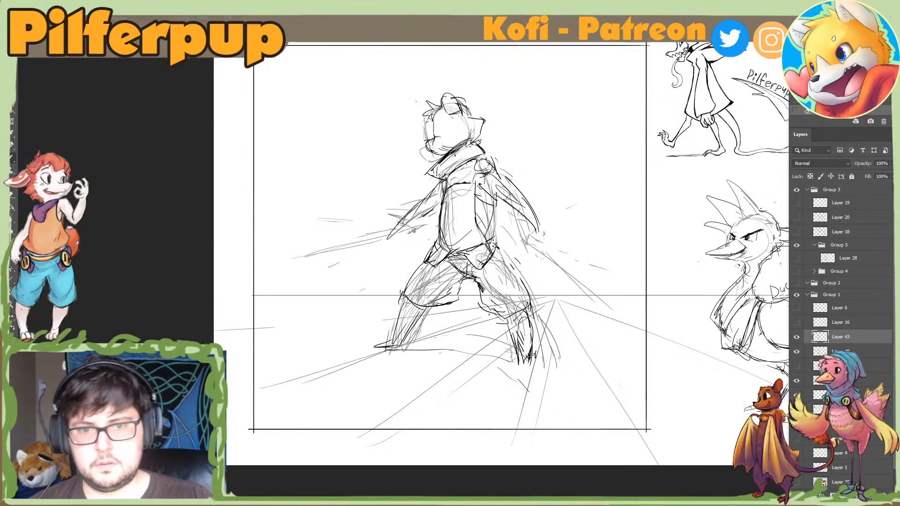
# Step: Erase and redraw the rear leg's inner thigh where it meets the garment hem
pyautogui.press('e')
pyautogui.moveTo(495, 246)
pyautogui.mouseDown()
pyautogui.moveTo(518, 273)
pyautogui.moveTo(482, 289)
pyautogui.mouseUp()
pyautogui.press('b')
pyautogui.moveTo(479, 273); pyautogui.dragTo(479, 289)
pyautogui.press('e')
pyautogui.press('b')
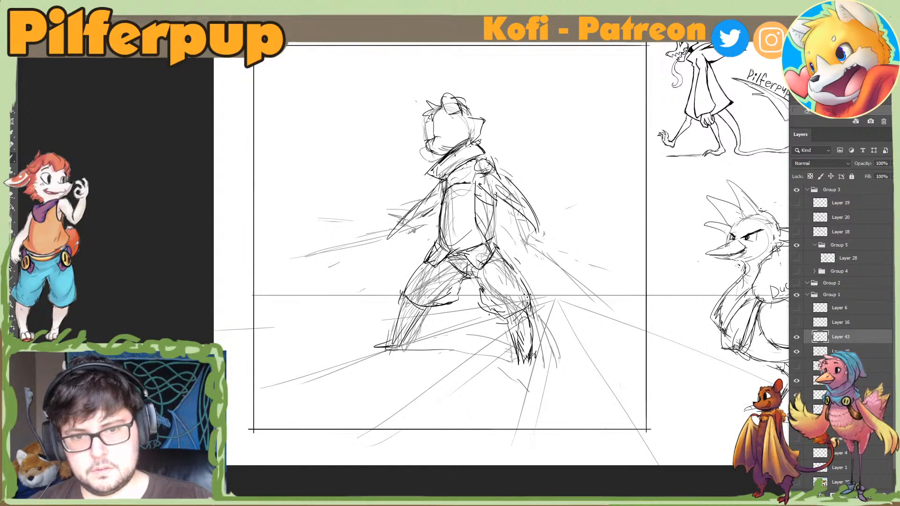
# Step: Rework the rear leg's calf, erasing stray lines and redrawing its contours below the cuff
pyautogui.moveTo(530, 299)
pyautogui.mouseDown()
pyautogui.moveTo(505, 308)
pyautogui.moveTo(514, 336)
pyautogui.mouseUp()
pyautogui.press('e')
pyautogui.moveTo(510, 324); pyautogui.dragTo(518, 364)
pyautogui.press('b')
pyautogui.moveTo(525, 311); pyautogui.dragTo(529, 334)
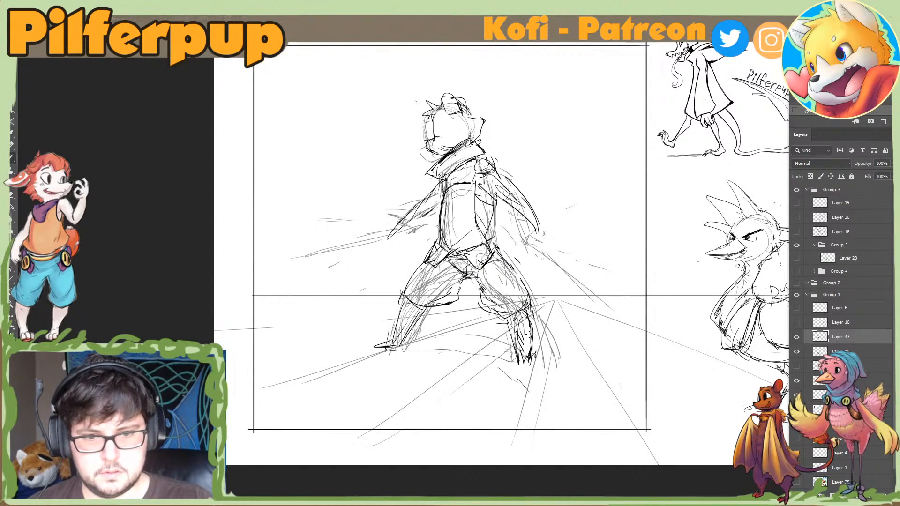
pyautogui.press('e')
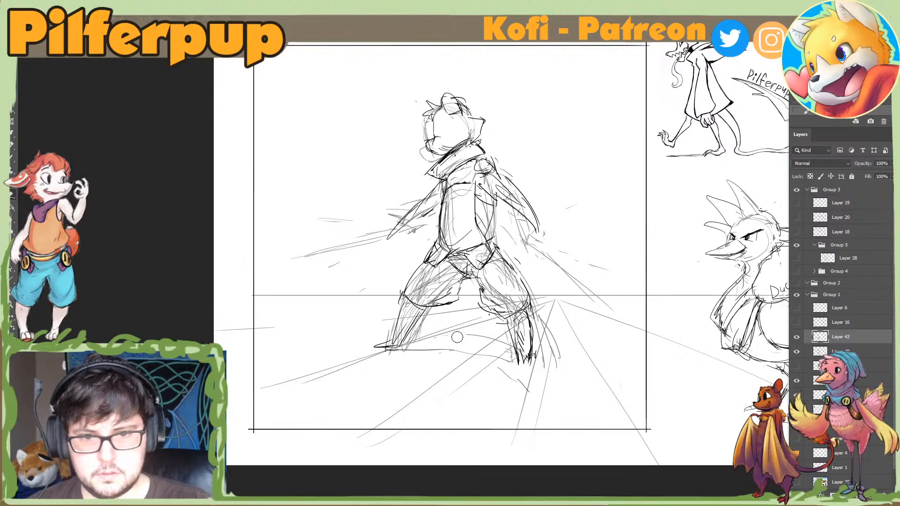
pyautogui.moveTo(506, 330)
pyautogui.mouseDown()
pyautogui.moveTo(519, 332)
pyautogui.moveTo(519, 349)
pyautogui.mouseUp()
pyautogui.press('b')
pyautogui.moveTo(506, 320); pyautogui.dragTo(532, 348)
pyautogui.press('e')
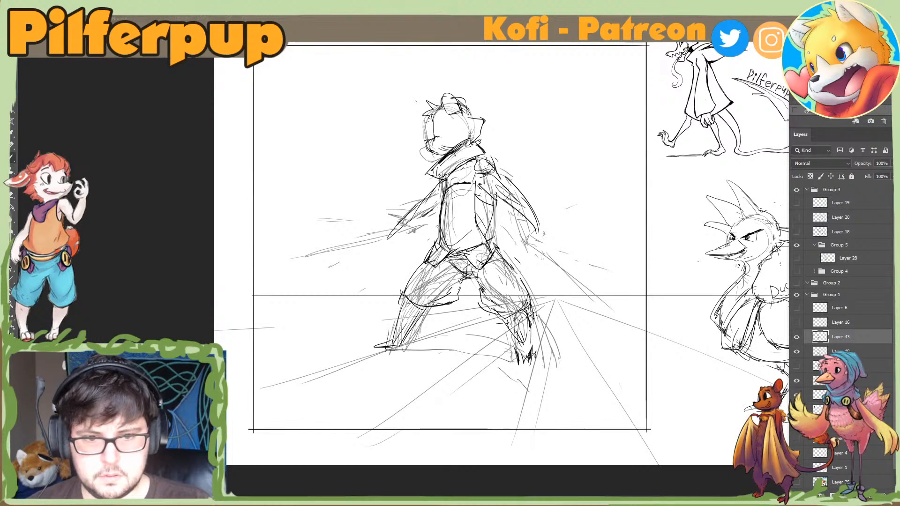
# Step: Narrow the rear leg toward the ankle and draw the outline of its foot
pyautogui.press('b')
pyautogui.moveTo(530, 312); pyautogui.dragTo(514, 355)
pyautogui.press('e')
pyautogui.press('b')
pyautogui.press('e')
pyautogui.press('b')
pyautogui.moveTo(529, 319)
pyautogui.mouseDown()
pyautogui.moveTo(520, 366)
pyautogui.moveTo(503, 361)
pyautogui.mouseUp()
pyautogui.press('e')
pyautogui.press('b')
pyautogui.press('e')
pyautogui.press('b')
pyautogui.moveTo(506, 345); pyautogui.dragTo(520, 360)
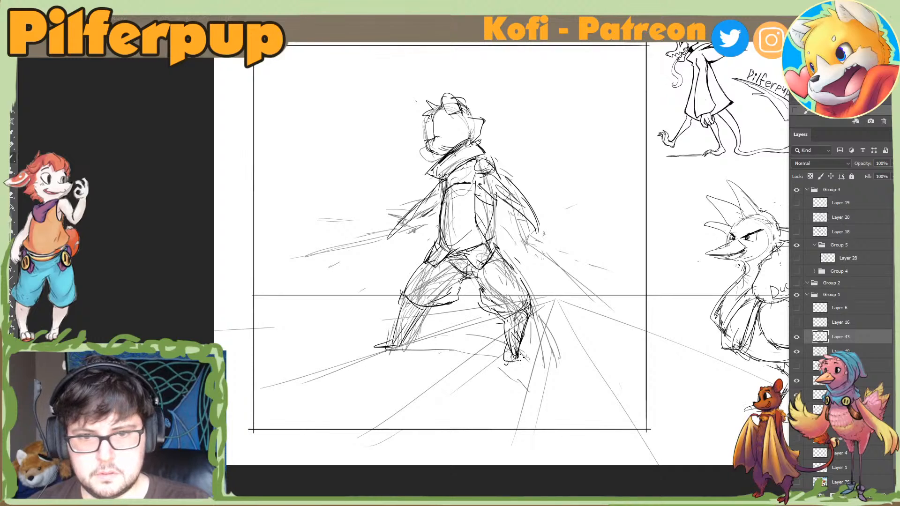
# Step: Refine the front leg's ankle and foot, and erase stray lines along the ground between the feet
pyautogui.press('e')
pyautogui.moveTo(410, 338)
pyautogui.mouseDown()
pyautogui.moveTo(398, 335)
pyautogui.moveTo(387, 349)
pyautogui.moveTo(400, 350)
pyautogui.mouseUp()
pyautogui.press('b')
pyautogui.press('e')
pyautogui.moveTo(383, 344)
pyautogui.mouseDown()
pyautogui.moveTo(373, 351)
pyautogui.moveTo(496, 346)
pyautogui.mouseUp()
pyautogui.press('b')
pyautogui.press('e')
pyautogui.press('b')
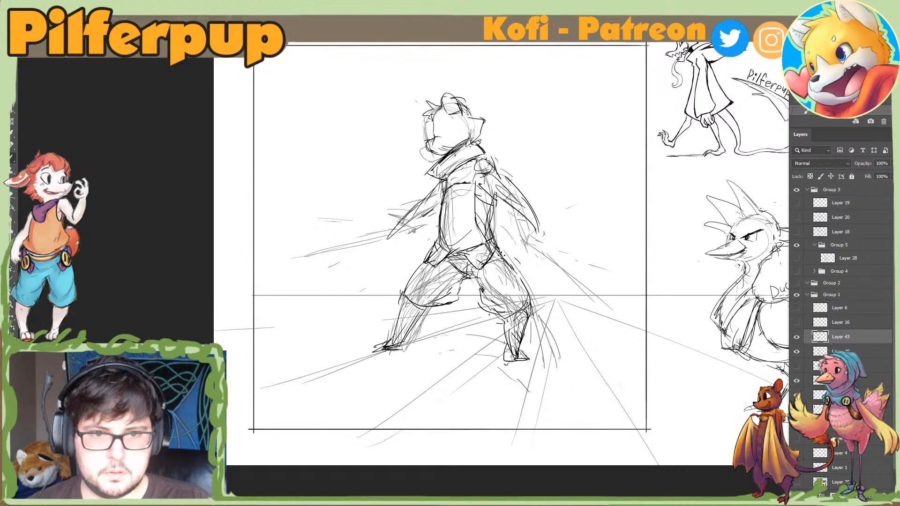
# Step: Draw long blade lines extending outward and down from both hands
pyautogui.moveTo(526, 218); pyautogui.dragTo(565, 237)
pyautogui.moveTo(537, 227); pyautogui.dragTo(613, 261)
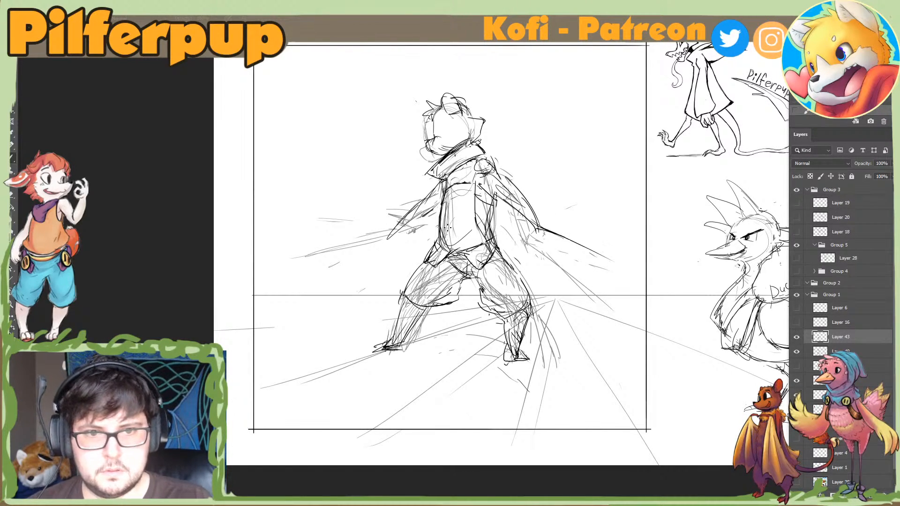
pyautogui.hotkey('ctrl', 'z')
pyautogui.moveTo(393, 236); pyautogui.dragTo(316, 262)
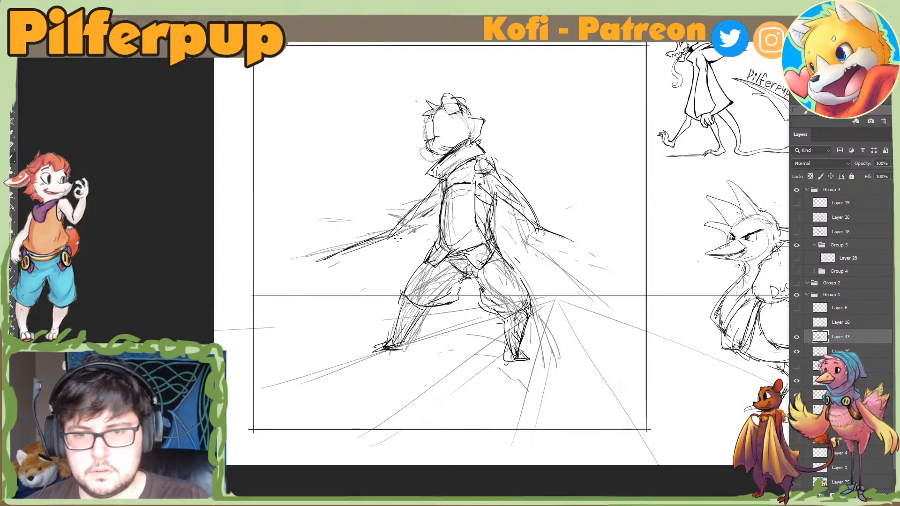
# Step: Check the figure's pose and balance in a mirrored view of the canvas
pyautogui.hotkey('ctrl', 'shift', 'h')
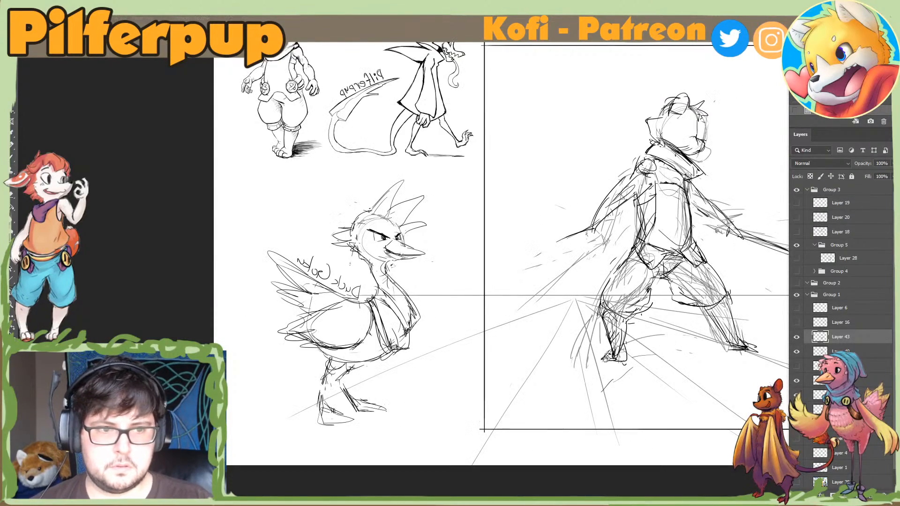
pyautogui.moveTo(615, 307); pyautogui.dragTo(458, 294)
pyautogui.moveTo(598, 291); pyautogui.dragTo(573, 368)
pyautogui.moveTo(660, 385); pyautogui.dragTo(469, 360)
pyautogui.press('Escape')
pyautogui.moveTo(552, 401)
pyautogui.mouseDown()
pyautogui.moveTo(599, 364)
pyautogui.moveTo(604, 272)
pyautogui.mouseUp()
pyautogui.moveTo(430, 222); pyautogui.dragTo(524, 194)
pyautogui.press('Escape')
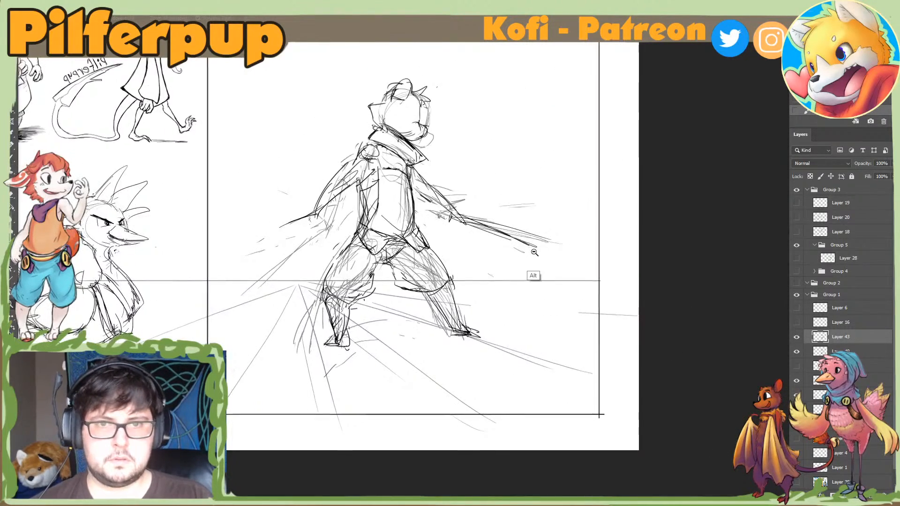
pyautogui.keyDown('alt'); pyautogui.click(532, 256); pyautogui.keyUp('alt')
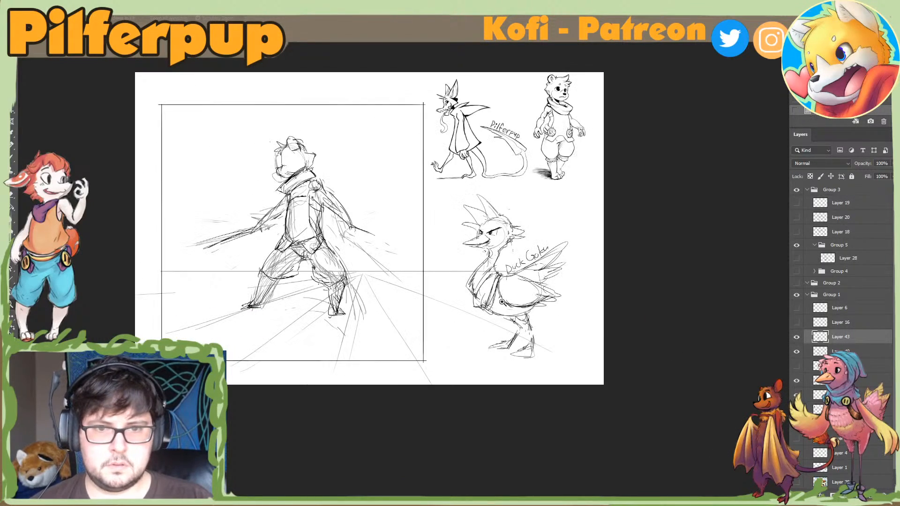
# Step: Lower the opacity of the rough pose layer beneath the sketch and reselect Layer 43
pyautogui.hotkey('alt', '[')
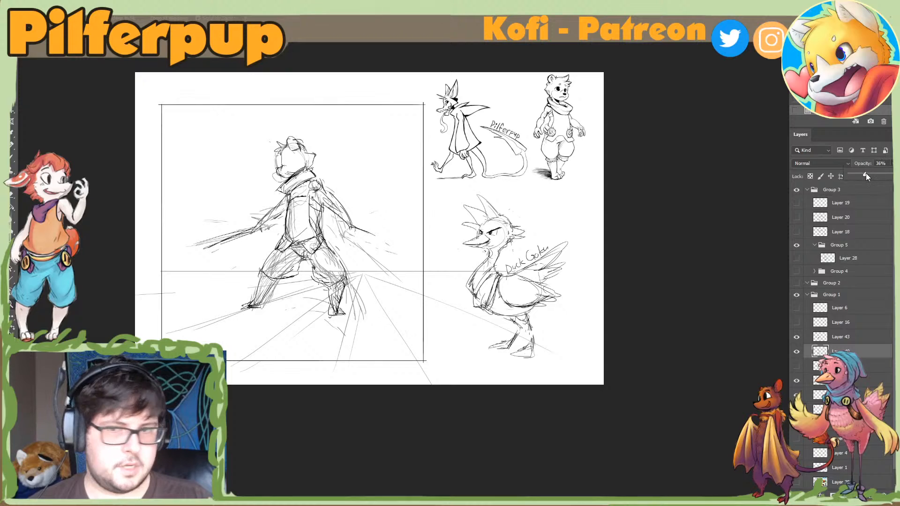
pyautogui.moveTo(866, 173); pyautogui.dragTo(859, 174)
pyautogui.click(819, 338)
pyautogui.moveTo(542, 278); pyautogui.dragTo(560, 277)
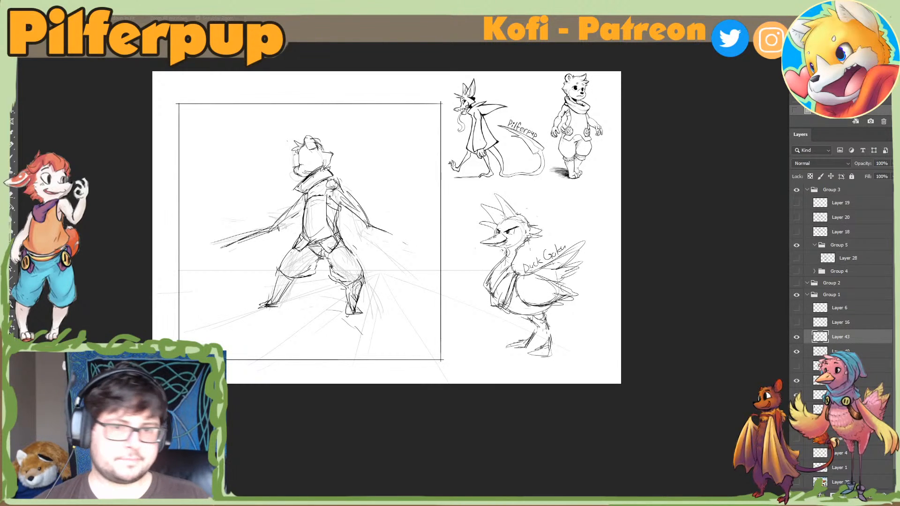
# Step: Redraw the blade line in the rear hand as a longer stroke angled down and away from the body
pyautogui.keyDown('ctrl'); pyautogui.click(391, 308); pyautogui.keyUp('ctrl')
pyautogui.keyDown('alt'); pyautogui.click(395, 243); pyautogui.keyUp('alt')
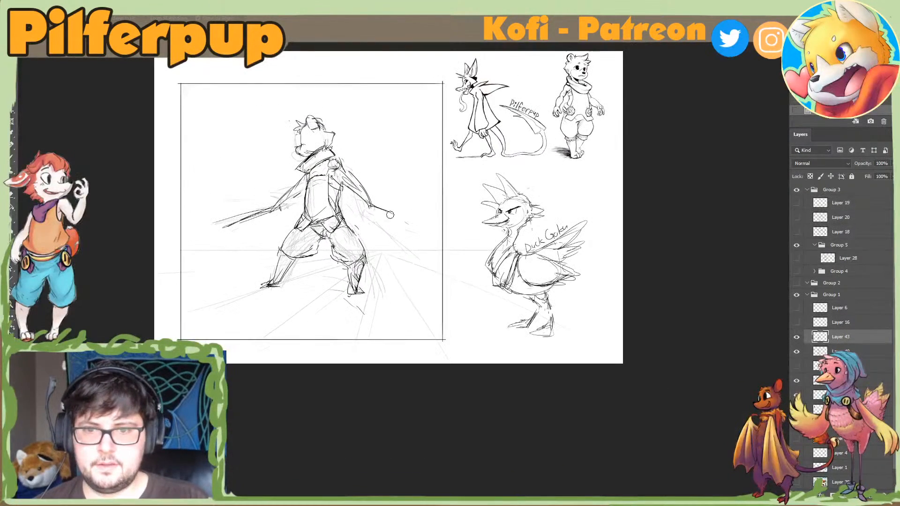
pyautogui.moveTo(376, 209); pyautogui.dragTo(409, 224)
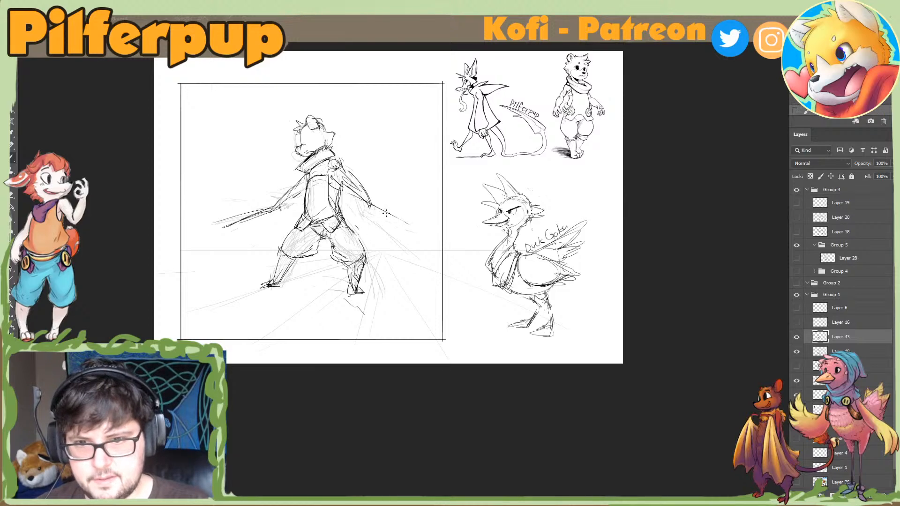
pyautogui.moveTo(357, 198); pyautogui.dragTo(409, 224)
pyautogui.hotkey('ctrl', 'z')
pyautogui.hotkey('ctrl', 'z')
pyautogui.moveTo(355, 200); pyautogui.dragTo(427, 228)
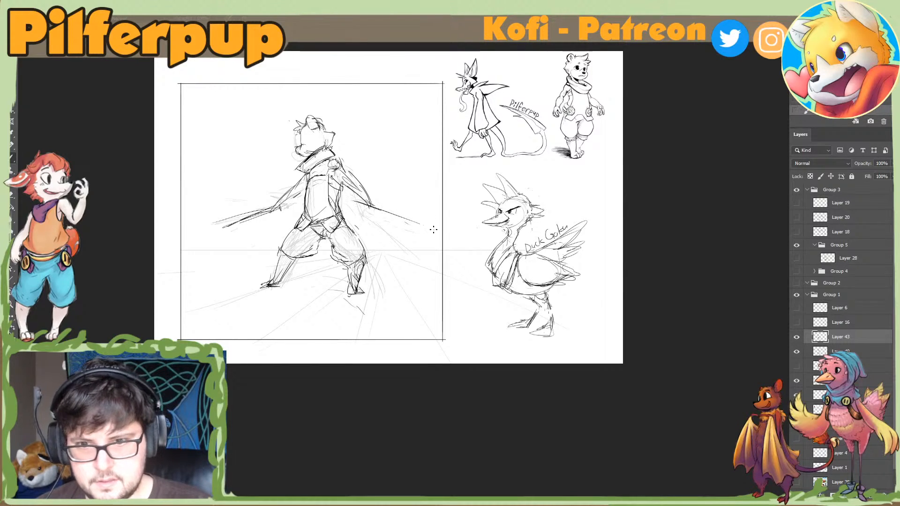
pyautogui.press('r')
pyautogui.moveTo(325, 252); pyautogui.dragTo(419, 345)
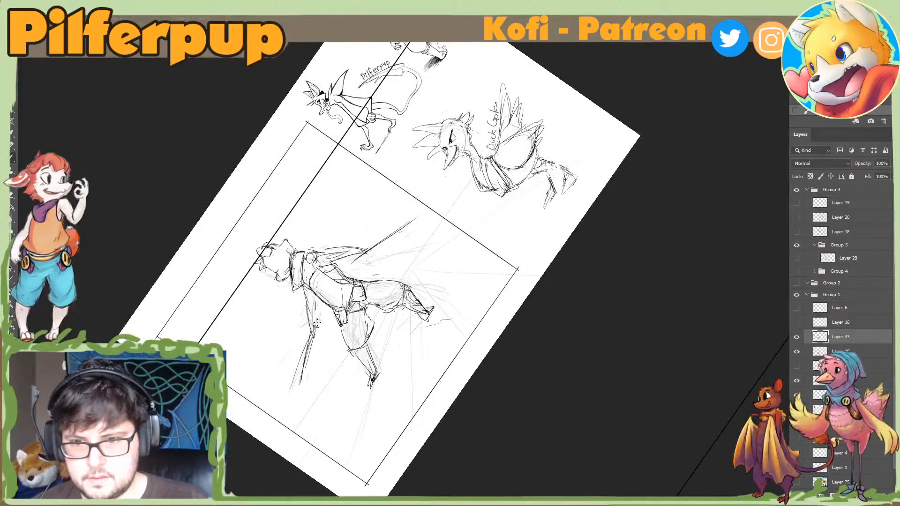
pyautogui.hotkey('ctrl', '0')
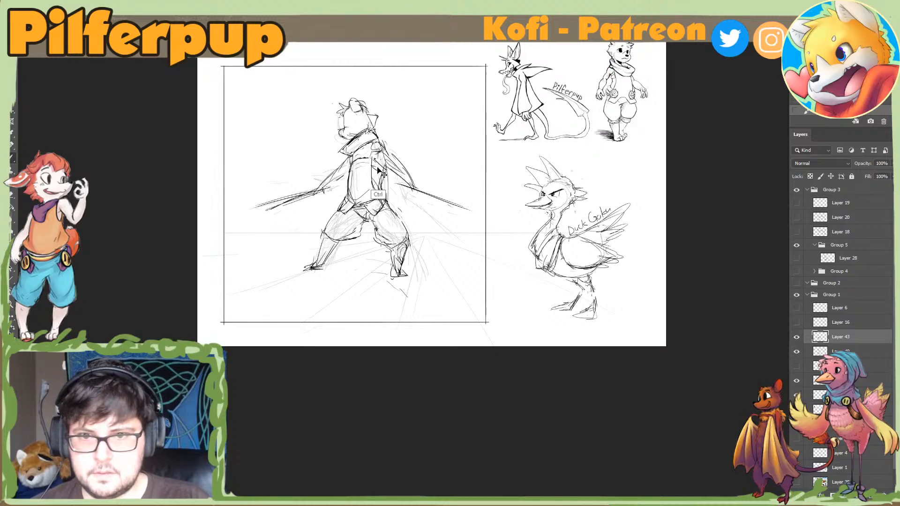
# Step: Try extra long strokes from the scarf down over the torso and legs, and undo them
pyautogui.hotkey('ctrl', 'z')
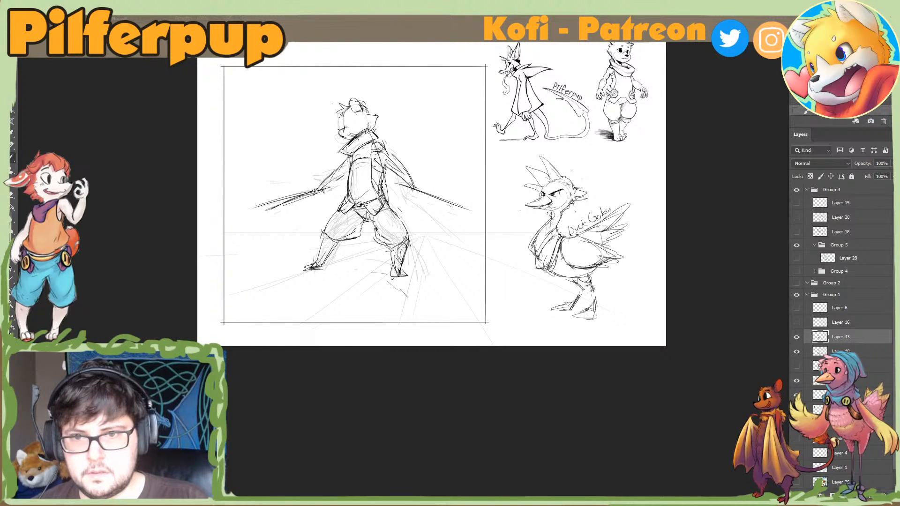
pyautogui.hotkey('ctrl', 'z')
pyautogui.moveTo(370, 123); pyautogui.dragTo(361, 207)
pyautogui.hotkey('ctrl', 'z')
pyautogui.moveTo(369, 131); pyautogui.dragTo(318, 266)
pyautogui.moveTo(368, 153); pyautogui.dragTo(398, 250)
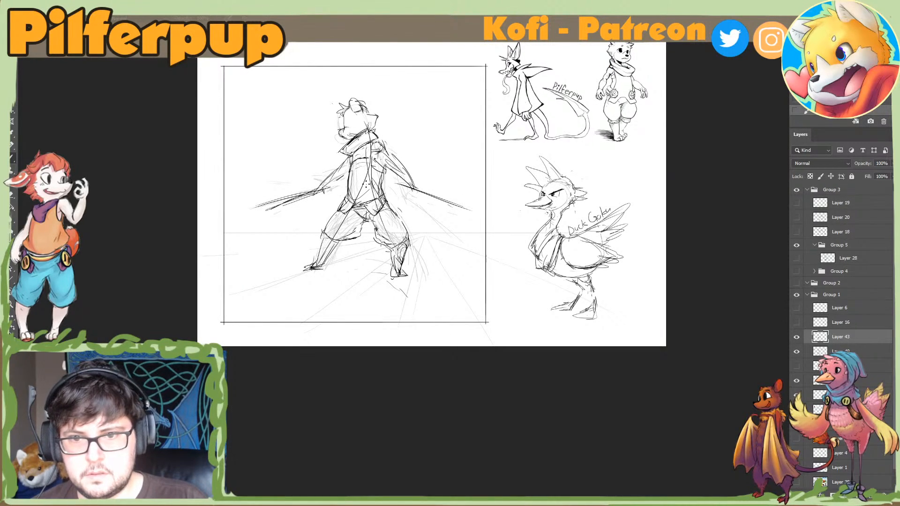
pyautogui.moveTo(367, 184)
pyautogui.mouseDown()
pyautogui.moveTo(399, 262)
pyautogui.moveTo(387, 296)
pyautogui.mouseUp()
pyautogui.hotkey('ctrl', 'z')
pyautogui.hotkey('ctrl', 'z')
pyautogui.hotkey('ctrl', 'z')
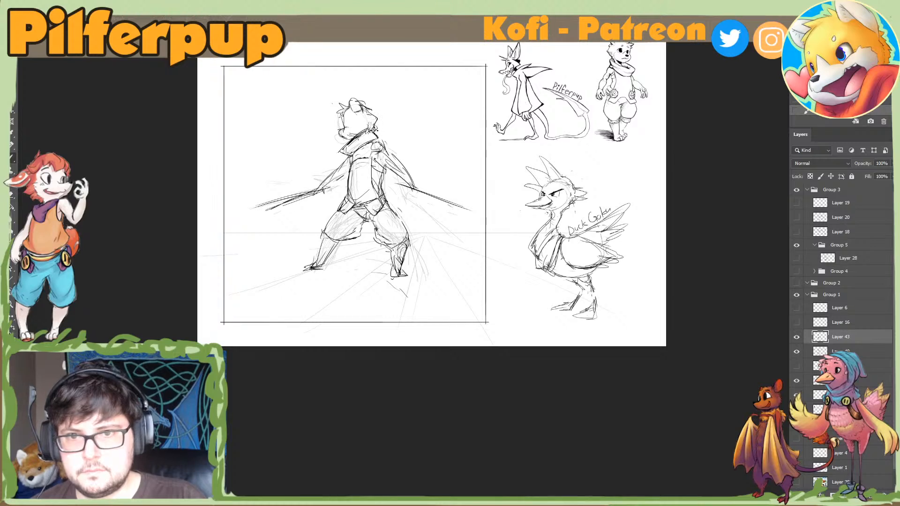
# Step: Shape the fur at the back of the head and add a dark nose at the tip of the muzzle
pyautogui.moveTo(374, 124); pyautogui.dragTo(369, 105)
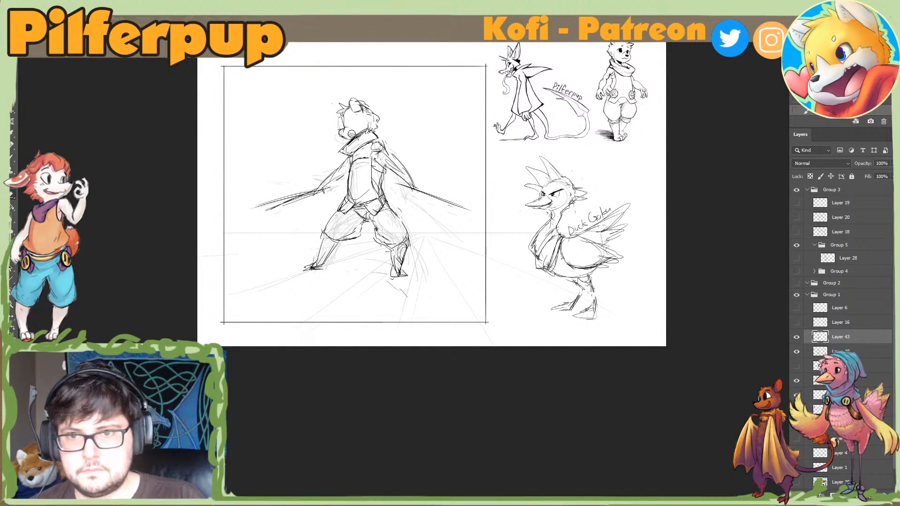
pyautogui.press('b')
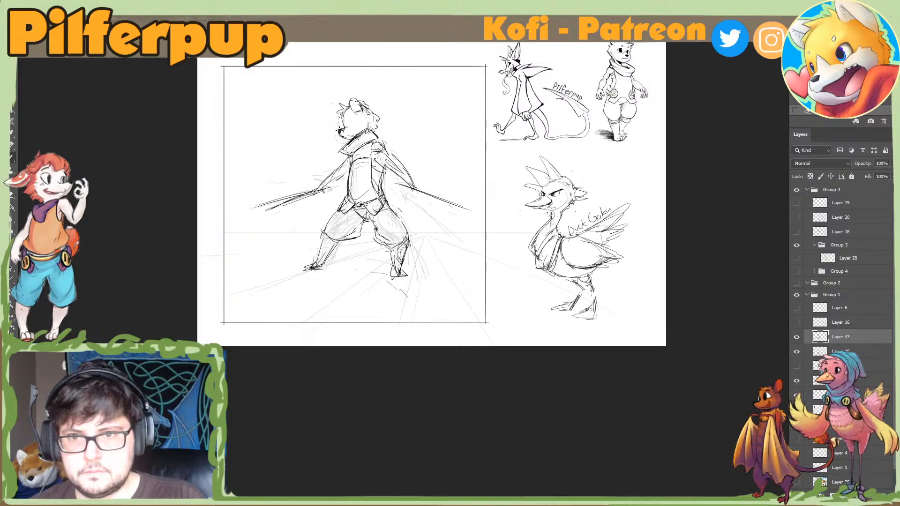
pyautogui.press('b')
pyautogui.press('e')
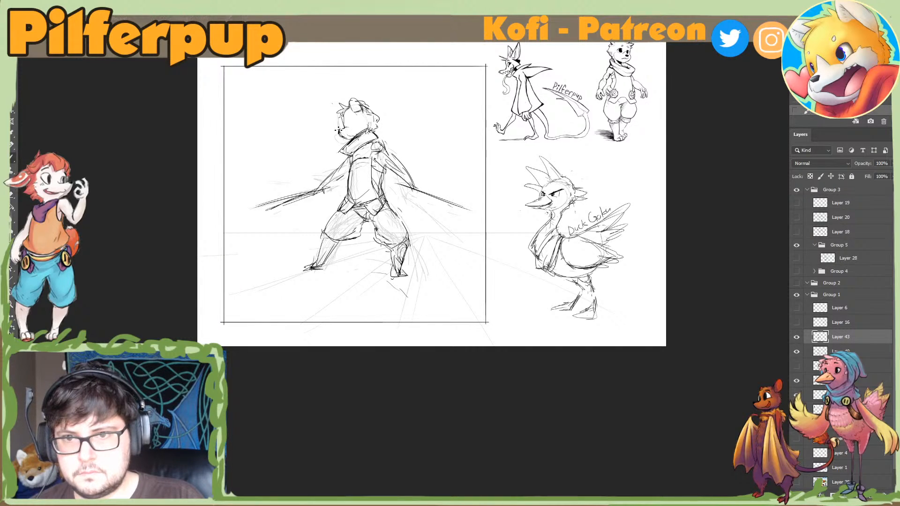
pyautogui.press('z')
pyautogui.click(372, 152)
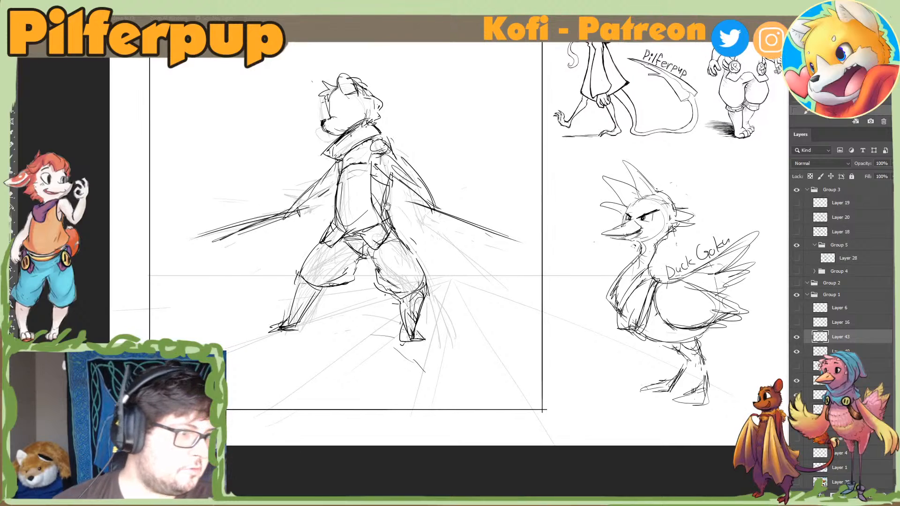
pyautogui.keyDown('alt'); pyautogui.click(388, 245); pyautogui.keyUp('alt')
pyautogui.moveTo(381, 253); pyautogui.dragTo(386, 246)
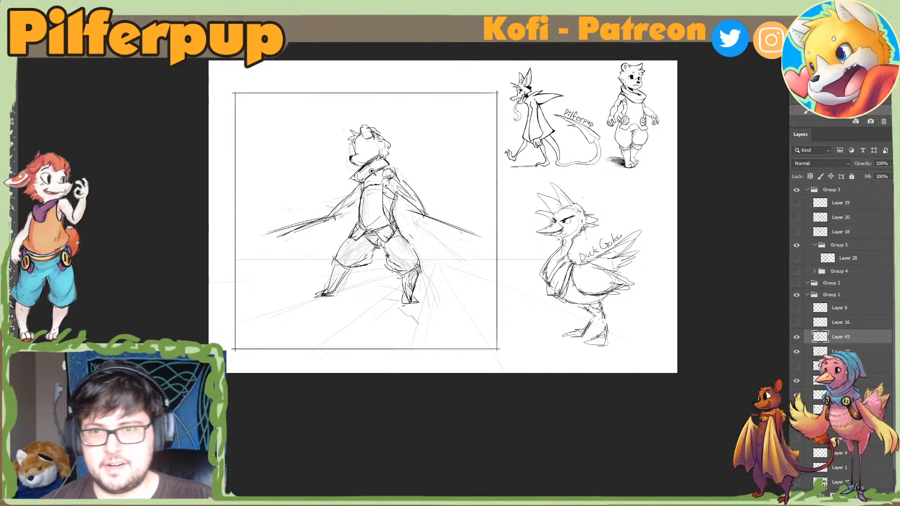
# Step: Try strokes for the hair tuft and the eye on the head, undoing the unwanted ones
pyautogui.press('e')
pyautogui.press('b')
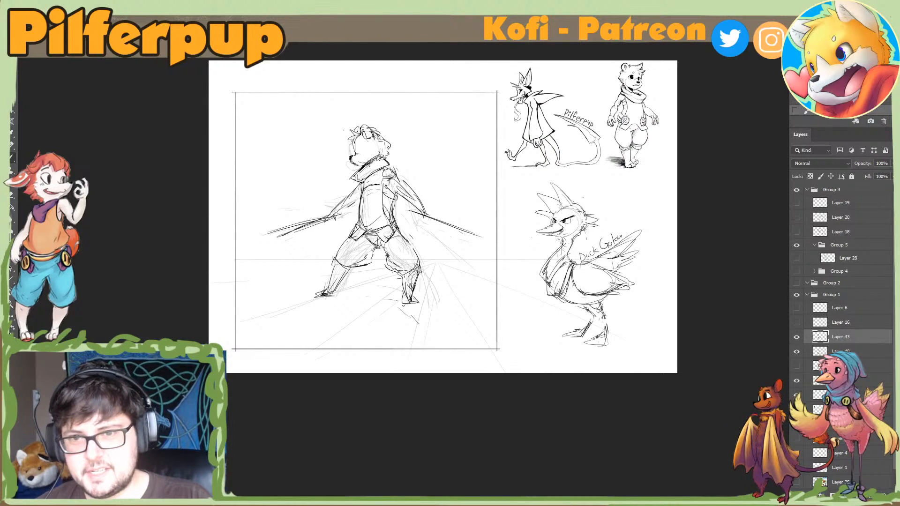
pyautogui.press('b')
pyautogui.press('b')
pyautogui.moveTo(353, 140)
pyautogui.mouseDown()
pyautogui.moveTo(367, 157)
pyautogui.moveTo(357, 151)
pyautogui.mouseUp()
pyautogui.hotkey('ctrl', 'z')
pyautogui.hotkey('ctrl', 'z')
pyautogui.hotkey('ctrl', 'z')
pyautogui.hotkey('ctrl', 'z')
pyautogui.hotkey('ctrl', 'z')
pyautogui.hotkey('ctrl', 'z')
pyautogui.hotkey('ctrl', 'z')
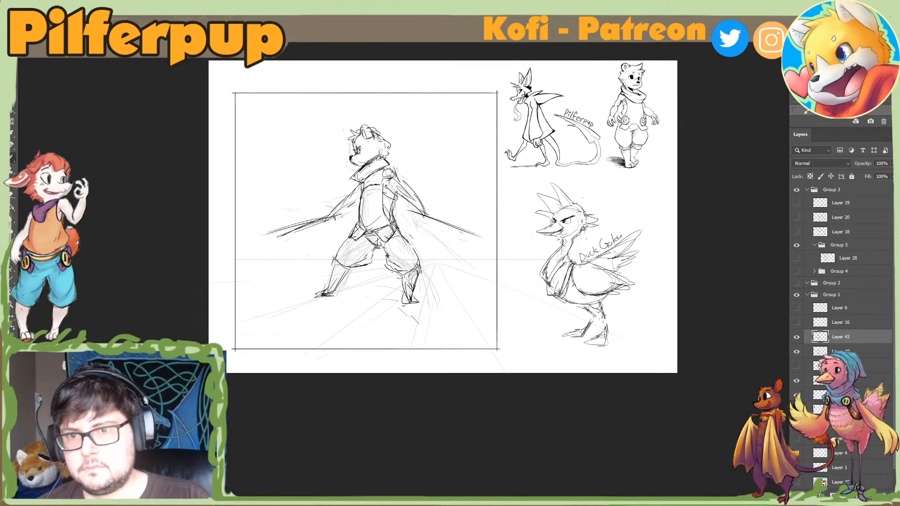
# Step: Erase the rough eye marks on the figure's head and sketch a round eye outline behind the muzzle
pyautogui.scroll(1, 365, 151)
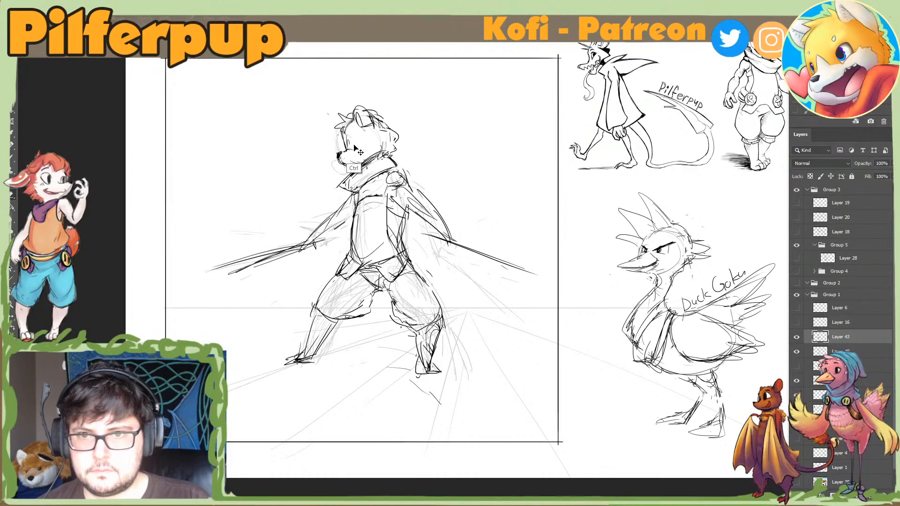
pyautogui.press('b')
pyautogui.press('e')
pyautogui.moveTo(350, 146); pyautogui.dragTo(353, 144)
pyautogui.press('b')
pyautogui.press('e')
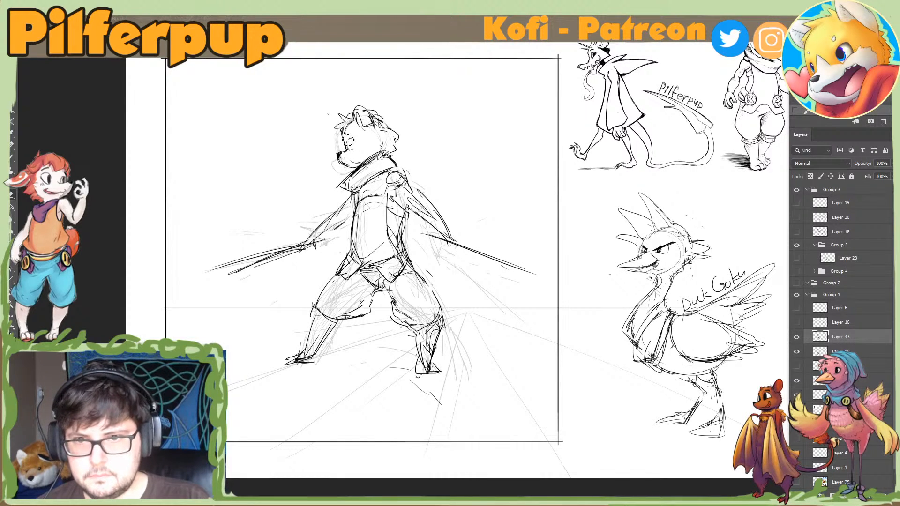
pyautogui.press('b')
pyautogui.press('e')
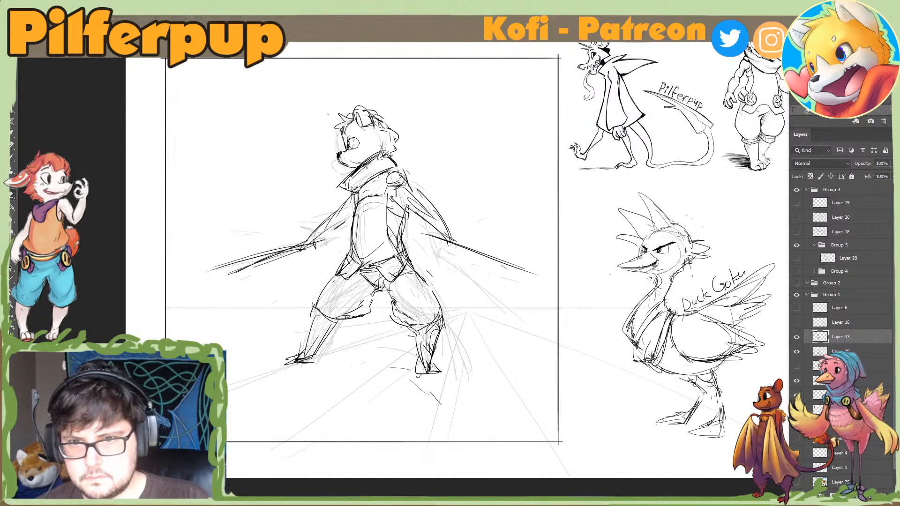
# Step: Rework the eye with erasing and short strokes, adding a pupil and a heavy brow line
pyautogui.moveTo(352, 140); pyautogui.dragTo(353, 146)
pyautogui.press('b')
pyautogui.press('e')
pyautogui.press('b')
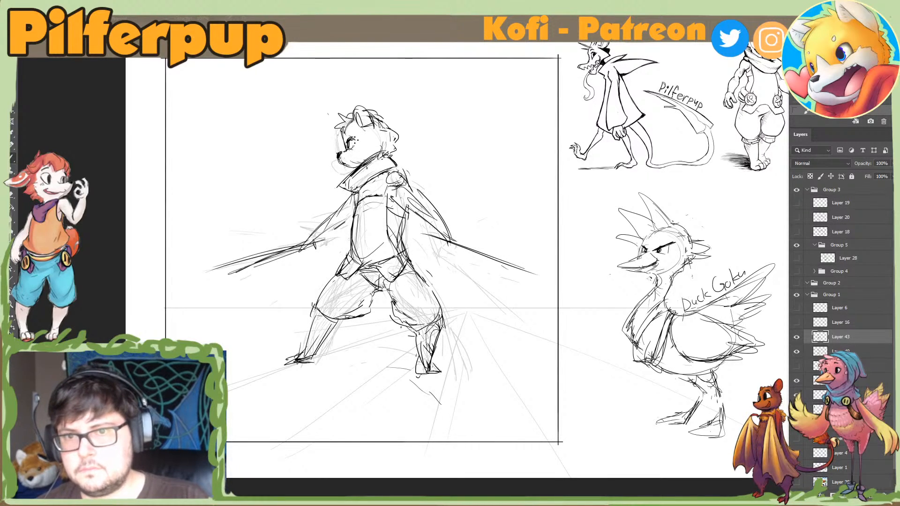
pyautogui.press('e')
pyautogui.press('b')
pyautogui.hotkey('ctrl', 'z')
pyautogui.press('e')
pyautogui.press('b')
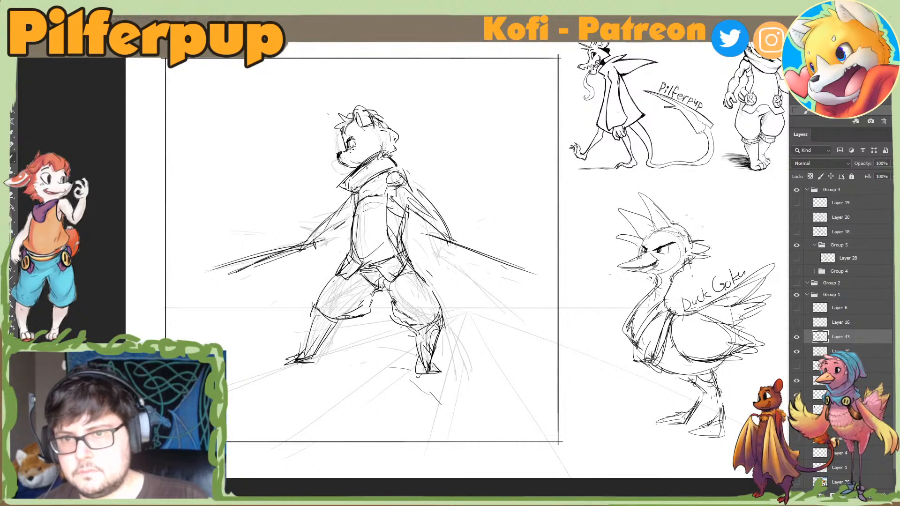
# Step: Draw a frowning mouth under the muzzle and sharpen the slanted brow above the eye
pyautogui.press('e')
pyautogui.moveTo(355, 160); pyautogui.dragTo(347, 166)
pyautogui.press('b')
pyautogui.press('e')
pyautogui.press('b')
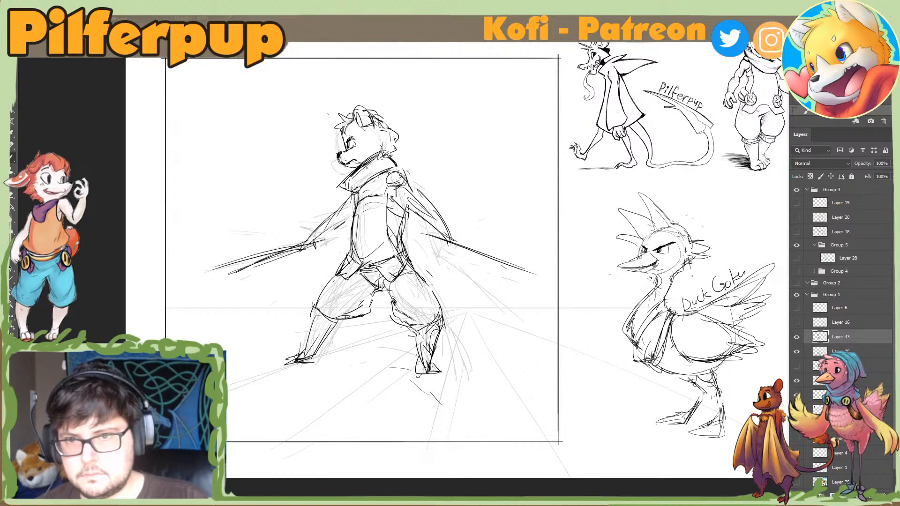
pyautogui.press('e')
# Step: Erase the heavy inner lines of the figure's torso and begin redrawing its front and back edges below the scarf
pyautogui.moveTo(388, 201); pyautogui.dragTo(408, 199)
pyautogui.press('b')
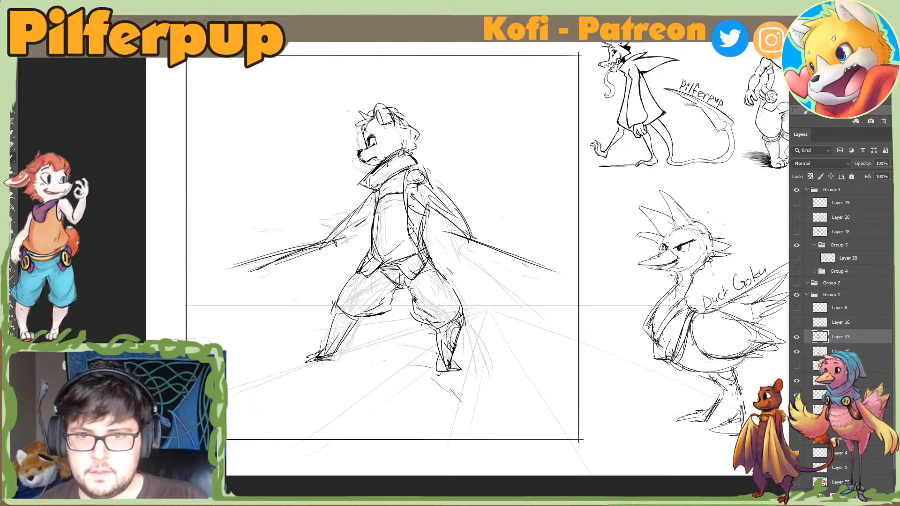
pyautogui.press('e')
pyautogui.moveTo(405, 179); pyautogui.dragTo(420, 262)
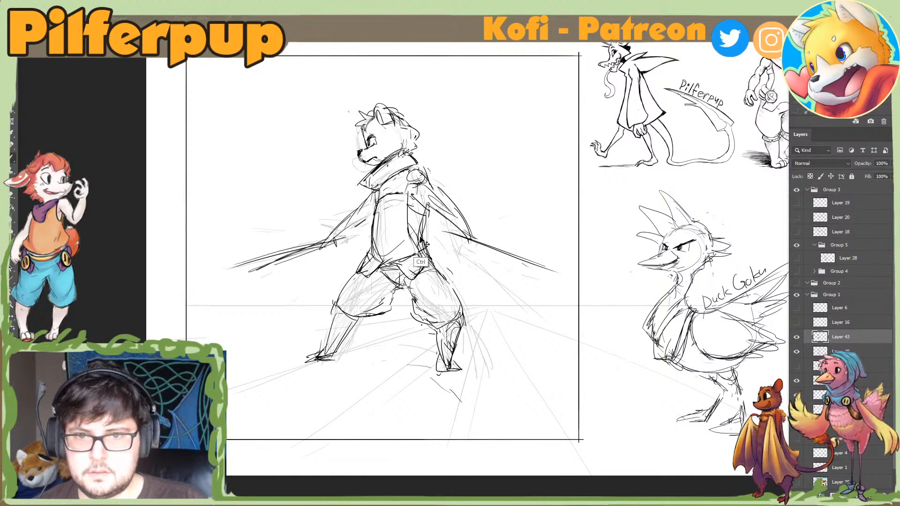
pyautogui.moveTo(404, 197)
pyautogui.mouseDown()
pyautogui.moveTo(380, 200)
pyautogui.moveTo(374, 252)
pyautogui.mouseUp()
pyautogui.press('b')
pyautogui.press('e')
pyautogui.press('b')
pyautogui.press('e')
pyautogui.moveTo(377, 207); pyautogui.dragTo(376, 245)
pyautogui.press('b')
pyautogui.moveTo(403, 179); pyautogui.dragTo(413, 242)
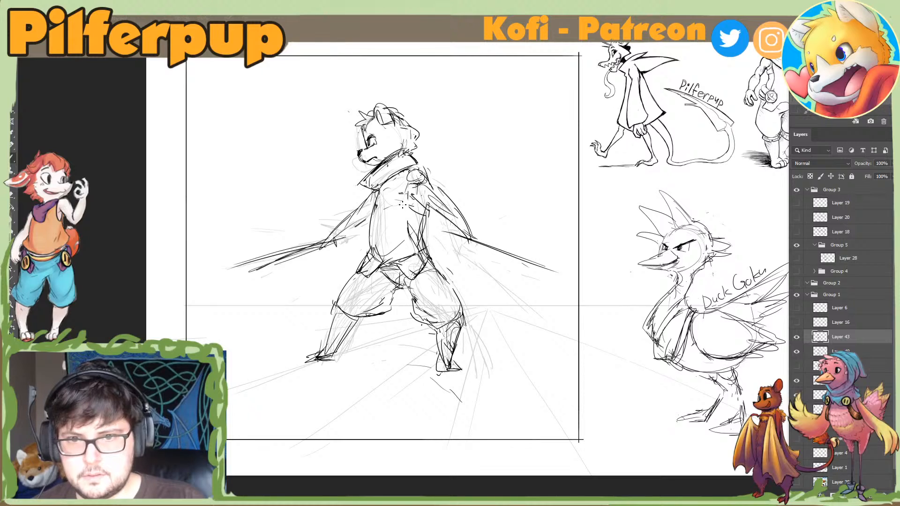
# Step: Redraw the torso's front contour and the garment edge running from the shoulder down to the hip
pyautogui.press('e')
pyautogui.moveTo(375, 196); pyautogui.dragTo(371, 243)
pyautogui.press('b')
pyautogui.press('e')
pyautogui.moveTo(403, 183)
pyautogui.mouseDown()
pyautogui.moveTo(413, 236)
pyautogui.moveTo(386, 252)
pyautogui.mouseUp()
pyautogui.press('b')
pyautogui.press('e')
pyautogui.hotkey('ctrl', 'z')
pyautogui.moveTo(405, 203); pyautogui.dragTo(400, 176)
pyautogui.press('b')
pyautogui.moveTo(398, 181); pyautogui.dragTo(408, 229)
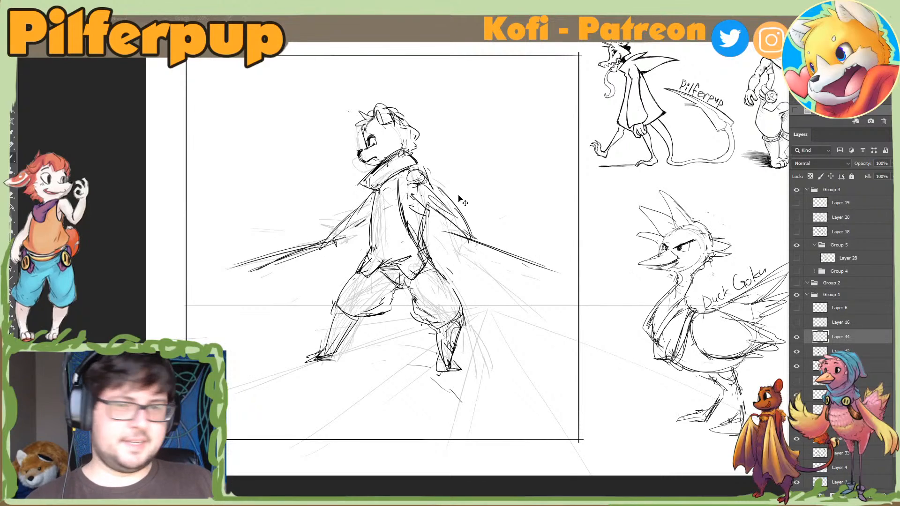
# Step: Paste the picture of the red heart and pink character onto the canvas and place it over the sketches
pyautogui.hotkey('ctrl', 'v')
pyautogui.hotkey('ctrl', 't')
pyautogui.moveTo(539, 211); pyautogui.dragTo(748, 90)
pyautogui.moveTo(668, 134); pyautogui.dragTo(650, 275)
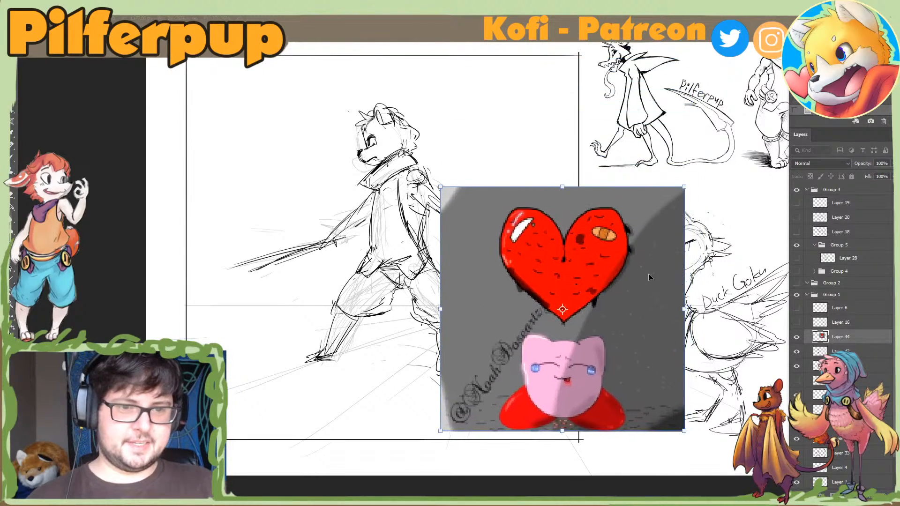
pyautogui.press('Return')
# Step: Try strokes around the pink character's eyes and below its mouth, undoing the unwanted ones
pyautogui.moveTo(535, 369); pyautogui.dragTo(527, 373)
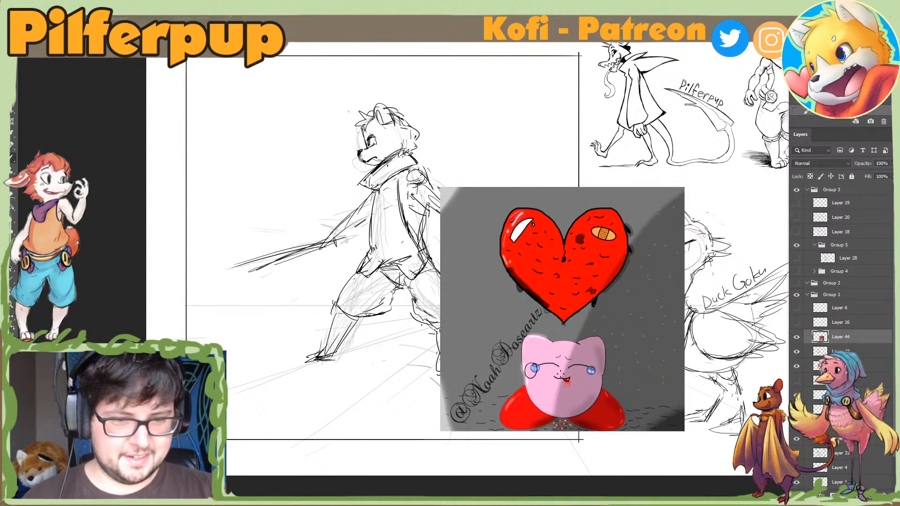
pyautogui.hotkey('ctrl', 'z')
pyautogui.moveTo(592, 369); pyautogui.dragTo(584, 372)
pyautogui.scroll(3, 594, 396)
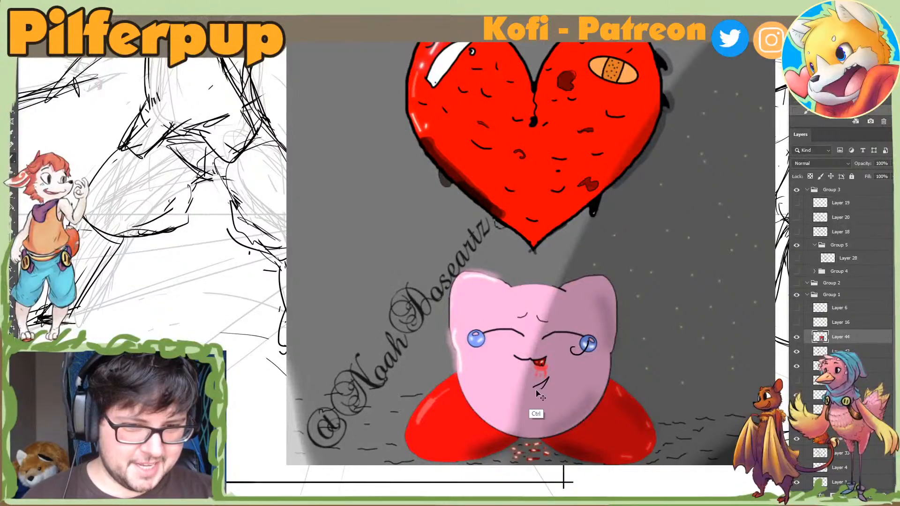
pyautogui.keyDown('alt'); pyautogui.click(557, 411); pyautogui.keyUp('alt')
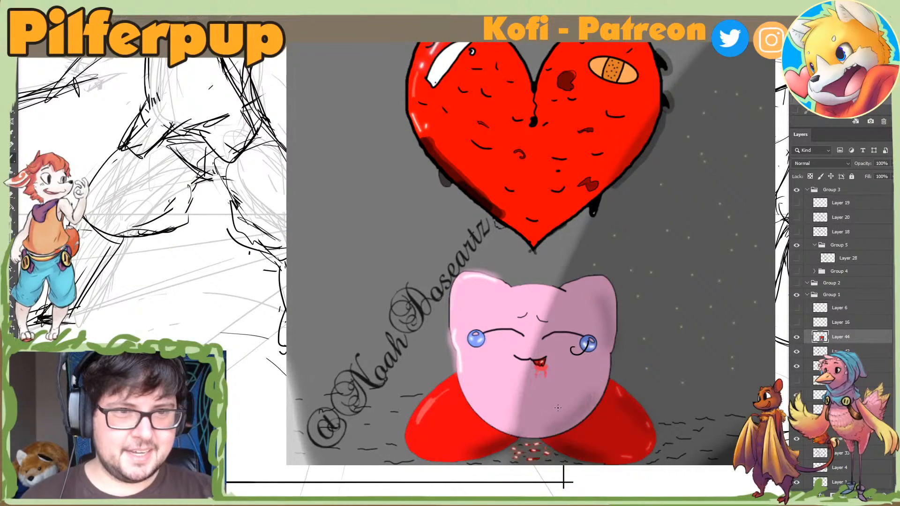
pyautogui.scroll(-3, 562, 409)
pyautogui.scroll(-2, 587, 420)
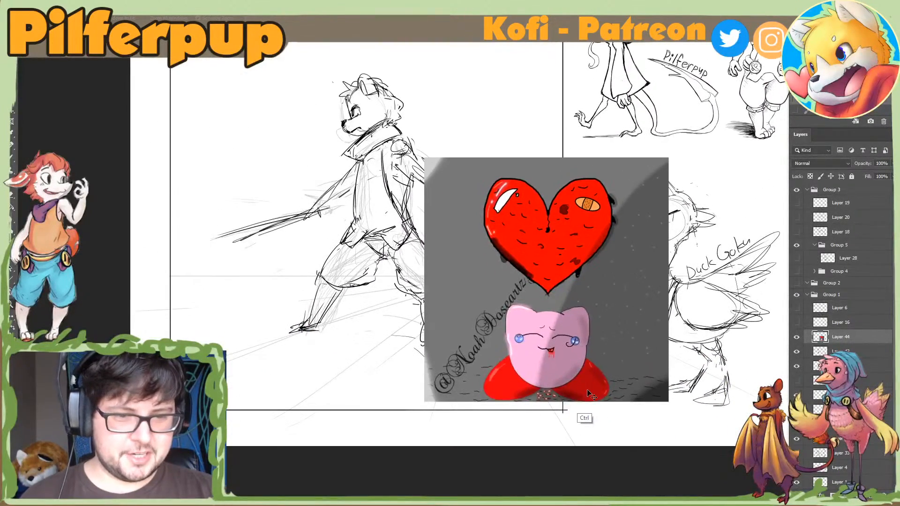
# Step: Scale the pasted heart picture down to about half size and move it into the space below the duck sketch
pyautogui.hotkey('ctrl', 't')
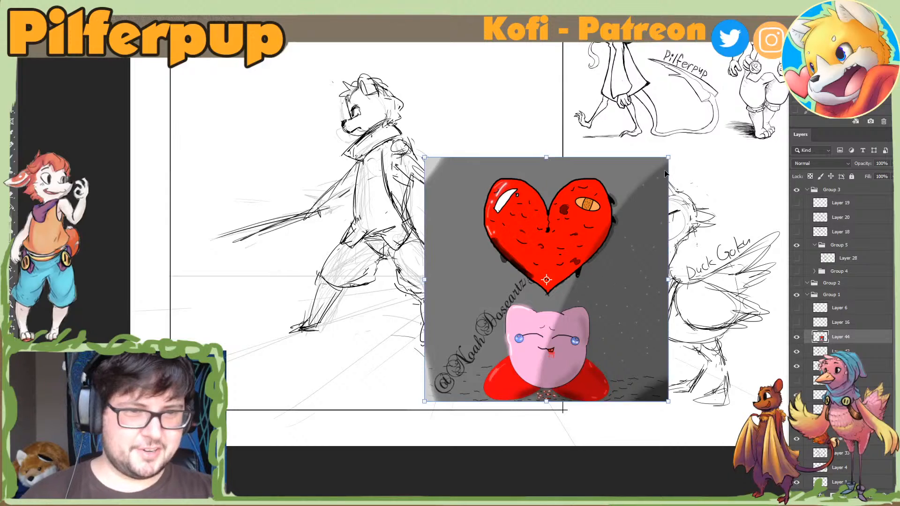
pyautogui.moveTo(669, 158); pyautogui.dragTo(540, 286)
pyautogui.moveTo(505, 347); pyautogui.dragTo(616, 374)
pyautogui.press('Return')
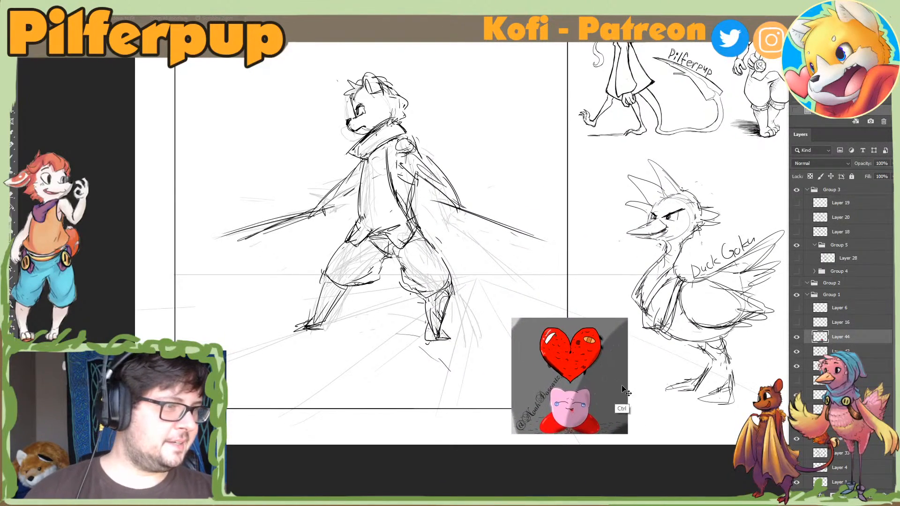
# Step: Paint over the small black dashes inside the heart with its red fill using a hard round brush
pyautogui.click(578, 358)
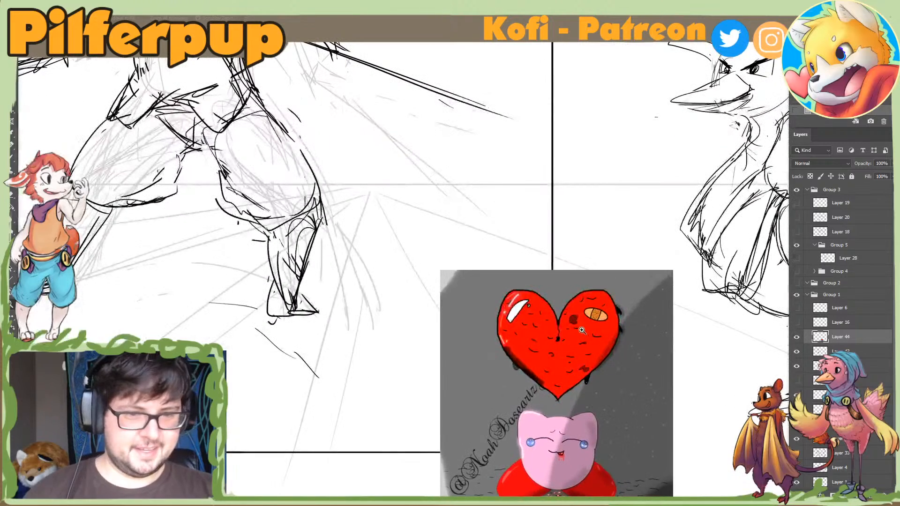
pyautogui.rightClick(588, 327)
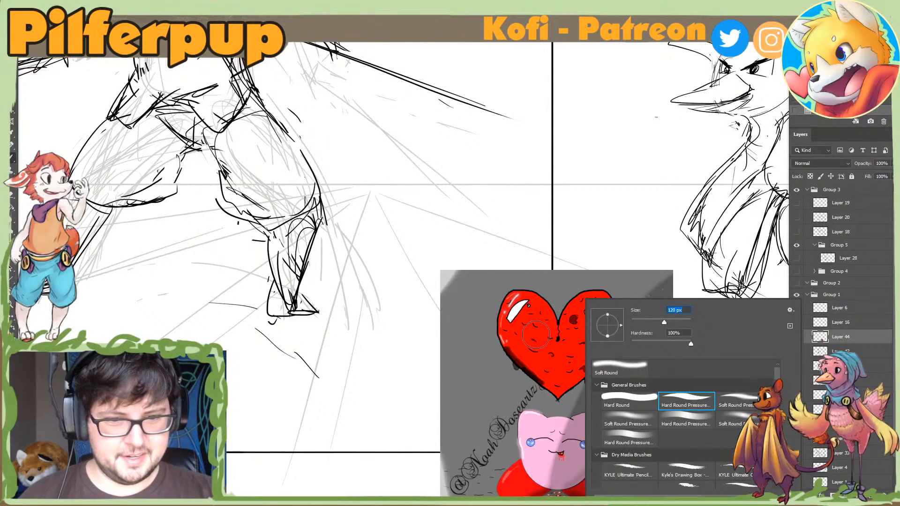
pyautogui.moveTo(536, 335); pyautogui.dragTo(538, 333)
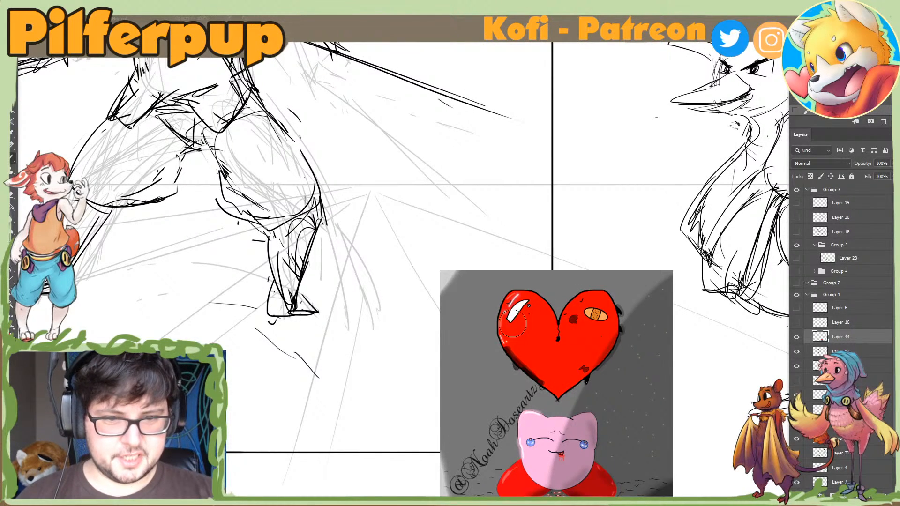
# Step: Shrink the brush, sample black from the heart's outline and draw jagged cracks down its centre and in from the side
pyautogui.rightClick(561, 294)
pyautogui.keyDown('alt'); pyautogui.click(558, 339); pyautogui.keyUp('alt')
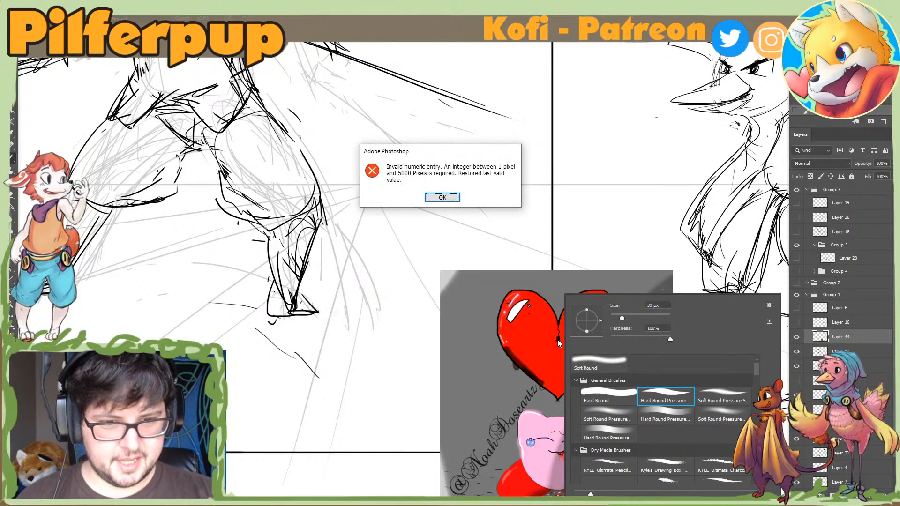
pyautogui.press('Return')
pyautogui.keyDown('alt'); pyautogui.click(558, 339); pyautogui.keyUp('alt')
pyautogui.rightClick(561, 336)
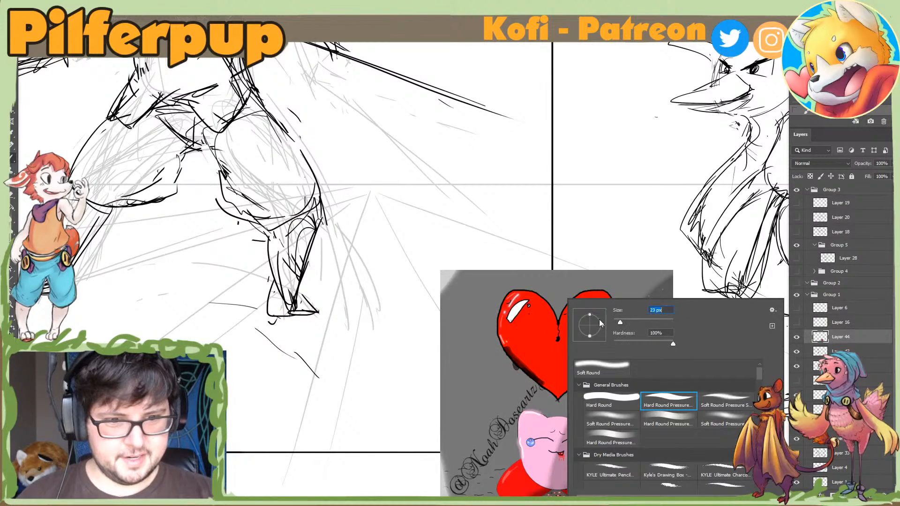
pyautogui.press('Escape')
pyautogui.moveTo(559, 329); pyautogui.dragTo(552, 353)
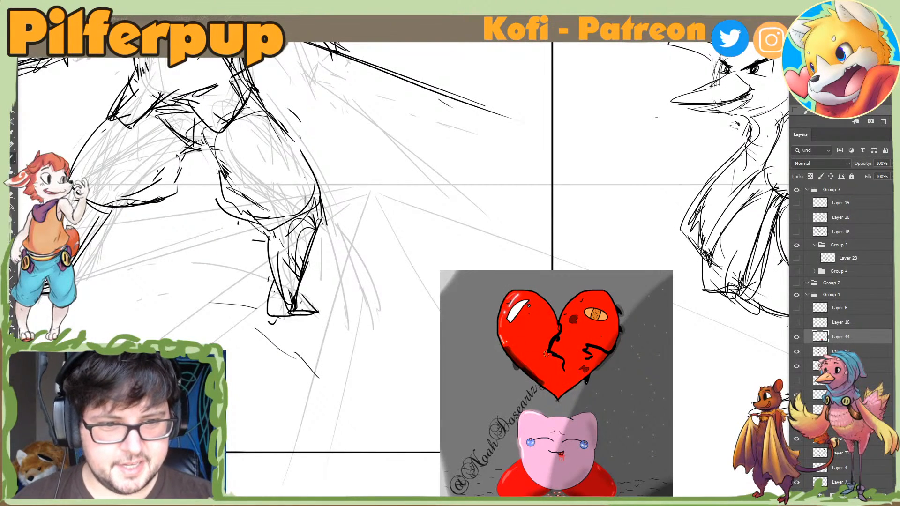
# Step: Try a thicker, chipped black outline along the heart's lower edge, erasing and undoing strokes
pyautogui.moveTo(503, 348); pyautogui.dragTo(528, 372)
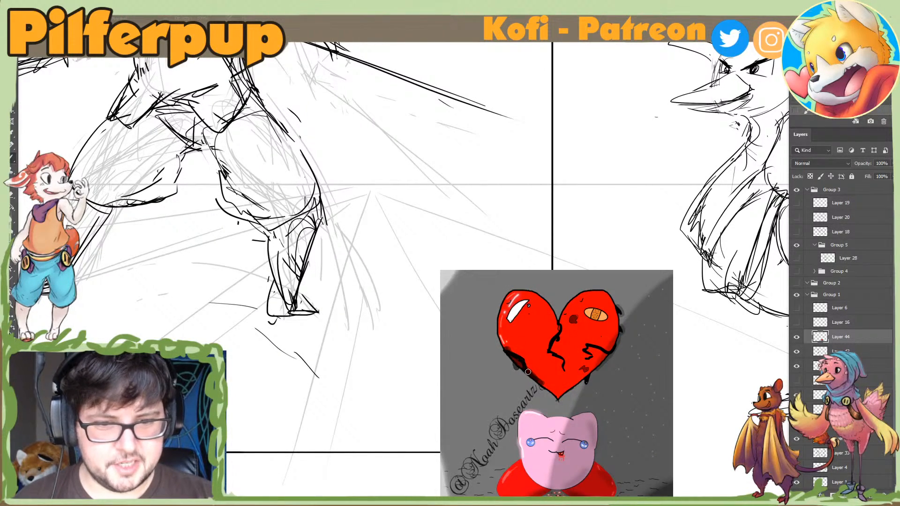
pyautogui.hotkey('ctrl', 'z')
pyautogui.press('e')
pyautogui.click(506, 360)
pyautogui.press('b')
pyautogui.hotkey('ctrl', 'z')
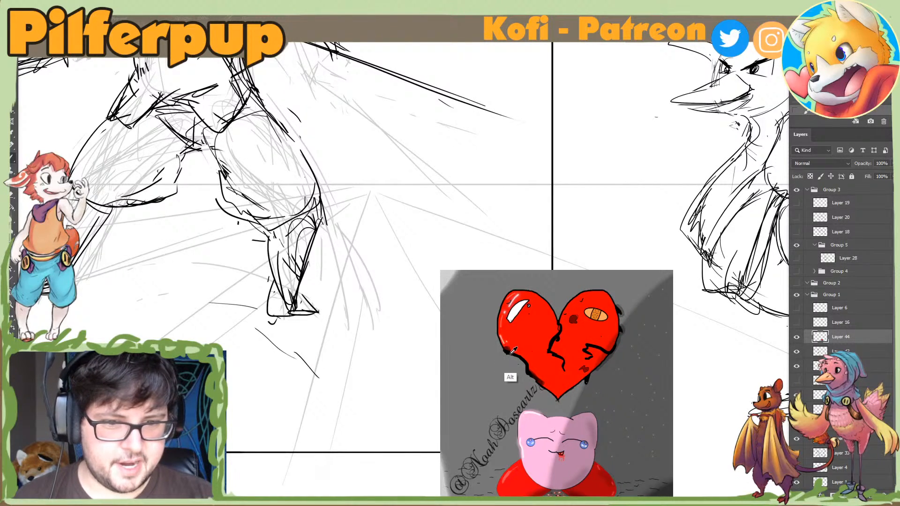
pyautogui.moveTo(512, 353); pyautogui.dragTo(532, 379)
pyautogui.hotkey('ctrl', 'z')
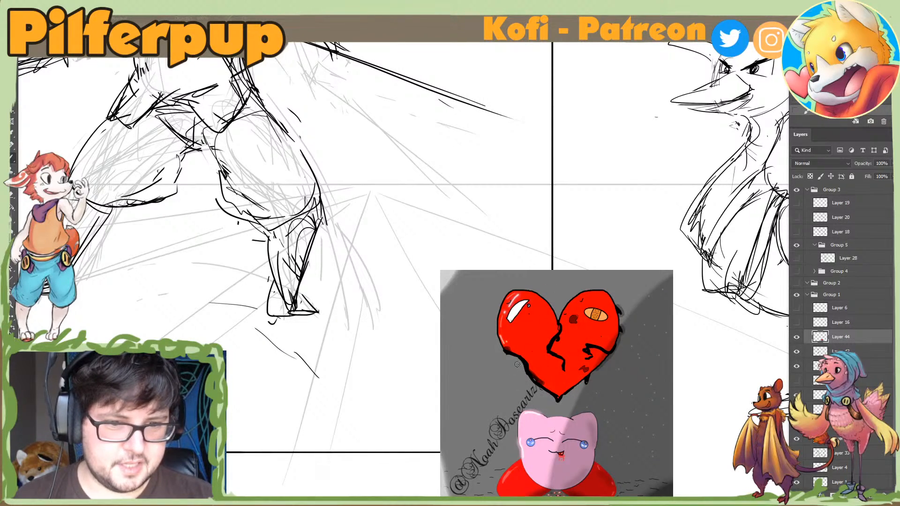
pyautogui.hotkey('ctrl', 'z')
# Step: Try an arrow pointing at the heart's side crack, and undo it together with the outline and side-crack strokes
pyautogui.moveTo(622, 389); pyautogui.dragTo(609, 369)
pyautogui.moveTo(608, 380); pyautogui.dragTo(621, 370)
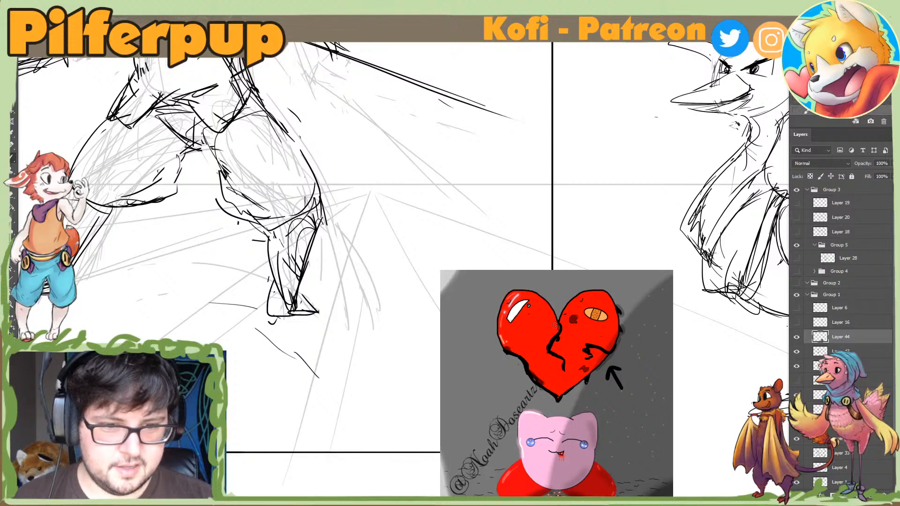
pyautogui.hotkey('ctrl', 'z')
pyautogui.hotkey('ctrl', 'z')
pyautogui.hotkey('ctrl', 'z')
pyautogui.hotkey('ctrl', 'z')
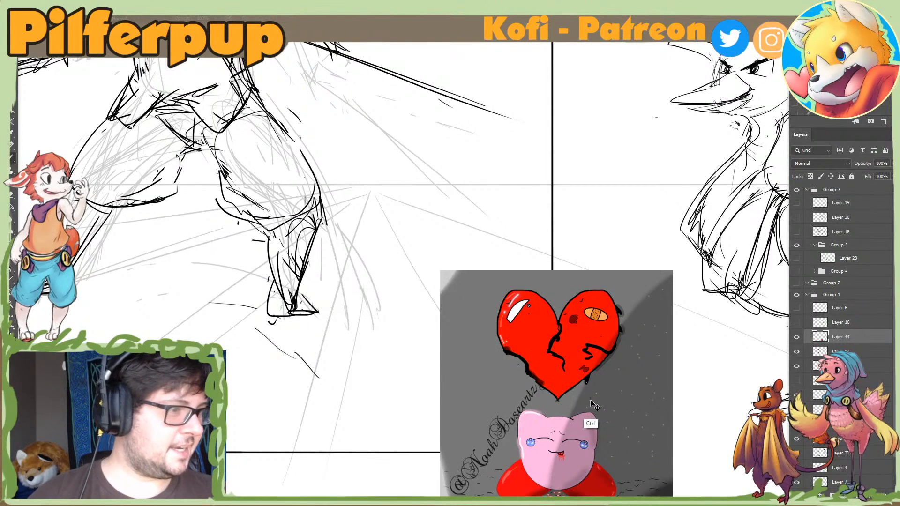
pyautogui.hotkey('ctrl', 'z')
pyautogui.hotkey('ctrl', 'z')
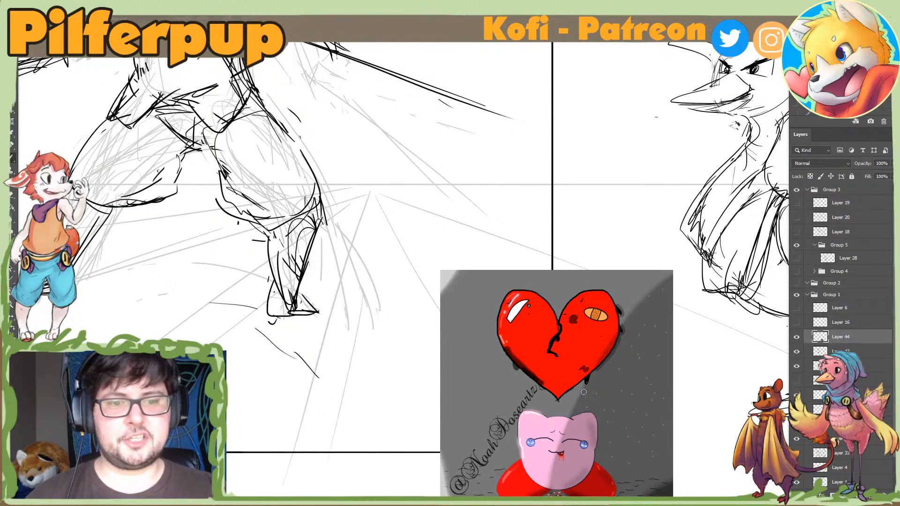
pyautogui.hotkey('ctrl', 'z')
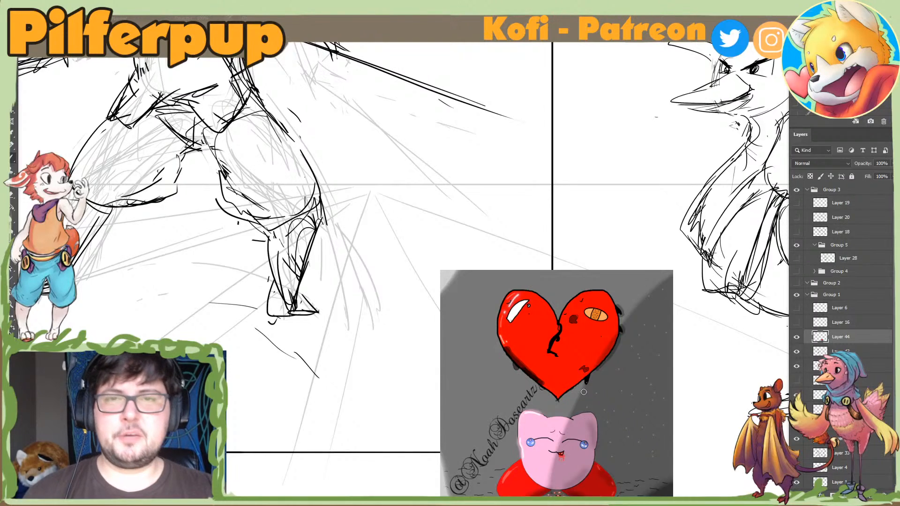
# Step: Draw a black box above the heart picture containing a small dot, a larger oval dot and a tiny central dot
pyautogui.scroll(1, 509, 194)
pyautogui.moveTo(405, 148)
pyautogui.mouseDown()
pyautogui.moveTo(396, 248)
pyautogui.moveTo(456, 147)
pyautogui.moveTo(416, 155)
pyautogui.moveTo(426, 176)
pyautogui.mouseUp()
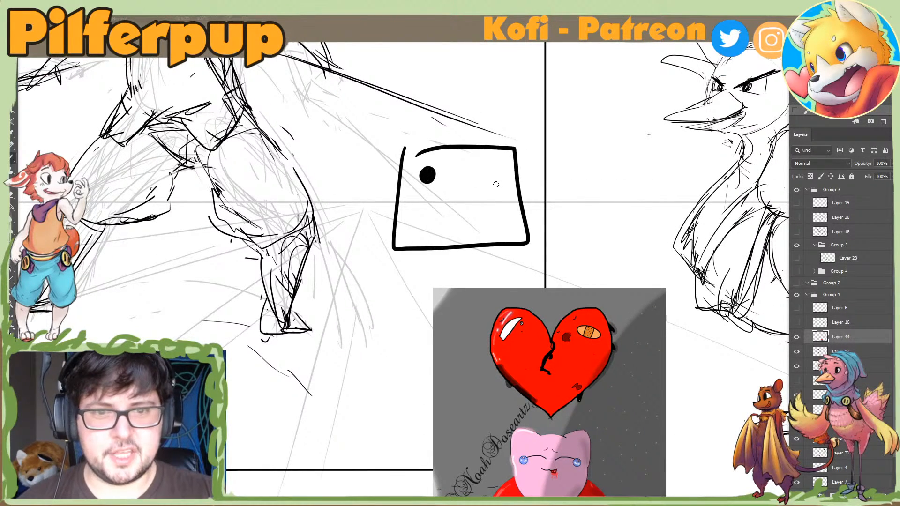
pyautogui.moveTo(496, 185)
pyautogui.mouseDown()
pyautogui.moveTo(498, 173)
pyautogui.moveTo(488, 181)
pyautogui.mouseUp()
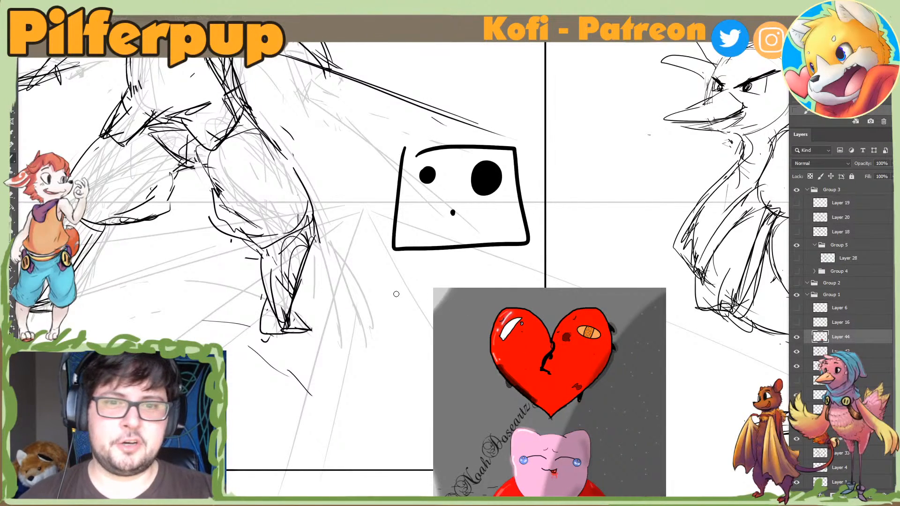
# Step: Try arrows pointing at the dots inside the box, and undo each one
pyautogui.moveTo(396, 294); pyautogui.dragTo(427, 239)
pyautogui.hotkey('ctrl', 'z')
pyautogui.moveTo(398, 208); pyautogui.dragTo(422, 192)
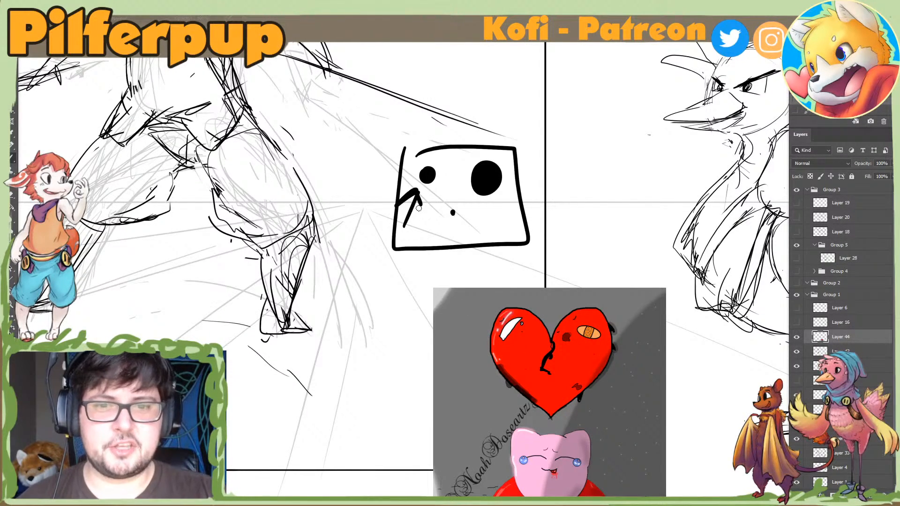
pyautogui.hotkey('ctrl', 'z')
pyautogui.moveTo(431, 281); pyautogui.dragTo(473, 209)
pyautogui.hotkey('ctrl', 'z')
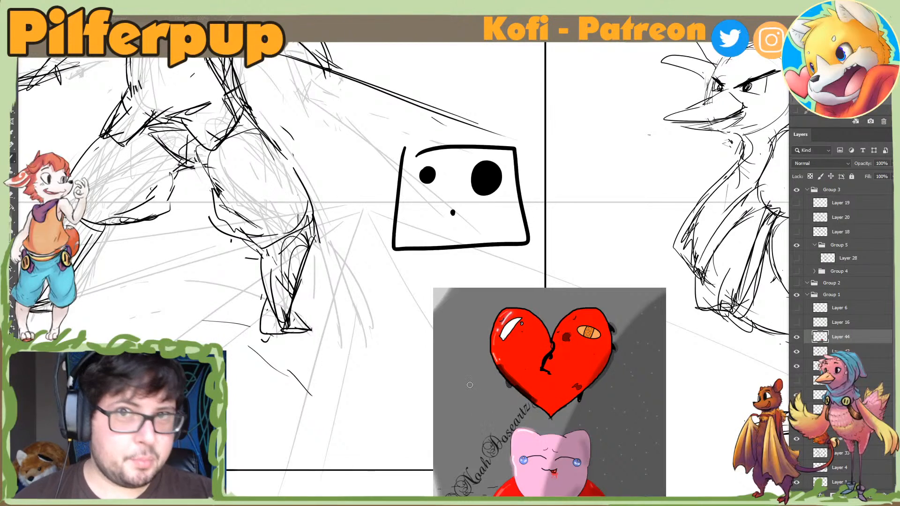
# Step: Enlarge the brush and stamp a big black circle over the tiny dot in the box
pyautogui.rightClick(469, 211)
pyautogui.click(556, 233)
pyautogui.click(470, 209)
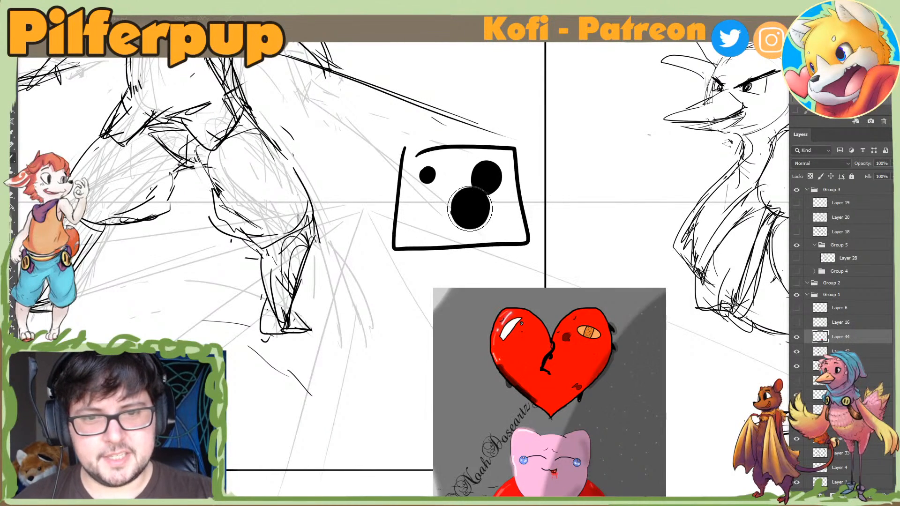
# Step: Stamp a medium black dot in the box's lower right corner, shrink the brush, and stamp two small dots in empty spots
pyautogui.click(508, 225)
pyautogui.rightClick(503, 206)
pyautogui.click(546, 232)
pyautogui.click(453, 179)
pyautogui.click(419, 223)
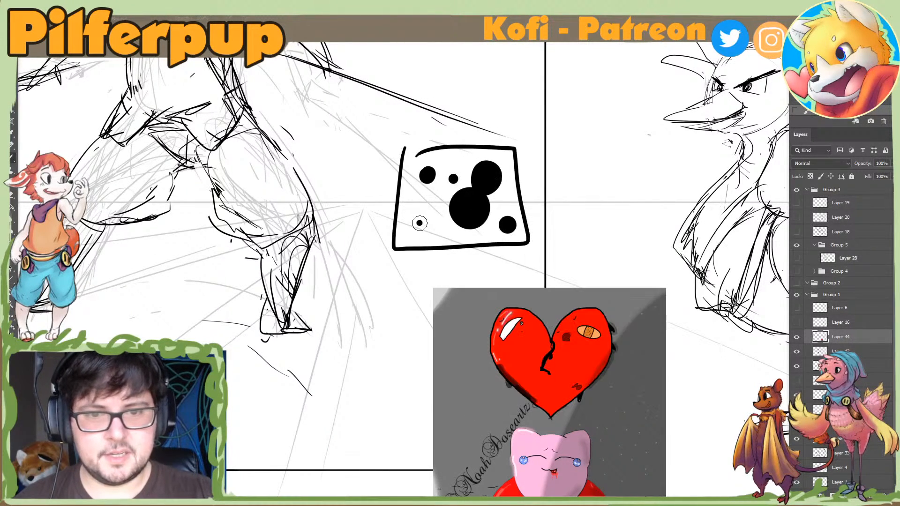
# Step: Scatter many small black dots around the larger circles throughout the box's remaining empty areas
pyautogui.click(449, 157)
pyautogui.click(509, 207)
pyautogui.click(470, 240)
pyautogui.click(428, 205)
pyautogui.click(416, 195)
pyautogui.click(466, 165)
pyautogui.click(445, 235)
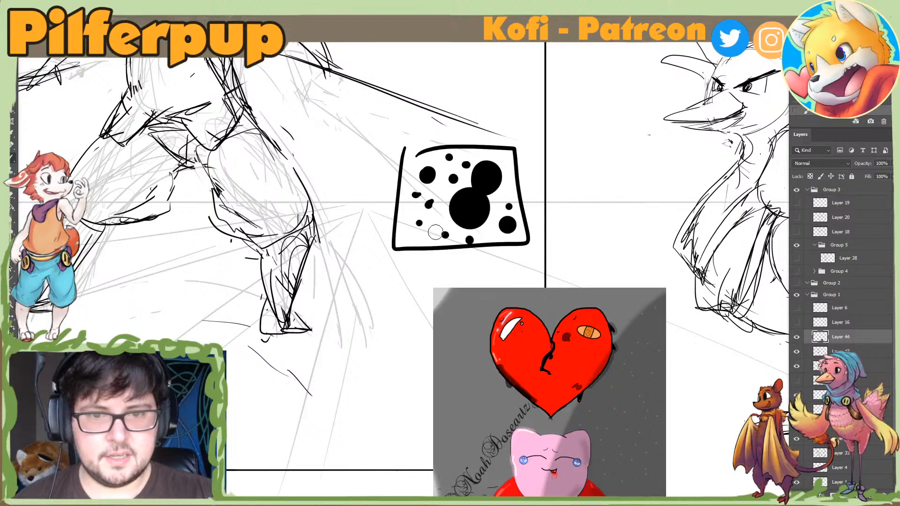
pyautogui.click(407, 235)
pyautogui.click(409, 202)
pyautogui.click(408, 165)
pyautogui.click(428, 207)
pyautogui.moveTo(435, 151); pyautogui.dragTo(437, 159)
pyautogui.click(464, 179)
pyautogui.click(499, 215)
pyautogui.click(504, 181)
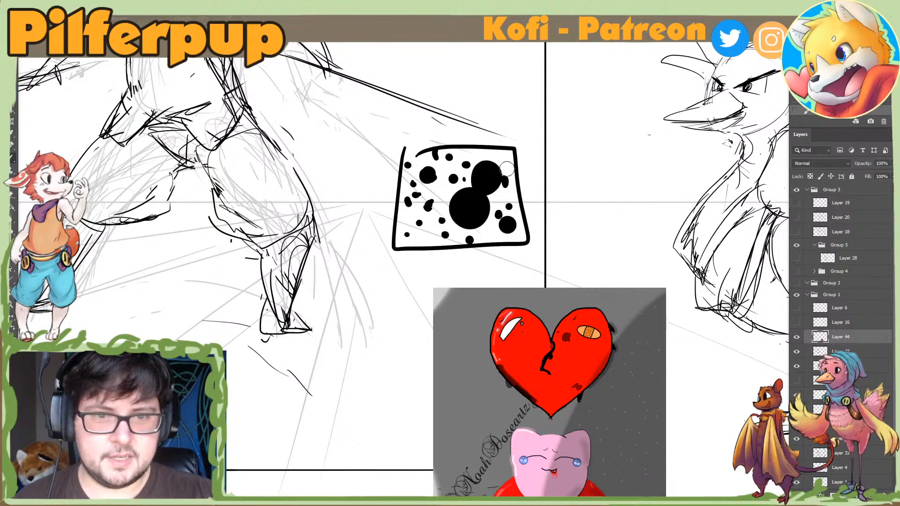
# Step: Fill gaps between the dots with short black dashes near the box's upper edge and centre
pyautogui.moveTo(502, 157); pyautogui.dragTo(505, 167)
pyautogui.moveTo(486, 153); pyautogui.dragTo(474, 155)
pyautogui.moveTo(451, 195); pyautogui.dragTo(447, 199)
pyautogui.moveTo(440, 204); pyautogui.dragTo(434, 210)
# Step: Try longer curved strokes between the dots in the box, and undo them
pyautogui.moveTo(493, 163)
pyautogui.mouseDown()
pyautogui.moveTo(454, 189)
pyautogui.moveTo(479, 222)
pyautogui.moveTo(500, 227)
pyautogui.mouseUp()
pyautogui.hotkey('ctrl', 'z')
pyautogui.hotkey('ctrl', 'z')
pyautogui.moveTo(454, 167); pyautogui.dragTo(414, 186)
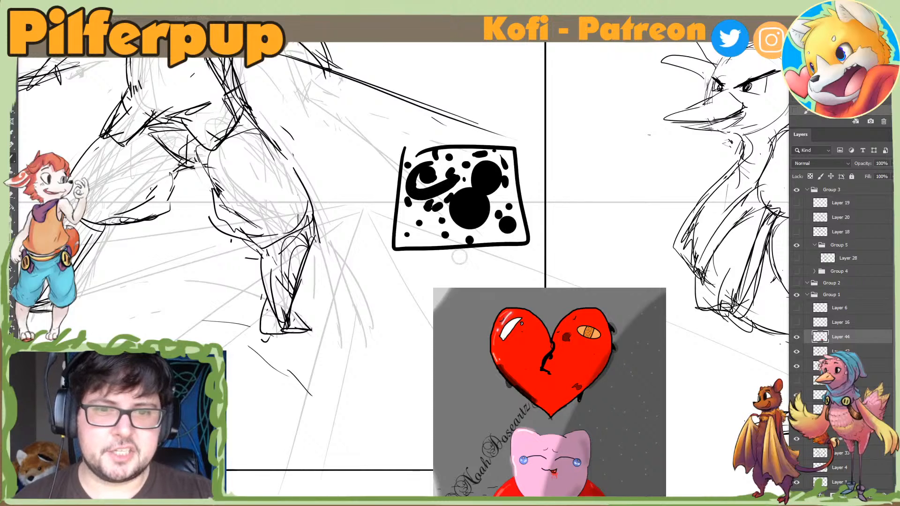
pyautogui.hotkey('ctrl', 'z')
pyautogui.hotkey('ctrl', 'z')
pyautogui.hotkey('ctrl', 'z')
pyautogui.hotkey('ctrl', 'z')
pyautogui.hotkey('ctrl', 'z')
# Step: Erase the two big overlapping circles in the box and stamp evenly sized small dots in their place
pyautogui.press('e')
pyautogui.moveTo(473, 213)
pyautogui.mouseDown()
pyautogui.moveTo(485, 168)
pyautogui.moveTo(478, 221)
pyautogui.moveTo(482, 176)
pyautogui.mouseUp()
pyautogui.press('b')
pyautogui.click(459, 210)
pyautogui.click(479, 181)
pyautogui.click(485, 161)
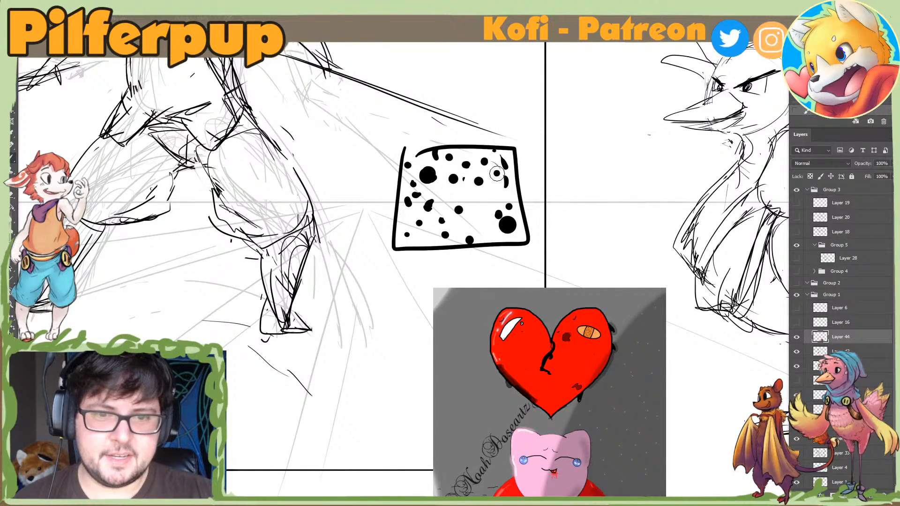
pyautogui.click(496, 175)
pyautogui.click(474, 209)
pyautogui.click(443, 194)
pyautogui.click(500, 200)
# Step: Erase the two medium dots in the box and stamp small dots in the emptied spots
pyautogui.press('e')
pyautogui.moveTo(508, 230); pyautogui.dragTo(511, 224)
pyautogui.moveTo(428, 174); pyautogui.dragTo(427, 177)
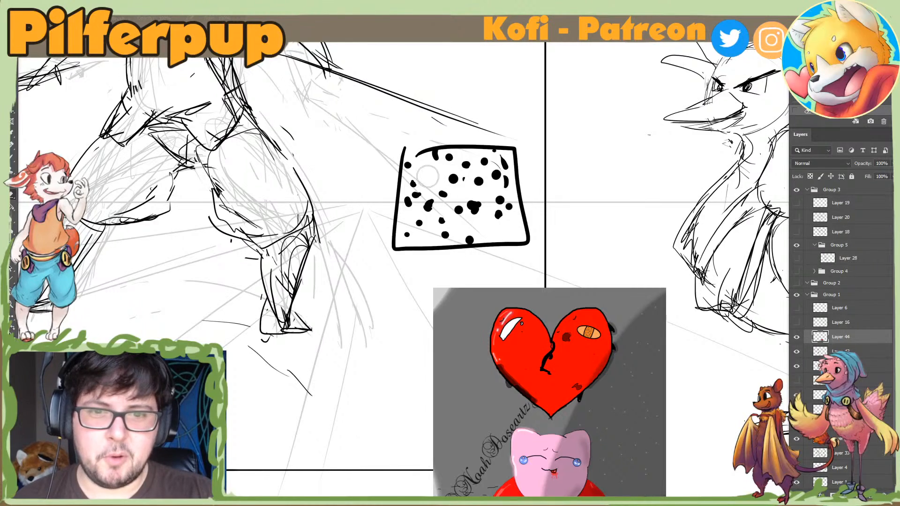
pyautogui.press('b')
pyautogui.click(426, 177)
pyautogui.click(488, 233)
pyautogui.click(512, 226)
pyautogui.click(514, 216)
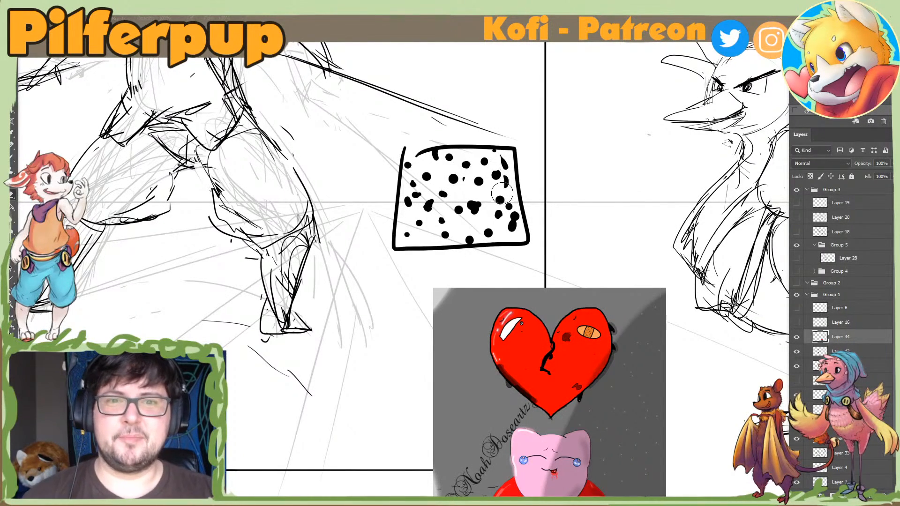
# Step: Clear the dots around the box's upper centre, leaving one isolated dot in the open area
pyautogui.moveTo(478, 187)
pyautogui.mouseDown()
pyautogui.moveTo(482, 181)
pyautogui.moveTo(458, 179)
pyautogui.moveTo(486, 191)
pyautogui.moveTo(473, 180)
pyautogui.mouseUp()
pyautogui.press('b')
pyautogui.hotkey('ctrl', 'z')
pyautogui.press('b')
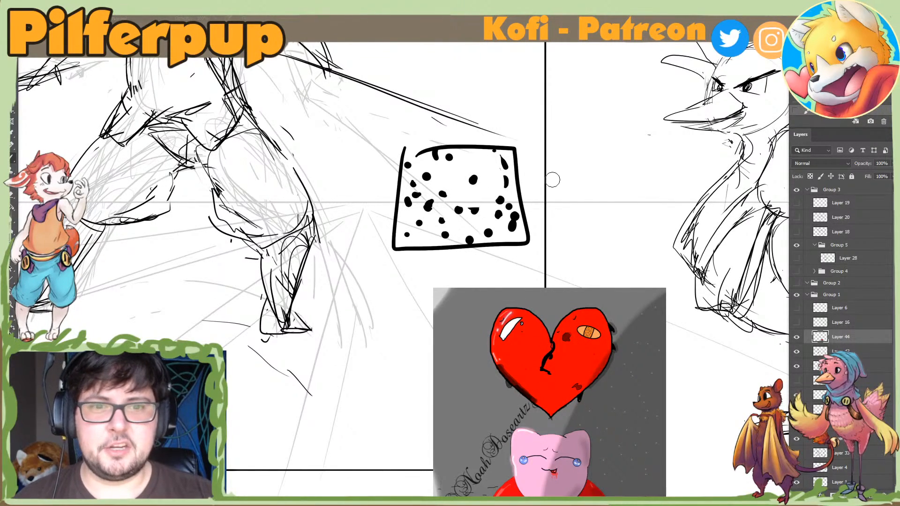
pyautogui.moveTo(562, 155)
pyautogui.mouseDown()
pyautogui.moveTo(499, 165)
pyautogui.moveTo(503, 173)
pyautogui.mouseUp()
pyautogui.hotkey('ctrl', 'z')
pyautogui.hotkey('ctrl', 'z')
pyautogui.press('e')
pyautogui.moveTo(451, 197)
pyautogui.mouseDown()
pyautogui.moveTo(490, 157)
pyautogui.moveTo(450, 168)
pyautogui.mouseUp()
# Step: Erase the dotted box above the heart picture
pyautogui.press('z')
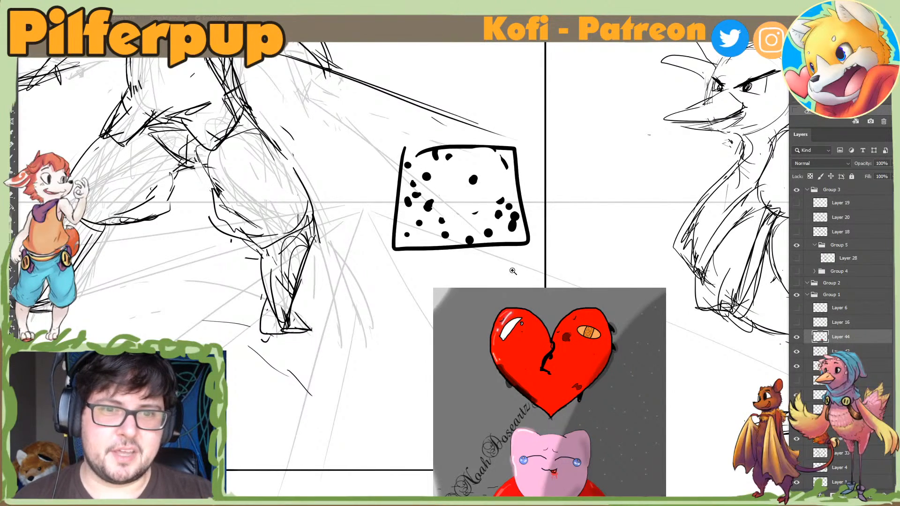
pyautogui.keyDown('alt'); pyautogui.click(519, 261); pyautogui.keyUp('alt')
pyautogui.keyDown('alt'); pyautogui.click(520, 262); pyautogui.keyUp('alt')
pyautogui.press('e')
pyautogui.moveTo(464, 207)
pyautogui.mouseDown()
pyautogui.moveTo(448, 244)
pyautogui.moveTo(508, 201)
pyautogui.moveTo(469, 250)
pyautogui.moveTo(515, 240)
pyautogui.mouseUp()
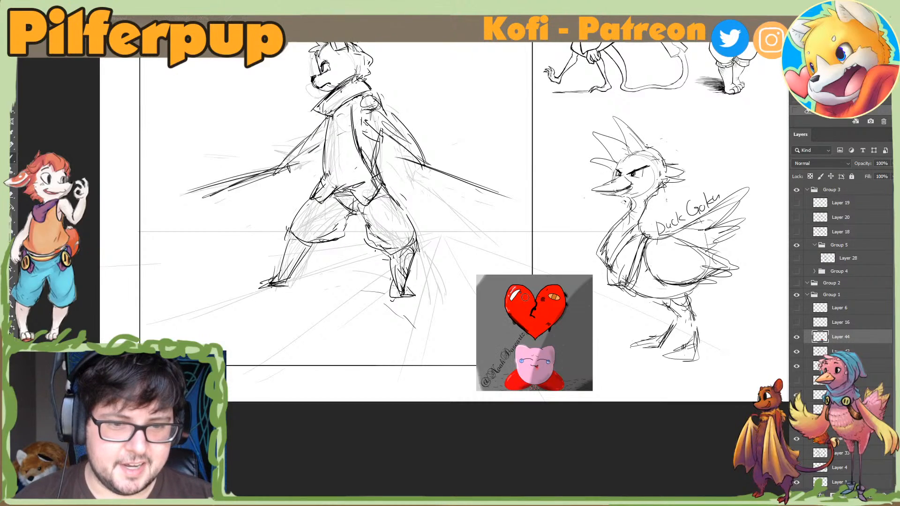
# Step: Try a brush stroke near the heart's lower tip in the pasted picture, and undo it
pyautogui.rightClick(529, 295)
pyautogui.press('Escape')
pyautogui.press('z')
pyautogui.click(553, 339)
pyautogui.click(553, 339)
pyautogui.press('b')
pyautogui.moveTo(465, 329)
pyautogui.mouseDown()
pyautogui.moveTo(492, 300)
pyautogui.moveTo(500, 323)
pyautogui.mouseUp()
pyautogui.hotkey('ctrl', 'z')
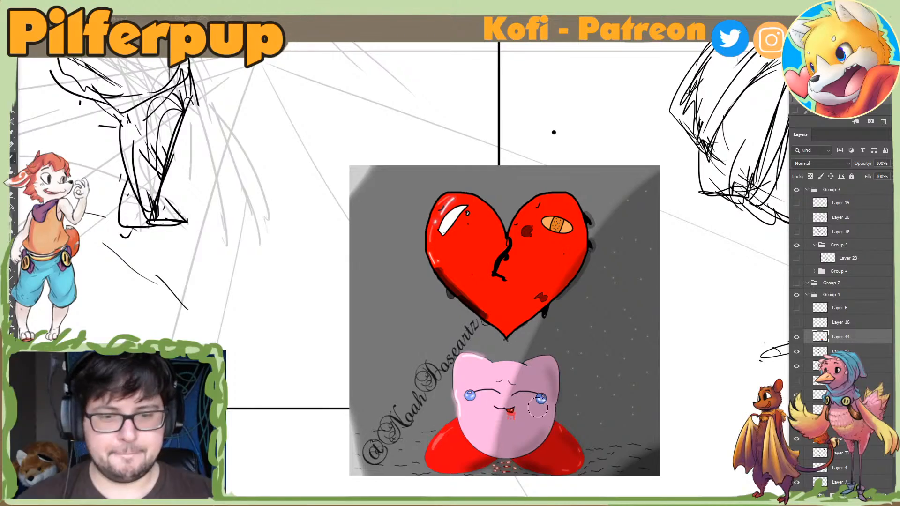
# Step: Delete the pasted heart picture and Layer 44, and toggle the visibility of Layer 43 off and on
pyautogui.press('r')
pyautogui.moveTo(551, 439); pyautogui.dragTo(585, 388)
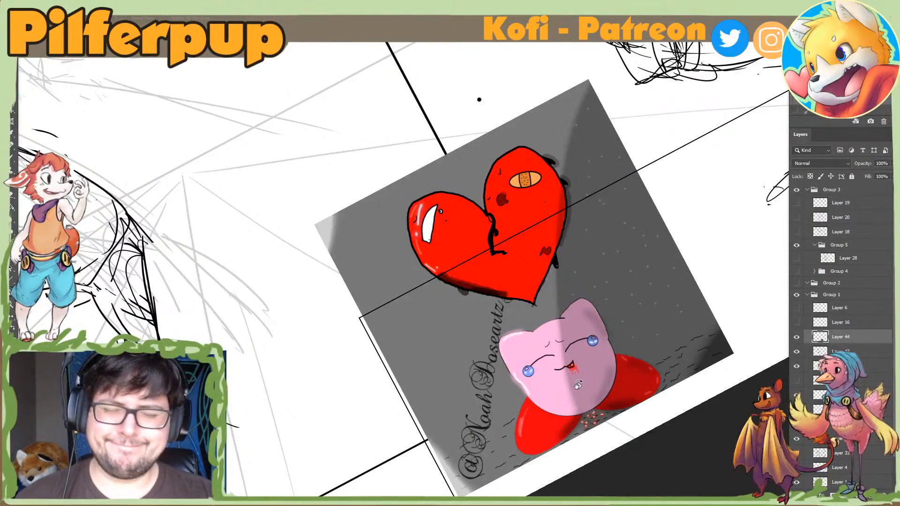
pyautogui.press('Escape')
pyautogui.press('z')
pyautogui.keyDown('alt'); pyautogui.click(571, 376); pyautogui.keyUp('alt')
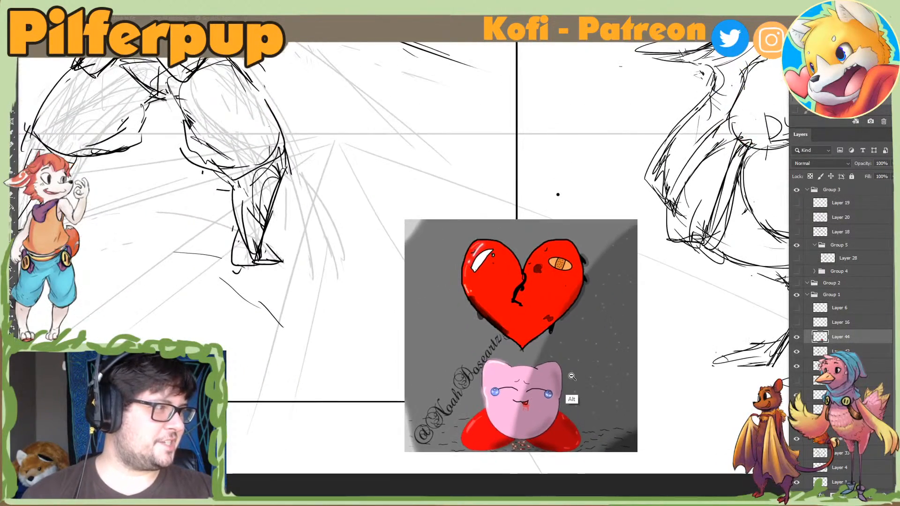
pyautogui.keyDown('alt'); pyautogui.click(571, 377); pyautogui.keyUp('alt')
pyautogui.press('Delete')
pyautogui.moveTo(567, 292)
pyautogui.mouseDown()
pyautogui.moveTo(573, 325)
pyautogui.moveTo(598, 368)
pyautogui.mouseUp()
pyautogui.keyDown('alt'); pyautogui.click(570, 325); pyautogui.keyUp('alt')
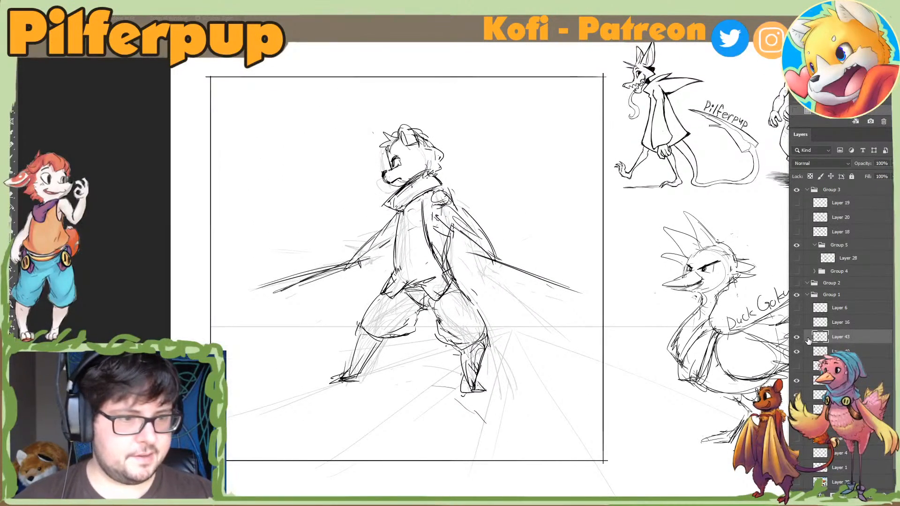
pyautogui.click(797, 337)
pyautogui.click(800, 338)
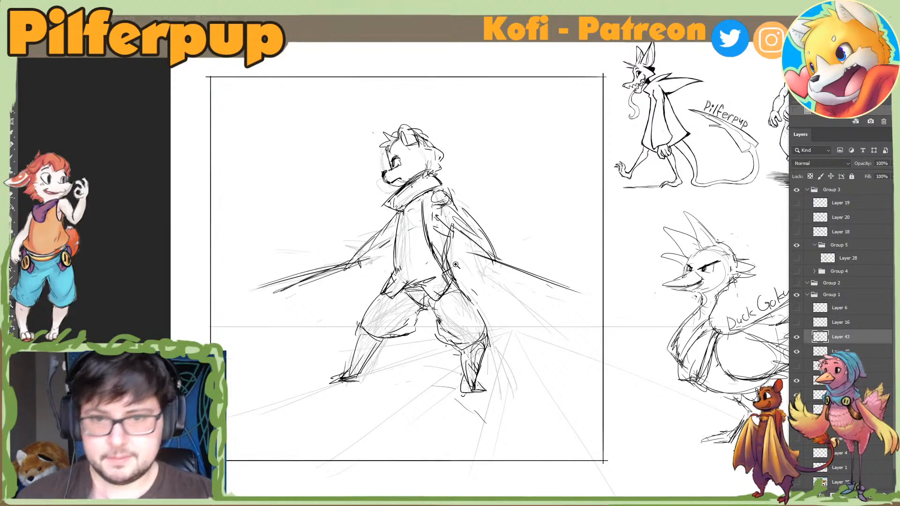
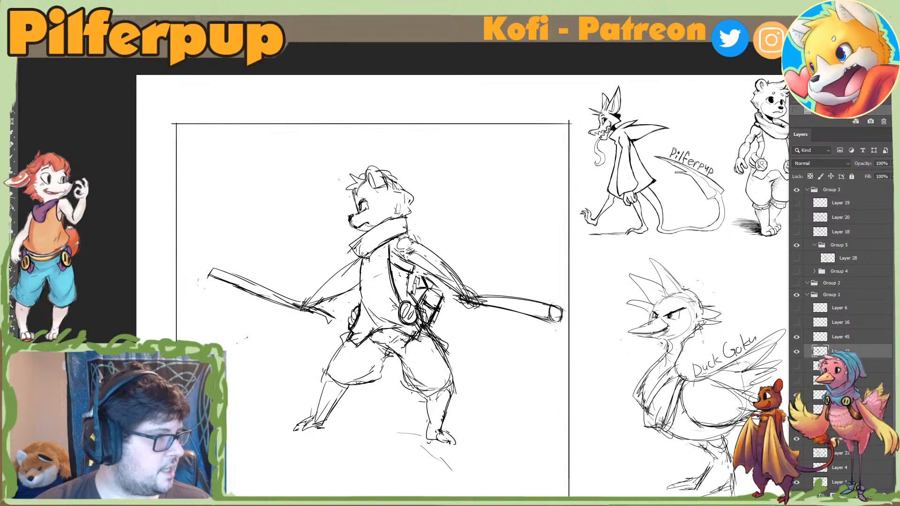
# Step: Bring the browser window with Untitled.gif over the canvas, view the sketched face animation, and close it
pyautogui.moveTo(899, 41); pyautogui.dragTo(563, 46)
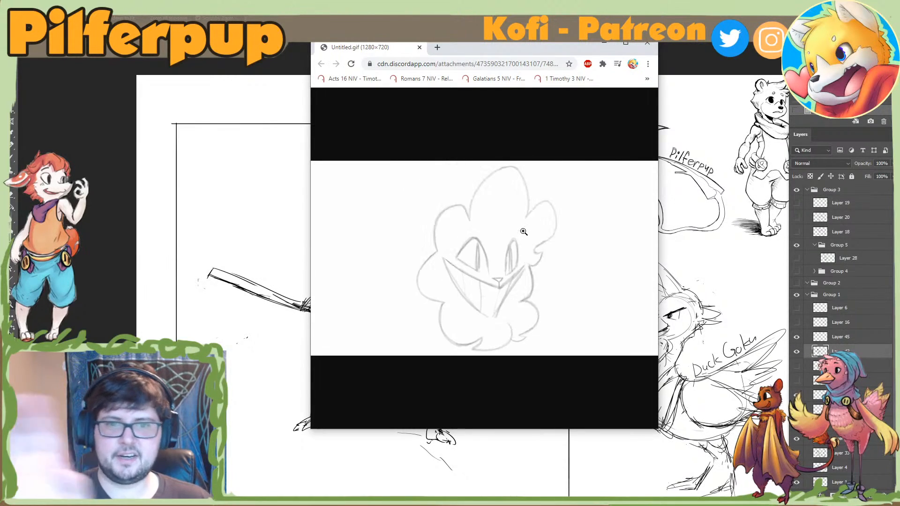
pyautogui.click(648, 43)
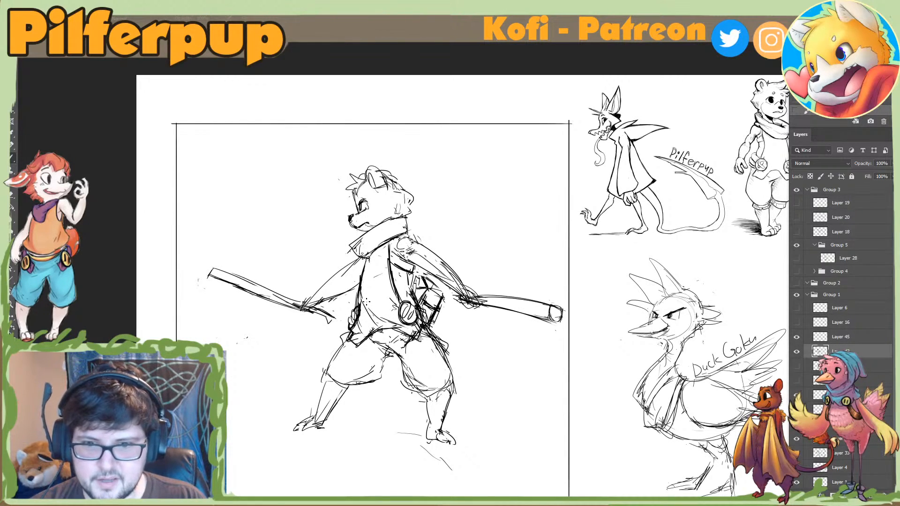
# Step: Redraw the round discs at both of the figure's hips as clean oval outlines, erasing the heavy old lines
pyautogui.moveTo(352, 300)
pyautogui.mouseDown()
pyautogui.moveTo(398, 363)
pyautogui.moveTo(431, 305)
pyautogui.moveTo(366, 287)
pyautogui.moveTo(351, 327)
pyautogui.moveTo(357, 323)
pyautogui.mouseUp()
pyautogui.hotkey('ctrl', 'z')
pyautogui.press('e')
pyautogui.press('b')
pyautogui.press('e')
pyautogui.press('b')
pyautogui.moveTo(354, 305); pyautogui.dragTo(348, 328)
pyautogui.moveTo(402, 303); pyautogui.dragTo(415, 326)
pyautogui.press('b')
pyautogui.moveTo(407, 303)
pyautogui.mouseDown()
pyautogui.moveTo(418, 320)
pyautogui.moveTo(407, 309)
pyautogui.moveTo(401, 322)
pyautogui.moveTo(415, 325)
pyautogui.mouseUp()
pyautogui.press('e')
pyautogui.press('b')
pyautogui.press('e')
pyautogui.moveTo(353, 311); pyautogui.dragTo(355, 319)
pyautogui.press('b')
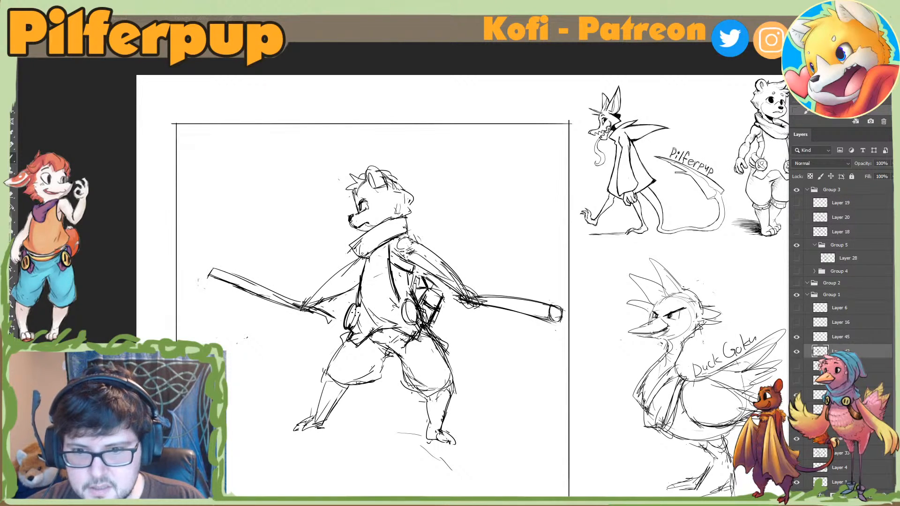
# Step: Add inner detail to the hip discs and rework the lower edge of the figure's vest
pyautogui.moveTo(409, 305); pyautogui.dragTo(415, 317)
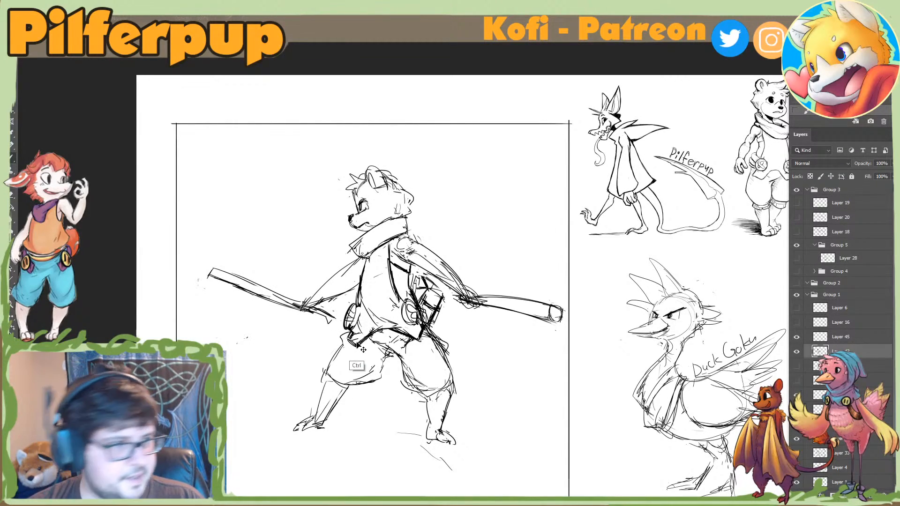
pyautogui.moveTo(368, 339)
pyautogui.mouseDown()
pyautogui.moveTo(375, 341)
pyautogui.moveTo(350, 342)
pyautogui.mouseUp()
pyautogui.press('e')
pyautogui.press('b')
pyautogui.hotkey('ctrl', 'z')
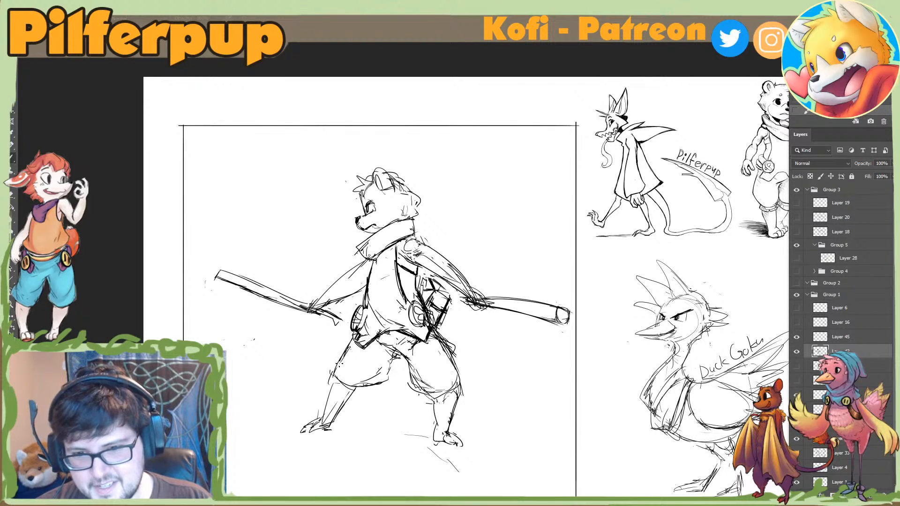
# Step: Refine the shorts' front leg and crotch lines with alternating brush and eraser strokes
pyautogui.moveTo(352, 341); pyautogui.dragTo(330, 375)
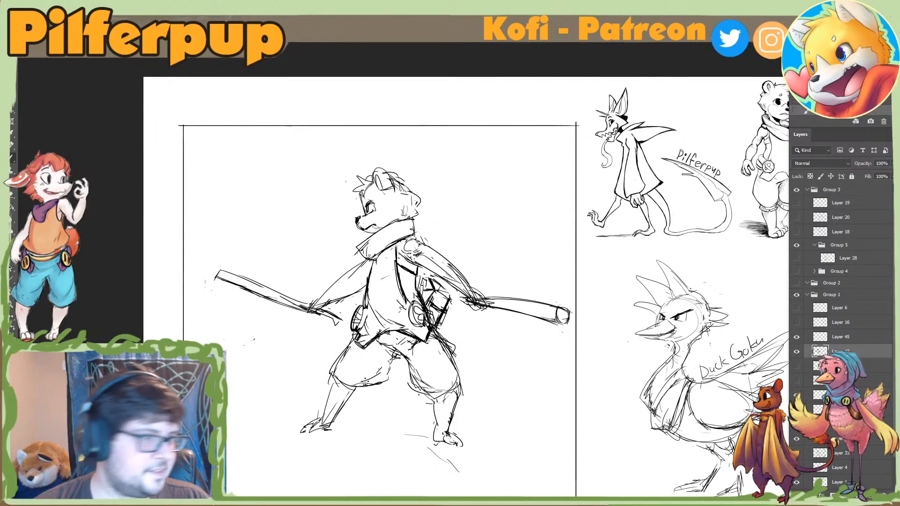
pyautogui.moveTo(360, 413)
pyautogui.mouseDown()
pyautogui.moveTo(335, 376)
pyautogui.moveTo(369, 387)
pyautogui.moveTo(397, 369)
pyautogui.moveTo(401, 349)
pyautogui.moveTo(402, 361)
pyautogui.mouseUp()
pyautogui.press('e')
pyautogui.press('b')
pyautogui.press('e')
pyautogui.press('b')
pyautogui.press('e')
pyautogui.press('b')
pyautogui.press('e')
pyautogui.press('b')
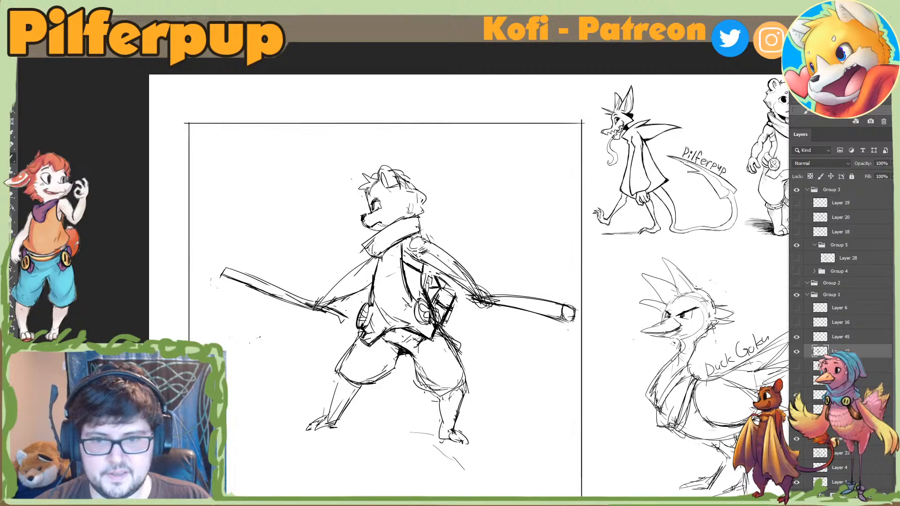
# Step: Try contour strokes on the shorts' rear leg, also with the canvas mirrored, and undo them along with the flip
pyautogui.moveTo(417, 368); pyautogui.dragTo(427, 401)
pyautogui.hotkey('ctrl', 'z')
pyautogui.hotkey('ctrl', 'shift', 'h')
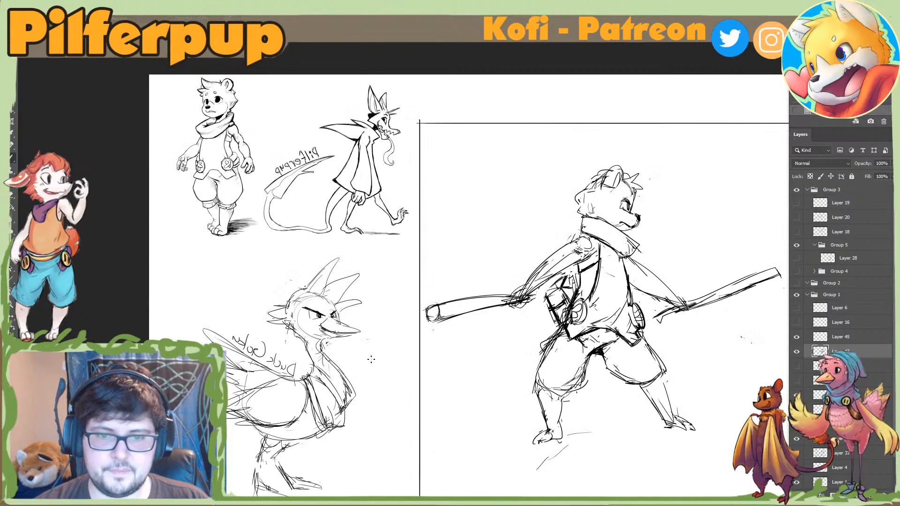
pyautogui.moveTo(548, 354); pyautogui.dragTo(583, 389)
pyautogui.hotkey('ctrl', 'z')
pyautogui.moveTo(540, 365); pyautogui.dragTo(584, 389)
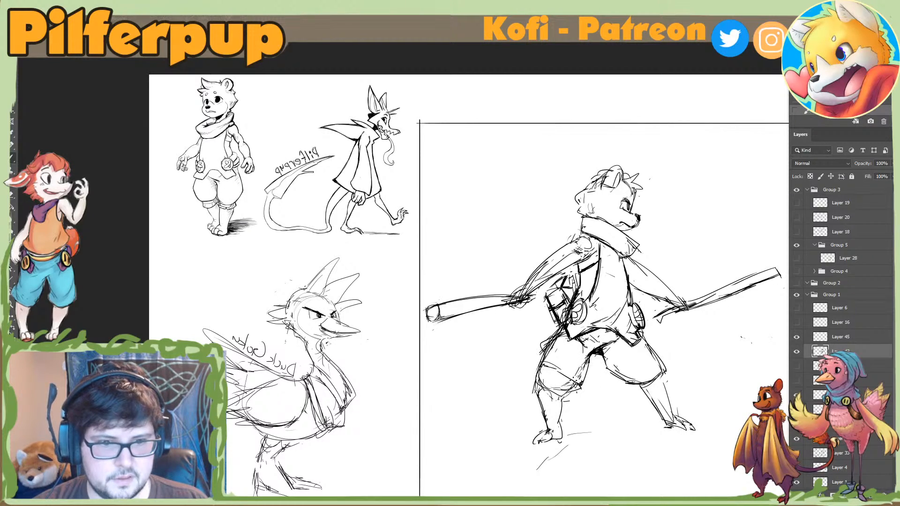
pyautogui.press('ctrl')
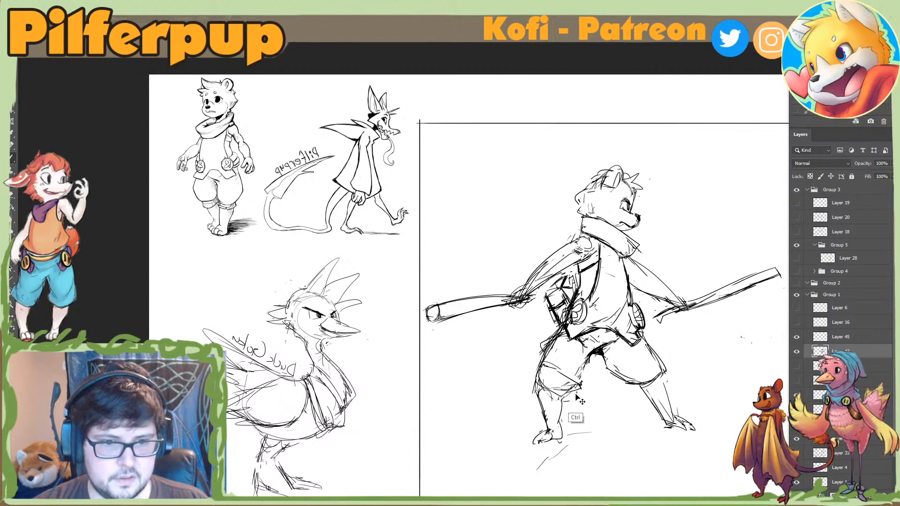
pyautogui.hotkey('ctrl', 'z')
pyautogui.hotkey('ctrl', 'z')
pyautogui.hotkey('ctrl', 'z')
pyautogui.hotkey('ctrl', 'z')
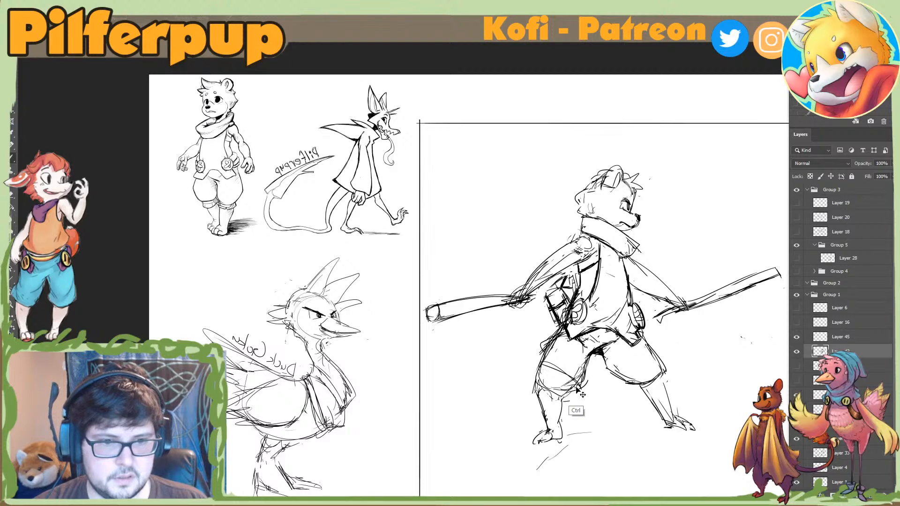
pyautogui.hotkey('ctrl', 'z')
pyautogui.press('F2')
# Step: Clean up the dark crotch area and rework the outline of the shorts' rear leg
pyautogui.press('e')
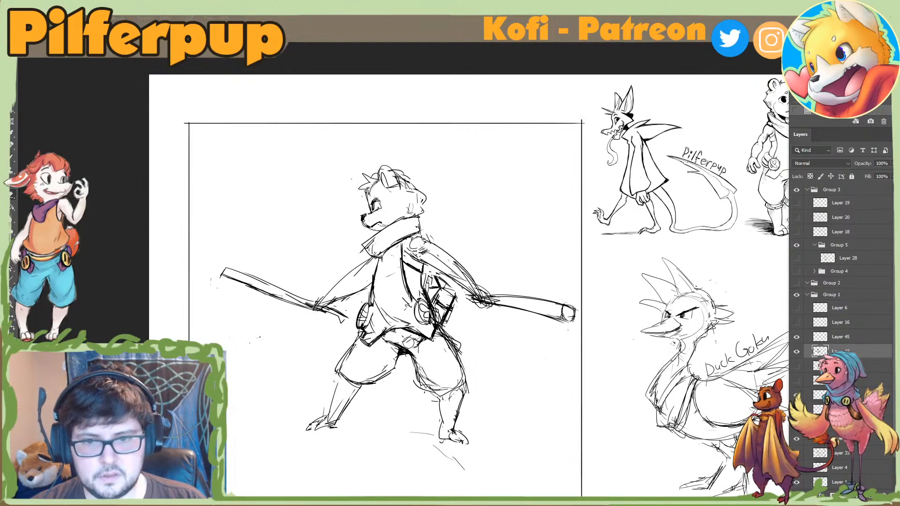
pyautogui.moveTo(400, 355)
pyautogui.mouseDown()
pyautogui.moveTo(405, 349)
pyautogui.moveTo(421, 373)
pyautogui.moveTo(469, 377)
pyautogui.mouseUp()
pyautogui.press('b')
pyautogui.press('e')
pyautogui.press('b')
pyautogui.press('e')
pyautogui.press('b')
pyautogui.hotkey('ctrl', 'z')
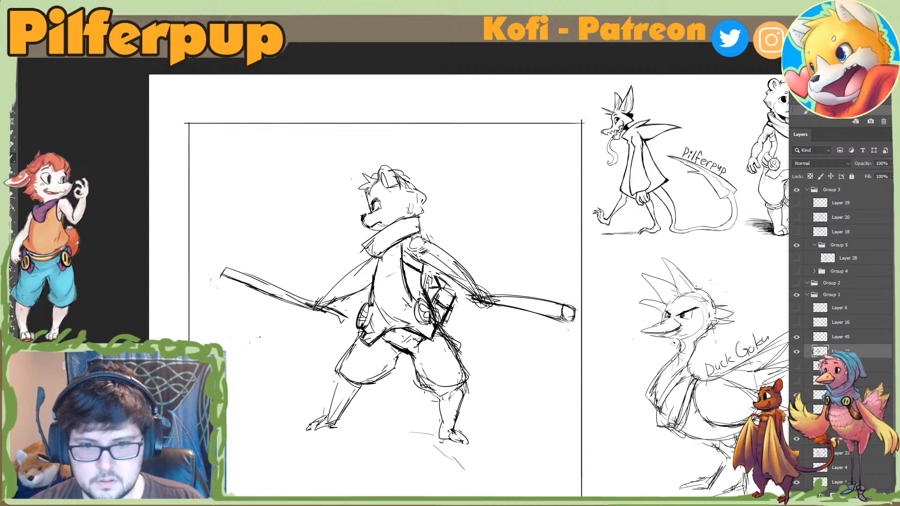
# Step: Tidy the rear leg's shorts cuff and redraw the lines where it meets the lower leg
pyautogui.press('e')
pyautogui.moveTo(416, 388); pyautogui.dragTo(458, 388)
pyautogui.press('b')
pyautogui.hotkey('ctrl', 'z')
pyautogui.press('e')
pyautogui.moveTo(468, 378); pyautogui.dragTo(463, 384)
pyautogui.press('b')
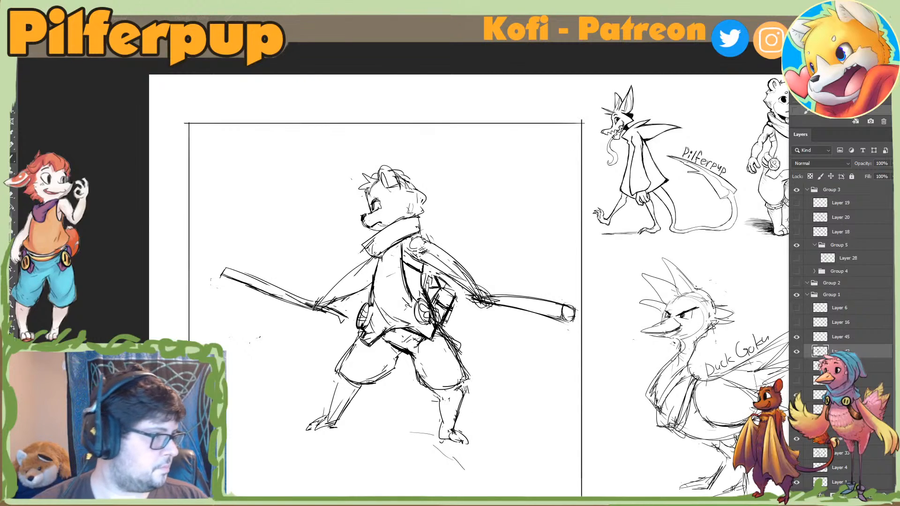
# Step: Erase and redraw the front lower leg's outline from beneath the shorts cuff down to the ankle
pyautogui.moveTo(391, 322)
pyautogui.mouseDown()
pyautogui.moveTo(404, 328)
pyautogui.moveTo(407, 317)
pyautogui.mouseUp()
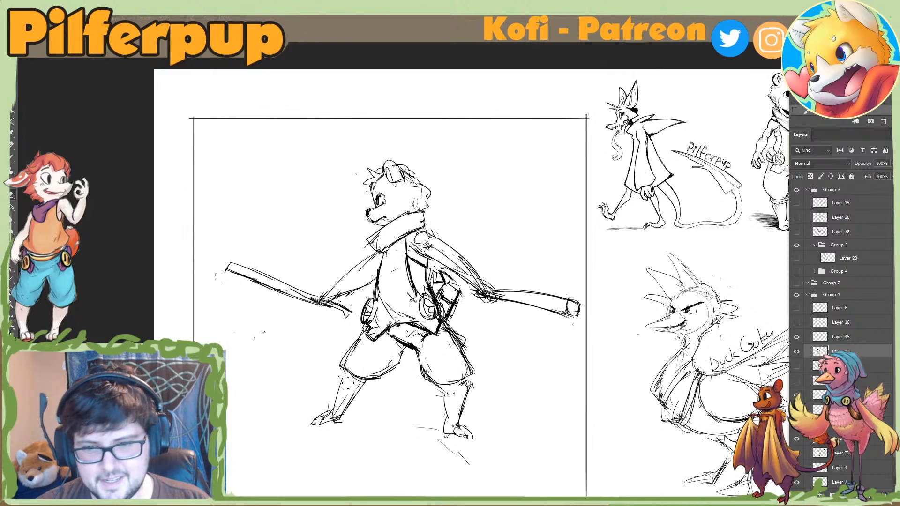
pyautogui.moveTo(347, 383); pyautogui.dragTo(344, 377)
pyautogui.press('b')
pyautogui.moveTo(344, 373); pyautogui.dragTo(334, 408)
pyautogui.hotkey('ctrl', 'z')
pyautogui.moveTo(344, 374)
pyautogui.mouseDown()
pyautogui.moveTo(348, 394)
pyautogui.moveTo(365, 389)
pyautogui.moveTo(343, 417)
pyautogui.mouseUp()
pyautogui.press('e')
pyautogui.press('b')
pyautogui.press('e')
pyautogui.press('b')
pyautogui.press('e')
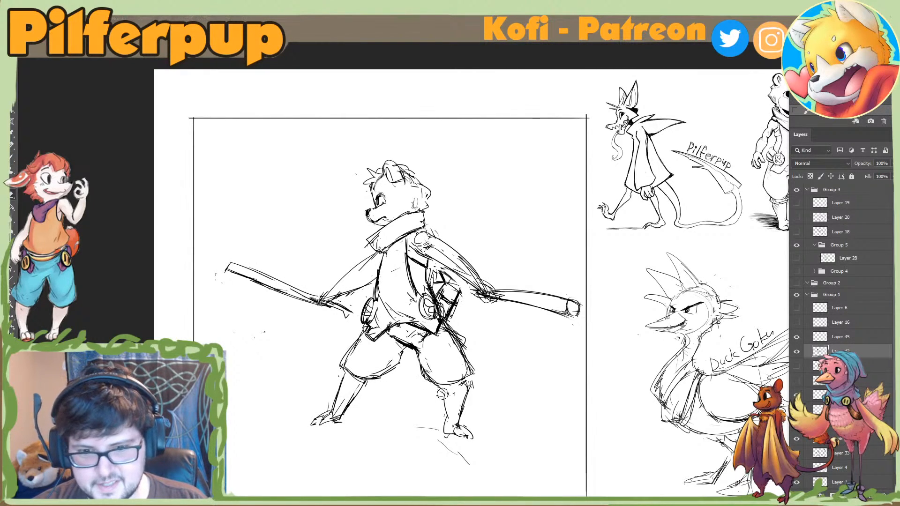
# Step: Erase the stray marks beneath the shorts cuff on the backpack side and rework both edges of that lower leg
pyautogui.moveTo(445, 393); pyautogui.dragTo(445, 404)
pyautogui.press('b')
pyautogui.moveTo(443, 386); pyautogui.dragTo(446, 433)
pyautogui.press('e')
pyautogui.press('b')
pyautogui.moveTo(468, 393); pyautogui.dragTo(463, 410)
pyautogui.press('b')
pyautogui.moveTo(466, 385)
pyautogui.mouseDown()
pyautogui.moveTo(460, 427)
pyautogui.moveTo(469, 401)
pyautogui.mouseUp()
pyautogui.press('e')
pyautogui.press('b')
pyautogui.press('e')
# Step: Touch up the outline of the opposite lower leg between the shorts cuff and the foot
pyautogui.moveTo(341, 372)
pyautogui.mouseDown()
pyautogui.moveTo(340, 400)
pyautogui.moveTo(313, 420)
pyautogui.mouseUp()
pyautogui.press('b')
pyautogui.press('e')
pyautogui.press('b')
pyautogui.press('e')
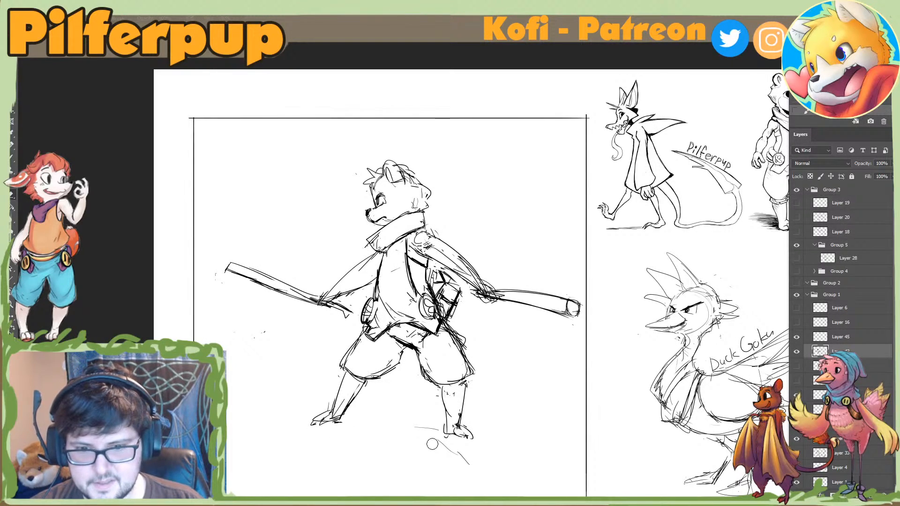
# Step: Redraw the foot of the leg below the backpack, alternating brush strokes with erasing to shape its toes and sole
pyautogui.press('b')
pyautogui.moveTo(435, 443)
pyautogui.mouseDown()
pyautogui.moveTo(464, 455)
pyautogui.moveTo(469, 437)
pyautogui.moveTo(453, 439)
pyautogui.mouseUp()
pyautogui.press('e')
pyautogui.press('b')
pyautogui.press('e')
pyautogui.press('b')
pyautogui.press('e')
pyautogui.press('b')
pyautogui.press('e')
pyautogui.press('b')
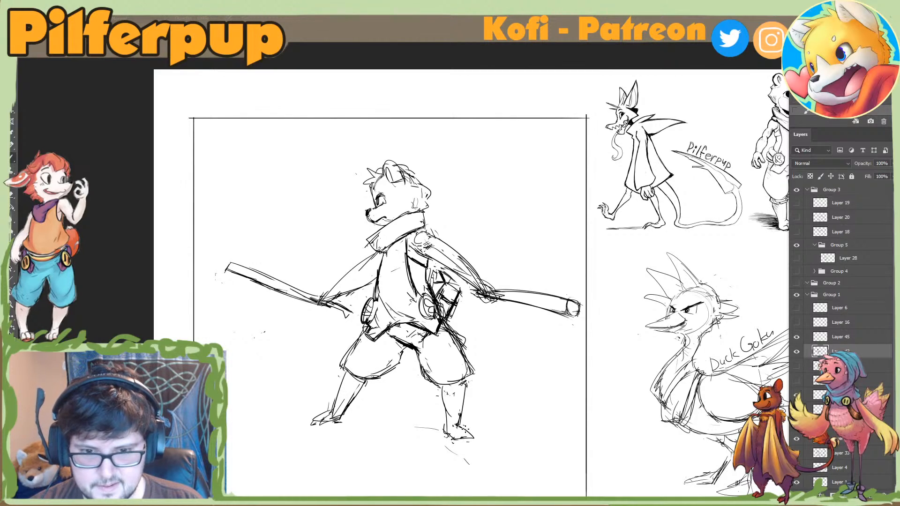
# Step: Mirror the canvas, erase the stray ground lines around the foot, and flip the canvas back
pyautogui.hotkey('ctrl', 'shift', 'h')
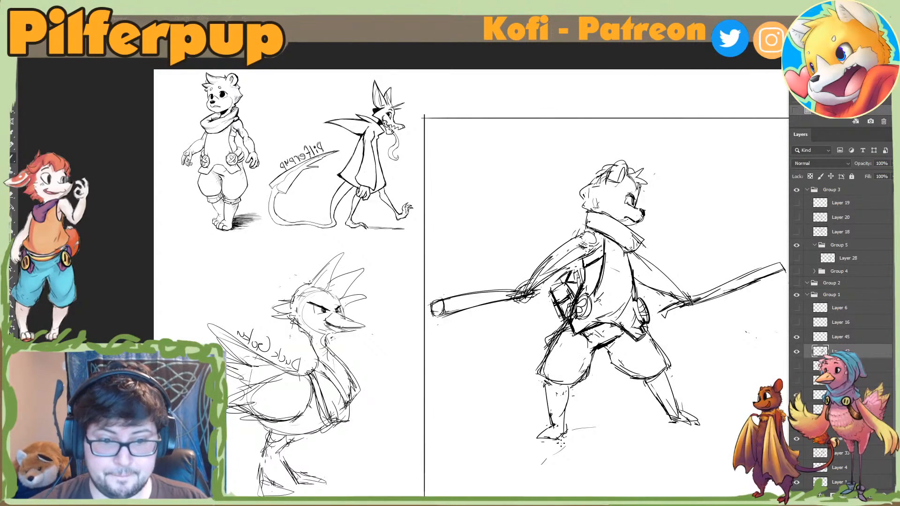
pyautogui.press('e')
pyautogui.moveTo(571, 431); pyautogui.dragTo(588, 430)
pyautogui.moveTo(551, 456); pyautogui.dragTo(558, 453)
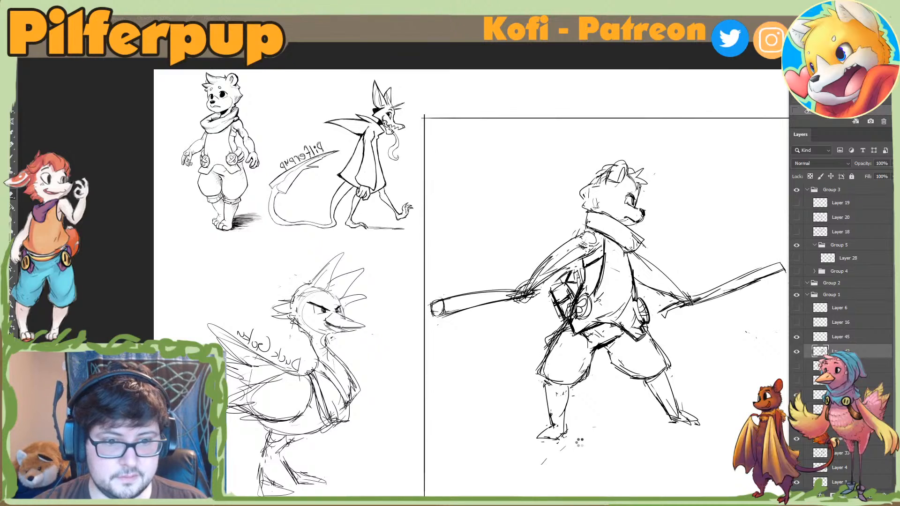
pyautogui.hotkey('ctrl', 'shift', 'h')
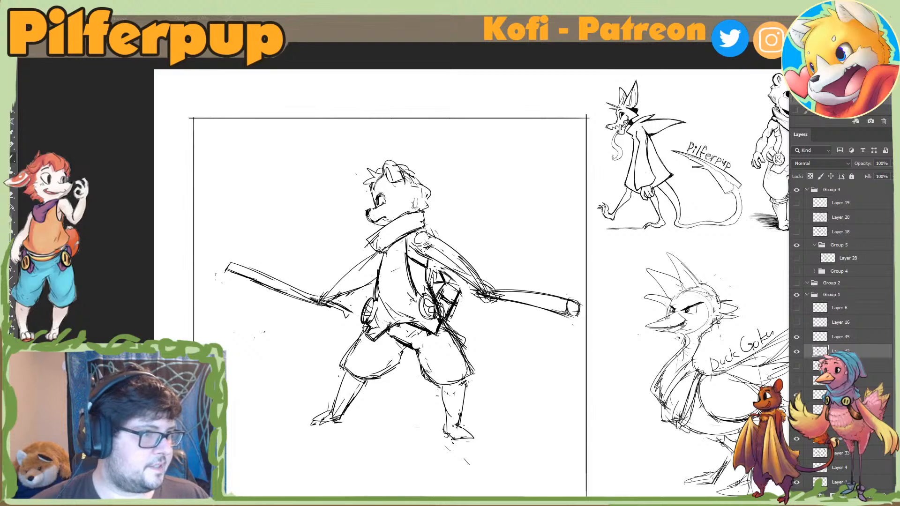
# Step: Try skewing the whole figure sketch sideways with Free Transform
pyautogui.moveTo(469, 328); pyautogui.dragTo(445, 258)
pyautogui.click(437, 307)
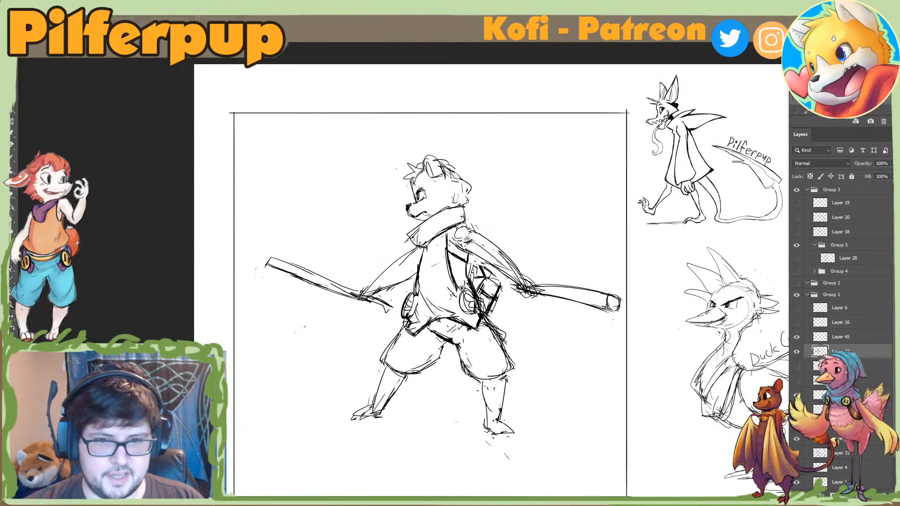
pyautogui.hotkey('ctrl', 't')
pyautogui.moveTo(454, 180)
pyautogui.mouseDown()
pyautogui.moveTo(455, 190)
pyautogui.moveTo(441, 160)
pyautogui.moveTo(472, 156)
pyautogui.moveTo(478, 167)
pyautogui.moveTo(400, 158)
pyautogui.moveTo(439, 180)
pyautogui.moveTo(426, 182)
pyautogui.moveTo(464, 174)
pyautogui.mouseUp()
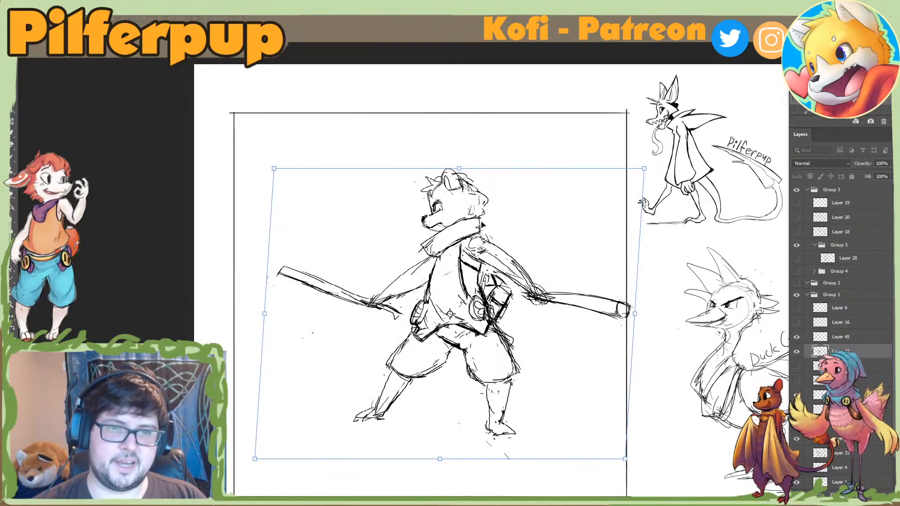
pyautogui.press('Return')
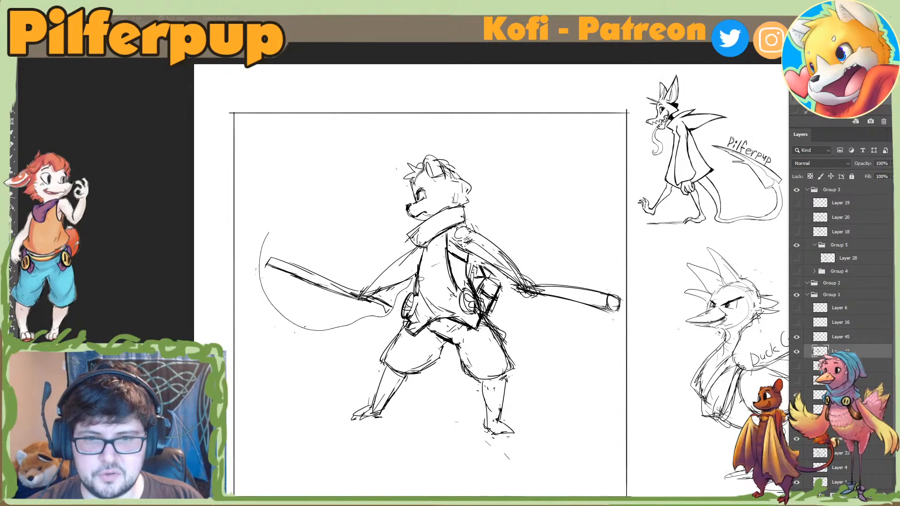
pyautogui.moveTo(417, 280); pyautogui.dragTo(415, 265)
pyautogui.hotkey('ctrl', 't')
pyautogui.moveTo(256, 359)
pyautogui.mouseDown()
pyautogui.moveTo(283, 375)
pyautogui.moveTo(277, 369)
pyautogui.mouseUp()
pyautogui.moveTo(337, 301)
pyautogui.mouseDown()
pyautogui.moveTo(342, 314)
pyautogui.moveTo(348, 305)
pyautogui.moveTo(332, 310)
pyautogui.moveTo(354, 308)
pyautogui.mouseUp()
pyautogui.press('Escape')
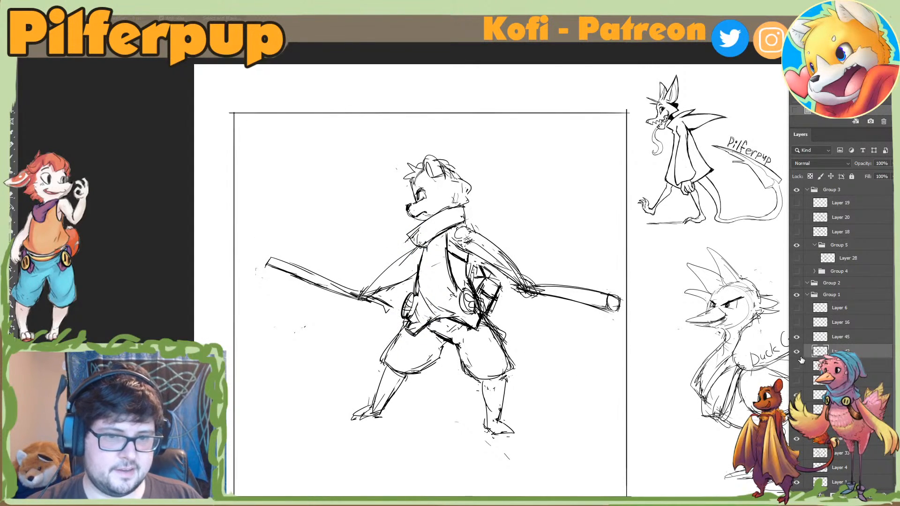
# Step: Duplicate the layer holding the large sketch of the character with two sticks
pyautogui.rightClick(847, 350)
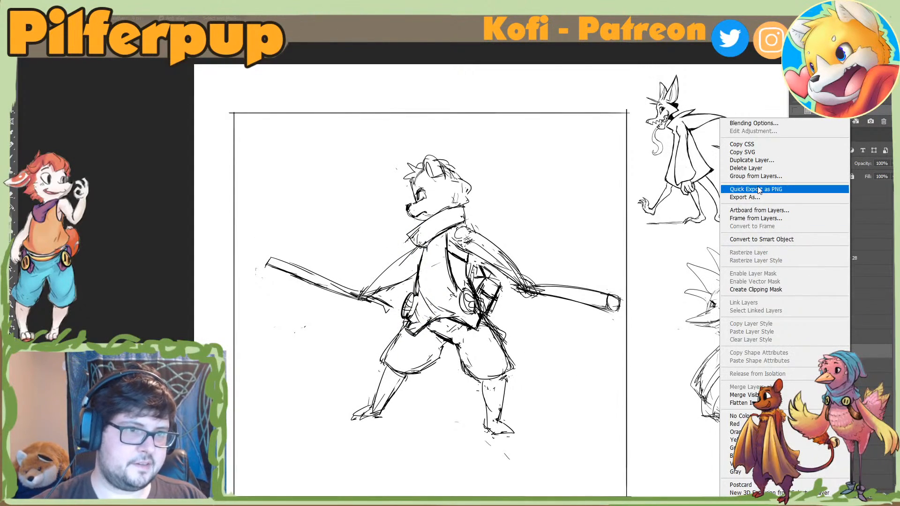
pyautogui.click(755, 162)
pyautogui.press('Return')
# Step: Scale the duplicated character sketch to about half size and place it outside the frame, beneath the walking creature
pyautogui.hotkey('ctrl', 't')
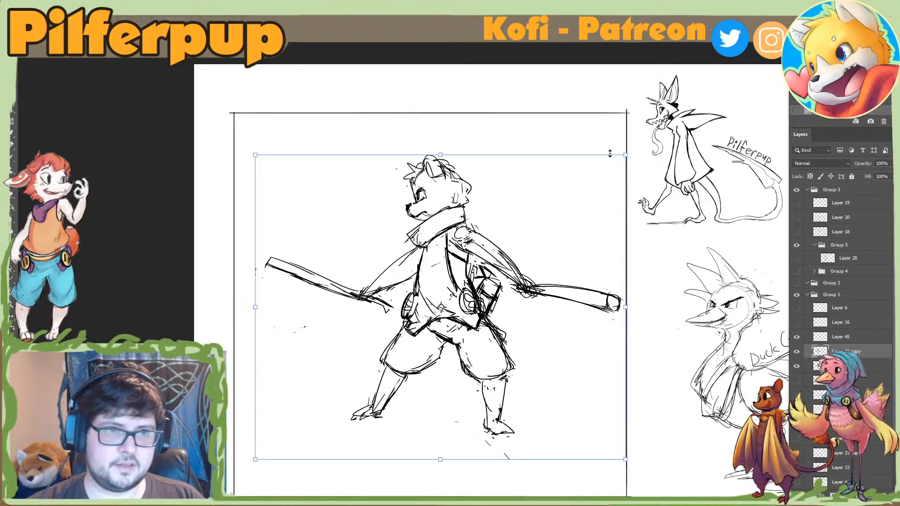
pyautogui.moveTo(625, 156); pyautogui.dragTo(429, 317)
pyautogui.moveTo(368, 356); pyautogui.dragTo(699, 302)
pyautogui.moveTo(684, 359); pyautogui.dragTo(663, 329)
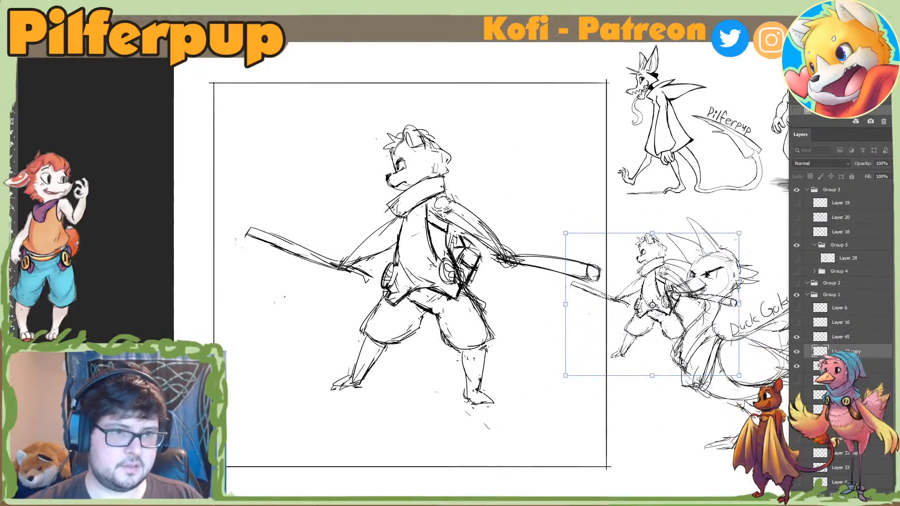
pyautogui.moveTo(707, 274); pyautogui.dragTo(744, 236)
pyautogui.press('Return')
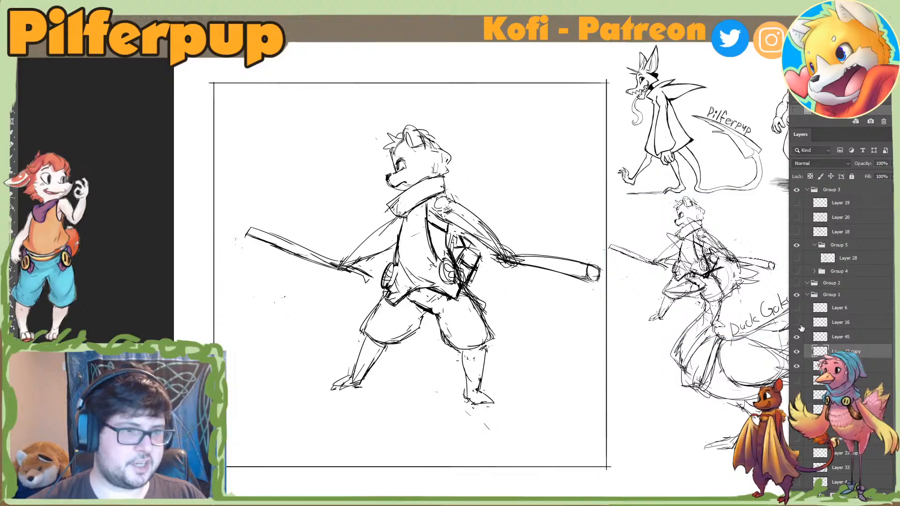
# Step: Hide the original layer with the large two-stick character inside the frame
pyautogui.click(817, 367)
pyautogui.click(796, 367)
pyautogui.click(796, 366)
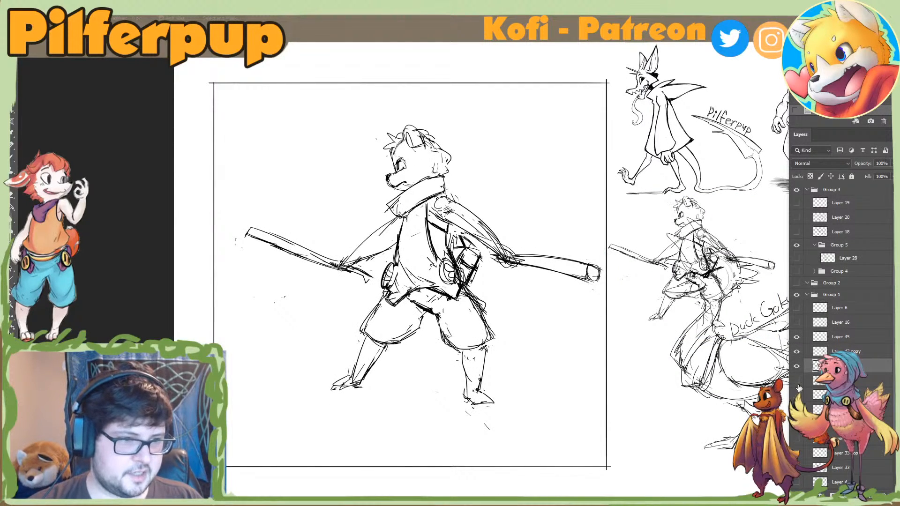
pyautogui.click(796, 367)
# Step: Lasso the duck sketch on its own layer, scale it down and place it below and beside the small character
pyautogui.click(796, 424)
pyautogui.click(797, 424)
pyautogui.click(817, 424)
pyautogui.moveTo(740, 367); pyautogui.dragTo(645, 333)
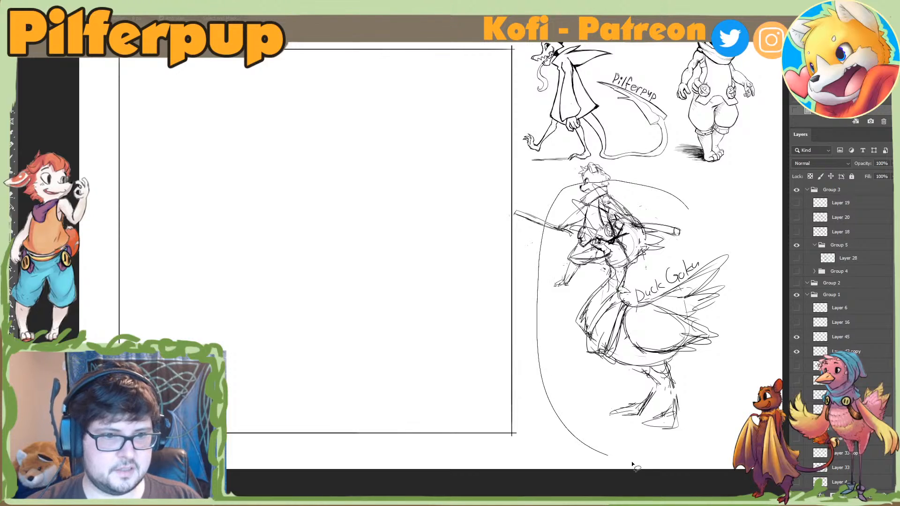
pyautogui.moveTo(632, 464)
pyautogui.mouseDown()
pyautogui.moveTo(732, 228)
pyautogui.moveTo(647, 462)
pyautogui.mouseUp()
pyautogui.hotkey('ctrl', 't')
pyautogui.moveTo(537, 179); pyautogui.dragTo(654, 293)
pyautogui.moveTo(705, 354); pyautogui.dragTo(726, 341)
pyautogui.press('Return')
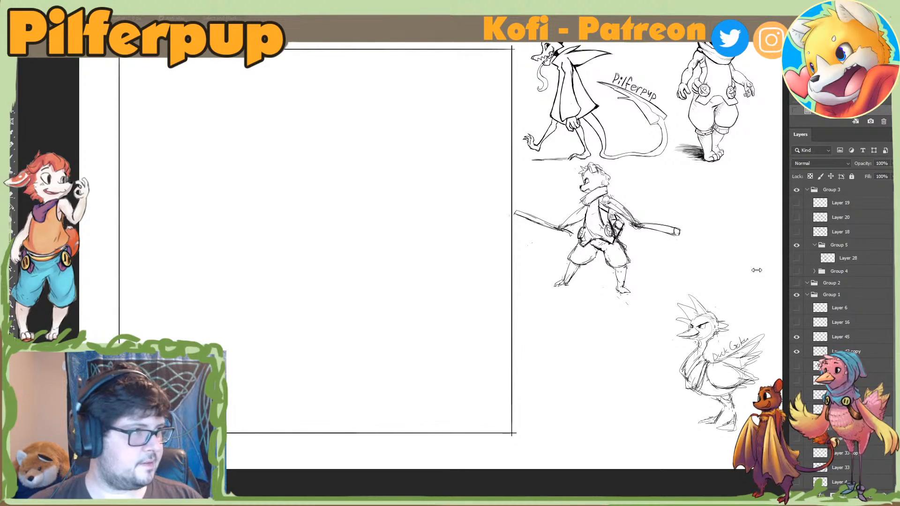
# Step: Check the hidden sketch layers by toggling their visibility, leaving them hidden, and select the original character layer
pyautogui.keyDown('ctrl'); pyautogui.click(820, 423); pyautogui.keyUp('ctrl')
pyautogui.click(796, 395)
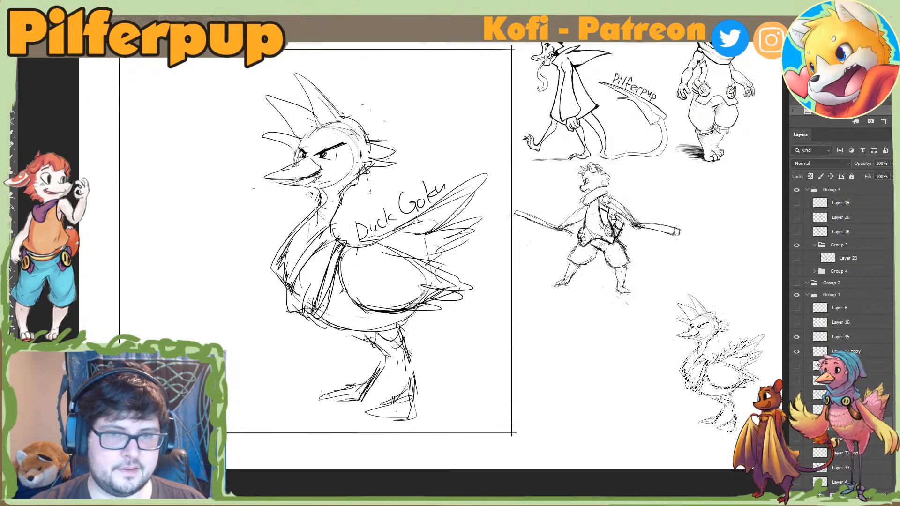
pyautogui.click(797, 394)
pyautogui.click(807, 394)
pyautogui.click(796, 381)
pyautogui.click(796, 381)
pyautogui.click(797, 366)
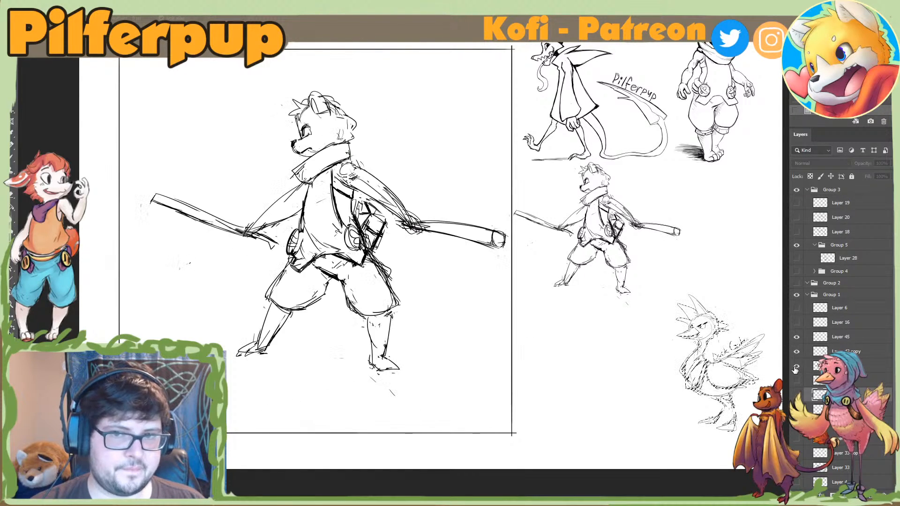
pyautogui.click(796, 366)
pyautogui.click(815, 366)
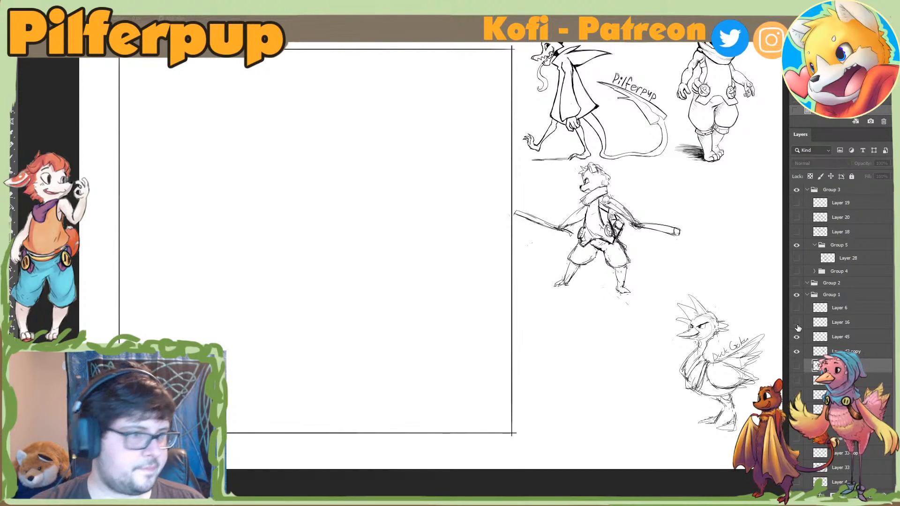
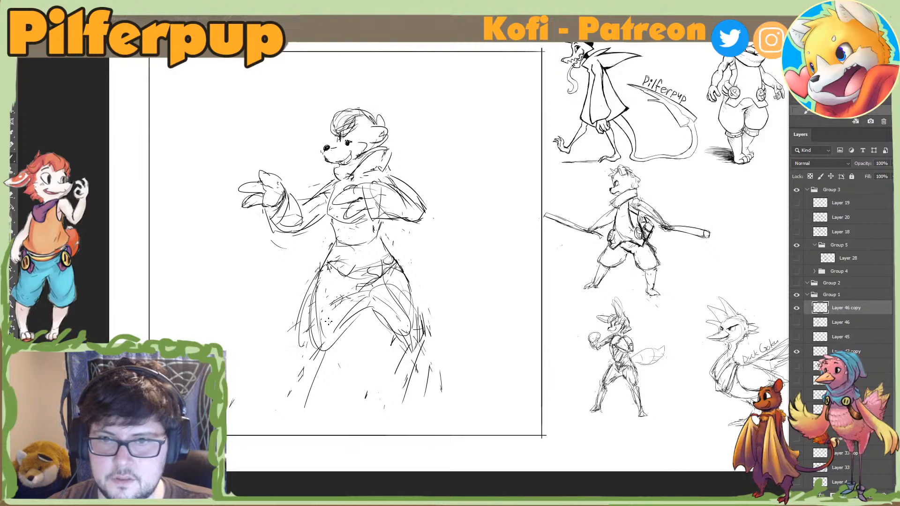
# Step: Rework the lines of the standing fighter's inner and outer thighs with the Brush
pyautogui.press('e')
pyautogui.press('b')
pyautogui.moveTo(347, 318); pyautogui.dragTo(393, 328)
pyautogui.moveTo(385, 279)
pyautogui.mouseDown()
pyautogui.moveTo(375, 305)
pyautogui.moveTo(418, 345)
pyautogui.mouseUp()
pyautogui.press('e')
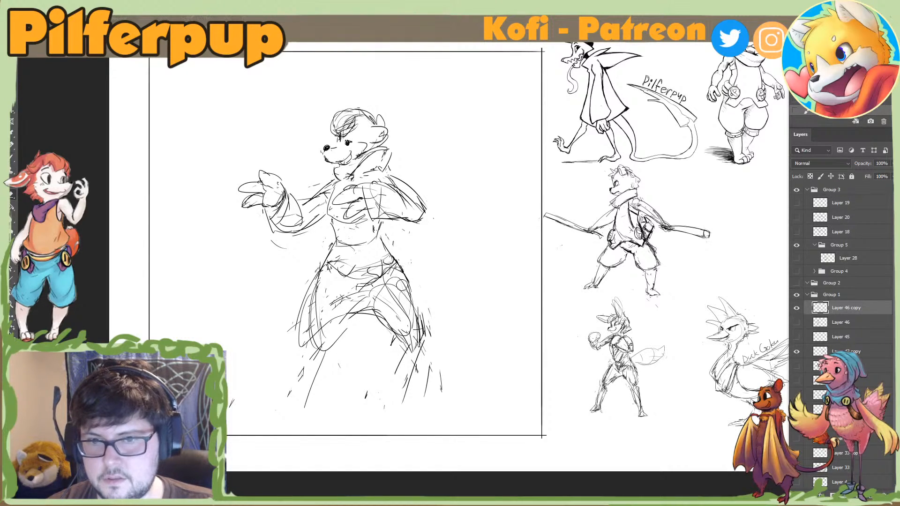
pyautogui.moveTo(409, 306); pyautogui.dragTo(403, 273)
pyautogui.moveTo(375, 278)
pyautogui.mouseDown()
pyautogui.moveTo(364, 297)
pyautogui.moveTo(374, 283)
pyautogui.moveTo(379, 291)
pyautogui.mouseUp()
pyautogui.moveTo(397, 275)
pyautogui.mouseDown()
pyautogui.moveTo(414, 321)
pyautogui.moveTo(367, 326)
pyautogui.moveTo(409, 320)
pyautogui.mouseUp()
pyautogui.press('b')
pyautogui.moveTo(403, 284); pyautogui.dragTo(415, 314)
pyautogui.press('e')
pyautogui.hotkey('ctrl', 'z')
pyautogui.hotkey('ctrl', 'z')
pyautogui.hotkey('ctrl', 'z')
pyautogui.hotkey('ctrl', 'z')
pyautogui.hotkey('ctrl', 'z')
pyautogui.hotkey('ctrl', 'z')
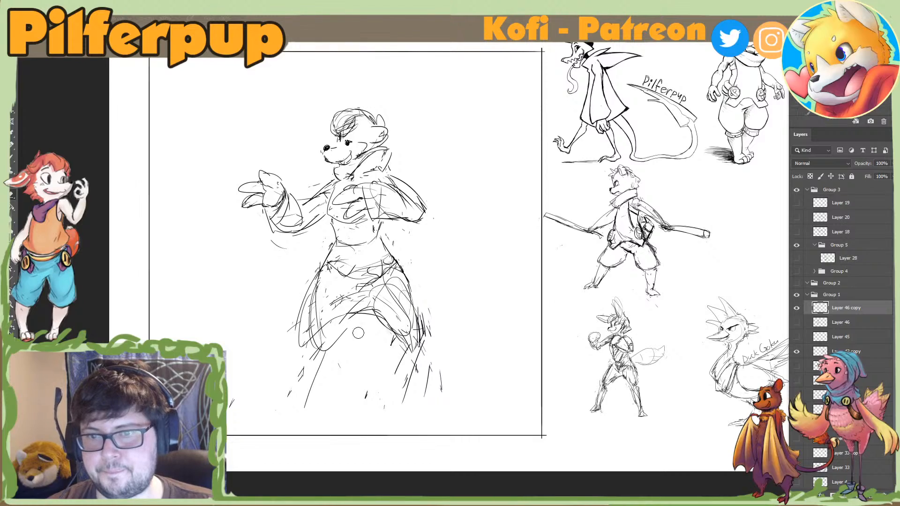
# Step: Erase the stray construction lines below both of the fighter's thighs, leaving no ground line under the figure
pyautogui.moveTo(339, 333); pyautogui.dragTo(321, 353)
pyautogui.moveTo(407, 324); pyautogui.dragTo(414, 342)
pyautogui.press('b')
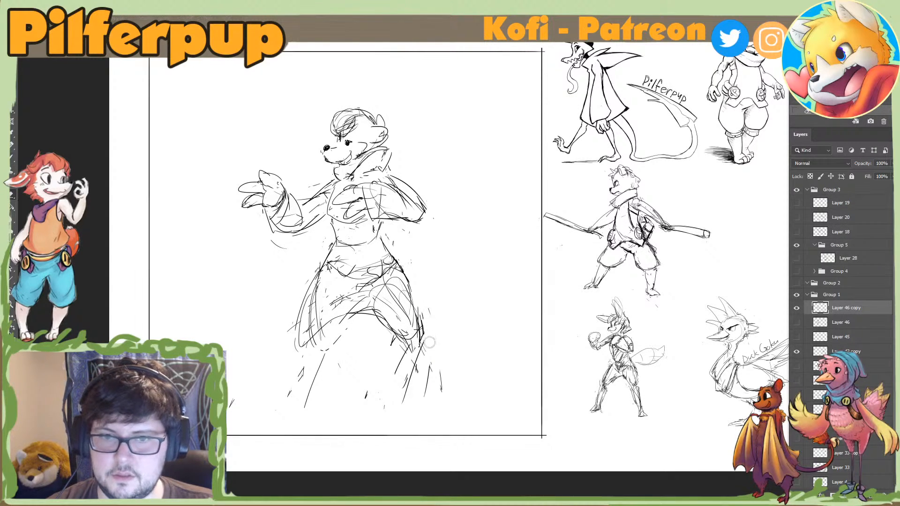
pyautogui.moveTo(306, 416); pyautogui.dragTo(453, 417)
pyautogui.hotkey('ctrl', 'z')
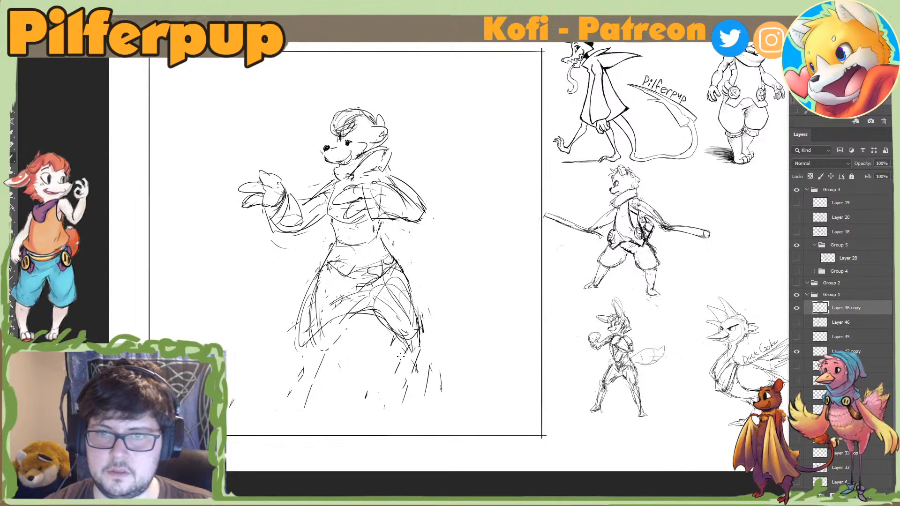
# Step: Sketch the contours of the fighter's right-hand lower leg from the knee to the ankle
pyautogui.moveTo(395, 350); pyautogui.dragTo(419, 410)
pyautogui.moveTo(431, 333); pyautogui.dragTo(418, 410)
pyautogui.moveTo(288, 353)
pyautogui.mouseDown()
pyautogui.moveTo(278, 400)
pyautogui.moveTo(301, 344)
pyautogui.moveTo(278, 398)
pyautogui.moveTo(303, 352)
pyautogui.moveTo(303, 399)
pyautogui.mouseUp()
pyautogui.hotkey('ctrl', 'z')
pyautogui.hotkey('ctrl', 'z')
pyautogui.hotkey('ctrl', 'z')
pyautogui.hotkey('ctrl', 'z')
# Step: Sketch the fighter's left-hand lower leg and close off both legs with short lines at the ankles
pyautogui.press('e')
pyautogui.moveTo(296, 346); pyautogui.dragTo(313, 404)
pyautogui.moveTo(324, 339); pyautogui.dragTo(315, 402)
pyautogui.press('e')
pyautogui.moveTo(329, 340)
pyautogui.mouseDown()
pyautogui.moveTo(325, 360)
pyautogui.moveTo(293, 395)
pyautogui.moveTo(317, 401)
pyautogui.mouseUp()
pyautogui.moveTo(287, 395); pyautogui.dragTo(303, 400)
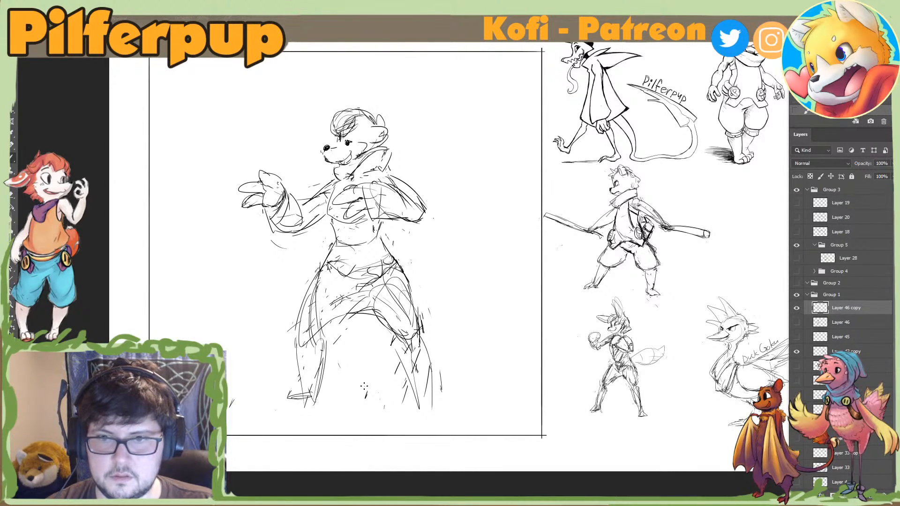
pyautogui.moveTo(416, 407); pyautogui.dragTo(438, 404)
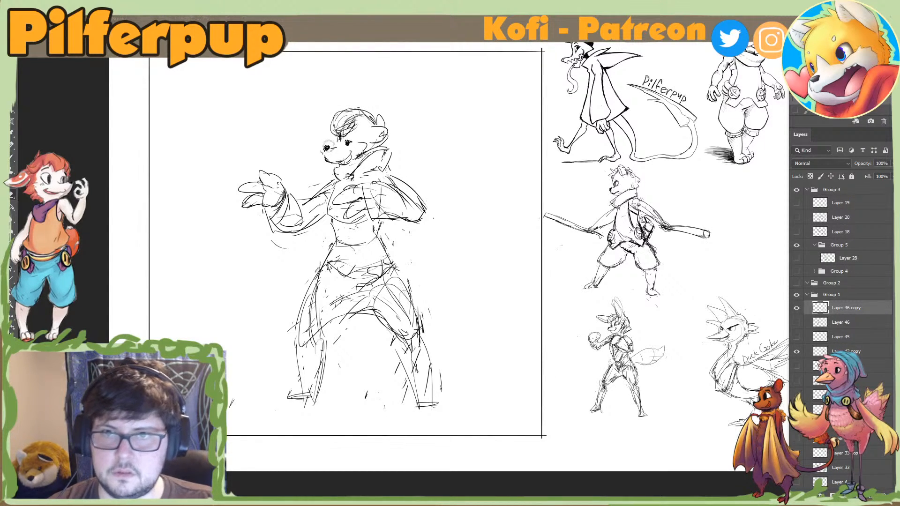
# Step: Lasso the upper part of the fighter's head, adjust it with a transform and clear the selection
pyautogui.moveTo(357, 109)
pyautogui.mouseDown()
pyautogui.moveTo(417, 75)
pyautogui.moveTo(386, 124)
pyautogui.mouseUp()
pyautogui.press('Return')
pyautogui.hotkey('ctrl', 'd')
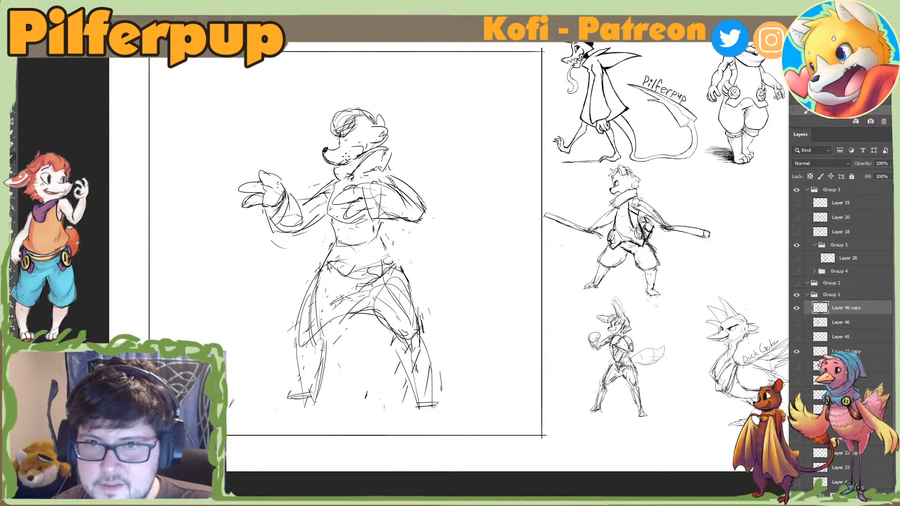
# Step: Erase the dots on the fighter's muzzle and redraw the mouth and a small eye
pyautogui.press('e')
pyautogui.moveTo(346, 156)
pyautogui.mouseDown()
pyautogui.moveTo(341, 163)
pyautogui.moveTo(346, 142)
pyautogui.moveTo(361, 158)
pyautogui.mouseUp()
pyautogui.press('b')
pyautogui.press('e')
pyautogui.press('b')
pyautogui.press('e')
pyautogui.press('b')
pyautogui.press('e')
pyautogui.press('b')
pyautogui.press('e')
pyautogui.press('b')
pyautogui.press('e')
pyautogui.press('b')
pyautogui.press('e')
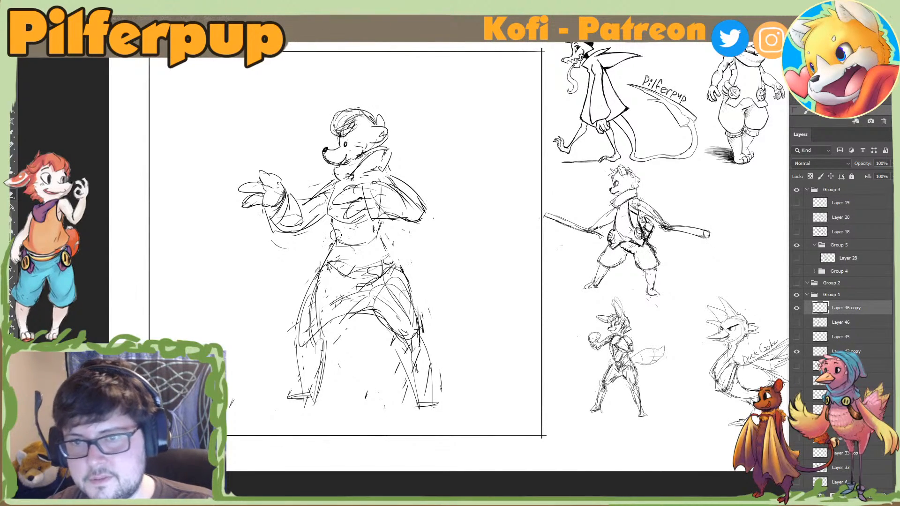
# Step: Clean up and redraw the front contour of the fighter's waist
pyautogui.moveTo(336, 236); pyautogui.dragTo(332, 224)
pyautogui.press('b')
pyautogui.moveTo(334, 223); pyautogui.dragTo(336, 242)
pyautogui.press('e')
pyautogui.press('b')
pyautogui.press('e')
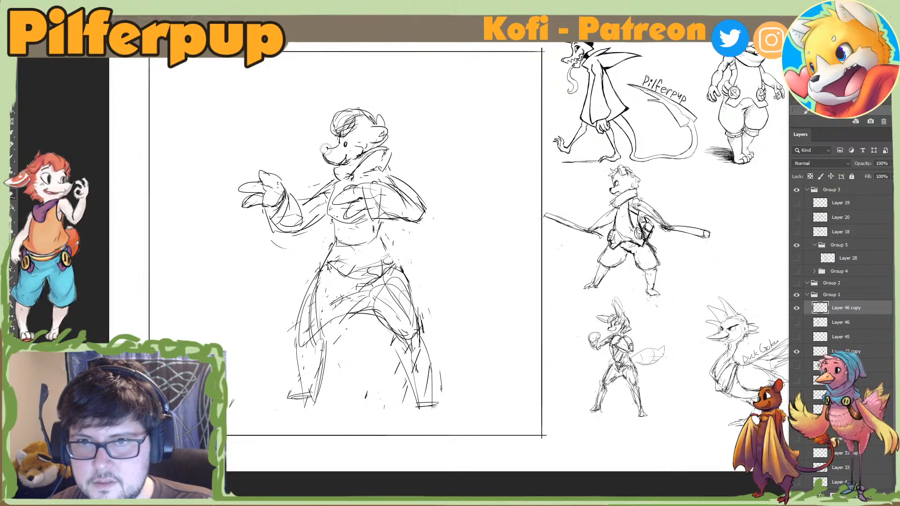
# Step: Erase the fighter's nose and redraw the bridge and front of the muzzle
pyautogui.moveTo(338, 147); pyautogui.dragTo(333, 150)
pyautogui.press('b')
pyautogui.moveTo(339, 140)
pyautogui.mouseDown()
pyautogui.moveTo(346, 162)
pyautogui.moveTo(342, 149)
pyautogui.moveTo(323, 156)
pyautogui.mouseUp()
pyautogui.press('e')
pyautogui.press('b')
pyautogui.hotkey('ctrl', 'z')
pyautogui.press('e')
pyautogui.press('b')
pyautogui.press('e')
pyautogui.press('b')
pyautogui.press('e')
# Step: Replace the fighter's eye with a larger dark one and draw a solid dark nose at the muzzle tip
pyautogui.moveTo(346, 140); pyautogui.dragTo(346, 147)
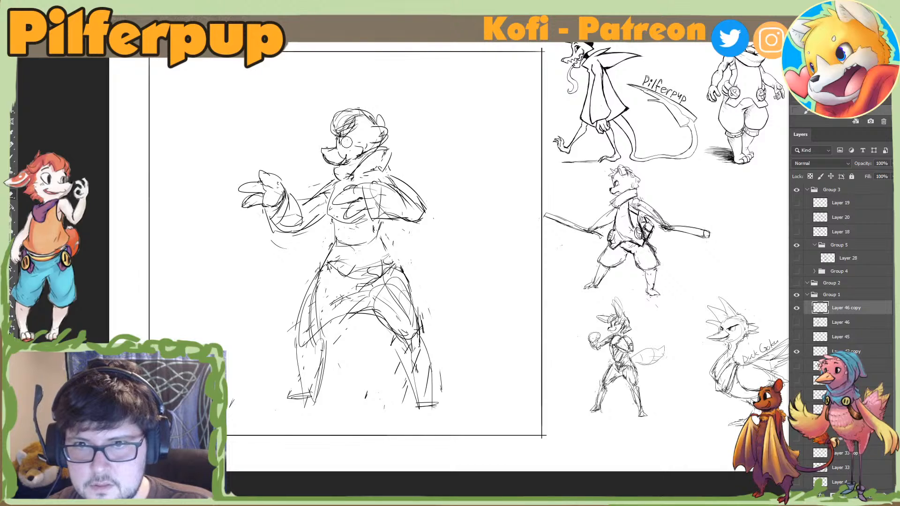
pyautogui.press('b')
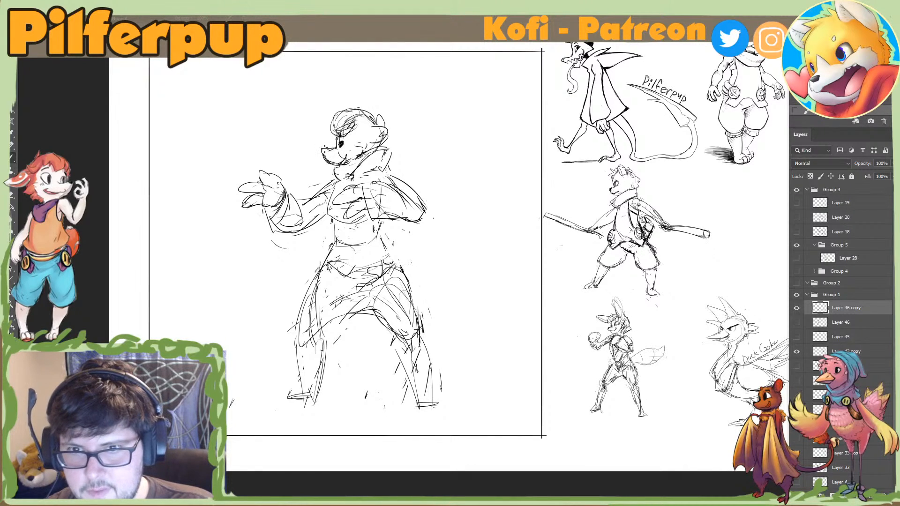
pyautogui.press('e')
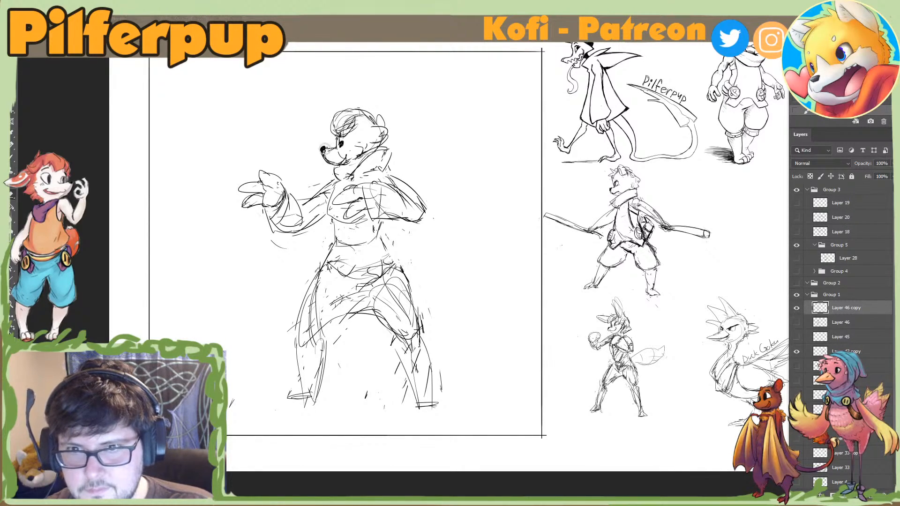
pyautogui.press('b')
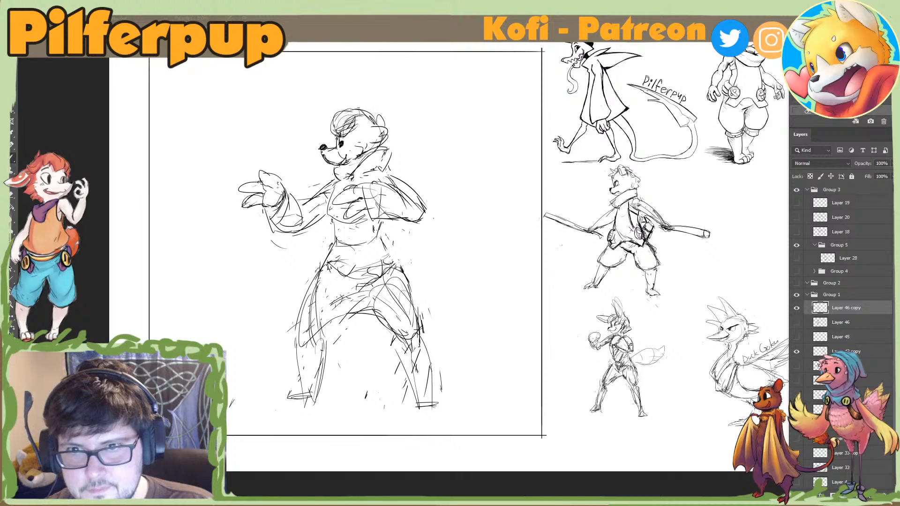
pyautogui.press('e')
pyautogui.press('b')
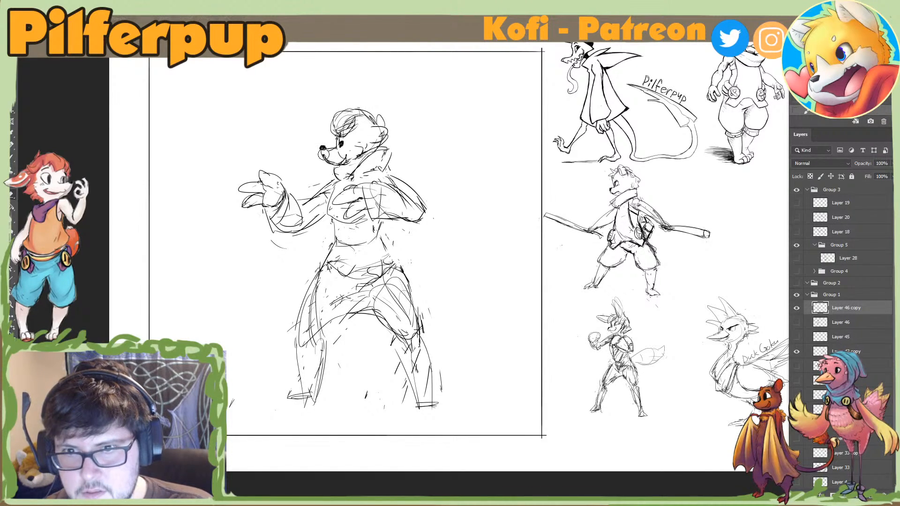
# Step: Erase the old mouth lines and redraw the fighter's muzzle underside and jaw with cleaner contours
pyautogui.press('e')
pyautogui.press('b')
pyautogui.press('b')
pyautogui.moveTo(328, 159); pyautogui.dragTo(350, 162)
pyautogui.press('e')
pyautogui.press('b')
pyautogui.press('e')
pyautogui.press('b')
pyautogui.press('e')
pyautogui.press('b')
pyautogui.press('e')
pyautogui.press('b')
pyautogui.press('e')
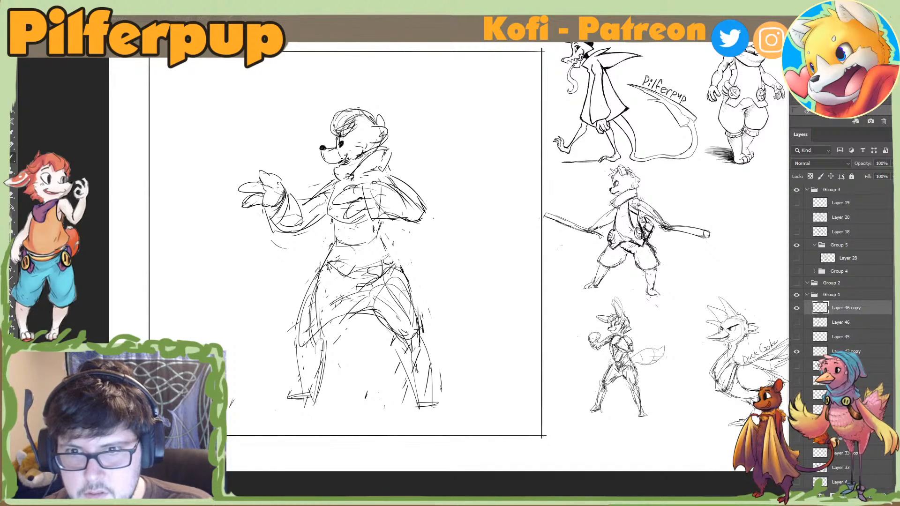
pyautogui.press('b')
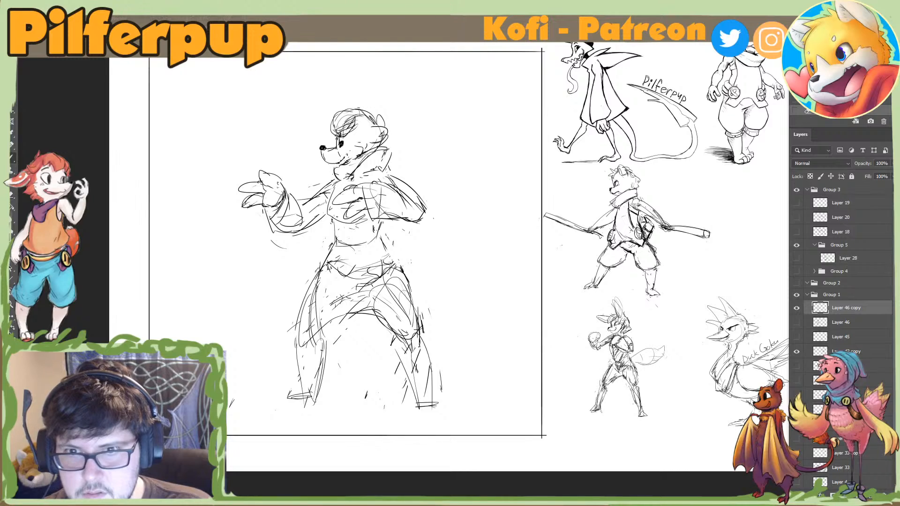
pyautogui.press('e')
pyautogui.moveTo(348, 156); pyautogui.dragTo(345, 159)
pyautogui.press('b')
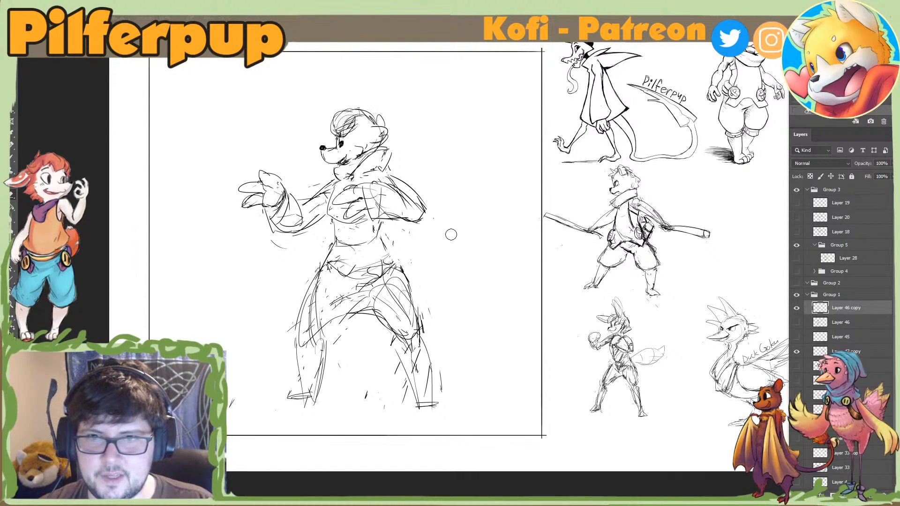
# Step: Lasso the large fighter on Layer 46 copy, cut it to its own layer and fade it to about 38% opacity
pyautogui.click(797, 308)
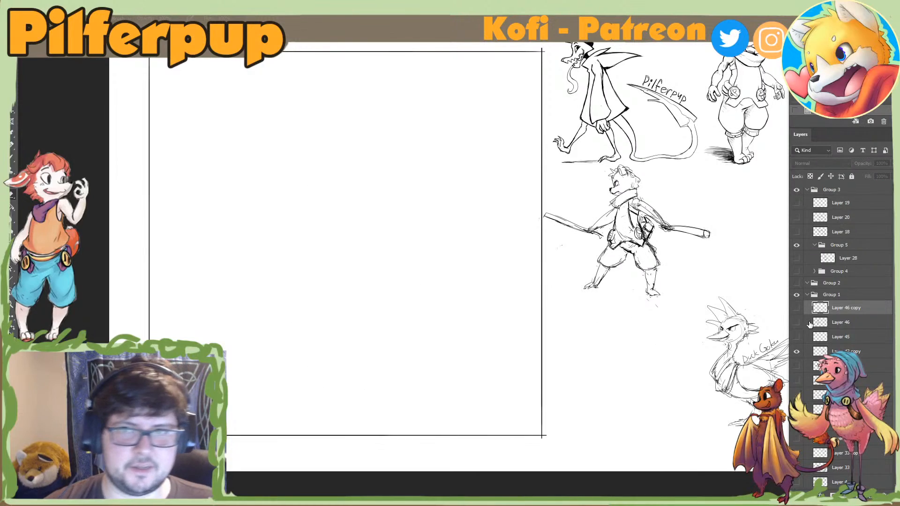
pyautogui.click(797, 308)
pyautogui.press('l')
pyautogui.moveTo(422, 80)
pyautogui.mouseDown()
pyautogui.moveTo(215, 317)
pyautogui.moveTo(504, 237)
pyautogui.mouseUp()
pyautogui.rightClick(468, 266)
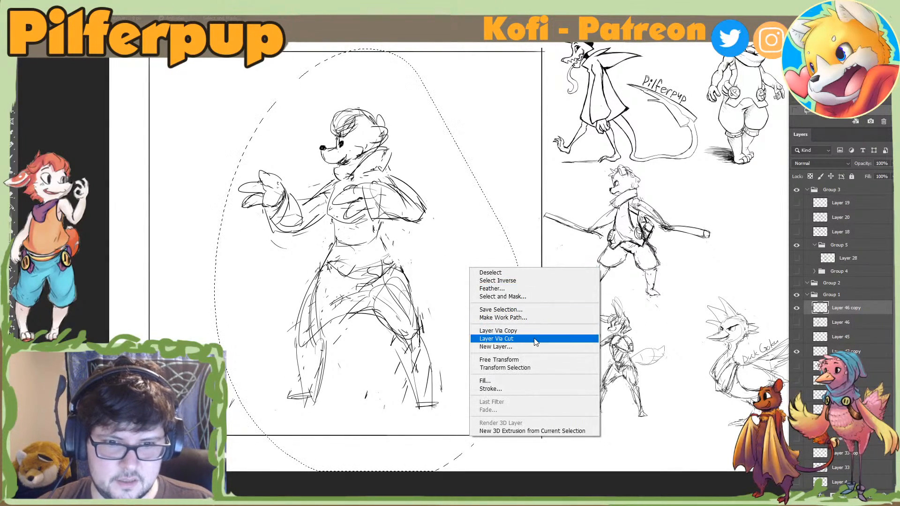
pyautogui.click(506, 339)
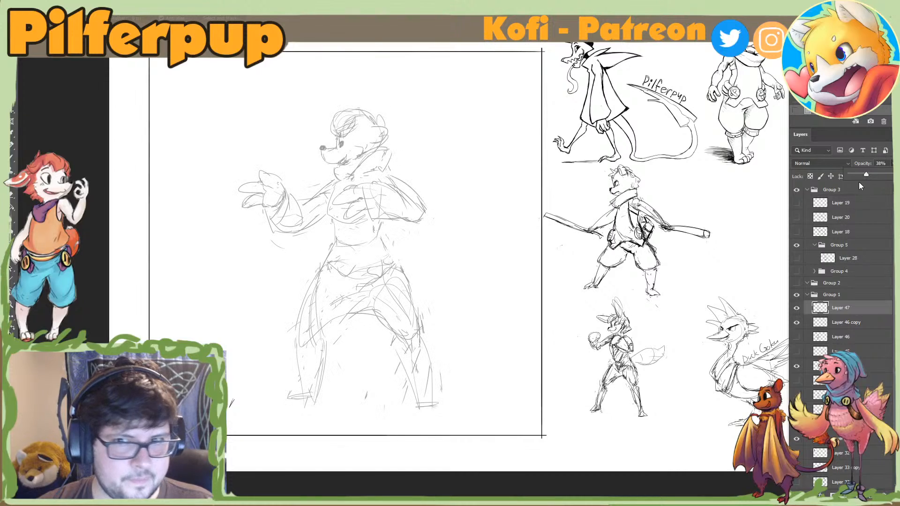
# Step: Add a new layer above the faded fighter and sketch the front arm and hand reaching farther forward
pyautogui.click(871, 495)
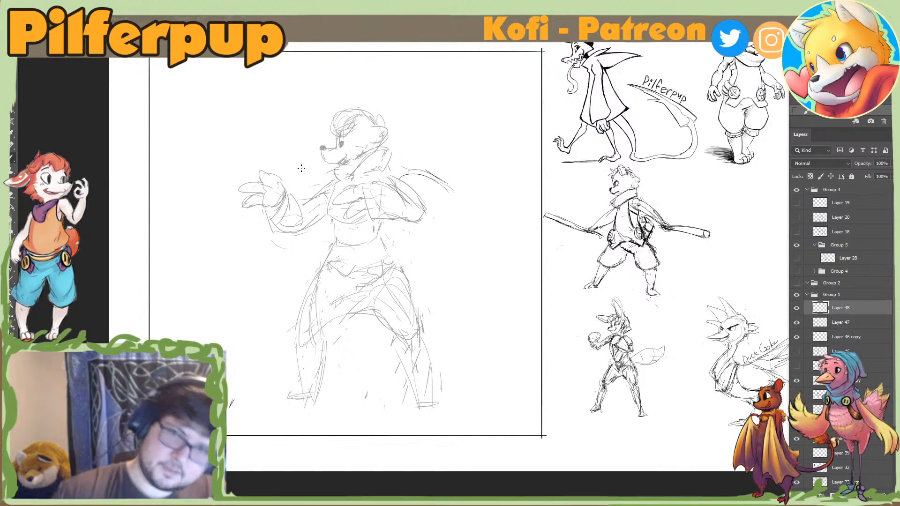
pyautogui.moveTo(255, 180)
pyautogui.mouseDown()
pyautogui.moveTo(278, 180)
pyautogui.moveTo(229, 185)
pyautogui.moveTo(329, 175)
pyautogui.moveTo(303, 182)
pyautogui.mouseUp()
pyautogui.press('e')
pyautogui.press('b')
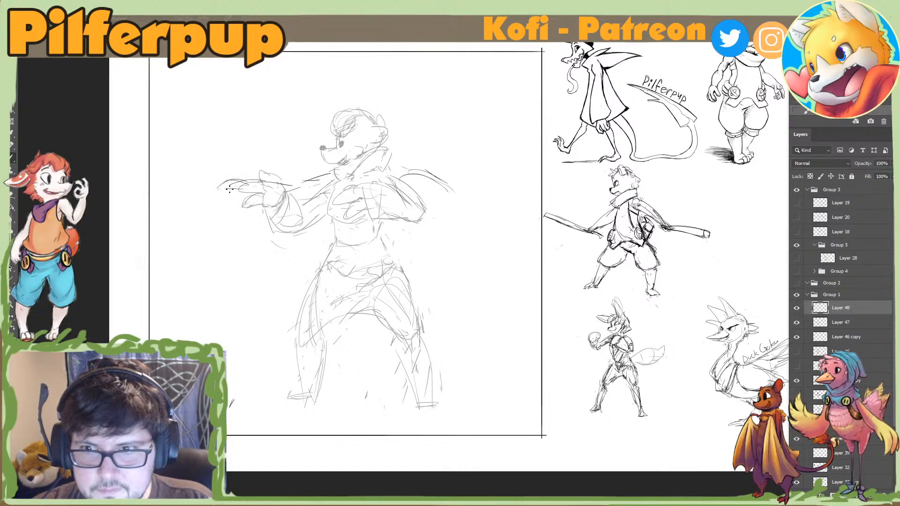
pyautogui.press('e')
pyautogui.moveTo(244, 180); pyautogui.dragTo(218, 183)
pyautogui.press('b')
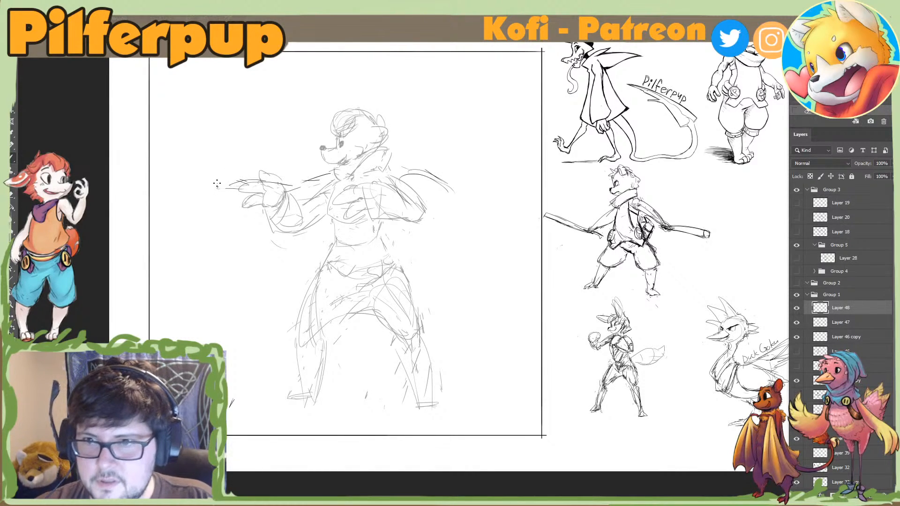
# Step: Sketch the fighter's rear arm raised higher, with a loose upper-arm contour running out from the shoulder
pyautogui.press('e')
pyautogui.moveTo(432, 175)
pyautogui.mouseDown()
pyautogui.moveTo(409, 170)
pyautogui.moveTo(448, 185)
pyautogui.moveTo(409, 165)
pyautogui.mouseUp()
pyautogui.press('b')
pyautogui.press('e')
pyautogui.press('b')
pyautogui.moveTo(412, 162); pyautogui.dragTo(441, 166)
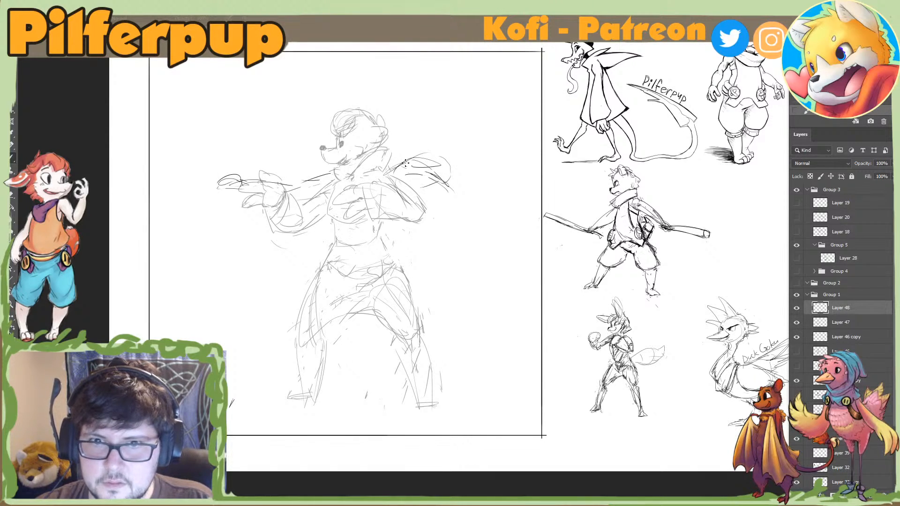
pyautogui.press('e')
pyautogui.moveTo(404, 165)
pyautogui.mouseDown()
pyautogui.moveTo(368, 163)
pyautogui.moveTo(389, 170)
pyautogui.mouseUp()
pyautogui.press('b')
pyautogui.press('e')
pyautogui.press('b')
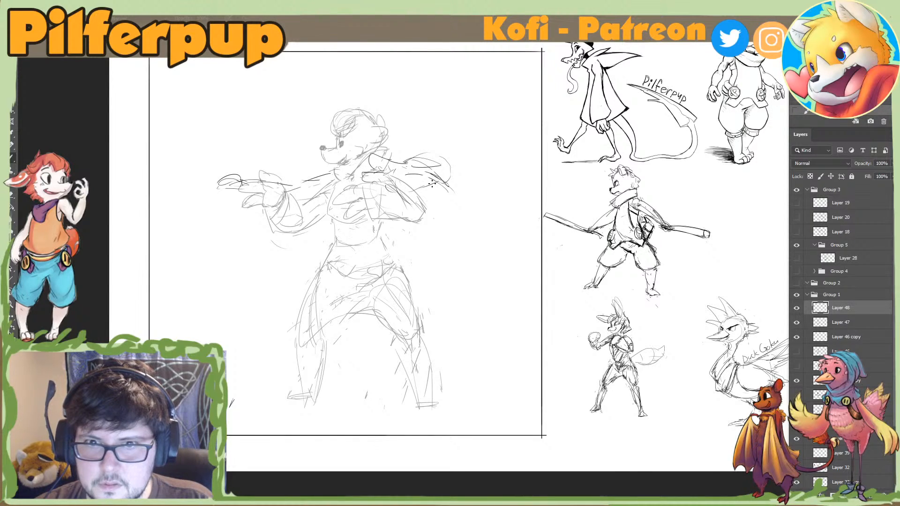
# Step: Refine the rear arm's bent elbow and sleeve, alternating short erasures with darker strokes
pyautogui.press('e')
pyautogui.moveTo(420, 187)
pyautogui.mouseDown()
pyautogui.moveTo(417, 169)
pyautogui.moveTo(433, 166)
pyautogui.moveTo(422, 162)
pyautogui.moveTo(423, 205)
pyautogui.moveTo(453, 176)
pyautogui.moveTo(426, 194)
pyautogui.mouseUp()
pyautogui.press('b')
pyautogui.press('e')
pyautogui.press('b')
pyautogui.press('e')
pyautogui.press('b')
pyautogui.press('e')
pyautogui.press('b')
pyautogui.press('e')
pyautogui.press('b')
# Step: Draw the upper and lower contours of the outstretched front arm's sleeve
pyautogui.moveTo(305, 180); pyautogui.dragTo(261, 182)
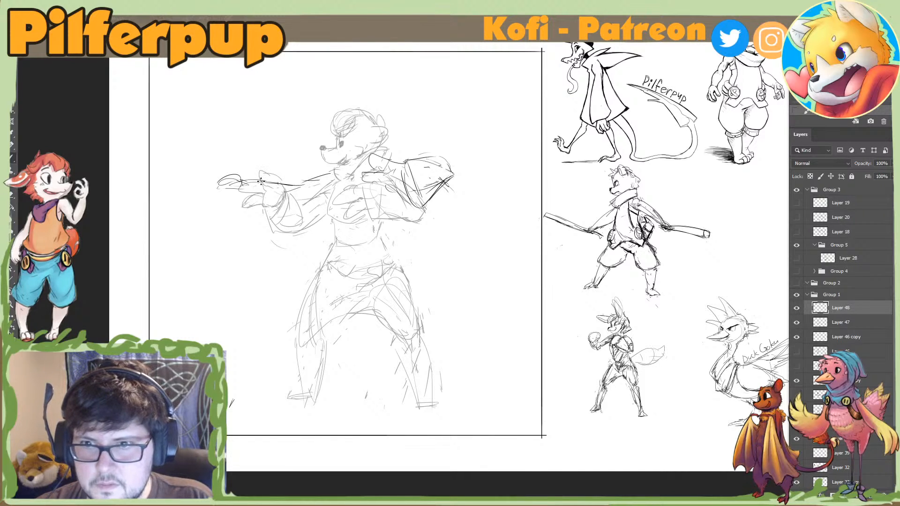
pyautogui.moveTo(271, 216); pyautogui.dragTo(327, 197)
pyautogui.moveTo(273, 214)
pyautogui.mouseDown()
pyautogui.moveTo(327, 197)
pyautogui.moveTo(310, 203)
pyautogui.mouseUp()
pyautogui.press('e')
pyautogui.press('b')
pyautogui.moveTo(270, 217)
pyautogui.mouseDown()
pyautogui.moveTo(326, 197)
pyautogui.moveTo(333, 228)
pyautogui.moveTo(327, 208)
pyautogui.mouseUp()
pyautogui.press('e')
pyautogui.press('b')
# Step: Sketch the front side of the torso, the waist curve and long contours for both legs
pyautogui.moveTo(325, 201)
pyautogui.mouseDown()
pyautogui.moveTo(335, 234)
pyautogui.moveTo(317, 304)
pyautogui.mouseUp()
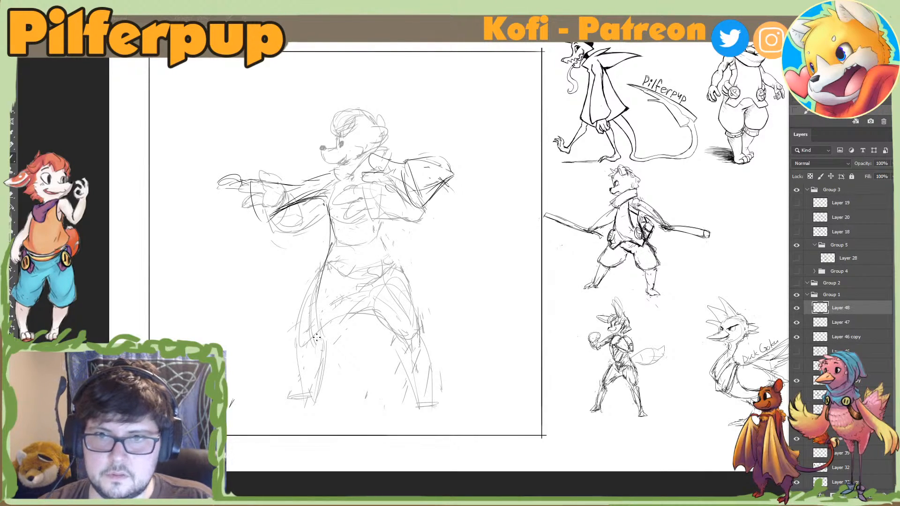
pyautogui.moveTo(330, 257); pyautogui.dragTo(321, 390)
pyautogui.moveTo(319, 386)
pyautogui.mouseDown()
pyautogui.moveTo(378, 231)
pyautogui.moveTo(397, 367)
pyautogui.mouseUp()
pyautogui.moveTo(398, 335); pyautogui.dragTo(407, 389)
pyautogui.press('e')
pyautogui.press('b')
pyautogui.moveTo(381, 231)
pyautogui.mouseDown()
pyautogui.moveTo(398, 285)
pyautogui.moveTo(399, 366)
pyautogui.mouseUp()
pyautogui.press('e')
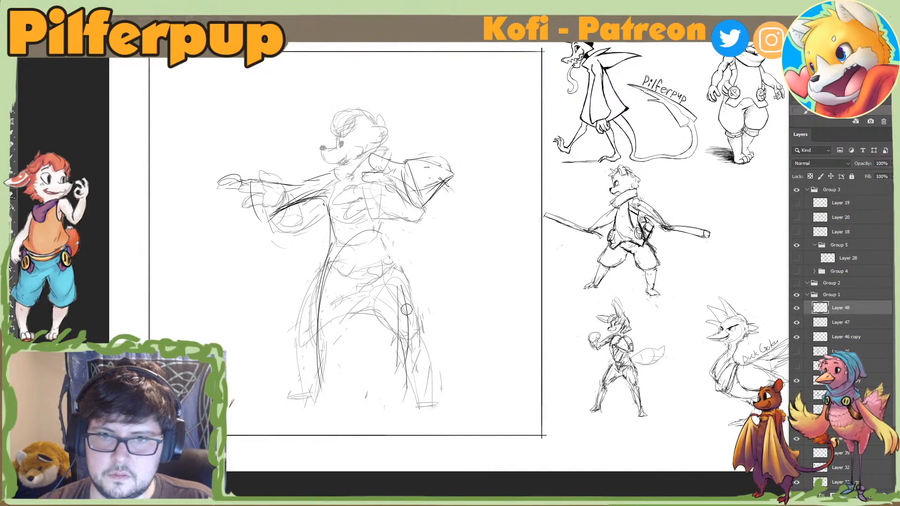
# Step: Rework the rear hip and leg contour and sketch the front leg sloping outward from the waist
pyautogui.moveTo(404, 286); pyautogui.dragTo(407, 317)
pyautogui.press('b')
pyautogui.moveTo(384, 228); pyautogui.dragTo(398, 366)
pyautogui.press('b')
pyautogui.moveTo(333, 244)
pyautogui.mouseDown()
pyautogui.moveTo(305, 371)
pyautogui.moveTo(288, 377)
pyautogui.mouseUp()
pyautogui.press('e')
pyautogui.moveTo(337, 255); pyautogui.dragTo(300, 349)
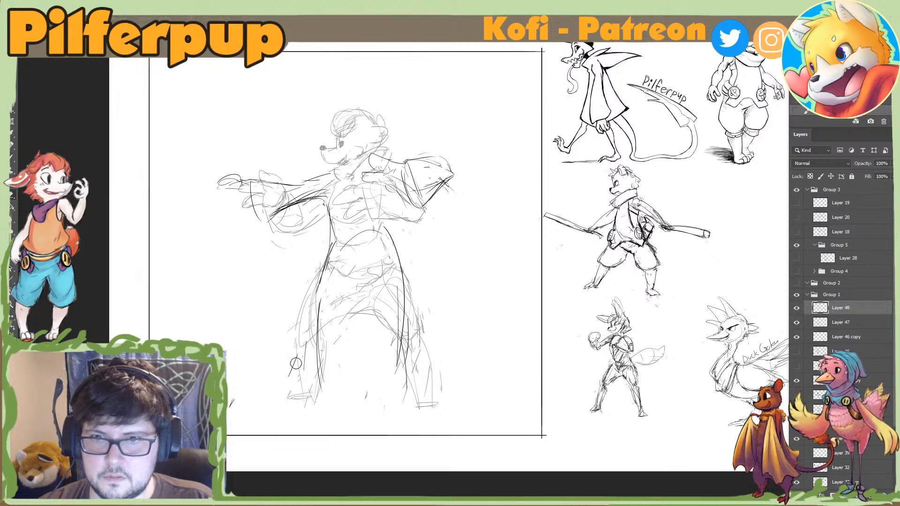
pyautogui.press('b')
# Step: Strengthen the outer contours of both legs and mark the front knee with a short cross stroke
pyautogui.moveTo(392, 240); pyautogui.dragTo(423, 366)
pyautogui.press('e')
pyautogui.moveTo(335, 248)
pyautogui.mouseDown()
pyautogui.moveTo(320, 315)
pyautogui.moveTo(306, 319)
pyautogui.mouseUp()
pyautogui.press('b')
pyautogui.moveTo(331, 250); pyautogui.dragTo(296, 343)
pyautogui.moveTo(298, 346); pyautogui.dragTo(323, 342)
pyautogui.press('e')
pyautogui.press('b')
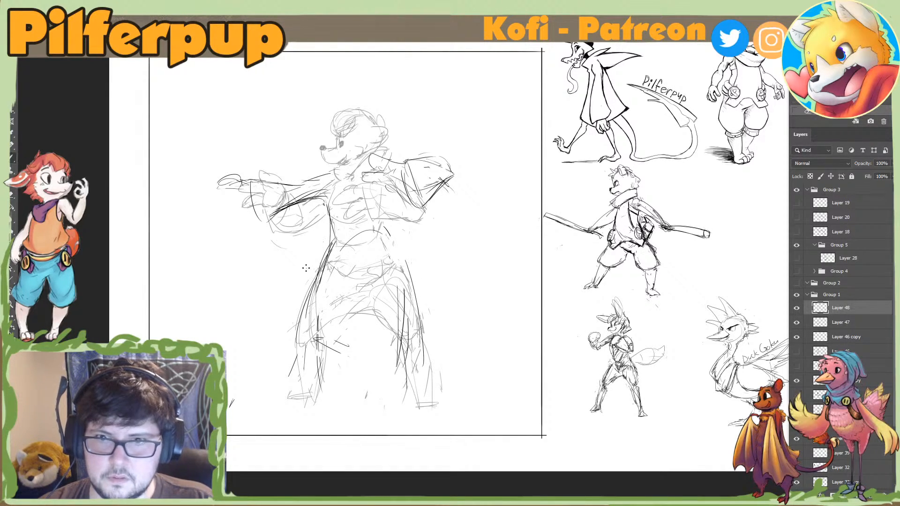
# Step: Try out strokes below the front hand and draw a long straight diagonal from the hand past the legs
pyautogui.moveTo(255, 279); pyautogui.dragTo(315, 322)
pyautogui.hotkey('ctrl', 'z')
pyautogui.moveTo(242, 205); pyautogui.dragTo(283, 253)
pyautogui.hotkey('ctrl', 'z')
pyautogui.moveTo(217, 187); pyautogui.dragTo(397, 406)
# Step: Erase part of the front hip and redraw it with a rounded thigh shape coming off the waist
pyautogui.press('e')
pyautogui.moveTo(326, 260); pyautogui.dragTo(309, 295)
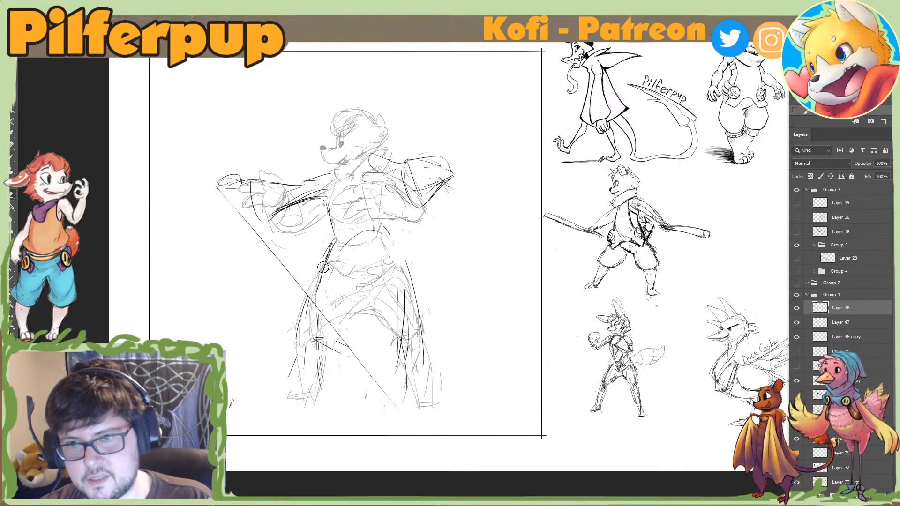
pyautogui.press('b')
pyautogui.moveTo(335, 240); pyautogui.dragTo(310, 282)
pyautogui.press('e')
pyautogui.moveTo(337, 243); pyautogui.dragTo(323, 256)
pyautogui.press('b')
pyautogui.moveTo(330, 250)
pyautogui.mouseDown()
pyautogui.moveTo(345, 278)
pyautogui.moveTo(310, 299)
pyautogui.mouseUp()
pyautogui.moveTo(333, 249); pyautogui.dragTo(315, 309)
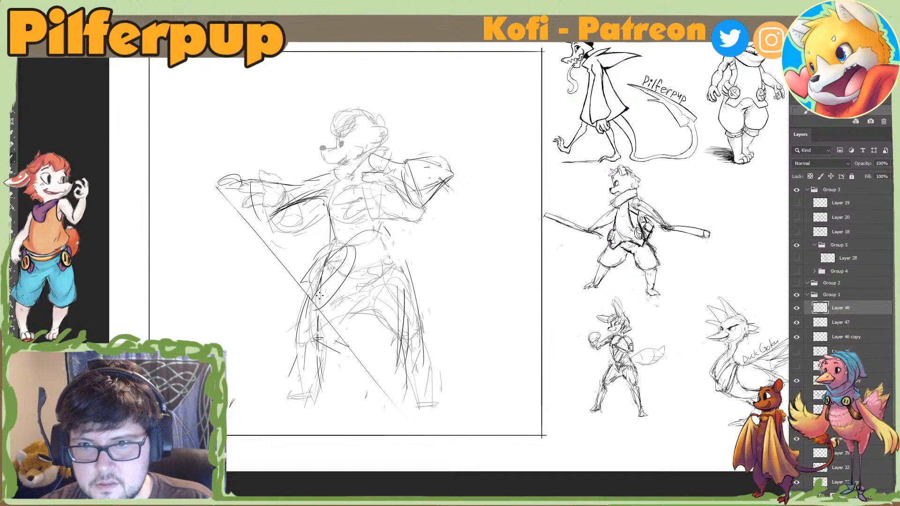
# Step: Clean up the front thigh and redraw its inner and outer contours down to a bent knee
pyautogui.press('e')
pyautogui.moveTo(351, 273); pyautogui.dragTo(352, 246)
pyautogui.press('b')
pyautogui.press('e')
pyautogui.moveTo(327, 291)
pyautogui.mouseDown()
pyautogui.moveTo(328, 271)
pyautogui.moveTo(305, 286)
pyautogui.mouseUp()
pyautogui.press('b')
pyautogui.moveTo(357, 258); pyautogui.dragTo(338, 307)
pyautogui.press('e')
pyautogui.moveTo(361, 254); pyautogui.dragTo(358, 263)
pyautogui.press('b')
pyautogui.moveTo(340, 250); pyautogui.dragTo(306, 301)
# Step: Sketch the front lower leg running down from the bent knee
pyautogui.moveTo(352, 290)
pyautogui.mouseDown()
pyautogui.moveTo(325, 317)
pyautogui.moveTo(285, 389)
pyautogui.mouseUp()
pyautogui.press('e')
pyautogui.press('b')
pyautogui.hotkey('ctrl', 'z')
pyautogui.moveTo(335, 310); pyautogui.dragTo(321, 372)
pyautogui.press('e')
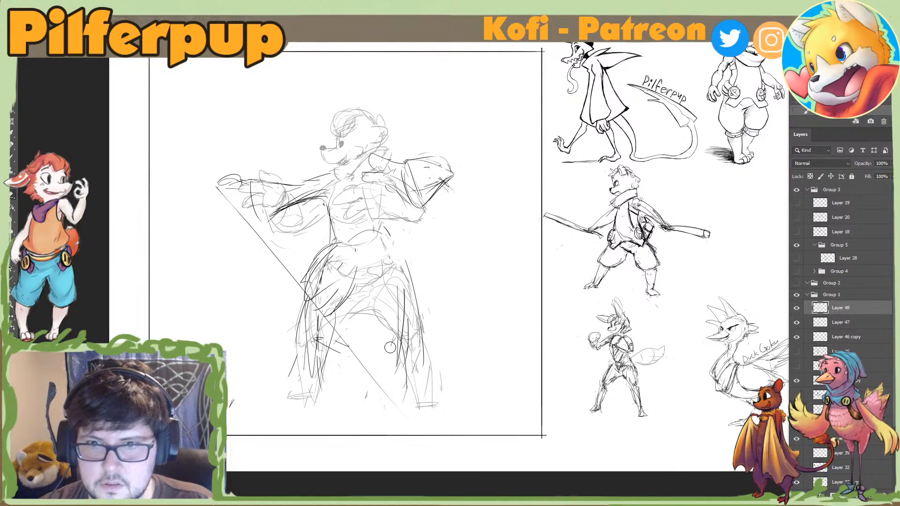
# Step: Draw the outer contour of the rear leg sweeping outward from the hip
pyautogui.press('b')
pyautogui.moveTo(396, 250); pyautogui.dragTo(448, 335)
pyautogui.moveTo(410, 274)
pyautogui.mouseDown()
pyautogui.moveTo(443, 358)
pyautogui.moveTo(440, 321)
pyautogui.mouseUp()
pyautogui.press('e')
pyautogui.press('b')
pyautogui.moveTo(408, 266); pyautogui.dragTo(465, 369)
# Step: Extend the rear leg far back with long inner and outer contours and rough in its end
pyautogui.moveTo(362, 288); pyautogui.dragTo(417, 327)
pyautogui.press('e')
pyautogui.press('b')
pyautogui.moveTo(390, 294); pyautogui.dragTo(455, 334)
pyautogui.press('e')
pyautogui.press('b')
pyautogui.moveTo(396, 250); pyautogui.dragTo(476, 362)
pyautogui.moveTo(435, 324); pyautogui.dragTo(505, 383)
pyautogui.moveTo(483, 343); pyautogui.dragTo(514, 394)
pyautogui.moveTo(389, 315); pyautogui.dragTo(422, 353)
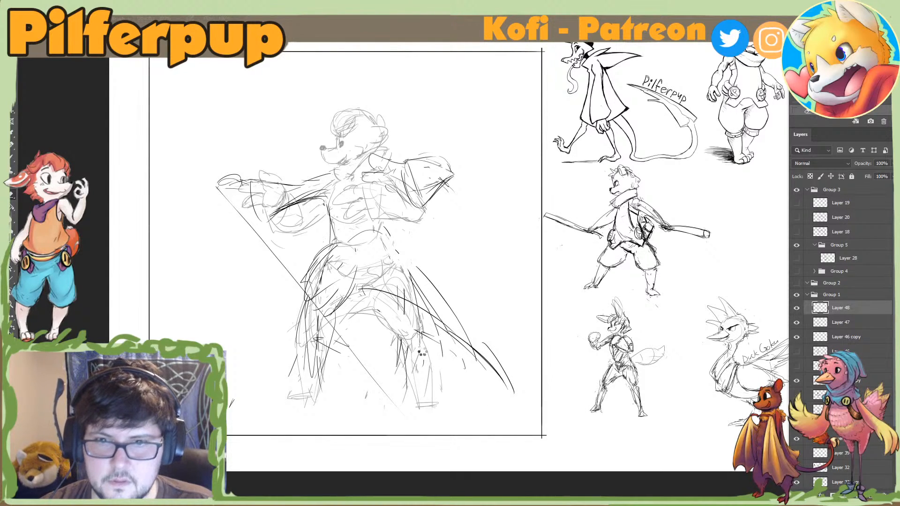
# Step: Mirror the canvas, lasso the outstretched front arm and transform it farther outward, and mirror the view back
pyautogui.press('h')
pyautogui.press('l')
pyautogui.moveTo(598, 174)
pyautogui.mouseDown()
pyautogui.moveTo(611, 223)
pyautogui.moveTo(710, 176)
pyautogui.moveTo(725, 187)
pyautogui.moveTo(716, 192)
pyautogui.mouseUp()
pyautogui.hotkey('ctrl', 't')
pyautogui.press('Return')
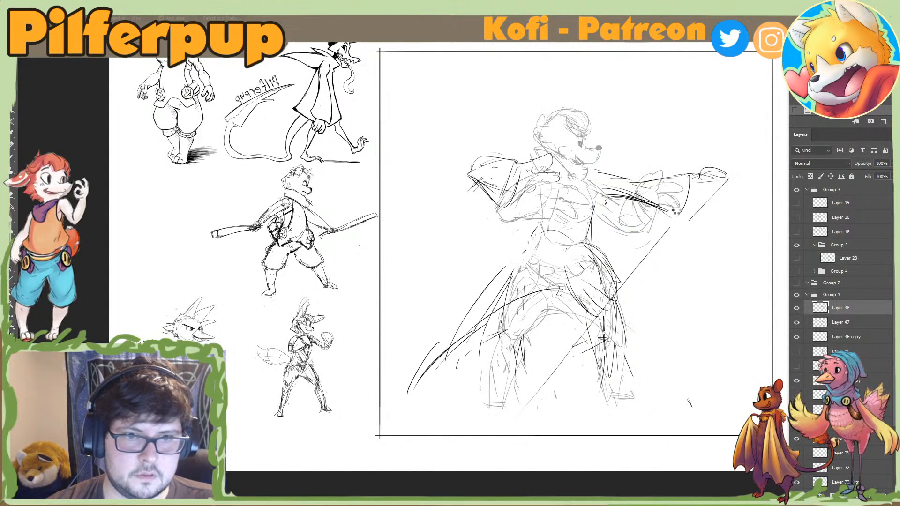
pyautogui.press('h')
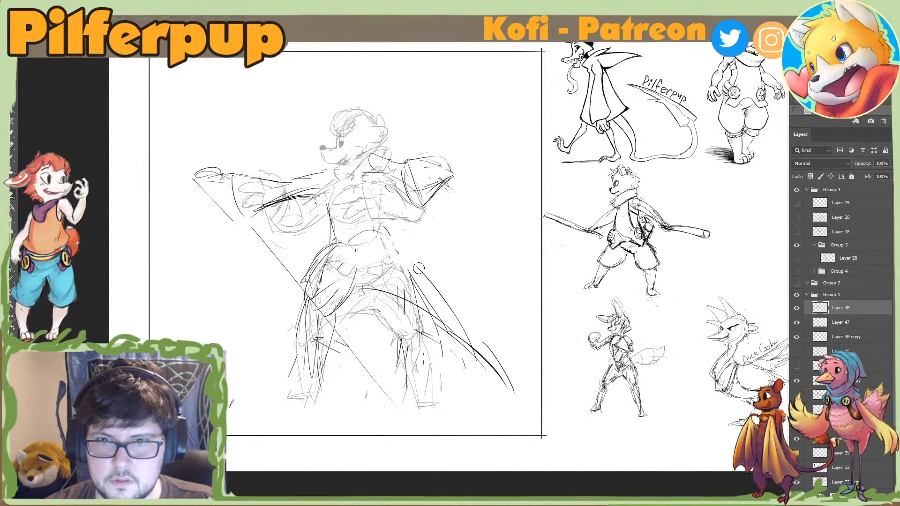
# Step: Lasso the bent rear arm and rotate it slightly upward into a new position
pyautogui.moveTo(382, 149)
pyautogui.mouseDown()
pyautogui.moveTo(466, 205)
pyautogui.moveTo(473, 180)
pyautogui.mouseUp()
pyautogui.hotkey('ctrl', 't')
pyautogui.moveTo(478, 165)
pyautogui.mouseDown()
pyautogui.moveTo(482, 178)
pyautogui.moveTo(454, 189)
pyautogui.moveTo(494, 173)
pyautogui.mouseUp()
pyautogui.moveTo(448, 201); pyautogui.dragTo(454, 178)
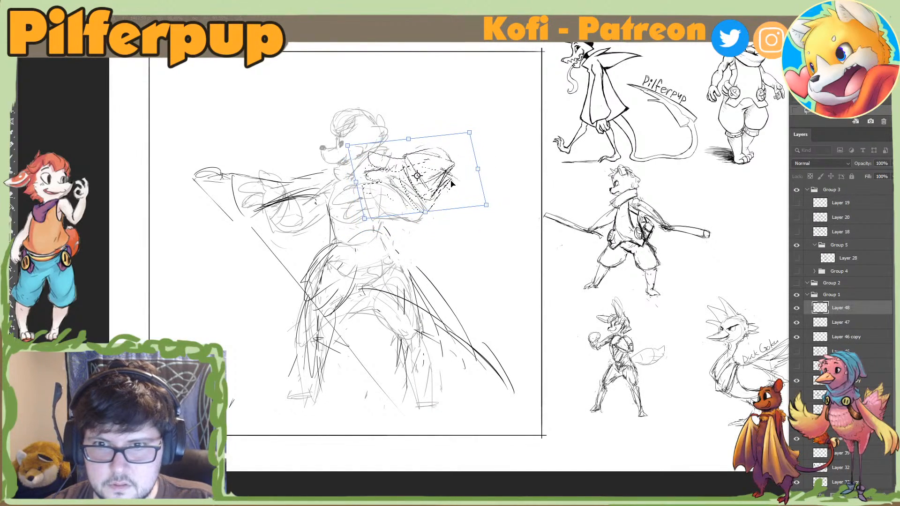
pyautogui.press('Return')
# Step: Lasso the outstretched front arm, transform it so it angles a little higher, and clear the selection
pyautogui.moveTo(326, 169)
pyautogui.mouseDown()
pyautogui.moveTo(194, 179)
pyautogui.moveTo(334, 189)
pyautogui.mouseUp()
pyautogui.hotkey('ctrl', 't')
pyautogui.moveTo(330, 191)
pyautogui.mouseDown()
pyautogui.moveTo(325, 184)
pyautogui.moveTo(350, 180)
pyautogui.moveTo(319, 180)
pyautogui.moveTo(332, 222)
pyautogui.mouseUp()
pyautogui.press('Escape')
pyautogui.hotkey('ctrl', 't')
pyautogui.press('Return')
pyautogui.hotkey('ctrl', 'd')
# Step: Redraw the front side of the torso, the hip and the bent front leg with new contours
pyautogui.press('e')
pyautogui.press('b')
pyautogui.moveTo(323, 195)
pyautogui.mouseDown()
pyautogui.moveTo(341, 233)
pyautogui.moveTo(310, 282)
pyautogui.mouseUp()
pyautogui.moveTo(335, 248); pyautogui.dragTo(305, 286)
pyautogui.moveTo(344, 270)
pyautogui.mouseDown()
pyautogui.moveTo(320, 289)
pyautogui.moveTo(395, 300)
pyautogui.moveTo(336, 319)
pyautogui.moveTo(324, 334)
pyautogui.mouseUp()
pyautogui.press('e')
pyautogui.press('b')
pyautogui.moveTo(310, 301); pyautogui.dragTo(291, 372)
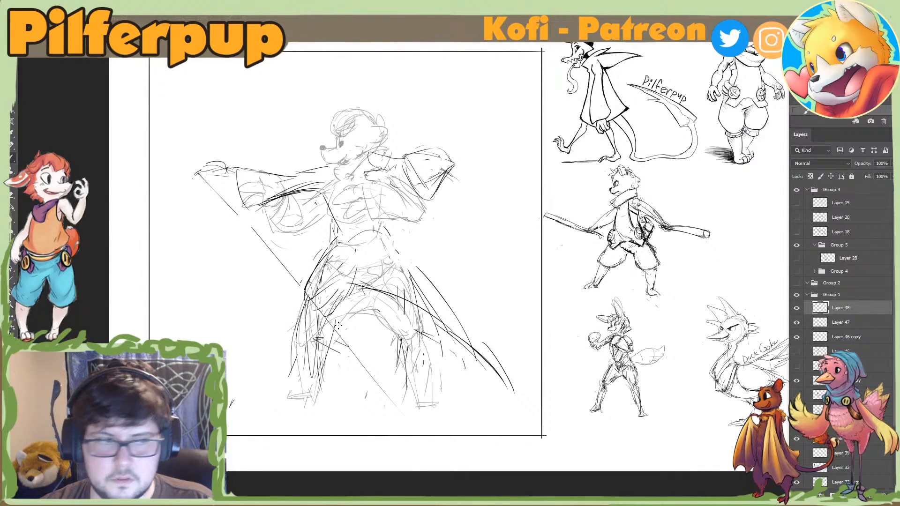
# Step: Delete the pose layer, hide the faded fighter on Layer 47 and add a new blank layer
pyautogui.press('Delete')
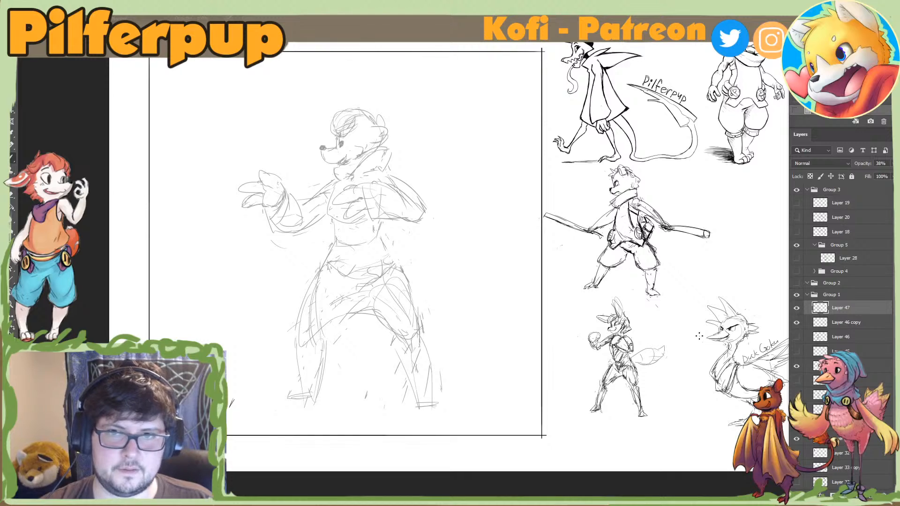
pyautogui.click(797, 308)
pyautogui.click(871, 495)
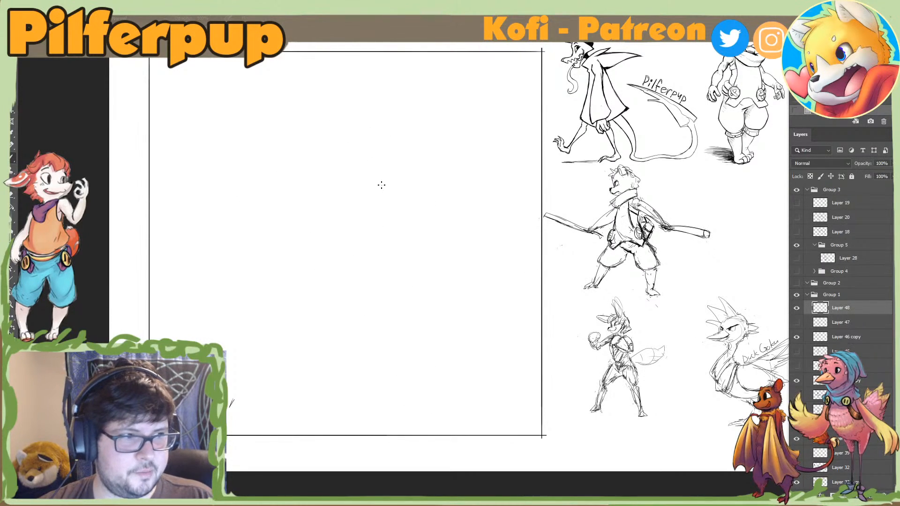
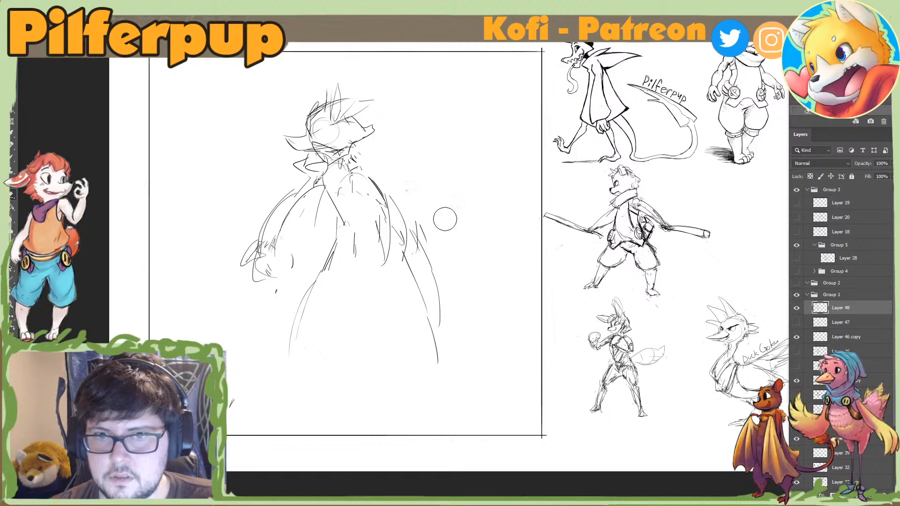
# Step: Lasso and delete the new sketch's body and arm lines, keeping only the spiky-haired head and neck
pyautogui.moveTo(286, 224)
pyautogui.mouseDown()
pyautogui.moveTo(287, 266)
pyautogui.moveTo(292, 249)
pyautogui.moveTo(319, 363)
pyautogui.moveTo(403, 236)
pyautogui.moveTo(381, 188)
pyautogui.moveTo(374, 236)
pyautogui.moveTo(332, 196)
pyautogui.moveTo(261, 262)
pyautogui.moveTo(305, 210)
pyautogui.mouseUp()
pyautogui.press('l')
pyautogui.moveTo(397, 153)
pyautogui.mouseDown()
pyautogui.moveTo(253, 217)
pyautogui.moveTo(500, 265)
pyautogui.mouseUp()
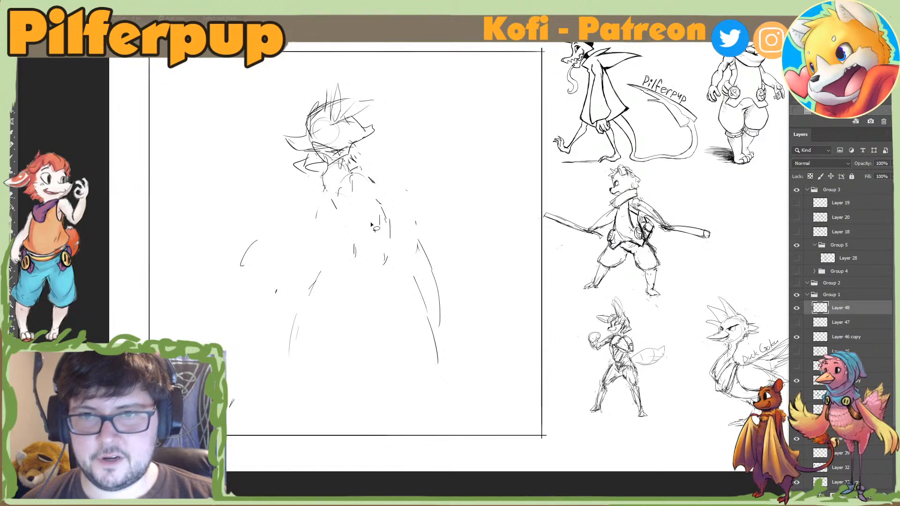
pyautogui.moveTo(384, 167)
pyautogui.mouseDown()
pyautogui.moveTo(316, 195)
pyautogui.moveTo(520, 272)
pyautogui.mouseUp()
pyautogui.press('Delete')
pyautogui.hotkey('ctrl', 'd')
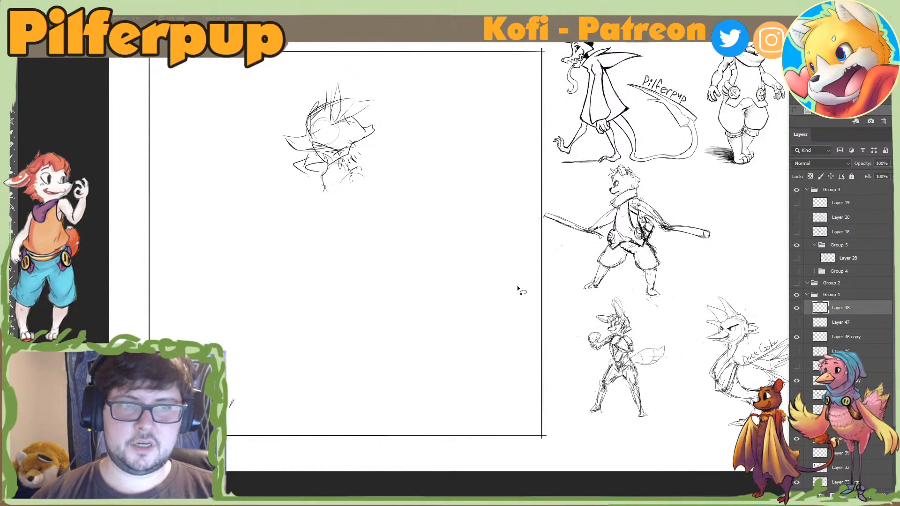
# Step: Sketch a sloping shoulder line and a rounded chest beneath the head
pyautogui.press('b')
pyautogui.moveTo(355, 154); pyautogui.dragTo(390, 166)
pyautogui.moveTo(347, 152); pyautogui.dragTo(398, 174)
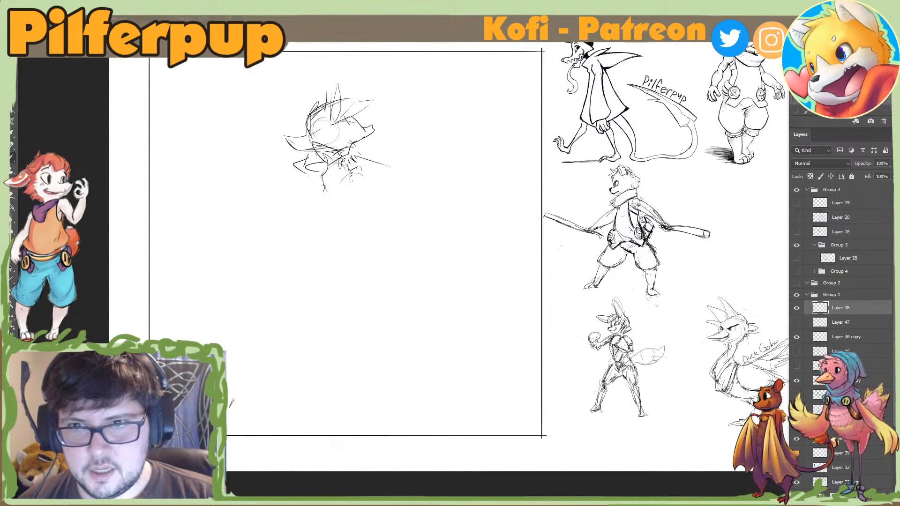
pyautogui.moveTo(336, 165)
pyautogui.mouseDown()
pyautogui.moveTo(349, 153)
pyautogui.moveTo(404, 187)
pyautogui.moveTo(384, 163)
pyautogui.moveTo(412, 196)
pyautogui.moveTo(361, 163)
pyautogui.mouseUp()
pyautogui.press('e')
pyautogui.press('b')
pyautogui.press('e')
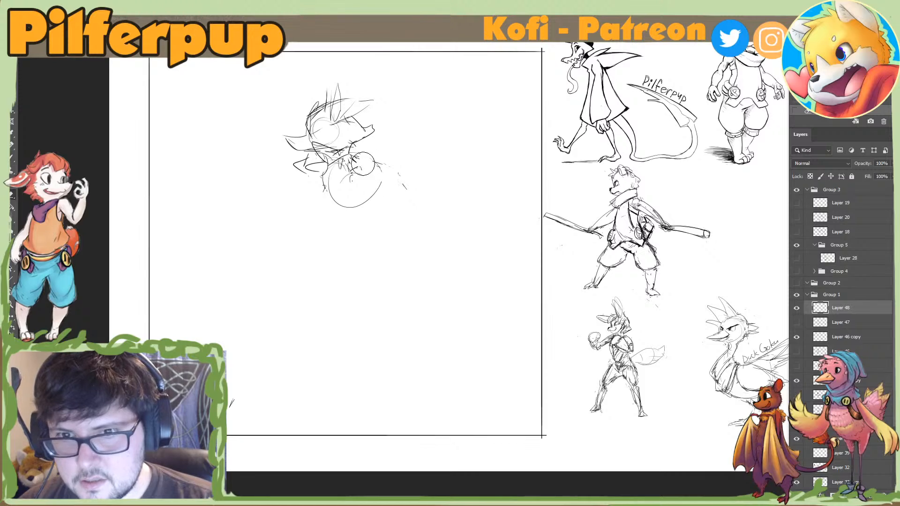
pyautogui.press('b')
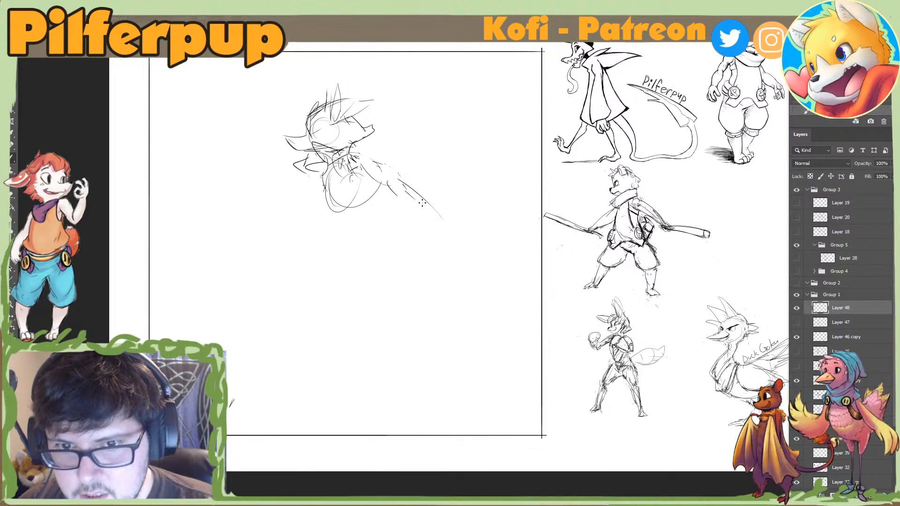
# Step: Sketch a long arm down from the shoulder, redraw it at a steeper angle and rough in the thigh
pyautogui.moveTo(420, 187); pyautogui.dragTo(466, 257)
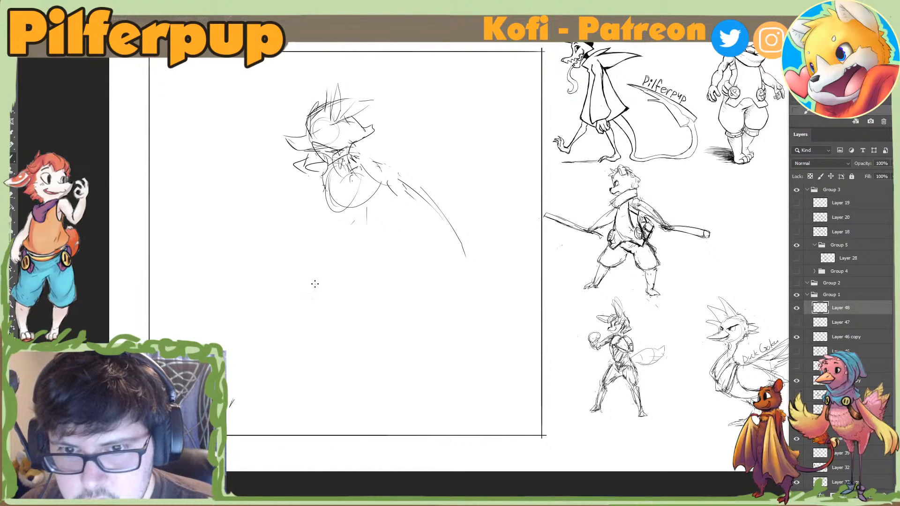
pyautogui.moveTo(350, 236); pyautogui.dragTo(397, 246)
pyautogui.press('e')
pyautogui.moveTo(433, 201); pyautogui.dragTo(461, 253)
pyautogui.press('b')
pyautogui.moveTo(404, 179)
pyautogui.mouseDown()
pyautogui.moveTo(446, 256)
pyautogui.moveTo(442, 266)
pyautogui.mouseUp()
pyautogui.moveTo(435, 262); pyautogui.dragTo(445, 298)
pyautogui.moveTo(420, 210); pyautogui.dragTo(438, 247)
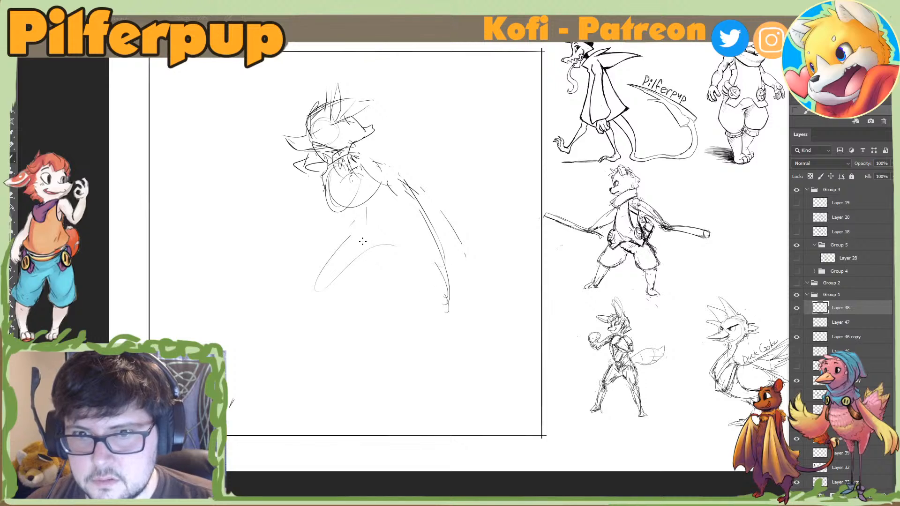
# Step: Sketch both thighs as one wide arch beneath the torso and rework the long arm line beside it
pyautogui.moveTo(363, 242); pyautogui.dragTo(315, 290)
pyautogui.moveTo(317, 295)
pyautogui.mouseDown()
pyautogui.moveTo(391, 245)
pyautogui.moveTo(470, 313)
pyautogui.mouseUp()
pyautogui.press('e')
pyautogui.moveTo(426, 211); pyautogui.dragTo(445, 262)
pyautogui.press('b')
pyautogui.moveTo(442, 243); pyautogui.dragTo(462, 310)
pyautogui.moveTo(417, 210); pyautogui.dragTo(446, 273)
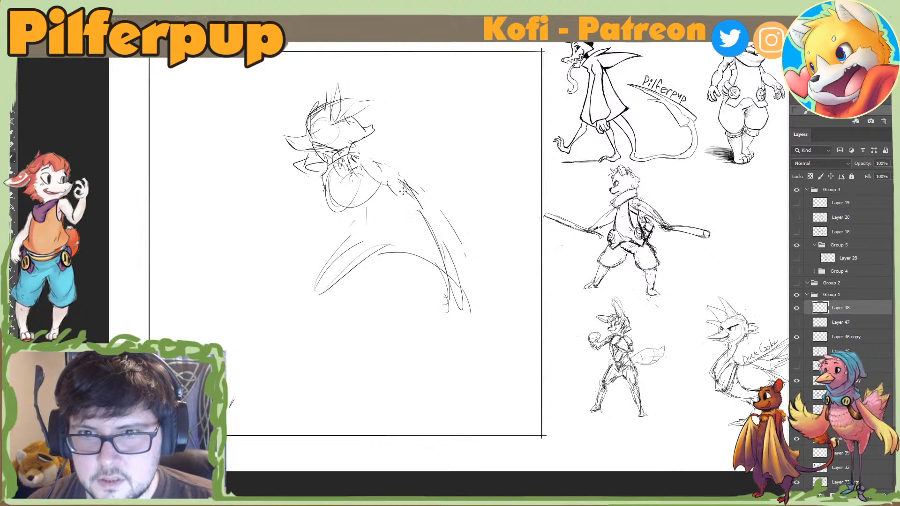
# Step: Rough in the torso's centre and side lines, a second arm sloping outward and a small round shoulder beside the chest
pyautogui.moveTo(373, 175); pyautogui.dragTo(373, 294)
pyautogui.moveTo(397, 198); pyautogui.dragTo(376, 288)
pyautogui.moveTo(333, 191)
pyautogui.mouseDown()
pyautogui.moveTo(313, 196)
pyautogui.moveTo(268, 248)
pyautogui.mouseUp()
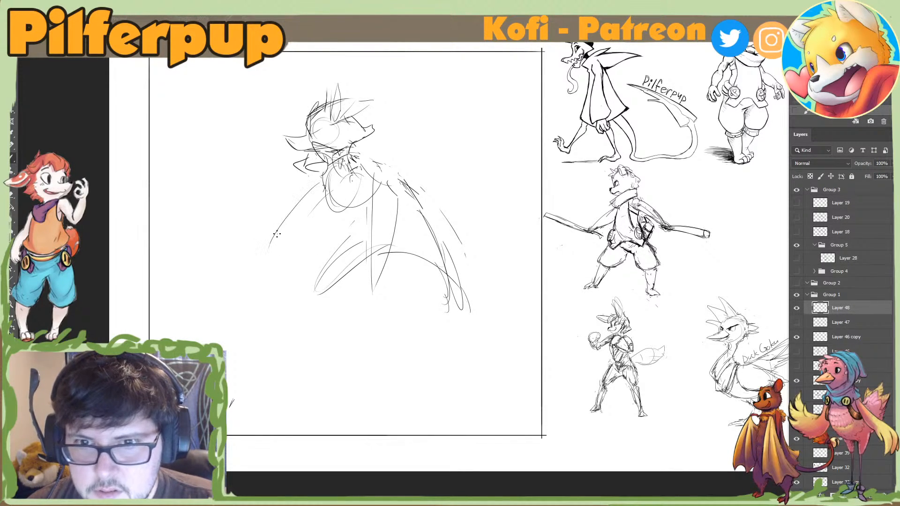
pyautogui.press('e')
pyautogui.moveTo(376, 284); pyautogui.dragTo(378, 267)
pyautogui.moveTo(378, 193)
pyautogui.mouseDown()
pyautogui.moveTo(387, 191)
pyautogui.moveTo(304, 192)
pyautogui.mouseUp()
pyautogui.press('b')
pyautogui.moveTo(361, 170); pyautogui.dragTo(382, 199)
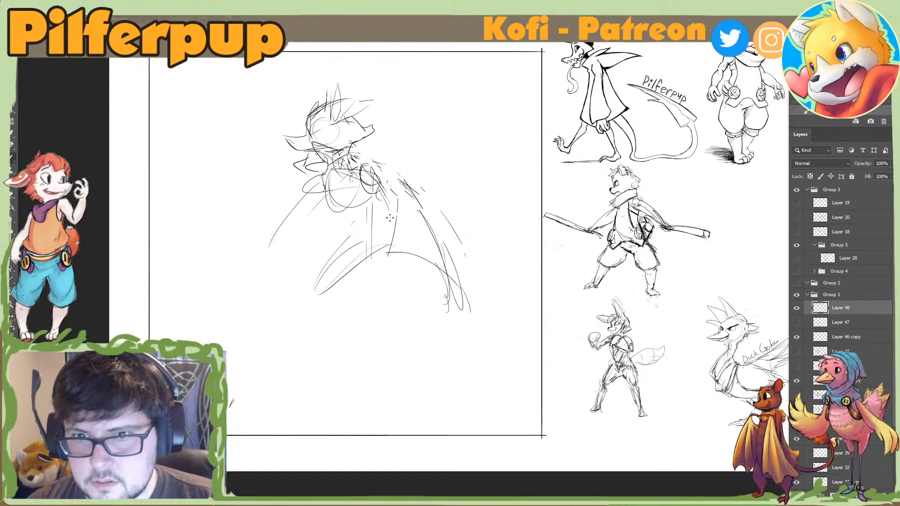
# Step: Redraw the legs as a broader arch, extending both shins outward into a very wide stance
pyautogui.moveTo(323, 255); pyautogui.dragTo(284, 333)
pyautogui.moveTo(296, 319)
pyautogui.mouseDown()
pyautogui.moveTo(355, 262)
pyautogui.moveTo(437, 275)
pyautogui.mouseUp()
pyautogui.moveTo(458, 308); pyautogui.dragTo(470, 331)
pyautogui.moveTo(424, 272); pyautogui.dragTo(501, 328)
pyautogui.moveTo(315, 263)
pyautogui.mouseDown()
pyautogui.moveTo(308, 292)
pyautogui.moveTo(438, 284)
pyautogui.mouseUp()
pyautogui.press('e')
pyautogui.moveTo(316, 292); pyautogui.dragTo(387, 252)
pyautogui.press('b')
pyautogui.moveTo(323, 286)
pyautogui.mouseDown()
pyautogui.moveTo(357, 270)
pyautogui.moveTo(452, 282)
pyautogui.mouseUp()
pyautogui.moveTo(392, 249); pyautogui.dragTo(273, 323)
pyautogui.moveTo(293, 292); pyautogui.dragTo(266, 338)
pyautogui.moveTo(258, 335); pyautogui.dragTo(268, 322)
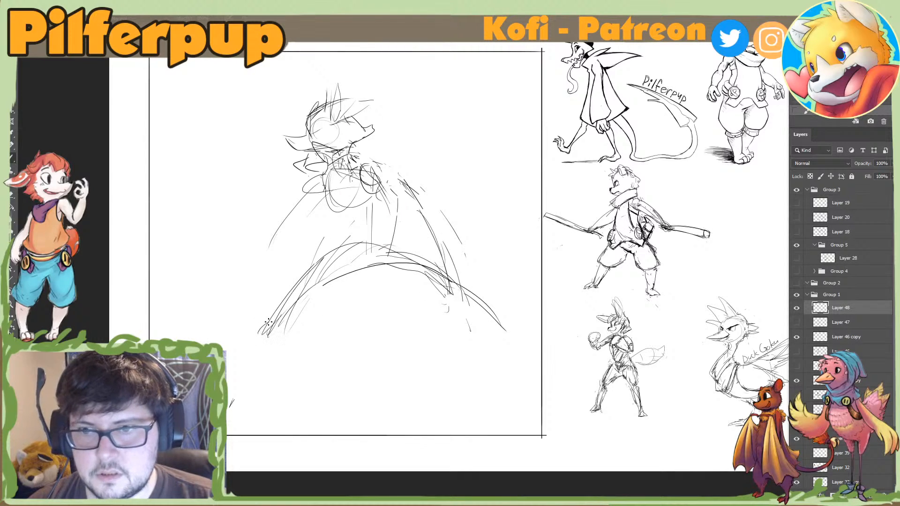
# Step: Add pointed feet at both leg ends and darken the outer line of the leg below the long arm
pyautogui.press('e')
pyautogui.moveTo(505, 327)
pyautogui.mouseDown()
pyautogui.moveTo(499, 335)
pyautogui.moveTo(524, 339)
pyautogui.moveTo(508, 333)
pyautogui.mouseUp()
pyautogui.press('b')
pyautogui.press('e')
pyautogui.press('b')
pyautogui.press('e')
pyautogui.moveTo(485, 341); pyautogui.dragTo(490, 340)
pyautogui.press('b')
pyautogui.moveTo(449, 269); pyautogui.dragTo(485, 300)
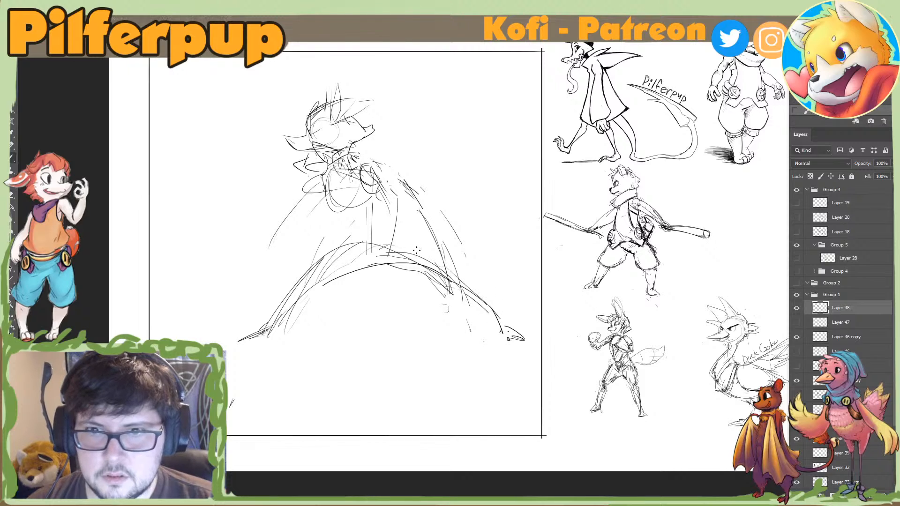
pyautogui.moveTo(420, 244); pyautogui.dragTo(476, 290)
pyautogui.moveTo(426, 246); pyautogui.dragTo(478, 291)
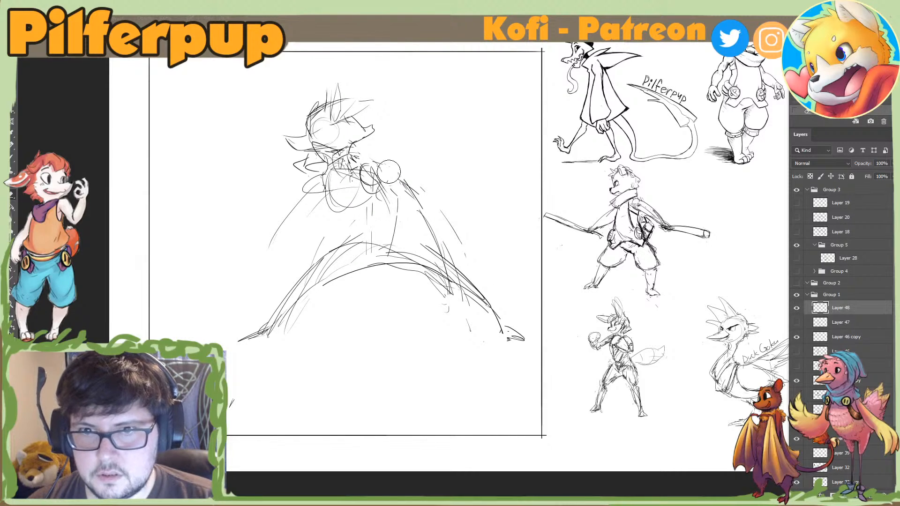
# Step: Lasso and shift the head and upper body over the middle of the legs, then reposition the head alone
pyautogui.moveTo(365, 64)
pyautogui.mouseDown()
pyautogui.moveTo(208, 217)
pyautogui.moveTo(314, 251)
pyautogui.moveTo(461, 243)
pyautogui.moveTo(435, 80)
pyautogui.mouseUp()
pyautogui.hotkey('ctrl', 't')
pyautogui.moveTo(439, 130); pyautogui.dragTo(455, 123)
pyautogui.press('Return')
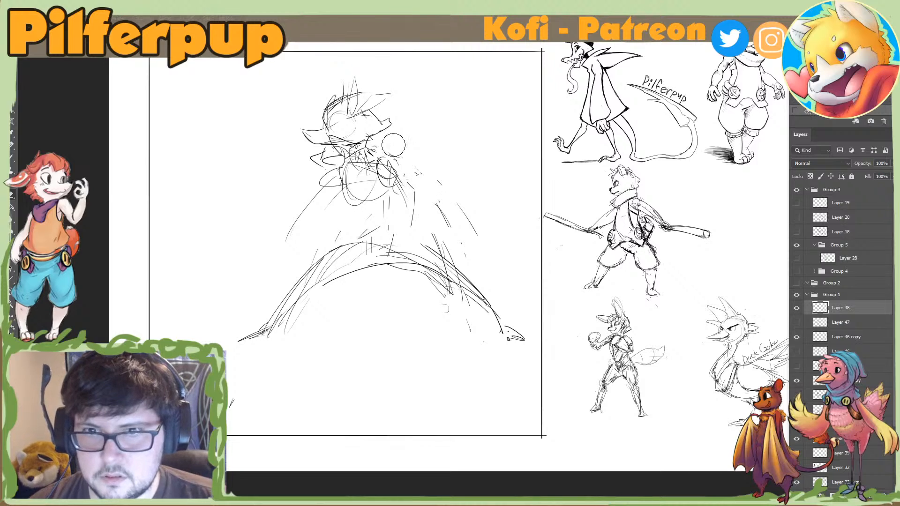
pyautogui.moveTo(330, 87)
pyautogui.mouseDown()
pyautogui.moveTo(300, 162)
pyautogui.moveTo(400, 77)
pyautogui.moveTo(334, 86)
pyautogui.mouseUp()
pyautogui.hotkey('ctrl', 't')
pyautogui.moveTo(375, 96); pyautogui.dragTo(401, 93)
pyautogui.press('Return')
pyautogui.hotkey('ctrl', 'd')
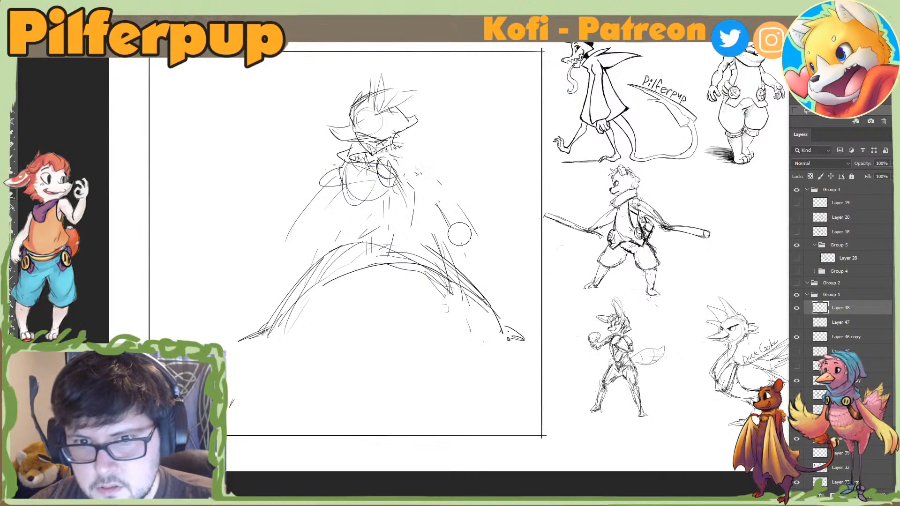
# Step: Erase the old arm and shoulder lines and draw the back edge of a narrower torso down to the hip
pyautogui.press('e')
pyautogui.moveTo(329, 177); pyautogui.dragTo(300, 221)
pyautogui.moveTo(424, 175)
pyautogui.mouseDown()
pyautogui.moveTo(446, 216)
pyautogui.moveTo(412, 178)
pyautogui.moveTo(428, 245)
pyautogui.mouseUp()
pyautogui.press('b')
pyautogui.press('e')
pyautogui.moveTo(406, 189); pyautogui.dragTo(416, 209)
pyautogui.press('b')
pyautogui.moveTo(401, 163); pyautogui.dragTo(403, 240)
pyautogui.moveTo(417, 217); pyautogui.dragTo(417, 241)
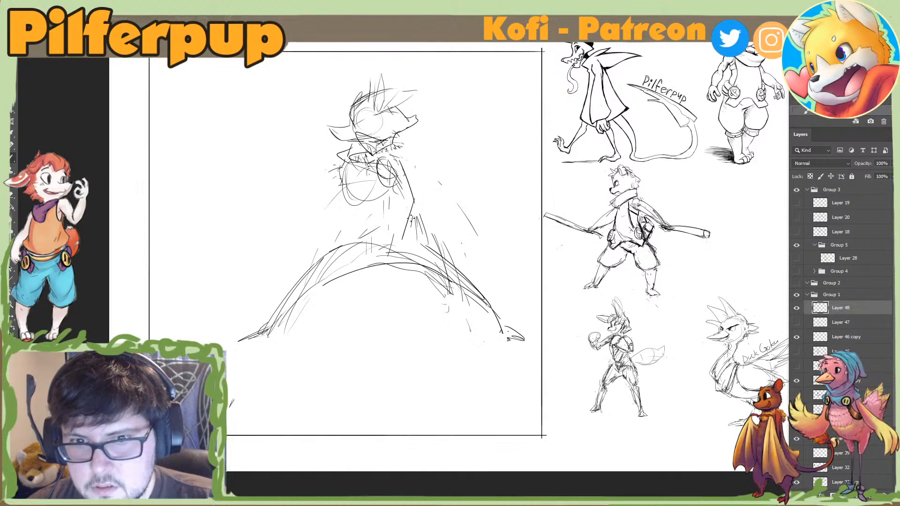
# Step: Undo the last torso stroke and redraw the chest as a smaller form below the collar
pyautogui.hotkey('ctrl', 'z')
pyautogui.moveTo(361, 164); pyautogui.dragTo(365, 200)
pyautogui.moveTo(368, 200); pyautogui.dragTo(388, 190)
pyautogui.moveTo(386, 193)
pyautogui.mouseDown()
pyautogui.moveTo(401, 197)
pyautogui.moveTo(350, 193)
pyautogui.moveTo(389, 162)
pyautogui.moveTo(396, 170)
pyautogui.mouseUp()
pyautogui.press('e')
# Step: Lasso the head and collar and move them slightly up and outward over the narrower torso
pyautogui.press('l')
pyautogui.moveTo(352, 85)
pyautogui.mouseDown()
pyautogui.moveTo(396, 157)
pyautogui.moveTo(361, 77)
pyautogui.mouseUp()
pyautogui.hotkey('ctrl', 't')
pyautogui.moveTo(416, 106); pyautogui.dragTo(428, 101)
pyautogui.press('Return')
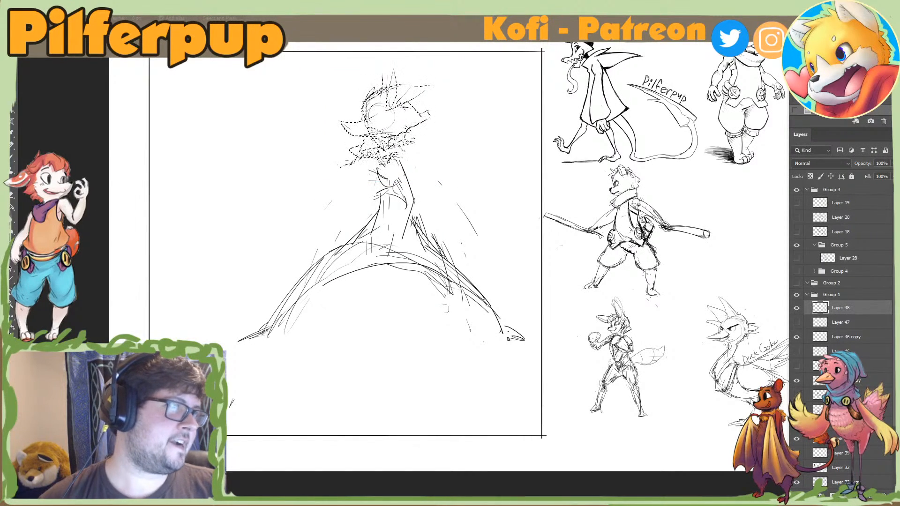
pyautogui.hotkey('ctrl', 'd')
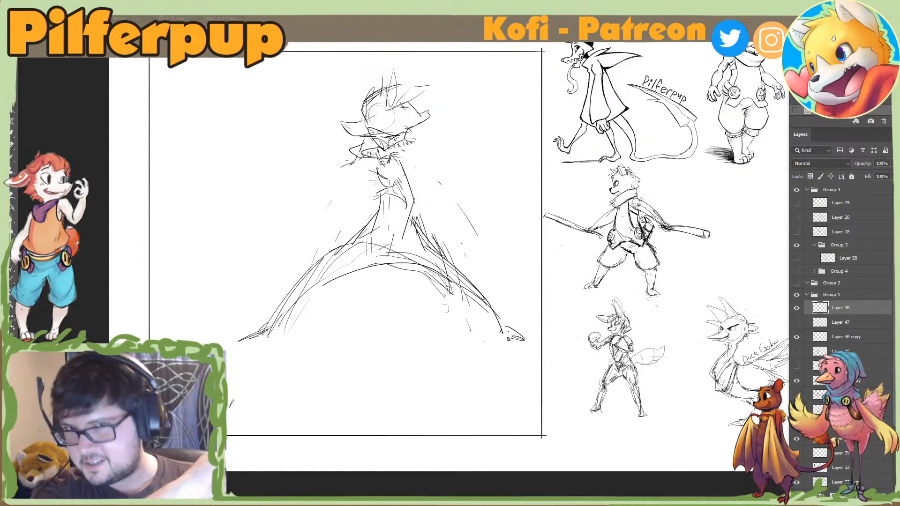
# Step: Clear the stray marks beside the torso and sketch a rounded shoulder with a short upper arm angled outward
pyautogui.moveTo(434, 168); pyautogui.dragTo(432, 171)
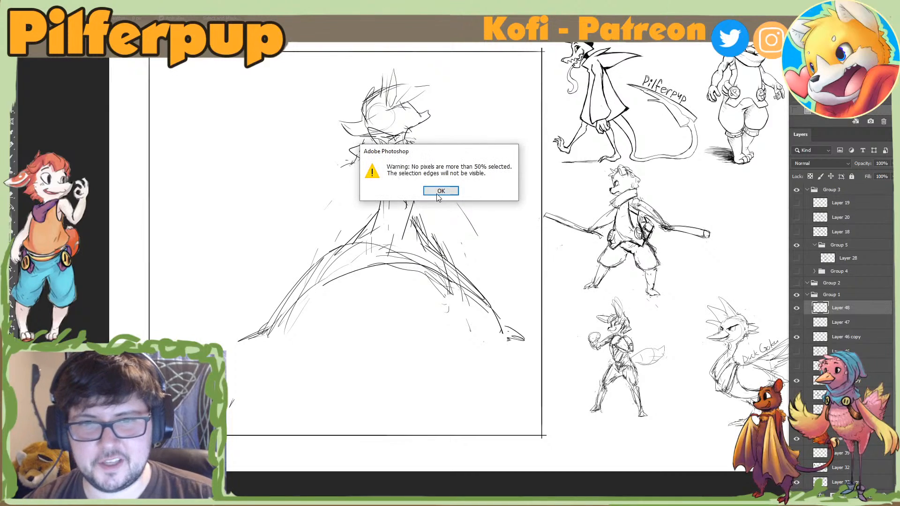
pyautogui.click(440, 192)
pyautogui.press('e')
pyautogui.click(422, 175)
pyautogui.press('b')
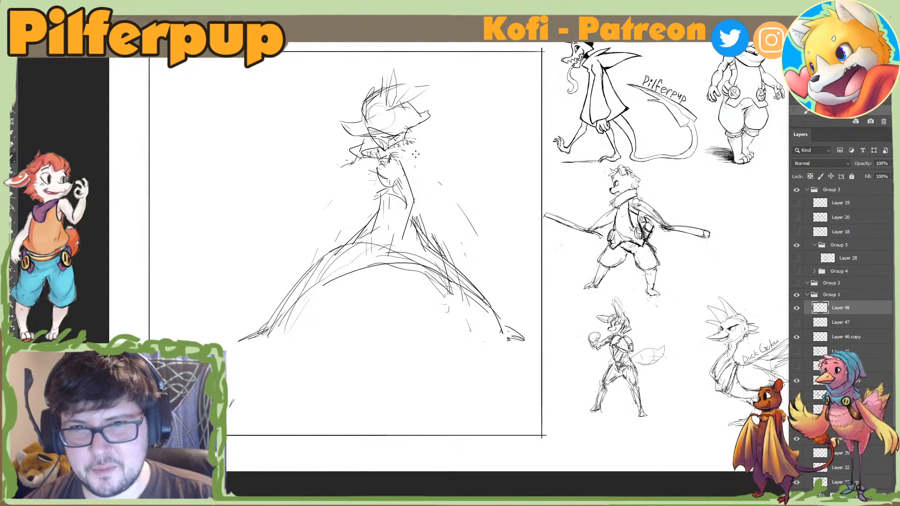
pyautogui.press('e')
pyautogui.moveTo(414, 152); pyautogui.dragTo(414, 164)
pyautogui.moveTo(451, 196); pyautogui.dragTo(471, 222)
pyautogui.press('b')
pyautogui.moveTo(417, 149); pyautogui.dragTo(428, 168)
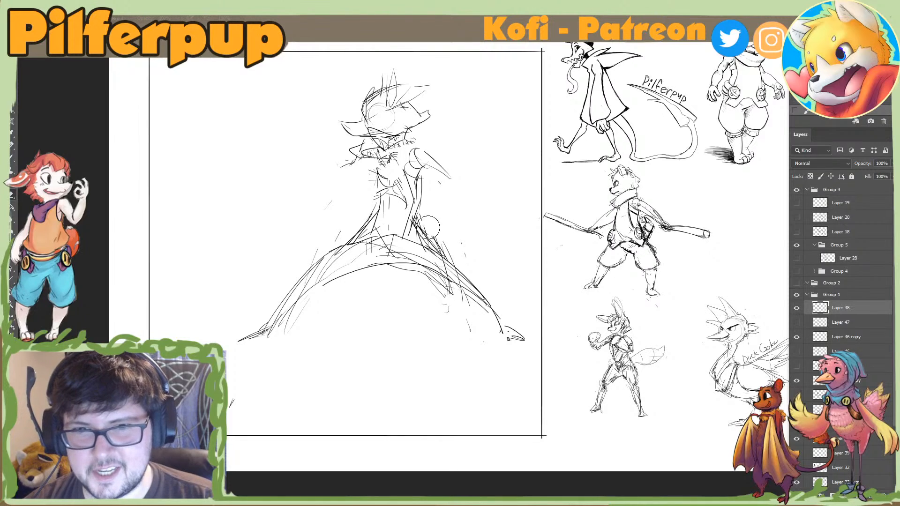
# Step: Erase the outstretched shin below the rounded shoulder and redraw that leg bent at the knee, with the shin angled inward
pyautogui.moveTo(448, 246)
pyautogui.mouseDown()
pyautogui.moveTo(501, 334)
pyautogui.moveTo(530, 335)
pyautogui.mouseUp()
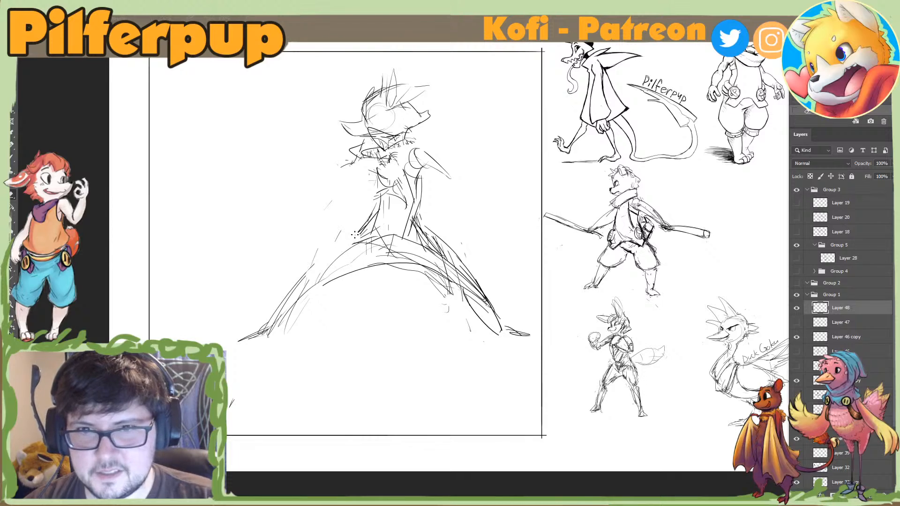
pyautogui.press('e')
pyautogui.moveTo(321, 261)
pyautogui.mouseDown()
pyautogui.moveTo(281, 329)
pyautogui.moveTo(288, 305)
pyautogui.moveTo(328, 284)
pyautogui.moveTo(394, 277)
pyautogui.moveTo(504, 338)
pyautogui.moveTo(524, 317)
pyautogui.mouseUp()
pyautogui.moveTo(492, 280)
pyautogui.mouseDown()
pyautogui.moveTo(499, 291)
pyautogui.moveTo(462, 324)
pyautogui.mouseUp()
pyautogui.press('b')
pyautogui.moveTo(464, 289)
pyautogui.mouseDown()
pyautogui.moveTo(436, 334)
pyautogui.moveTo(449, 333)
pyautogui.moveTo(440, 306)
pyautogui.moveTo(439, 331)
pyautogui.mouseUp()
pyautogui.press('e')
pyautogui.press('b')
pyautogui.moveTo(447, 307); pyautogui.dragTo(424, 360)
pyautogui.moveTo(471, 312)
pyautogui.mouseDown()
pyautogui.moveTo(437, 354)
pyautogui.moveTo(490, 310)
pyautogui.mouseUp()
# Step: Clean up the bent leg's ankle and sketch a short flat foot on the ground
pyautogui.press('e')
pyautogui.moveTo(436, 350)
pyautogui.mouseDown()
pyautogui.moveTo(443, 320)
pyautogui.moveTo(435, 345)
pyautogui.moveTo(449, 342)
pyautogui.mouseUp()
pyautogui.press('b')
pyautogui.press('e')
pyautogui.press('b')
pyautogui.moveTo(441, 340); pyautogui.dragTo(463, 345)
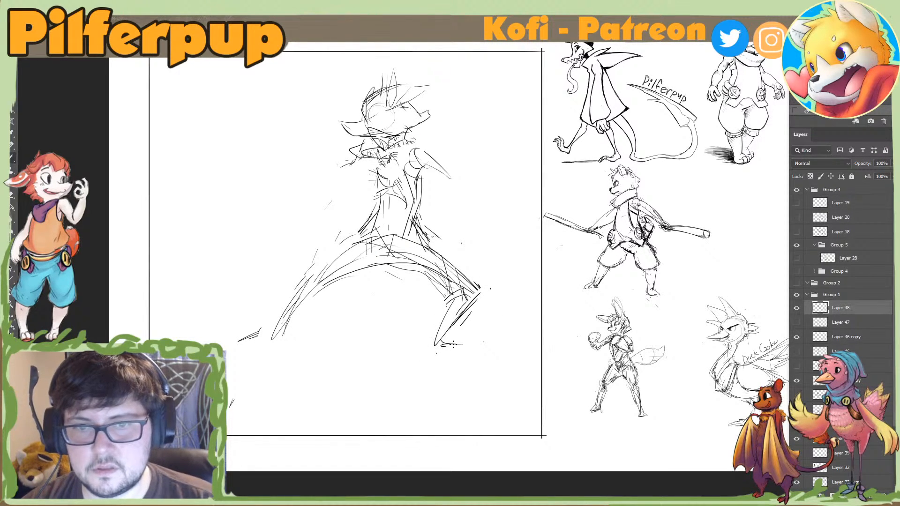
# Step: Erase the loose lines on the opposite leg and redraw its thigh, extended shin and flat foot
pyautogui.press('e')
pyautogui.moveTo(327, 276); pyautogui.dragTo(311, 292)
pyautogui.press('b')
pyautogui.moveTo(324, 265); pyautogui.dragTo(271, 327)
pyautogui.press('e')
pyautogui.press('b')
pyautogui.moveTo(314, 284)
pyautogui.mouseDown()
pyautogui.moveTo(273, 338)
pyautogui.moveTo(267, 326)
pyautogui.moveTo(253, 335)
pyautogui.mouseUp()
pyautogui.press('e')
pyautogui.press('b')
pyautogui.press('e')
pyautogui.press('b')
pyautogui.moveTo(325, 265); pyautogui.dragTo(275, 329)
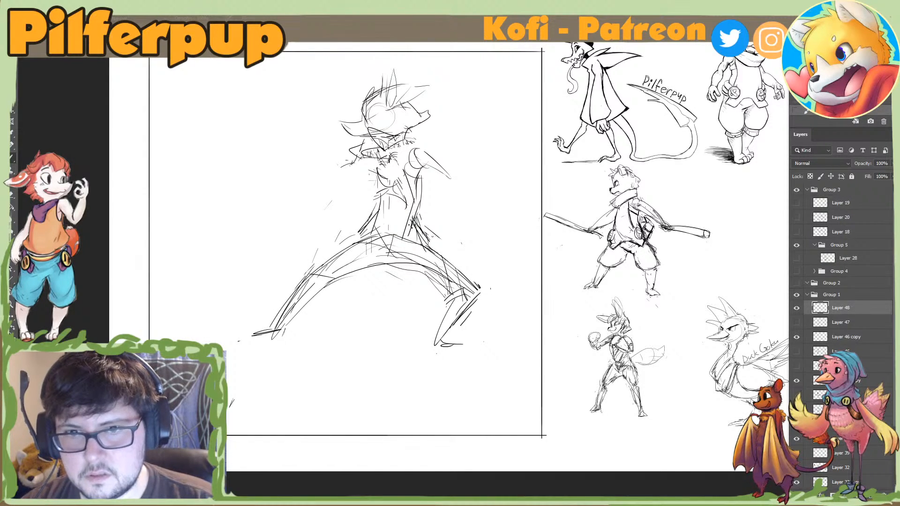
# Step: Try new shoulder and collar strokes, undo the unwanted ones and rework the torso side and outer hip lines
pyautogui.press('e')
pyautogui.press('b')
pyautogui.moveTo(416, 154); pyautogui.dragTo(437, 182)
pyautogui.hotkey('ctrl', 'z')
pyautogui.moveTo(373, 130)
pyautogui.mouseDown()
pyautogui.moveTo(420, 154)
pyautogui.moveTo(408, 166)
pyautogui.moveTo(422, 158)
pyautogui.mouseUp()
pyautogui.hotkey('ctrl', 'z')
pyautogui.hotkey('ctrl', 'z')
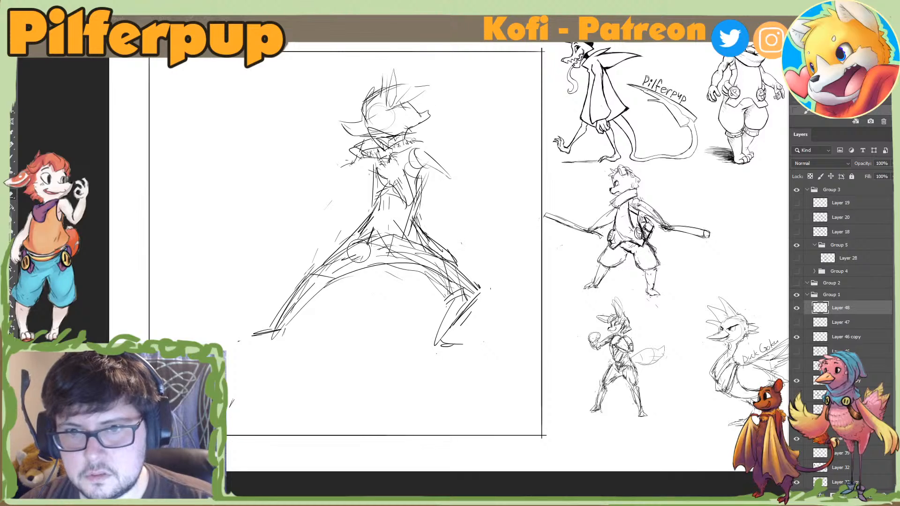
pyautogui.moveTo(359, 251)
pyautogui.mouseDown()
pyautogui.moveTo(369, 224)
pyautogui.moveTo(338, 243)
pyautogui.mouseUp()
pyautogui.press('b')
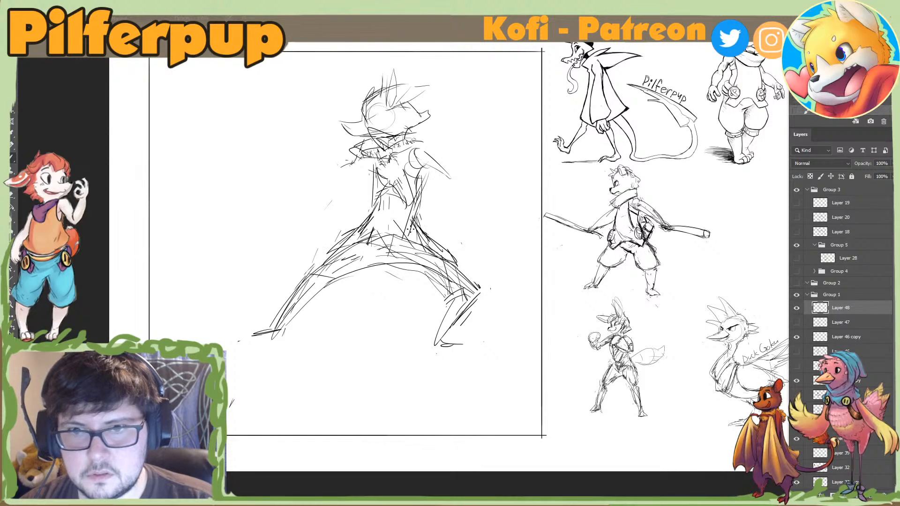
# Step: Strengthen the outer hip lines and add rough contour strokes along both thighs, undoing unwanted marks
pyautogui.moveTo(420, 223)
pyautogui.mouseDown()
pyautogui.moveTo(455, 248)
pyautogui.moveTo(439, 246)
pyautogui.mouseUp()
pyautogui.press('e')
pyautogui.press('b')
pyautogui.moveTo(420, 225)
pyautogui.mouseDown()
pyautogui.moveTo(451, 246)
pyautogui.moveTo(443, 253)
pyautogui.mouseUp()
pyautogui.press('e')
pyautogui.press('b')
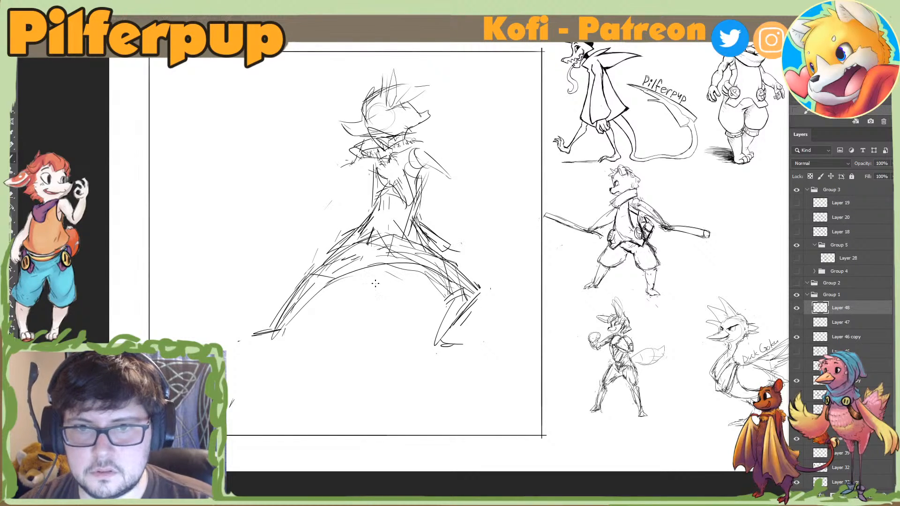
pyautogui.hotkey('ctrl', 'z')
pyautogui.hotkey('ctrl', 'z')
pyautogui.hotkey('ctrl', 'z')
pyautogui.hotkey('ctrl', 'z')
pyautogui.moveTo(327, 253); pyautogui.dragTo(286, 294)
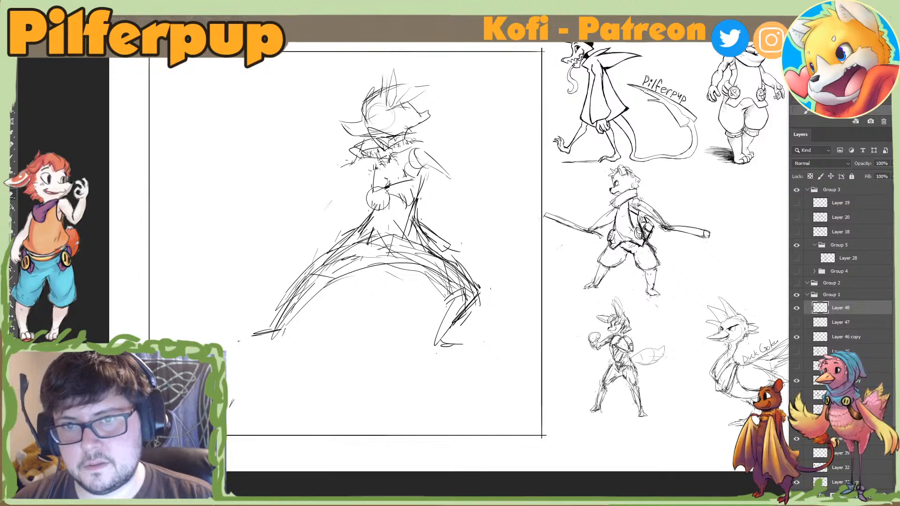
# Step: Redraw the lower edge of the chest and erase the excess lines around it
pyautogui.press('b')
pyautogui.moveTo(378, 196)
pyautogui.mouseDown()
pyautogui.moveTo(371, 215)
pyautogui.moveTo(375, 182)
pyautogui.moveTo(404, 182)
pyautogui.mouseUp()
pyautogui.press('e')
pyautogui.press('b')
pyautogui.press('e')
pyautogui.moveTo(387, 176); pyautogui.dragTo(414, 184)
pyautogui.press('b')
pyautogui.press('e')
pyautogui.press('b')
# Step: Sketch the waist tapering into the pelvis and clean up the lines along the torso's side
pyautogui.moveTo(373, 211)
pyautogui.mouseDown()
pyautogui.moveTo(377, 199)
pyautogui.moveTo(393, 243)
pyautogui.mouseUp()
pyautogui.press('e')
pyautogui.press('b')
pyautogui.moveTo(378, 205); pyautogui.dragTo(388, 240)
pyautogui.press('e')
pyautogui.moveTo(409, 209)
pyautogui.mouseDown()
pyautogui.moveTo(389, 245)
pyautogui.moveTo(403, 224)
pyautogui.mouseUp()
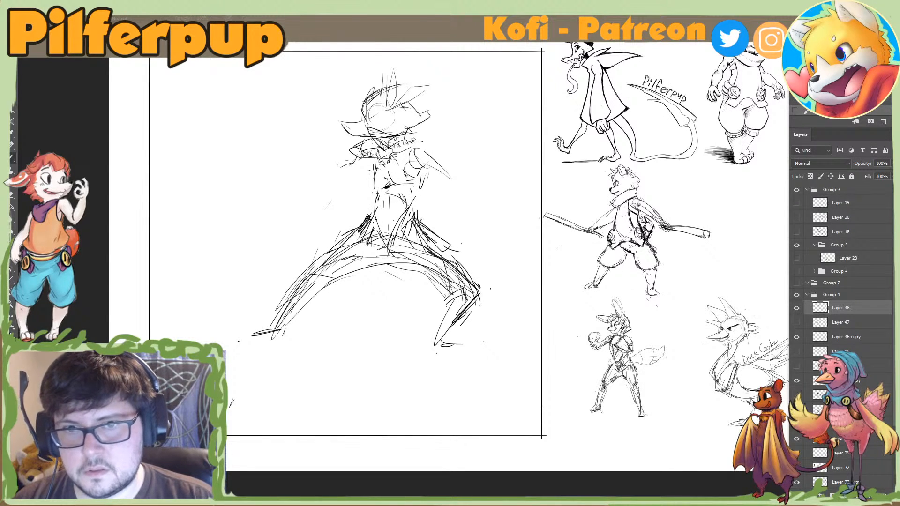
# Step: Erase the short upper arm and redraw it from the shoulder as a long arm reaching down and outward
pyautogui.press('e')
pyautogui.moveTo(436, 169)
pyautogui.mouseDown()
pyautogui.moveTo(444, 164)
pyautogui.moveTo(417, 164)
pyautogui.mouseUp()
pyautogui.press('b')
pyautogui.moveTo(416, 150); pyautogui.dragTo(491, 220)
pyautogui.press('e')
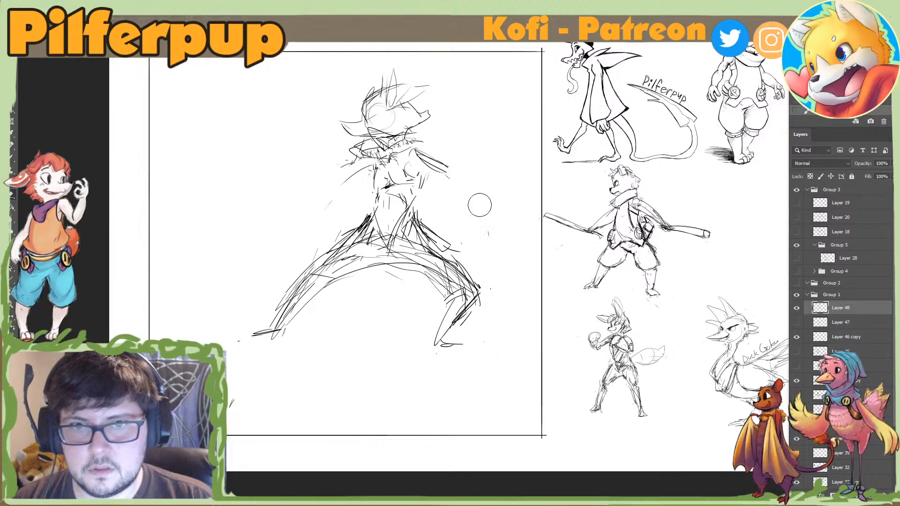
pyautogui.press('b')
pyautogui.moveTo(445, 175); pyautogui.dragTo(513, 266)
# Step: Erase the rear arm's loose strokes and try a new line reaching outward and down from the shoulder
pyautogui.press('e')
pyautogui.moveTo(359, 171); pyautogui.dragTo(291, 248)
pyautogui.press('b')
pyautogui.press('e')
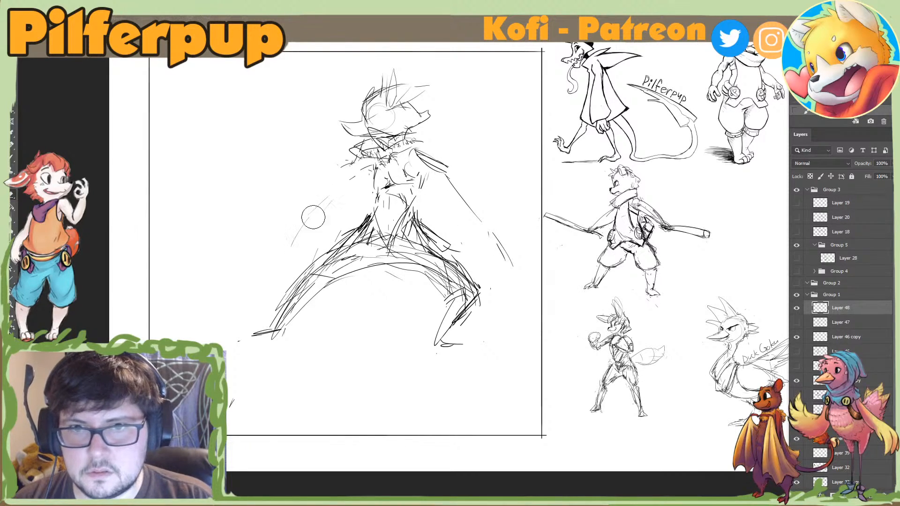
pyautogui.moveTo(311, 217); pyautogui.dragTo(349, 181)
pyautogui.press('b')
pyautogui.moveTo(369, 170); pyautogui.dragTo(326, 214)
pyautogui.press('e')
pyautogui.press('b')
# Step: Try a steeper, downward-hanging forward arm and erase the longer strokes beside it
pyautogui.moveTo(441, 177)
pyautogui.mouseDown()
pyautogui.moveTo(473, 225)
pyautogui.moveTo(462, 246)
pyautogui.mouseUp()
pyautogui.press('e')
pyautogui.moveTo(447, 194); pyautogui.dragTo(459, 220)
pyautogui.press('b')
pyautogui.moveTo(330, 210)
pyautogui.mouseDown()
pyautogui.moveTo(355, 175)
pyautogui.moveTo(303, 209)
pyautogui.mouseUp()
pyautogui.press('e')
pyautogui.moveTo(444, 179)
pyautogui.mouseDown()
pyautogui.moveTo(432, 177)
pyautogui.moveTo(464, 248)
pyautogui.moveTo(497, 257)
pyautogui.mouseUp()
pyautogui.press('b')
pyautogui.press('e')
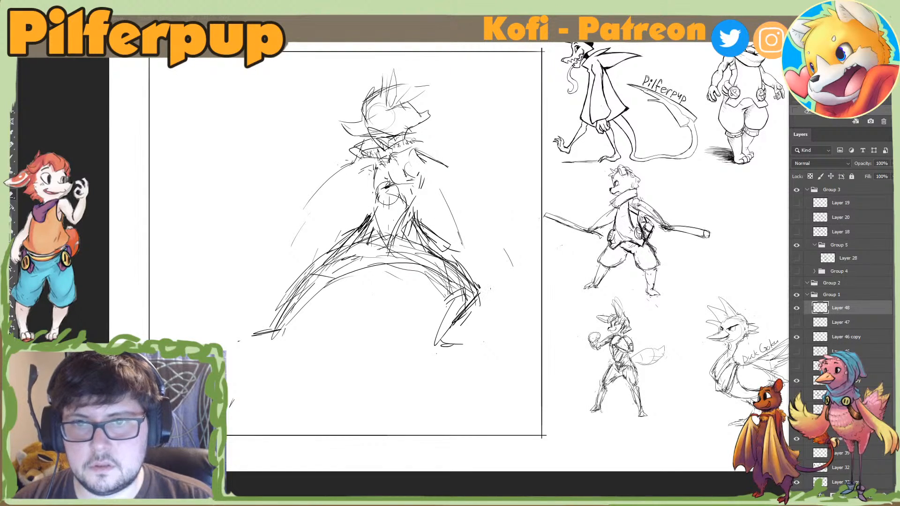
# Step: Try widening the pose with both arms stretched farther outward, extending the forward arm to the frame's edge
pyautogui.moveTo(335, 171)
pyautogui.mouseDown()
pyautogui.moveTo(301, 217)
pyautogui.moveTo(301, 208)
pyautogui.mouseUp()
pyautogui.press('b')
pyautogui.moveTo(332, 198); pyautogui.dragTo(294, 215)
pyautogui.press('e')
pyautogui.moveTo(457, 225); pyautogui.dragTo(452, 215)
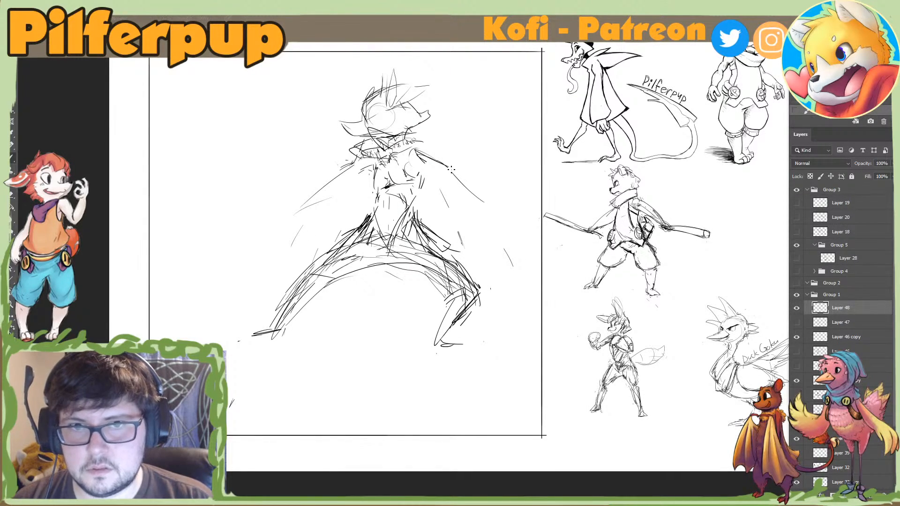
pyautogui.press('b')
pyautogui.moveTo(448, 164)
pyautogui.mouseDown()
pyautogui.moveTo(529, 203)
pyautogui.moveTo(536, 197)
pyautogui.mouseUp()
pyautogui.press('e')
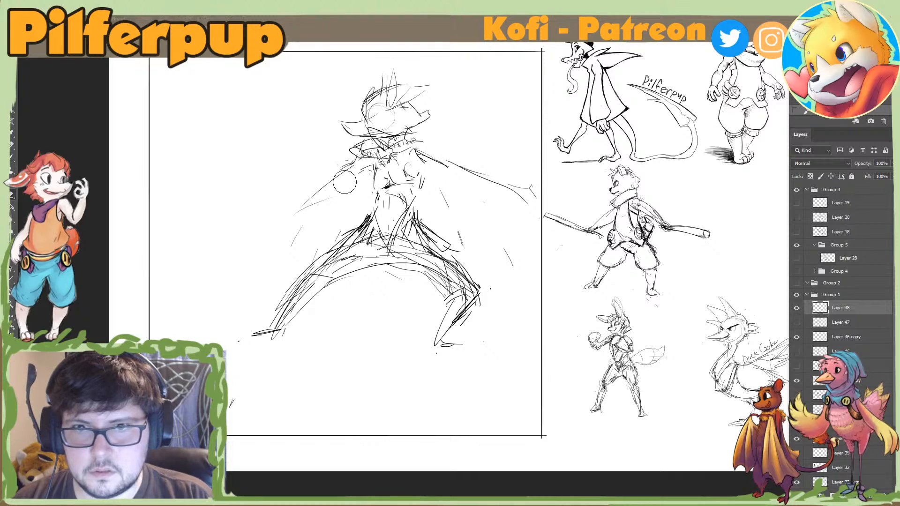
# Step: Erase the outstretched arm lines and try raising the forward arm diagonally upward from the shoulder
pyautogui.moveTo(346, 181); pyautogui.dragTo(310, 199)
pyautogui.press('b')
pyautogui.moveTo(355, 163); pyautogui.dragTo(310, 190)
pyautogui.press('e')
pyautogui.moveTo(350, 167); pyautogui.dragTo(319, 185)
pyautogui.moveTo(464, 169)
pyautogui.mouseDown()
pyautogui.moveTo(440, 161)
pyautogui.moveTo(522, 118)
pyautogui.mouseUp()
pyautogui.press('b')
pyautogui.press('e')
pyautogui.moveTo(524, 202); pyautogui.dragTo(462, 207)
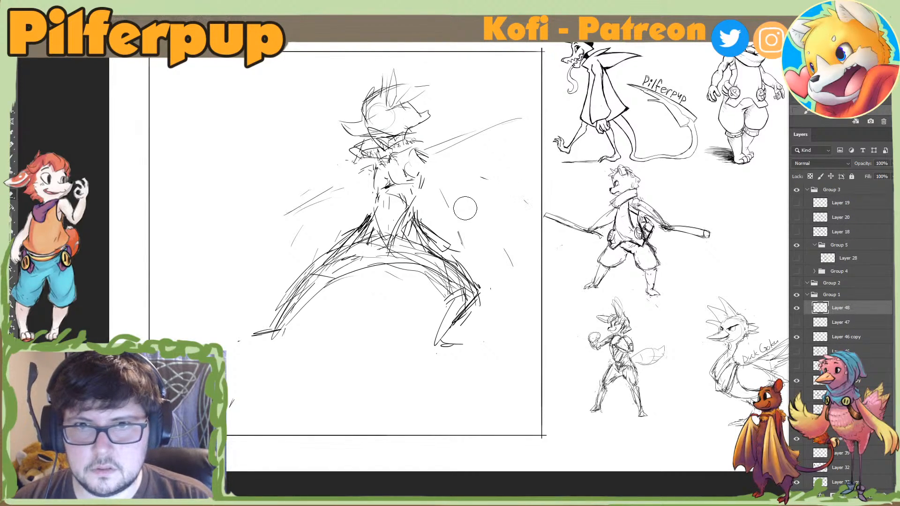
# Step: Erase the raised arm line and redraw the forward arm sloping outward and down from the shoulder to the wrist
pyautogui.moveTo(520, 120); pyautogui.dragTo(426, 157)
pyautogui.press('b')
pyautogui.moveTo(441, 157); pyautogui.dragTo(506, 206)
pyautogui.press('e')
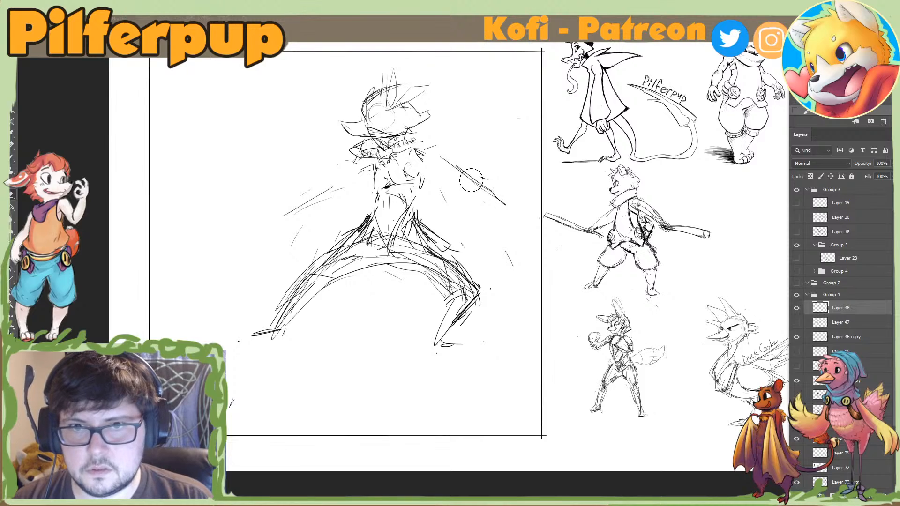
pyautogui.moveTo(472, 179); pyautogui.dragTo(496, 197)
pyautogui.press('b')
pyautogui.moveTo(473, 180); pyautogui.dragTo(504, 215)
# Step: Sketch a clawed hand with curved, spread fingers at the end of the forward arm, erasing excess strokes
pyautogui.moveTo(479, 198)
pyautogui.mouseDown()
pyautogui.moveTo(517, 205)
pyautogui.moveTo(471, 233)
pyautogui.mouseUp()
pyautogui.press('e')
pyautogui.moveTo(475, 230)
pyautogui.mouseDown()
pyautogui.moveTo(528, 233)
pyautogui.moveTo(501, 235)
pyautogui.mouseUp()
pyautogui.press('b')
pyautogui.press('e')
pyautogui.moveTo(493, 221); pyautogui.dragTo(499, 242)
pyautogui.press('b')
pyautogui.moveTo(512, 217); pyautogui.dragTo(501, 240)
pyautogui.press('e')
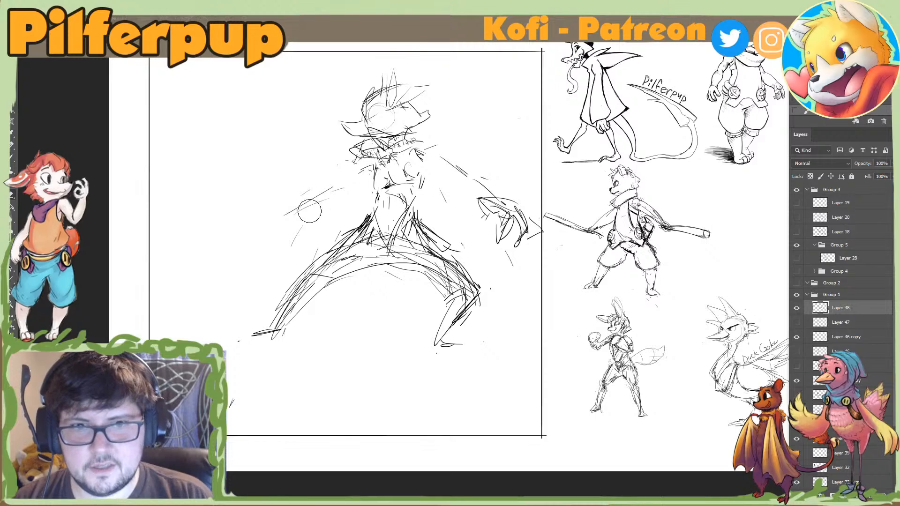
# Step: Erase the old rear arm strokes and redraw the arm as a long limb reaching outward and down
pyautogui.moveTo(309, 210); pyautogui.dragTo(292, 205)
pyautogui.press('b')
pyautogui.moveTo(363, 173)
pyautogui.mouseDown()
pyautogui.moveTo(281, 214)
pyautogui.moveTo(266, 238)
pyautogui.mouseUp()
pyautogui.press('e')
pyautogui.moveTo(272, 229)
pyautogui.mouseDown()
pyautogui.moveTo(280, 213)
pyautogui.moveTo(257, 231)
pyautogui.moveTo(269, 217)
pyautogui.mouseUp()
pyautogui.press('b')
pyautogui.press('e')
# Step: Finish the rear arm's clawed hand and outline the forward arm's shoulder and rounded upper arm
pyautogui.press('b')
pyautogui.press('e')
pyautogui.press('b')
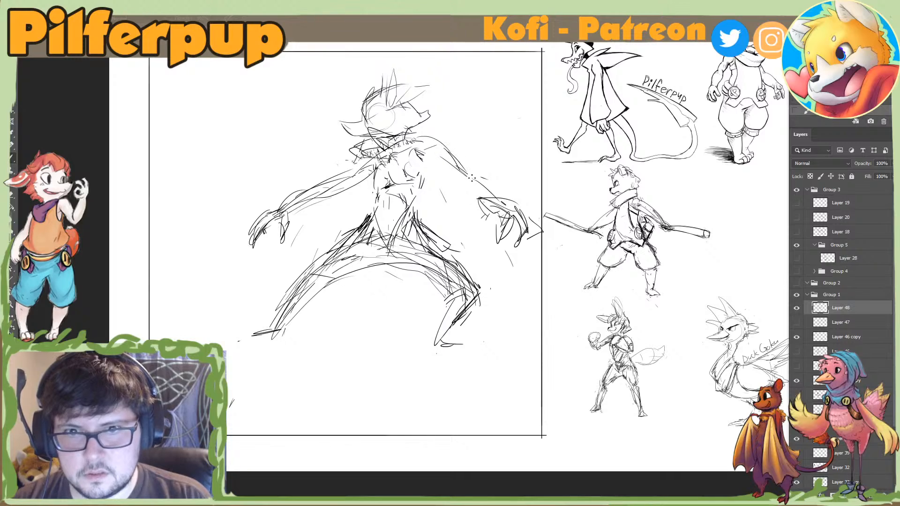
pyautogui.moveTo(472, 178); pyautogui.dragTo(482, 181)
pyautogui.moveTo(435, 151); pyautogui.dragTo(495, 198)
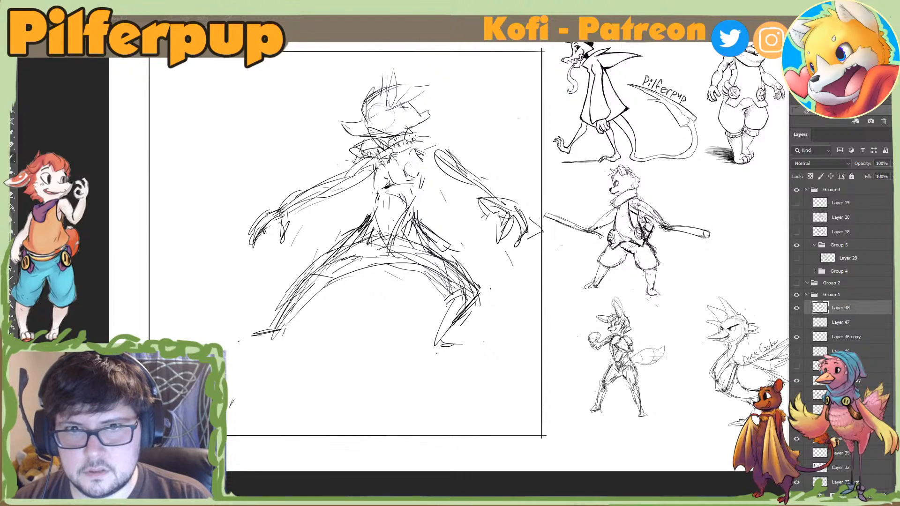
pyautogui.moveTo(439, 142)
pyautogui.mouseDown()
pyautogui.moveTo(513, 60)
pyautogui.moveTo(504, 89)
pyautogui.mouseUp()
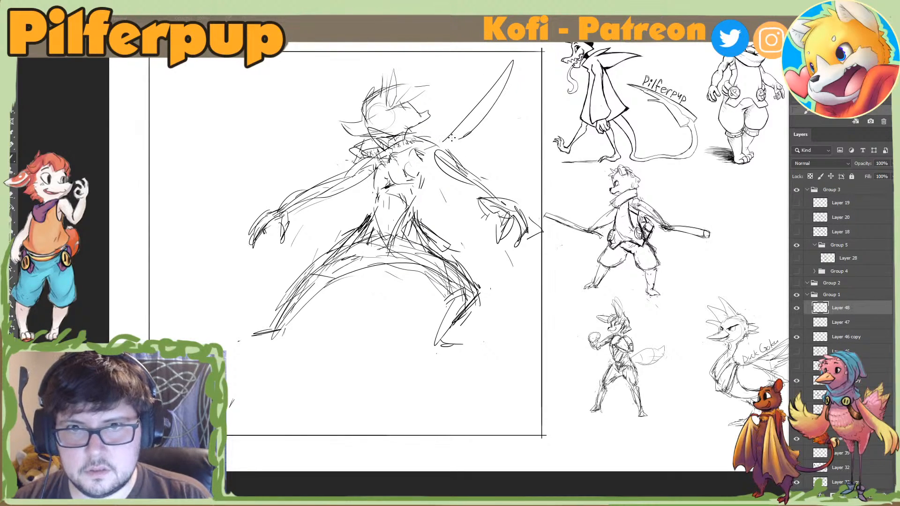
pyautogui.moveTo(469, 141); pyautogui.dragTo(558, 86)
pyautogui.press('ctrl')
pyautogui.hotkey('ctrl', 'z')
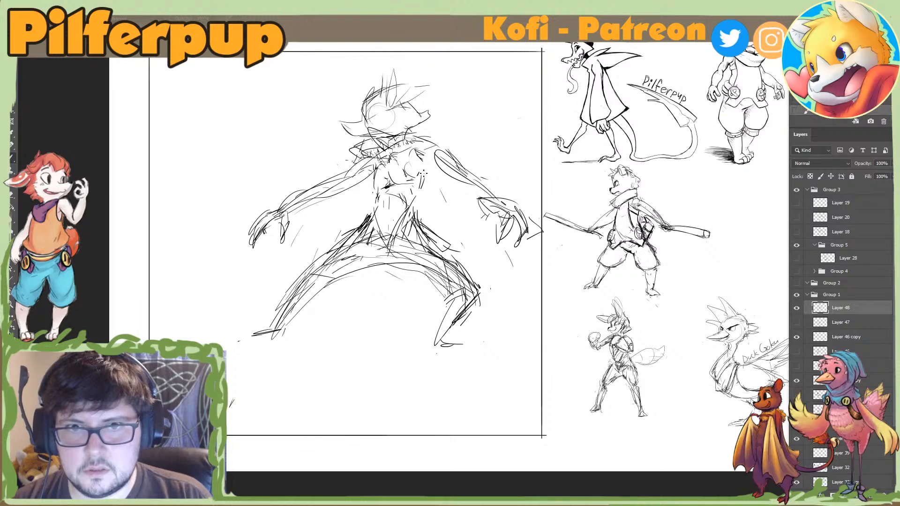
# Step: Redraw the chest's side contours and lower edge, and erase the excess lines inside the torso
pyautogui.moveTo(425, 162); pyautogui.dragTo(420, 167)
pyautogui.press('b')
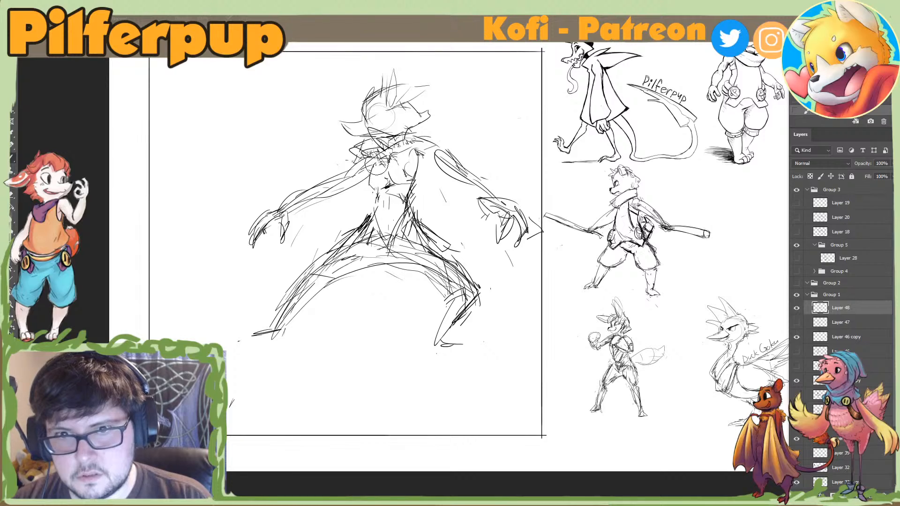
pyautogui.moveTo(376, 164); pyautogui.dragTo(377, 174)
pyautogui.press('b')
pyautogui.moveTo(376, 158)
pyautogui.mouseDown()
pyautogui.moveTo(369, 182)
pyautogui.moveTo(408, 172)
pyautogui.moveTo(398, 173)
pyautogui.mouseUp()
pyautogui.press('e')
pyautogui.press('b')
pyautogui.moveTo(379, 183)
pyautogui.mouseDown()
pyautogui.moveTo(408, 175)
pyautogui.moveTo(375, 214)
pyautogui.moveTo(400, 184)
pyautogui.mouseUp()
pyautogui.press('e')
pyautogui.press('b')
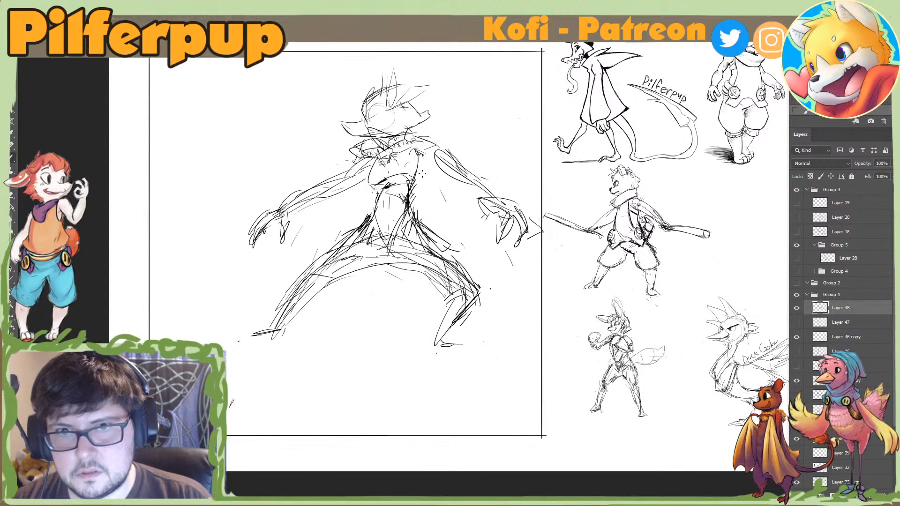
# Step: Check the pose in a mirrored view, flip it back, and try transforming the forward arm
pyautogui.hotkey('ctrl', 's')
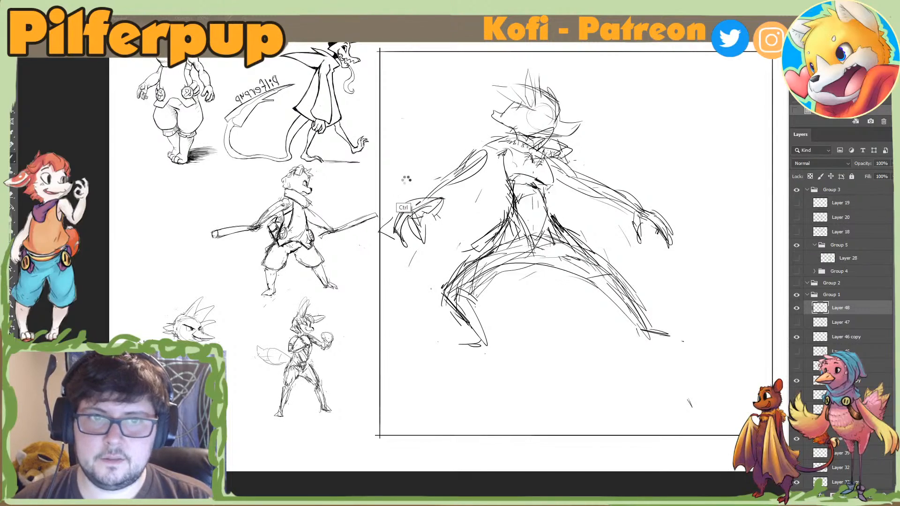
pyautogui.hotkey('ctrl', 'f')
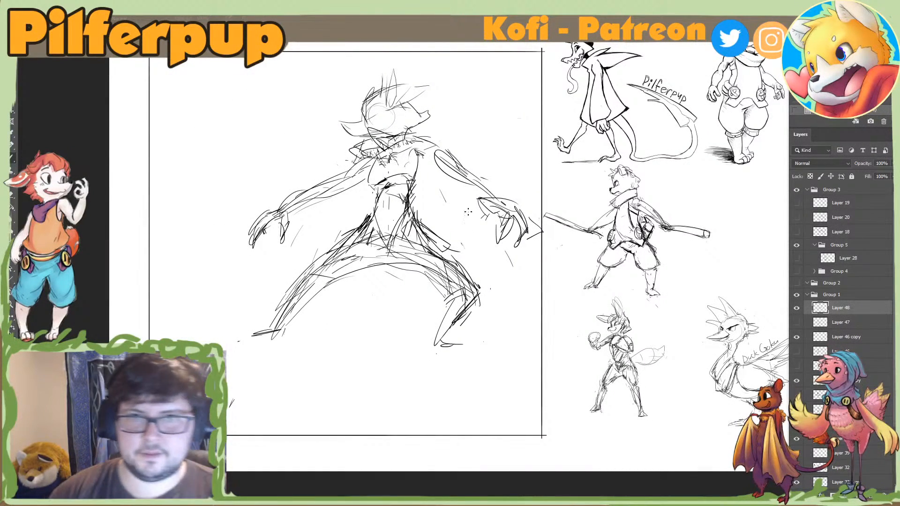
pyautogui.press('l')
pyautogui.moveTo(444, 142)
pyautogui.mouseDown()
pyautogui.moveTo(502, 263)
pyautogui.moveTo(519, 175)
pyautogui.moveTo(512, 189)
pyautogui.moveTo(526, 200)
pyautogui.mouseUp()
pyautogui.hotkey('ctrl', 't')
pyautogui.press('Return')
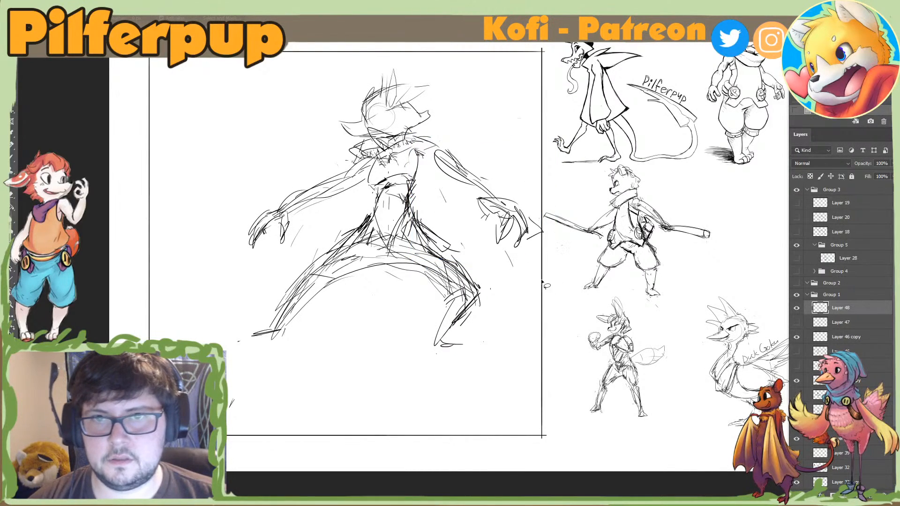
pyautogui.hotkey('ctrl', 'space')
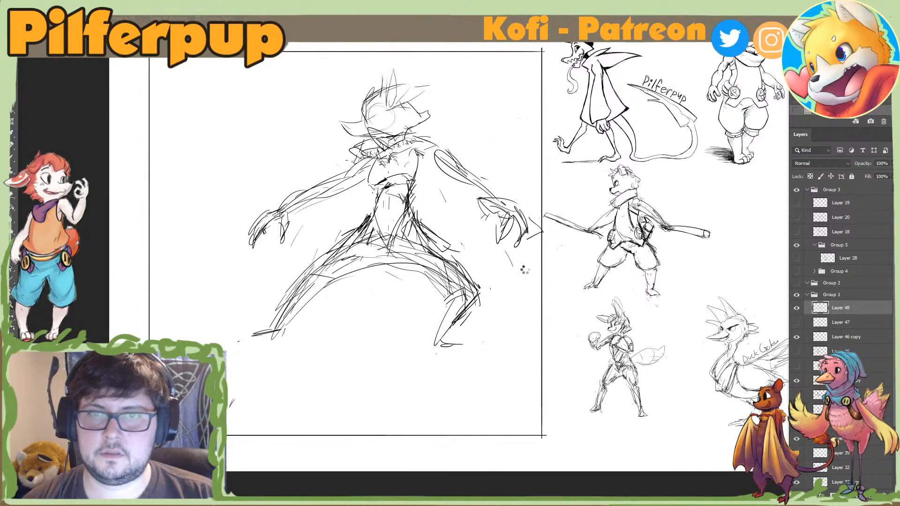
# Step: Mirror the canvas, select the head and rotate it slightly to raise the muzzle, and flip the canvas back
pyautogui.press('e')
pyautogui.moveTo(512, 217); pyautogui.dragTo(532, 208)
pyautogui.press('b')
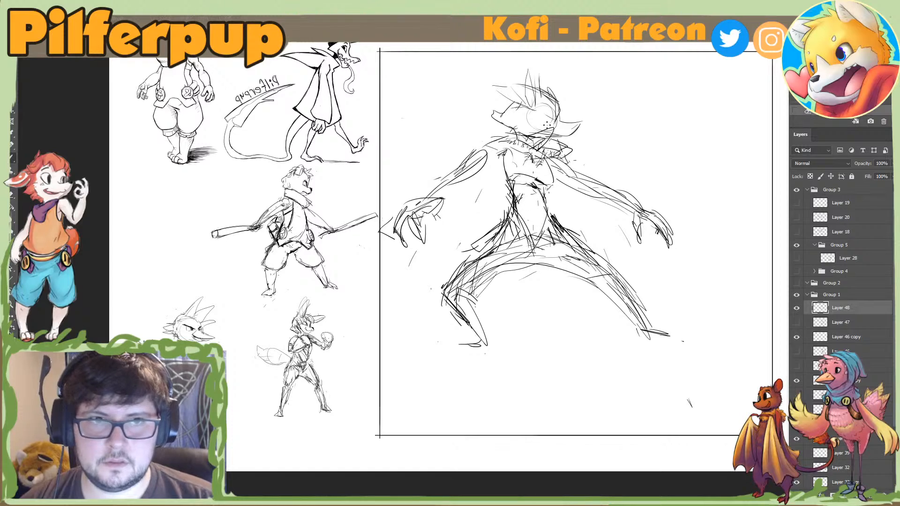
pyautogui.moveTo(510, 57)
pyautogui.mouseDown()
pyautogui.moveTo(488, 131)
pyautogui.moveTo(512, 135)
pyautogui.mouseUp()
pyautogui.moveTo(583, 93); pyautogui.dragTo(540, 62)
pyautogui.hotkey('ctrl', 't')
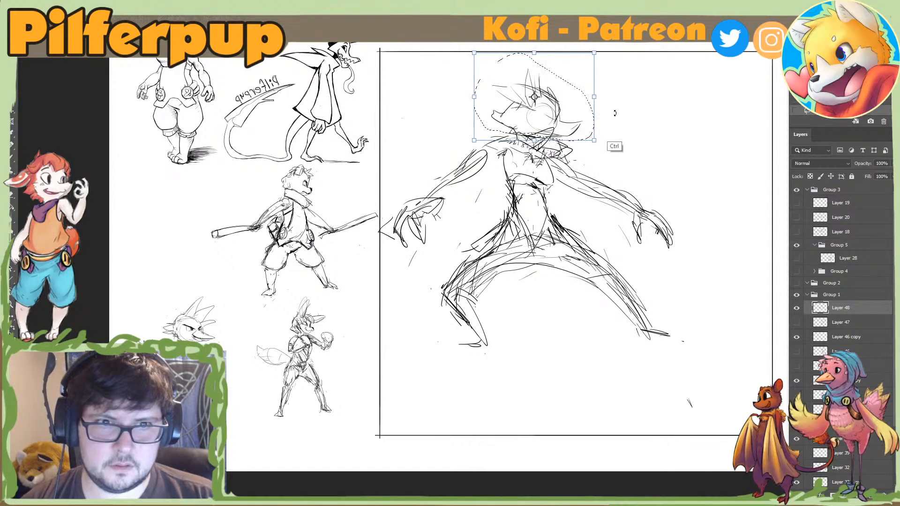
pyautogui.moveTo(622, 112)
pyautogui.mouseDown()
pyautogui.moveTo(618, 126)
pyautogui.moveTo(562, 116)
pyautogui.mouseUp()
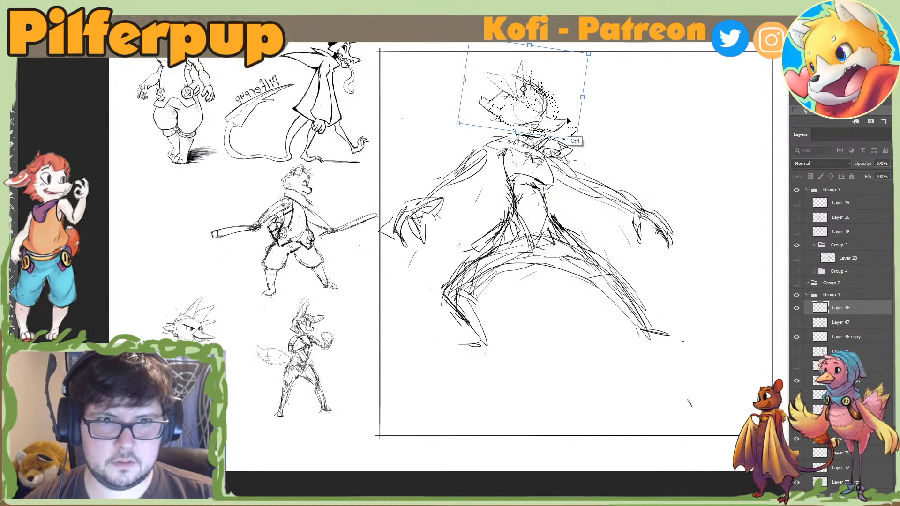
pyautogui.press('Return')
pyautogui.hotkey('ctrl', 'd')
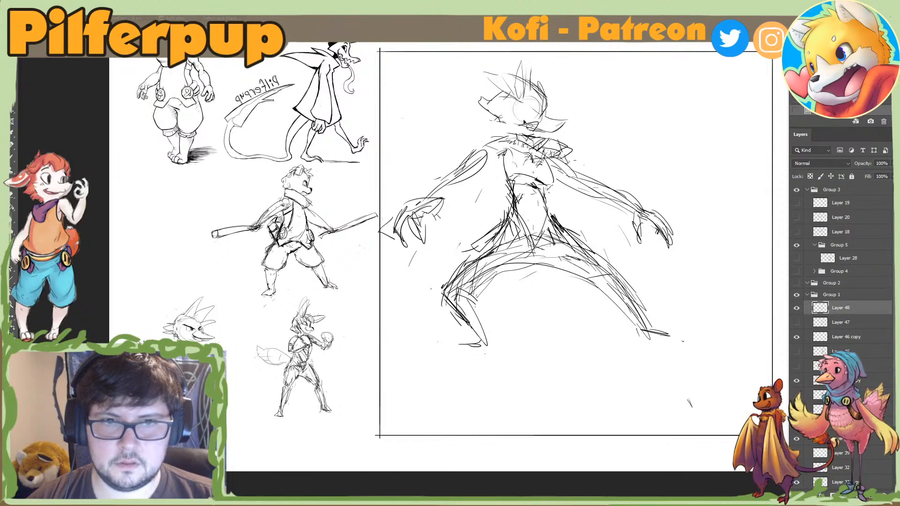
pyautogui.hotkey('ctrl', 'shift', 'h')
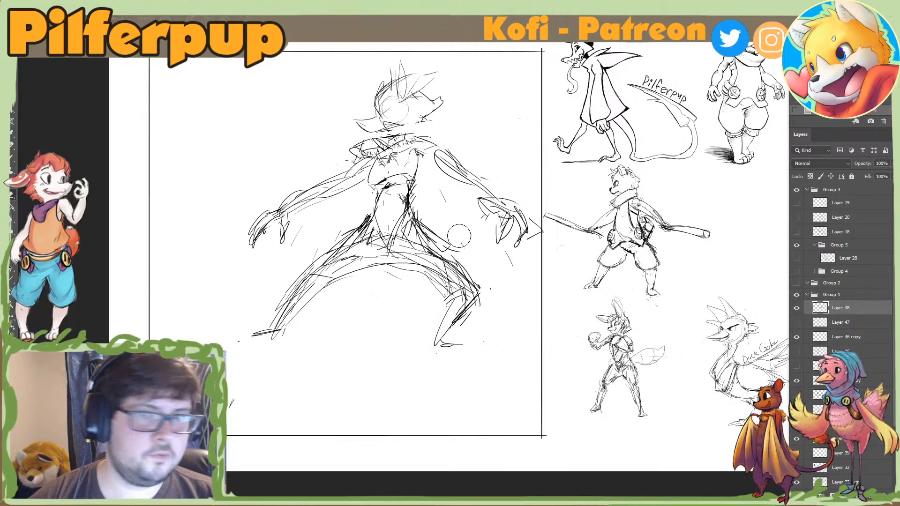
# Step: Select the forward hand and move it inward against the upper arm to shorten the forearm
pyautogui.press('l')
pyautogui.moveTo(439, 149)
pyautogui.mouseDown()
pyautogui.moveTo(481, 230)
pyautogui.moveTo(519, 261)
pyautogui.mouseUp()
pyautogui.hotkey('ctrl', 'z')
pyautogui.moveTo(519, 195)
pyautogui.mouseDown()
pyautogui.moveTo(462, 227)
pyautogui.moveTo(534, 202)
pyautogui.mouseUp()
pyautogui.moveTo(535, 236); pyautogui.dragTo(502, 216)
pyautogui.hotkey('ctrl', 'd')
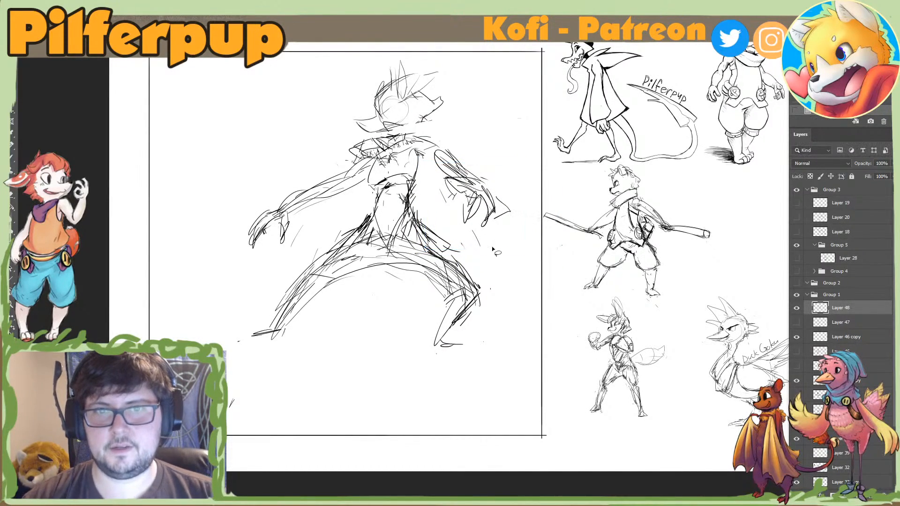
# Step: Try rotating the rear forearm upward at the elbow and erasing the hand's fingers
pyautogui.moveTo(297, 252); pyautogui.dragTo(297, 254)
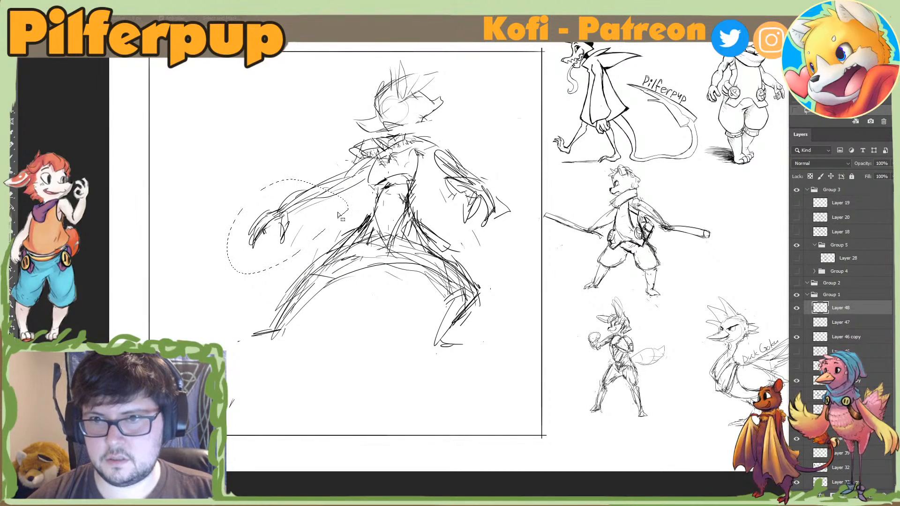
pyautogui.hotkey('ctrl', 't')
pyautogui.moveTo(371, 207)
pyautogui.mouseDown()
pyautogui.moveTo(362, 247)
pyautogui.moveTo(330, 273)
pyautogui.mouseUp()
pyautogui.moveTo(339, 234); pyautogui.dragTo(336, 179)
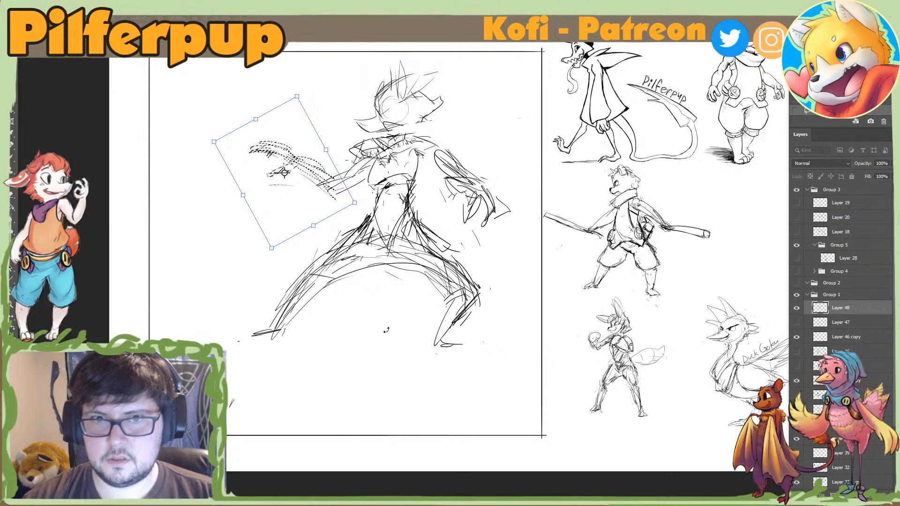
pyautogui.press('Return')
pyautogui.hotkey('ctrl', 'd')
pyautogui.press('e')
pyautogui.moveTo(253, 151); pyautogui.dragTo(284, 153)
pyautogui.press('b')
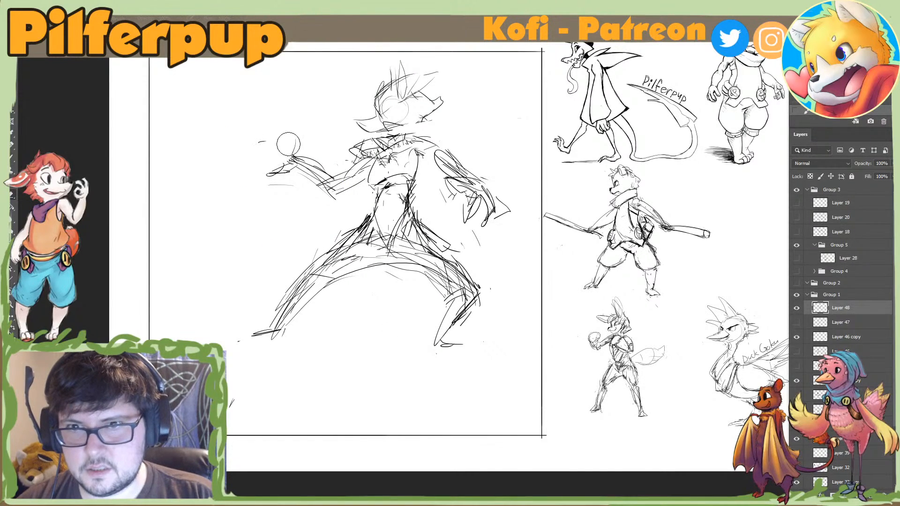
# Step: Step back and forth through the recent edits to compare arm poses, and restore the lowered rear forearm
pyautogui.hotkey('ctrl', 'z')
pyautogui.hotkey('ctrl', 'z')
pyautogui.hotkey('ctrl', 'z')
pyautogui.hotkey('ctrl', 'z')
pyautogui.hotkey('ctrl', 'z')
pyautogui.hotkey('ctrl', 'z')
pyautogui.hotkey('ctrl', 'z')
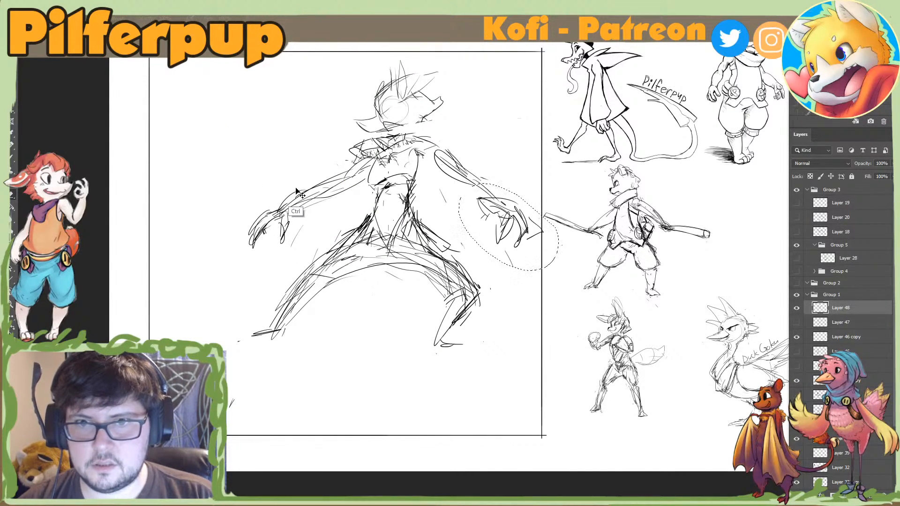
pyautogui.hotkey('ctrl', 'shift', 'z')
pyautogui.hotkey('ctrl', 'shift', 'z')
pyautogui.hotkey('ctrl', 'shift', 'z')
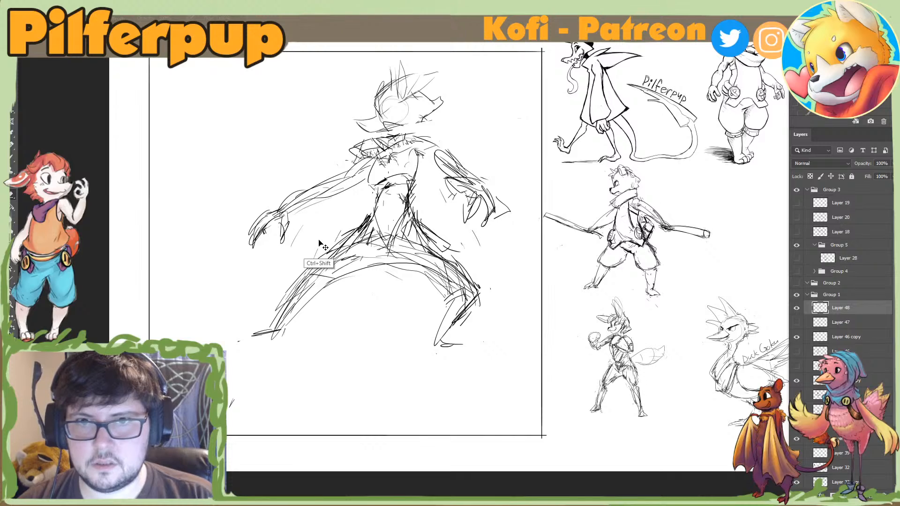
pyautogui.hotkey('ctrl', 'shift', 'z')
pyautogui.hotkey('ctrl', 'shift', 'z')
pyautogui.hotkey('ctrl', 'shift', 'z')
pyautogui.hotkey('ctrl', 'shift', 'z')
pyautogui.hotkey('ctrl', 'z')
pyautogui.hotkey('ctrl', 'z')
pyautogui.hotkey('ctrl', 'z')
pyautogui.press('l')
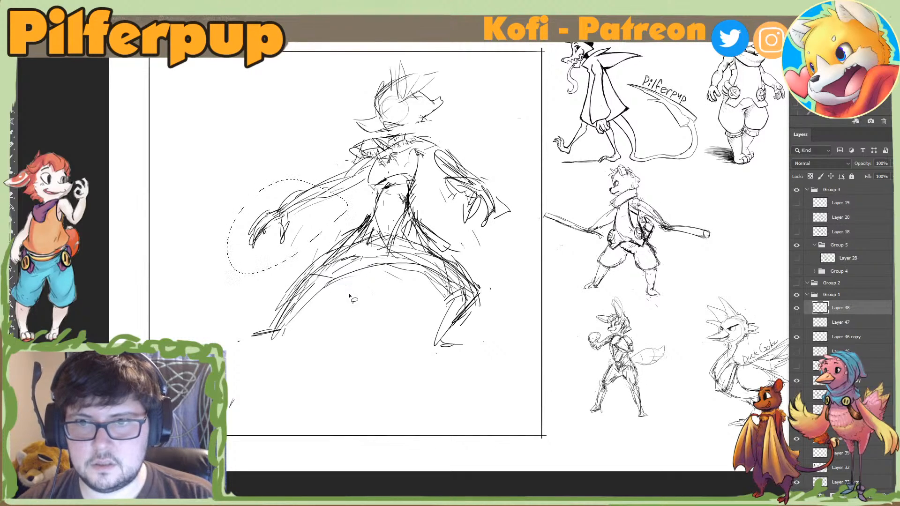
# Step: Hide and reshow Layer 48 to check the sketch, and rework the collar into short tufts across the neck
pyautogui.moveTo(310, 300); pyautogui.dragTo(293, 327)
pyautogui.press('e')
pyautogui.moveTo(326, 277); pyautogui.dragTo(332, 259)
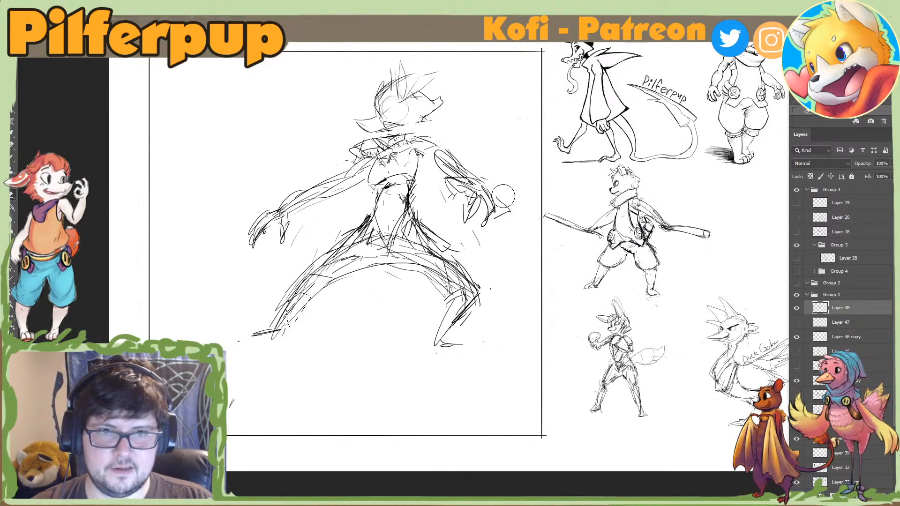
pyautogui.click(797, 307)
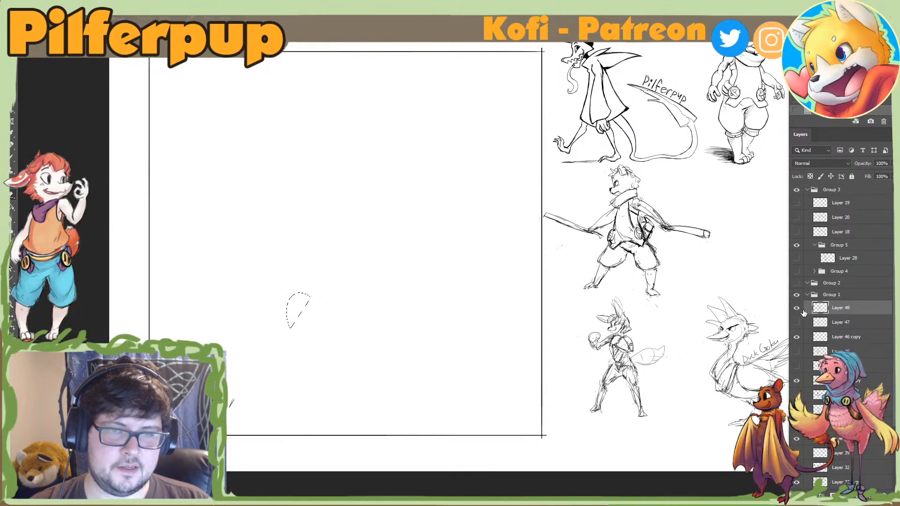
pyautogui.click(796, 307)
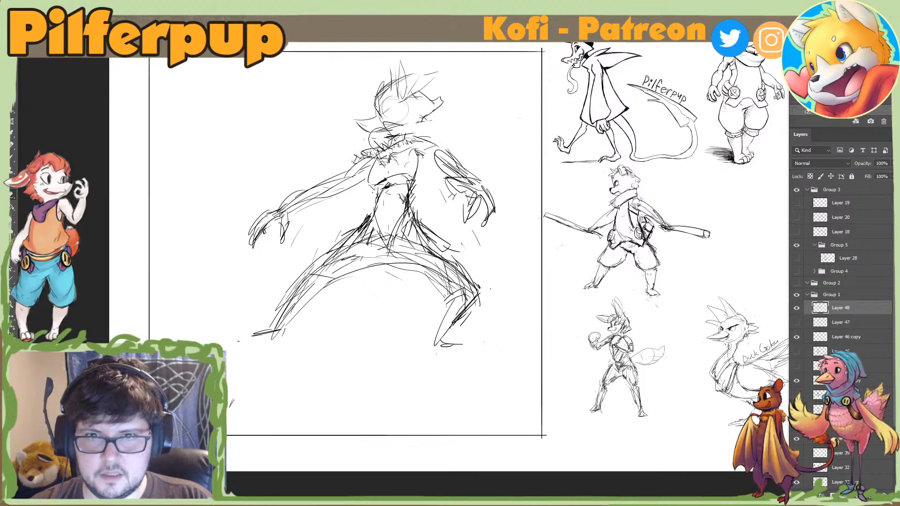
pyautogui.press('b')
pyautogui.moveTo(394, 134); pyautogui.dragTo(391, 141)
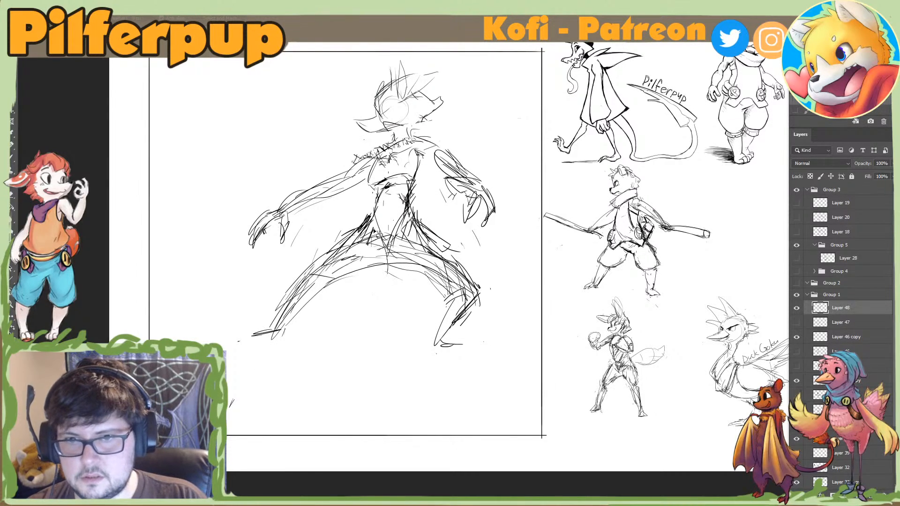
# Step: Select the rear leg and shift it slightly outward and down from the pelvis
pyautogui.press('l')
pyautogui.moveTo(364, 220)
pyautogui.mouseDown()
pyautogui.moveTo(220, 346)
pyautogui.moveTo(378, 229)
pyautogui.mouseUp()
pyautogui.hotkey('ctrl', 't')
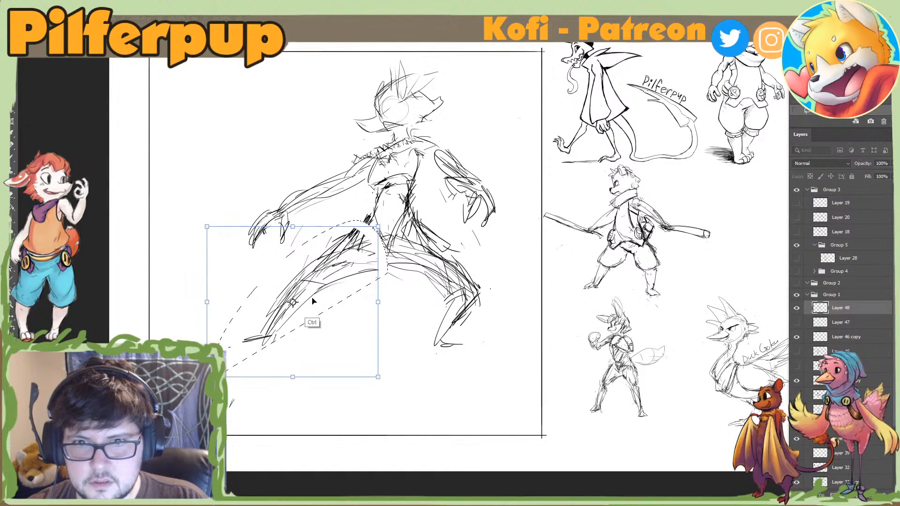
pyautogui.press('Return')
pyautogui.hotkey('ctrl', 'd')
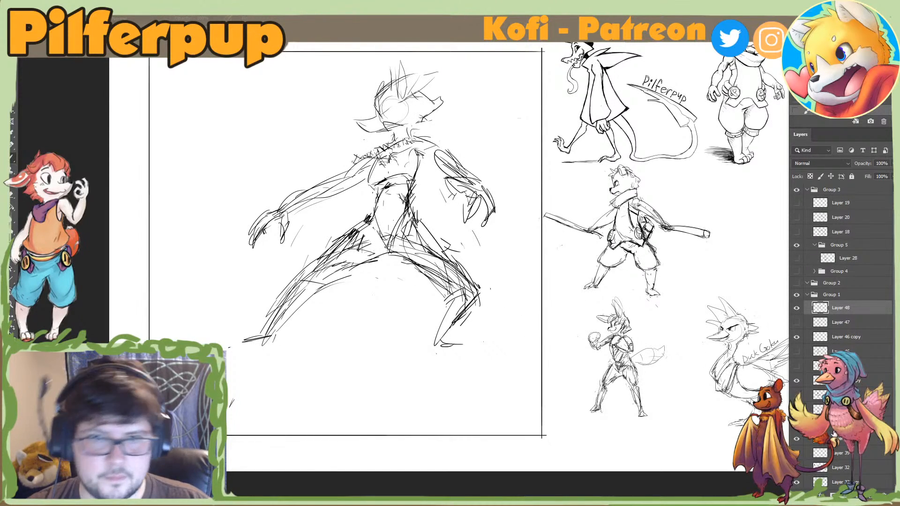
# Step: Add a new layer above Layer 48, then make Layer 48 active again for erasing
pyautogui.click(871, 496)
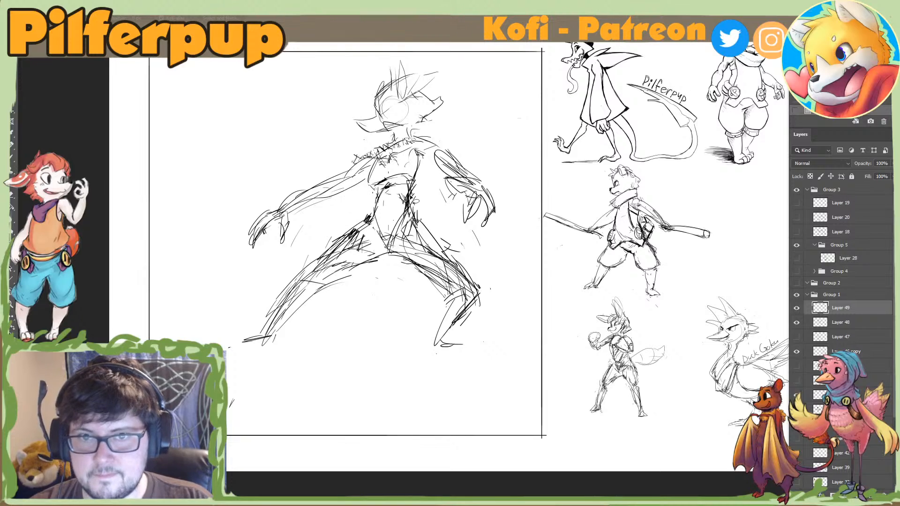
pyautogui.click(824, 320)
pyautogui.press('e')
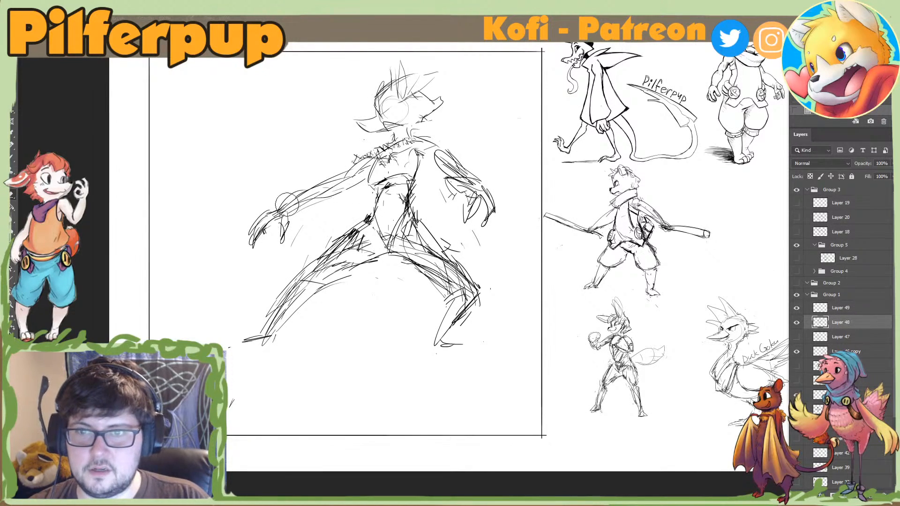
pyautogui.moveTo(324, 190); pyautogui.dragTo(259, 241)
pyautogui.hotkey('ctrl', 'z')
# Step: Select and delete the outstretched left-hand arm, and erase its leftover lines at the shoulder
pyautogui.press('l')
pyautogui.moveTo(359, 192)
pyautogui.mouseDown()
pyautogui.moveTo(222, 232)
pyautogui.moveTo(283, 272)
pyautogui.mouseUp()
pyautogui.hotkey('ctrl', 't')
pyautogui.moveTo(313, 217); pyautogui.dragTo(335, 206)
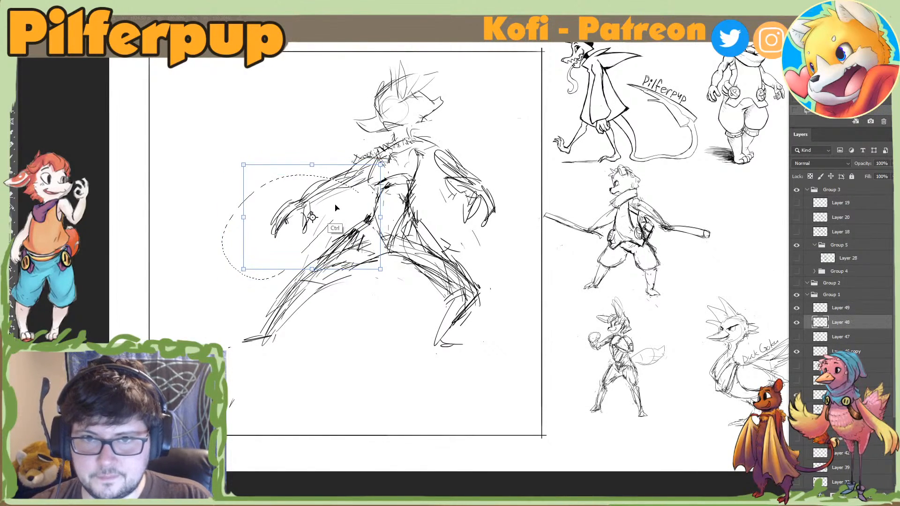
pyautogui.press('Escape')
pyautogui.press('Delete')
pyautogui.hotkey('ctrl', 'd')
pyautogui.press('e')
pyautogui.moveTo(352, 172); pyautogui.dragTo(368, 157)
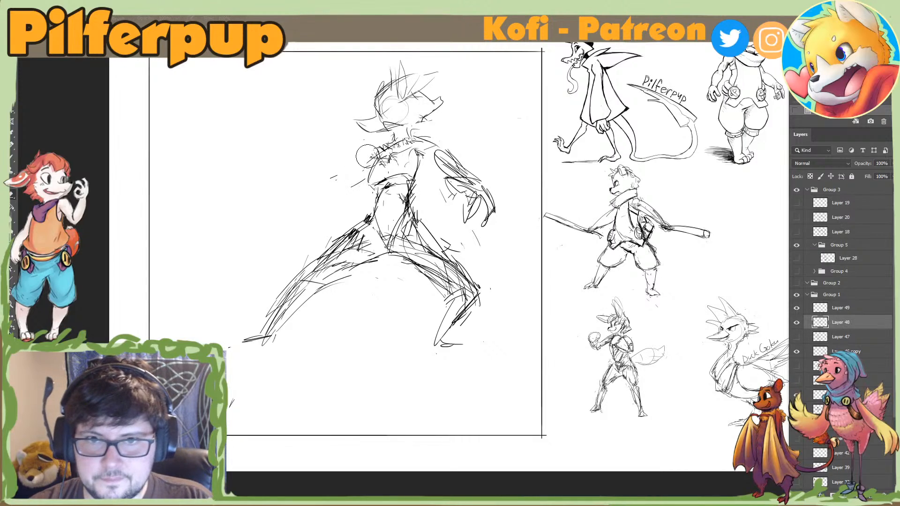
pyautogui.press('b')
pyautogui.moveTo(421, 160); pyautogui.dragTo(430, 188)
pyautogui.hotkey('ctrl', 'z')
pyautogui.moveTo(370, 192)
pyautogui.mouseDown()
pyautogui.moveTo(350, 202)
pyautogui.moveTo(364, 207)
pyautogui.moveTo(357, 210)
pyautogui.mouseUp()
pyautogui.hotkey('ctrl', 'z')
pyautogui.hotkey('ctrl', 'z')
pyautogui.hotkey('ctrl', 'z')
# Step: Sketch a raised upper arm reaching outward from the left-hand shoulder, just below the head
pyautogui.moveTo(368, 158)
pyautogui.mouseDown()
pyautogui.moveTo(331, 173)
pyautogui.moveTo(341, 170)
pyautogui.mouseUp()
pyautogui.hotkey('ctrl', 'z')
pyautogui.moveTo(378, 149); pyautogui.dragTo(315, 170)
pyautogui.hotkey('ctrl', 'z')
pyautogui.moveTo(370, 148); pyautogui.dragTo(331, 157)
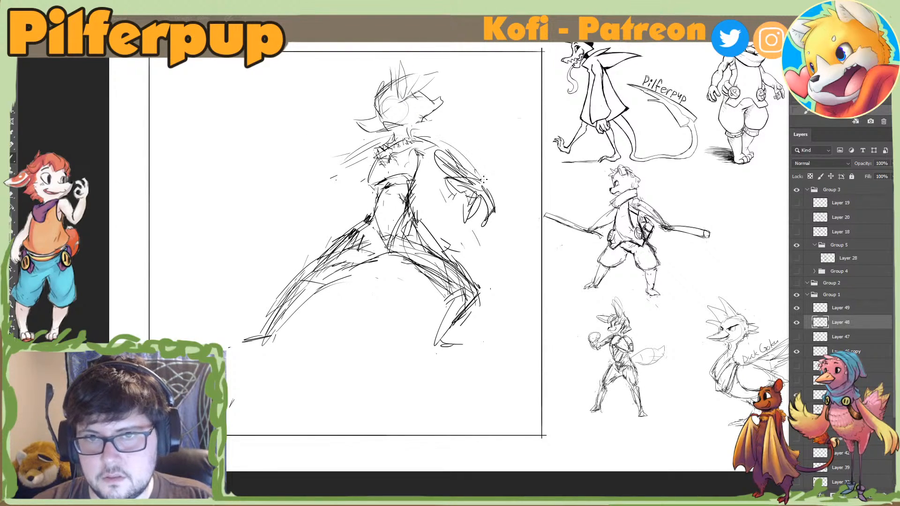
pyautogui.moveTo(422, 141); pyautogui.dragTo(320, 149)
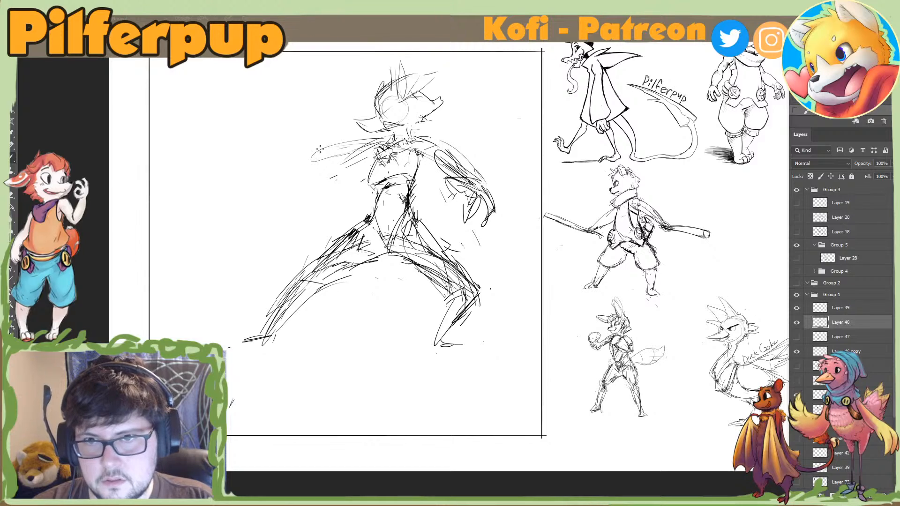
# Step: Trim the outer lines of the raised arm and erase most of the opposite bent arm and hand
pyautogui.press('e')
pyautogui.moveTo(272, 176)
pyautogui.mouseDown()
pyautogui.moveTo(366, 147)
pyautogui.moveTo(310, 191)
pyautogui.mouseUp()
pyautogui.press('b')
pyautogui.press('e')
pyautogui.press('b')
pyautogui.press('e')
pyautogui.moveTo(444, 163); pyautogui.dragTo(479, 207)
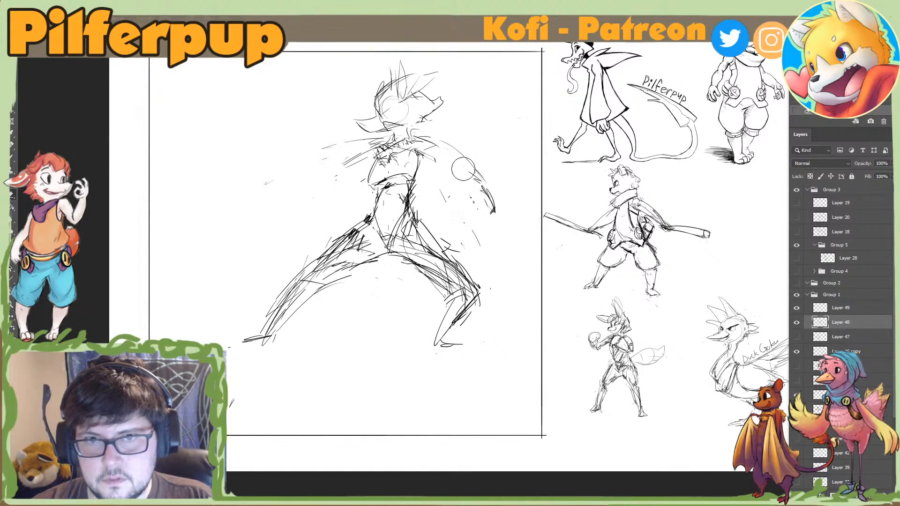
# Step: Erase and redraw the right-hand side of the chest and ribcage below the shoulder
pyautogui.press('b')
pyautogui.press('e')
pyautogui.moveTo(407, 149)
pyautogui.mouseDown()
pyautogui.moveTo(419, 165)
pyautogui.moveTo(414, 152)
pyautogui.moveTo(402, 156)
pyautogui.moveTo(374, 181)
pyautogui.moveTo(415, 182)
pyautogui.mouseUp()
pyautogui.press('b')
pyautogui.press('e')
pyautogui.press('b')
pyautogui.press('e')
pyautogui.press('b')
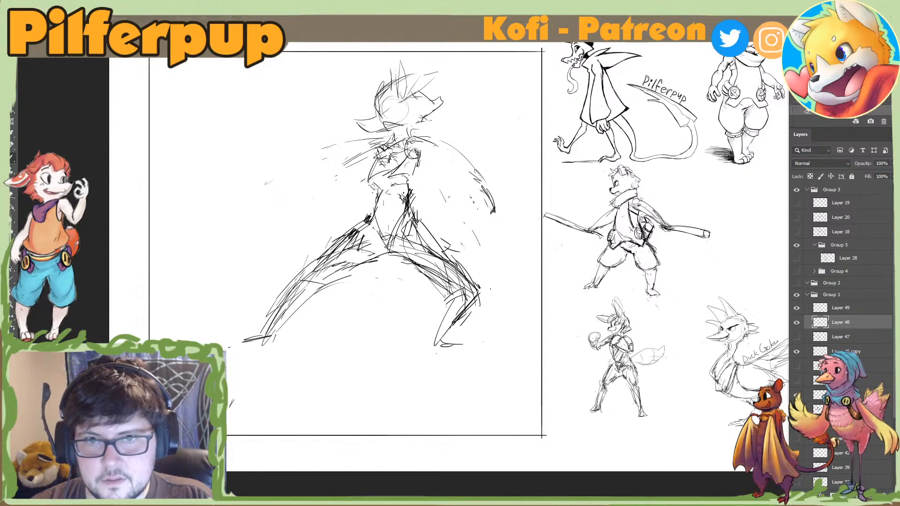
# Step: Rework the waist and pelvis by erasing the old hip lines and sketching narrower contours
pyautogui.press('e')
pyautogui.moveTo(423, 227)
pyautogui.mouseDown()
pyautogui.moveTo(406, 213)
pyautogui.moveTo(388, 245)
pyautogui.mouseUp()
pyautogui.press('b')
pyautogui.press('e')
pyautogui.press('b')
pyautogui.press('e')
pyautogui.press('b')
pyautogui.moveTo(400, 222)
pyautogui.mouseDown()
pyautogui.moveTo(385, 246)
pyautogui.moveTo(376, 231)
pyautogui.mouseUp()
pyautogui.press('e')
pyautogui.press('b')
pyautogui.moveTo(371, 224)
pyautogui.mouseDown()
pyautogui.moveTo(372, 240)
pyautogui.moveTo(396, 249)
pyautogui.moveTo(378, 238)
pyautogui.mouseUp()
pyautogui.press('e')
pyautogui.press('b')
# Step: Redraw the inner line of the right-hand thigh and clean up its edges near the hip
pyautogui.moveTo(372, 234); pyautogui.dragTo(432, 269)
pyautogui.press('e')
pyautogui.moveTo(399, 255); pyautogui.dragTo(442, 279)
pyautogui.press('b')
pyautogui.press('e')
pyautogui.moveTo(417, 212); pyautogui.dragTo(451, 249)
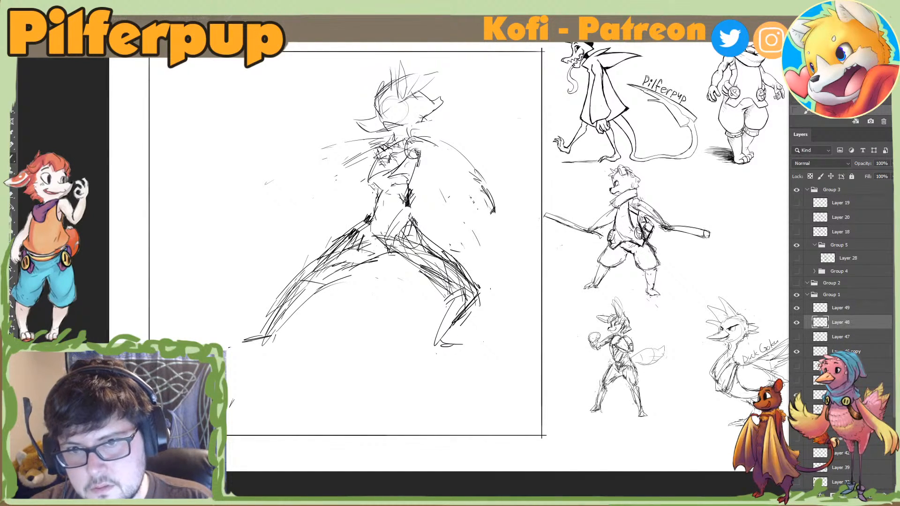
# Step: Erase and tidy the outer contour of the left-hand thigh from hip to knee
pyautogui.press('e')
pyautogui.moveTo(367, 217); pyautogui.dragTo(307, 269)
pyautogui.press('b')
pyautogui.press('e')
pyautogui.press('b')
# Step: Reshape the right-hand thigh and knee with a new outer curve, trimming the old knee lines
pyautogui.moveTo(423, 233)
pyautogui.mouseDown()
pyautogui.moveTo(449, 255)
pyautogui.moveTo(464, 300)
pyautogui.mouseUp()
pyautogui.press('b')
pyautogui.press('e')
pyautogui.moveTo(471, 273); pyautogui.dragTo(472, 302)
pyautogui.press('b')
pyautogui.moveTo(441, 260); pyautogui.dragTo(463, 295)
pyautogui.press('e')
# Step: Erase the inward-bent lower right-hand leg and sketch a shin line angling outward from the knee
pyautogui.moveTo(409, 263)
pyautogui.mouseDown()
pyautogui.moveTo(453, 298)
pyautogui.moveTo(446, 334)
pyautogui.mouseUp()
pyautogui.press('e')
pyautogui.press('b')
pyautogui.moveTo(460, 288)
pyautogui.mouseDown()
pyautogui.moveTo(474, 355)
pyautogui.moveTo(458, 337)
pyautogui.moveTo(480, 351)
pyautogui.mouseUp()
pyautogui.press('e')
pyautogui.press('b')
pyautogui.press('e')
pyautogui.moveTo(474, 309); pyautogui.dragTo(480, 346)
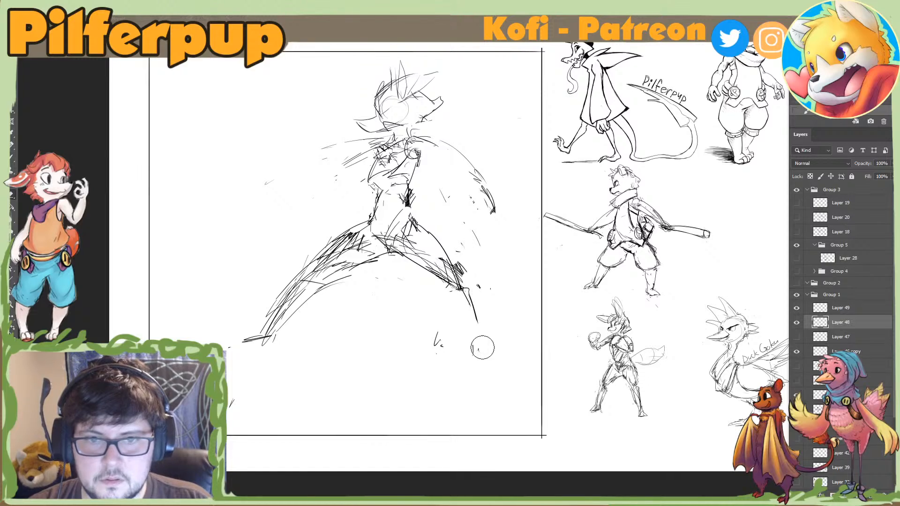
# Step: Extend the right-hand shin into a longer tapered lower leg ending at the ankle
pyautogui.press('b')
pyautogui.moveTo(462, 288)
pyautogui.mouseDown()
pyautogui.moveTo(489, 364)
pyautogui.moveTo(480, 335)
pyautogui.mouseUp()
pyautogui.press('e')
pyautogui.press('b')
pyautogui.press('e')
pyautogui.press('b')
pyautogui.moveTo(471, 299); pyautogui.dragTo(493, 362)
# Step: Slim the left-hand thigh along its edges and draw a new shin line down from the knee
pyautogui.moveTo(362, 226)
pyautogui.mouseDown()
pyautogui.moveTo(376, 249)
pyautogui.moveTo(321, 270)
pyautogui.mouseUp()
pyautogui.press('b')
pyautogui.moveTo(389, 253)
pyautogui.mouseDown()
pyautogui.moveTo(328, 270)
pyautogui.moveTo(305, 302)
pyautogui.moveTo(339, 284)
pyautogui.mouseUp()
pyautogui.press('b')
pyautogui.moveTo(313, 279); pyautogui.dragTo(272, 336)
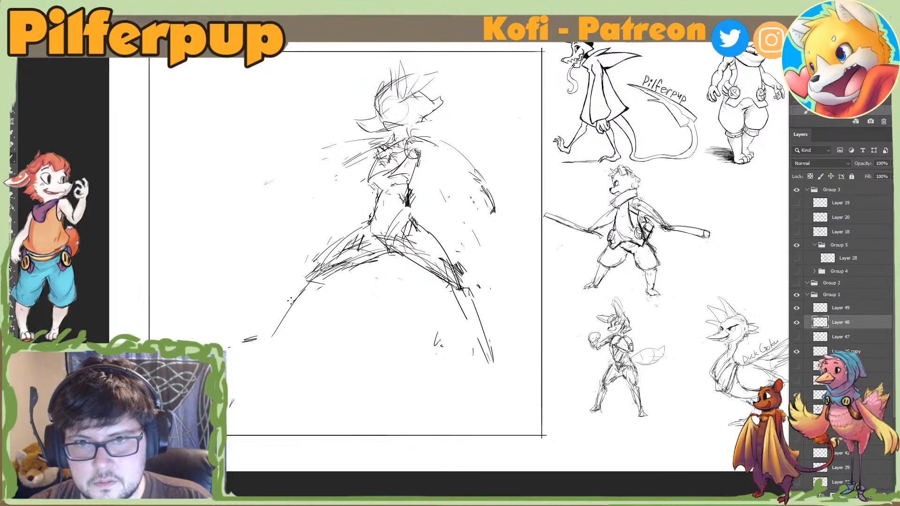
# Step: Erase the slanted left-hand shin lines and start a steeper lower leg below the knee
pyautogui.press('e')
pyautogui.moveTo(296, 286)
pyautogui.mouseDown()
pyautogui.moveTo(259, 338)
pyautogui.moveTo(282, 325)
pyautogui.moveTo(267, 345)
pyautogui.moveTo(274, 333)
pyautogui.mouseUp()
pyautogui.press('b')
pyautogui.press('e')
pyautogui.press('b')
pyautogui.press('e')
pyautogui.press('b')
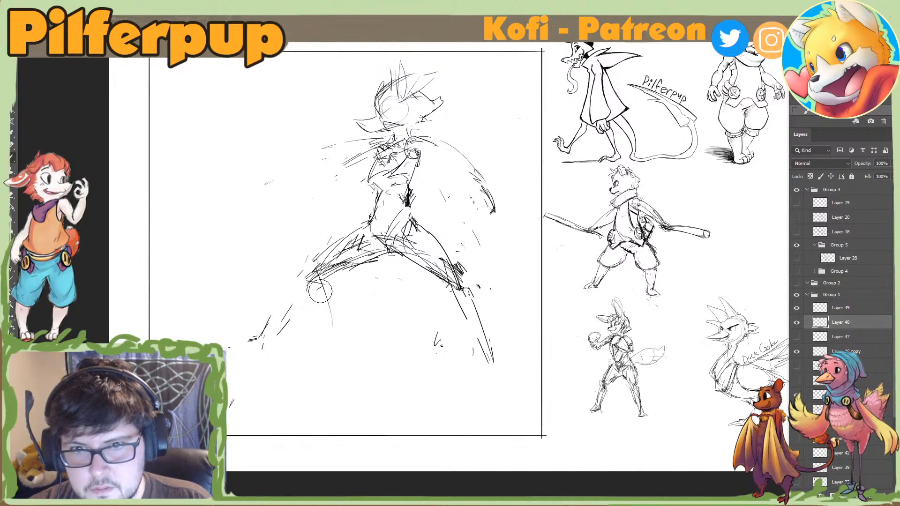
# Step: Sketch the left-hand shin as a steeper tapered shape and erase the old slanted lines around it
pyautogui.press('b')
pyautogui.moveTo(309, 281); pyautogui.dragTo(303, 346)
pyautogui.moveTo(291, 307); pyautogui.dragTo(280, 331)
pyautogui.press('b')
pyautogui.moveTo(308, 281); pyautogui.dragTo(292, 345)
pyautogui.press('e')
pyautogui.moveTo(311, 300)
pyautogui.mouseDown()
pyautogui.moveTo(307, 324)
pyautogui.moveTo(277, 334)
pyautogui.mouseUp()
# Step: Undo the right-hand foot line and draw a shallow arc between the feet as a ground guide
pyautogui.press('b')
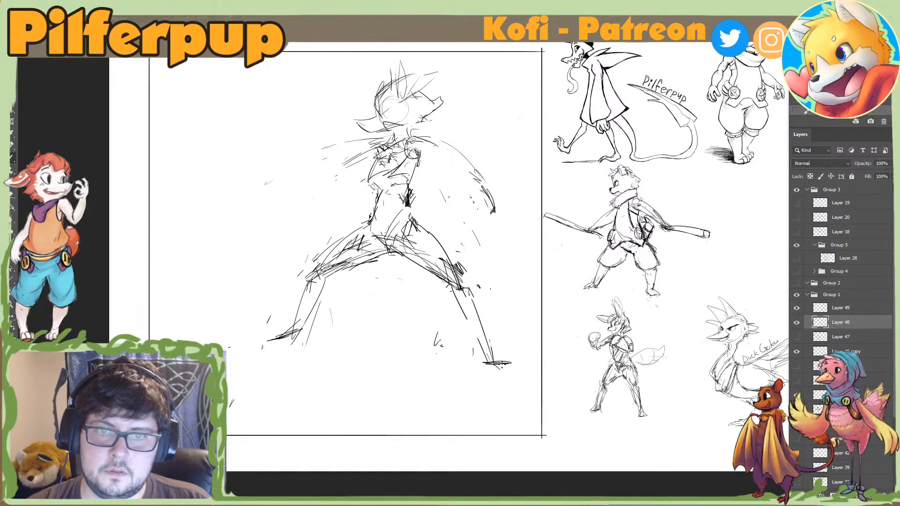
pyautogui.hotkey('ctrl', 'z')
pyautogui.moveTo(288, 336); pyautogui.dragTo(457, 342)
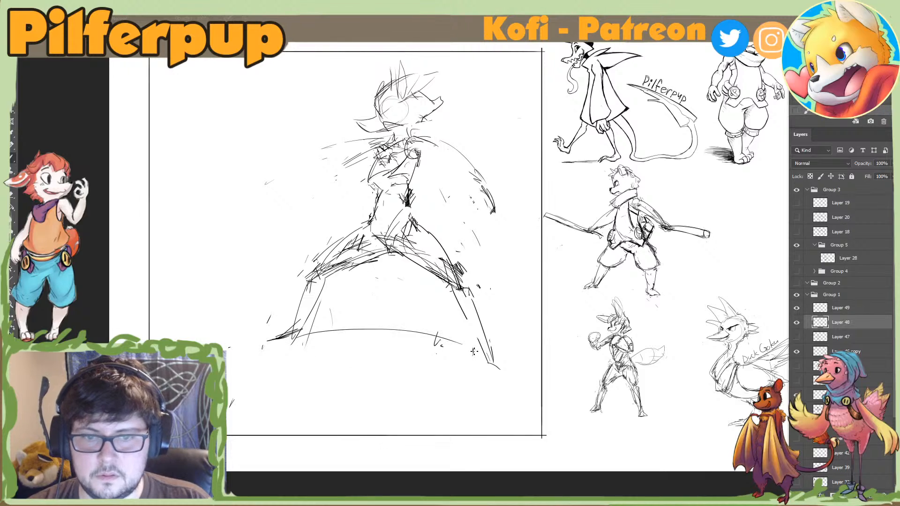
# Step: Select the right-hand lower leg, shift it up and inward under the knee, and erase stray marks at the foot
pyautogui.press('l')
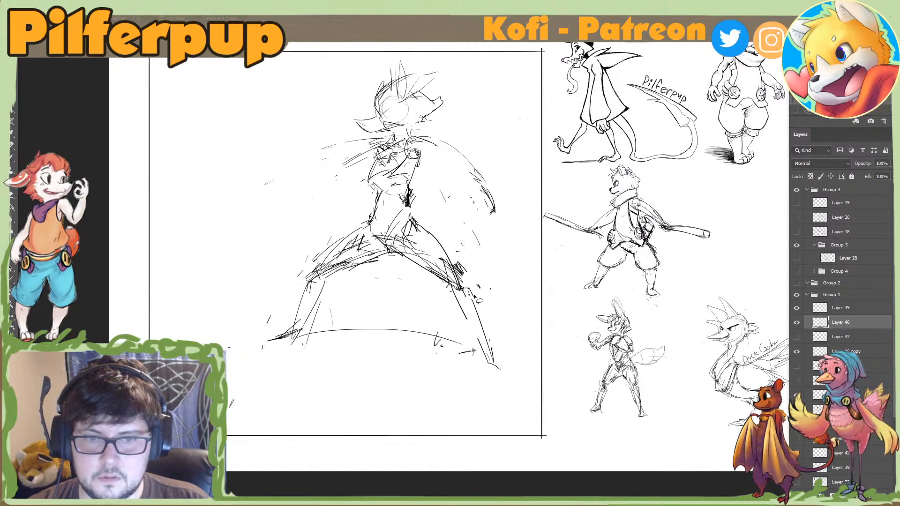
pyautogui.moveTo(466, 286)
pyautogui.mouseDown()
pyautogui.moveTo(483, 371)
pyautogui.moveTo(471, 287)
pyautogui.moveTo(490, 361)
pyautogui.moveTo(490, 336)
pyautogui.moveTo(533, 344)
pyautogui.moveTo(495, 329)
pyautogui.mouseUp()
pyautogui.hotkey('ctrl', 't')
pyautogui.press('Escape')
pyautogui.hotkey('ctrl', 't')
pyautogui.press('Return')
pyautogui.hotkey('ctrl', 'd')
pyautogui.press('e')
pyautogui.moveTo(483, 364); pyautogui.dragTo(495, 367)
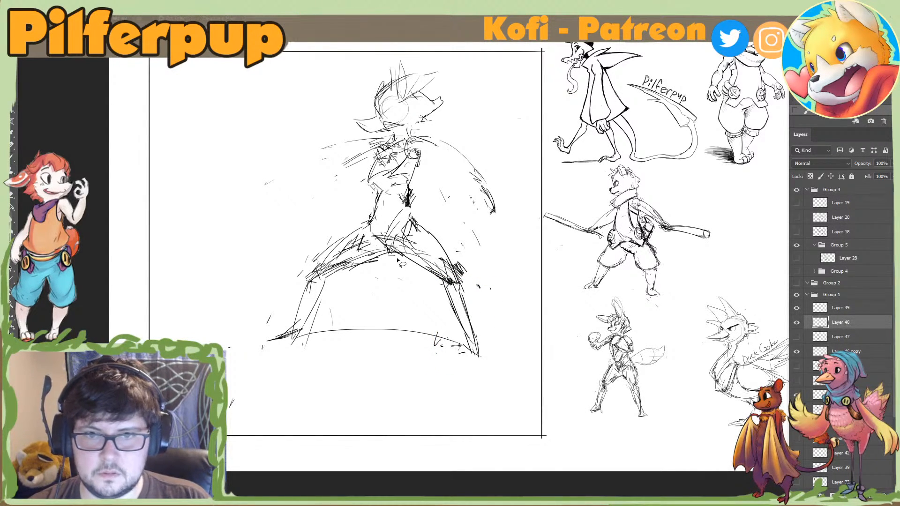
# Step: Erase the leftover arm and motion marks beside the torso on the right-hand side
pyautogui.press('e')
pyautogui.moveTo(441, 191); pyautogui.dragTo(448, 202)
pyautogui.moveTo(473, 229); pyautogui.dragTo(478, 244)
# Step: Try moving and rotating the whole left-hand leg inward toward the pelvis
pyautogui.press('l')
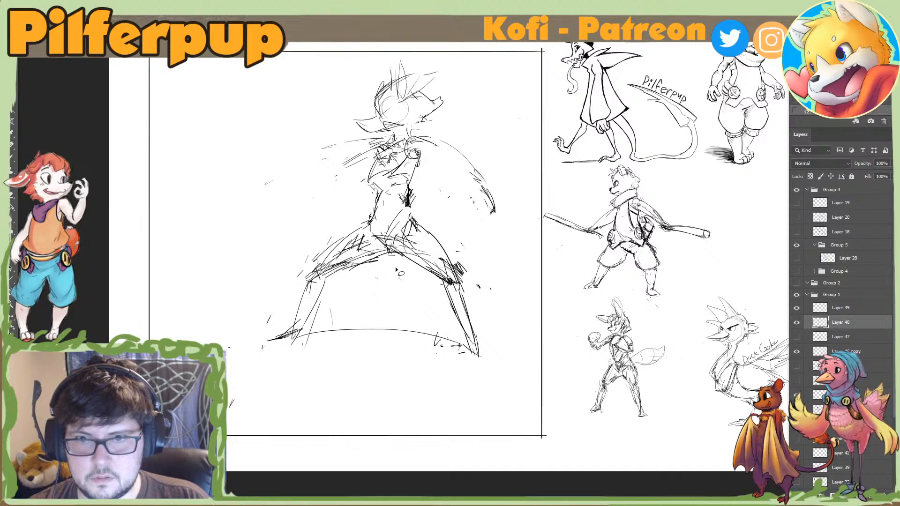
pyautogui.moveTo(392, 259)
pyautogui.mouseDown()
pyautogui.moveTo(248, 309)
pyautogui.moveTo(368, 286)
pyautogui.moveTo(392, 258)
pyautogui.mouseUp()
pyautogui.hotkey('ctrl', 't')
pyautogui.moveTo(424, 271); pyautogui.dragTo(423, 264)
pyautogui.moveTo(357, 280); pyautogui.dragTo(369, 281)
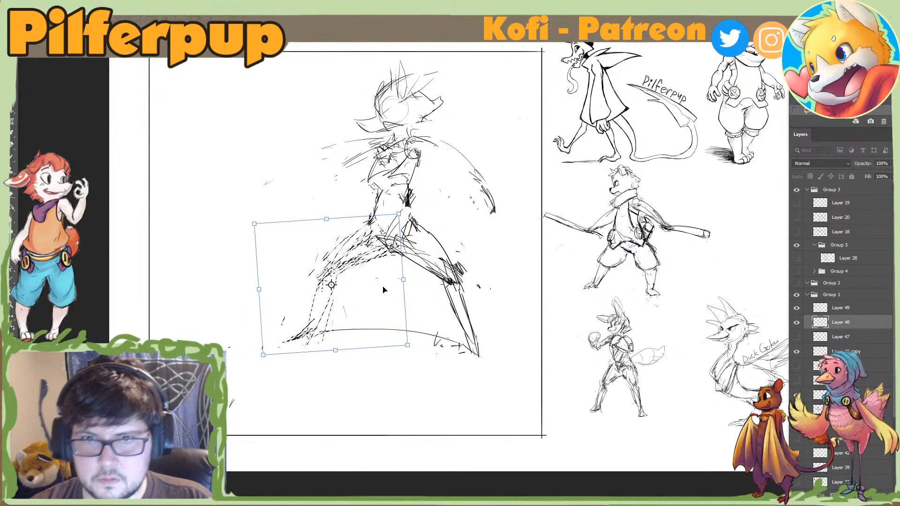
pyautogui.press('Escape')
pyautogui.hotkey('ctrl', 'd')
# Step: Erase the old sweeping right-hand arm line and the raised arm lines at the left-hand shoulder
pyautogui.press('e')
pyautogui.moveTo(451, 153)
pyautogui.mouseDown()
pyautogui.moveTo(469, 163)
pyautogui.moveTo(489, 205)
pyautogui.mouseUp()
pyautogui.moveTo(371, 145)
pyautogui.mouseDown()
pyautogui.moveTo(337, 149)
pyautogui.moveTo(365, 148)
pyautogui.mouseUp()
# Step: Sketch a rounded right-hand shoulder with an upper arm sloping down and outward
pyautogui.press('b')
pyautogui.moveTo(423, 150)
pyautogui.mouseDown()
pyautogui.moveTo(443, 187)
pyautogui.moveTo(423, 142)
pyautogui.moveTo(423, 153)
pyautogui.mouseUp()
pyautogui.press('e')
pyautogui.press('b')
pyautogui.press('e')
pyautogui.press('b')
pyautogui.moveTo(418, 151); pyautogui.dragTo(435, 158)
# Step: Redraw the left-hand upper arm angling down from the shoulder, and trim the end of the opposite arm
pyautogui.moveTo(379, 150)
pyautogui.mouseDown()
pyautogui.moveTo(382, 142)
pyautogui.moveTo(343, 181)
pyautogui.mouseUp()
pyautogui.press('b')
pyautogui.press('e')
pyautogui.press('e')
pyautogui.moveTo(487, 193); pyautogui.dragTo(494, 198)
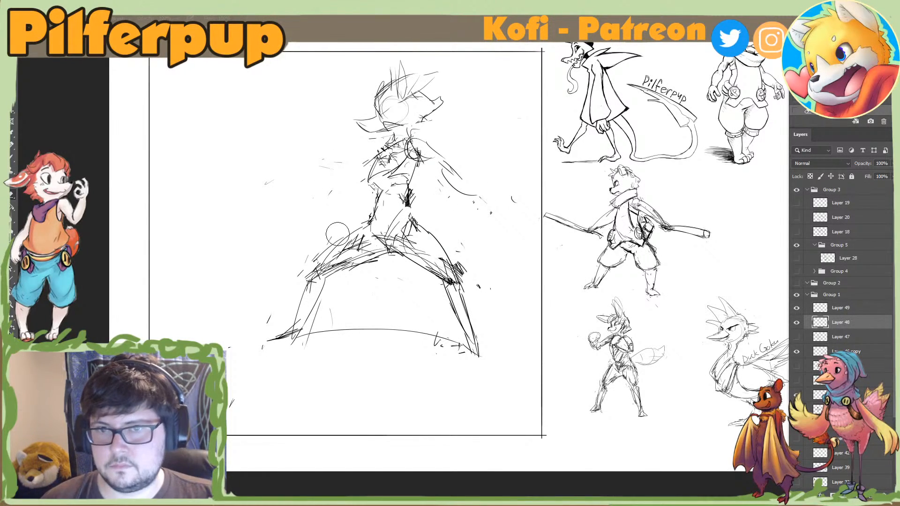
pyautogui.press('b')
pyautogui.moveTo(376, 150); pyautogui.dragTo(343, 175)
pyautogui.moveTo(373, 167)
pyautogui.mouseDown()
pyautogui.moveTo(344, 180)
pyautogui.moveTo(371, 152)
pyautogui.mouseUp()
pyautogui.press('e')
pyautogui.press('b')
pyautogui.moveTo(369, 152); pyautogui.dragTo(337, 169)
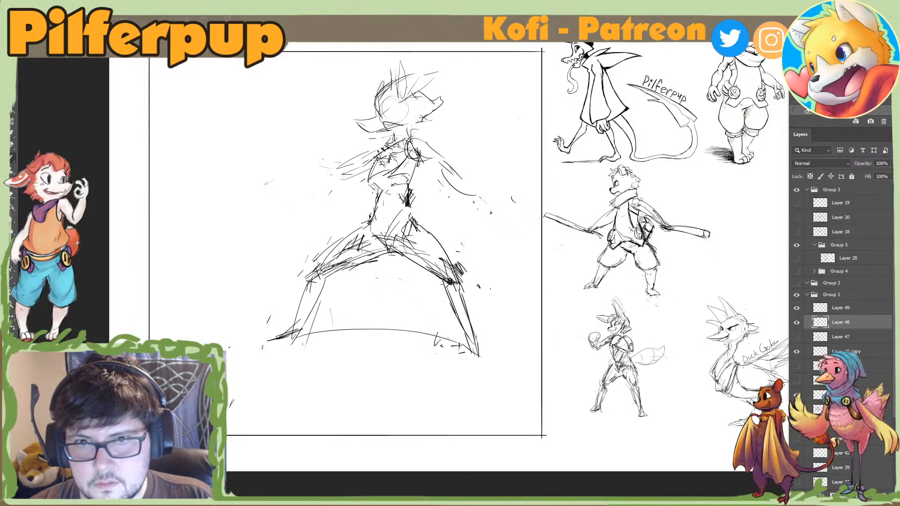
# Step: Erase the sloping right-hand upper arm and redraw it extending more horizontally from the shoulder
pyautogui.press('e')
pyautogui.moveTo(459, 170)
pyautogui.mouseDown()
pyautogui.moveTo(433, 145)
pyautogui.moveTo(454, 151)
pyautogui.mouseUp()
pyautogui.press('b')
pyautogui.moveTo(418, 138); pyautogui.dragTo(452, 141)
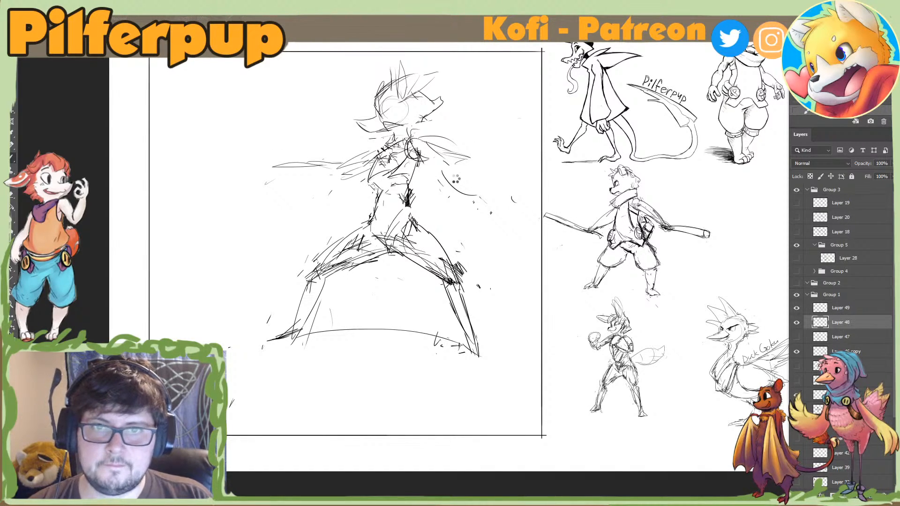
# Step: Try a long horizontal guide line through both arms while comparing the normal and mirrored canvas
pyautogui.moveTo(468, 161)
pyautogui.mouseDown()
pyautogui.moveTo(695, 150)
pyautogui.moveTo(685, 162)
pyautogui.mouseUp()
pyautogui.hotkey('ctrl', 'z')
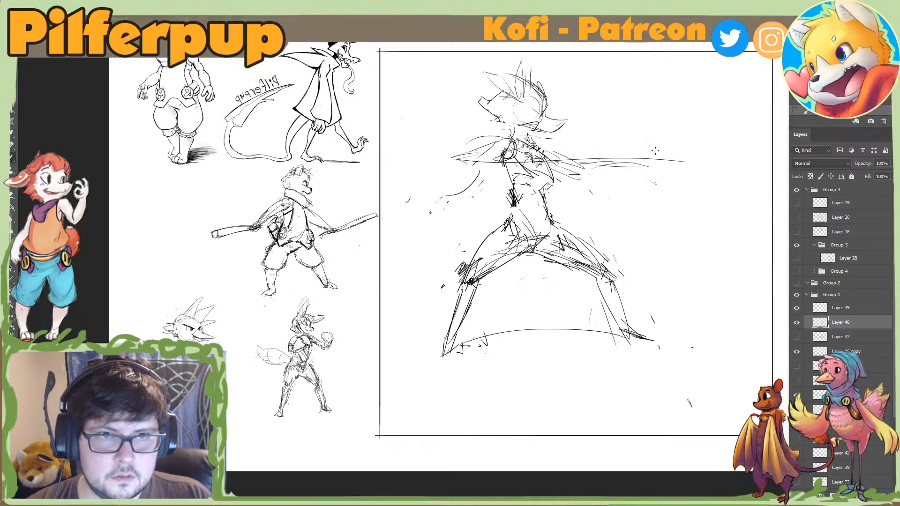
pyautogui.press('e')
pyautogui.hotkey('ctrl', 'shift', 'h')
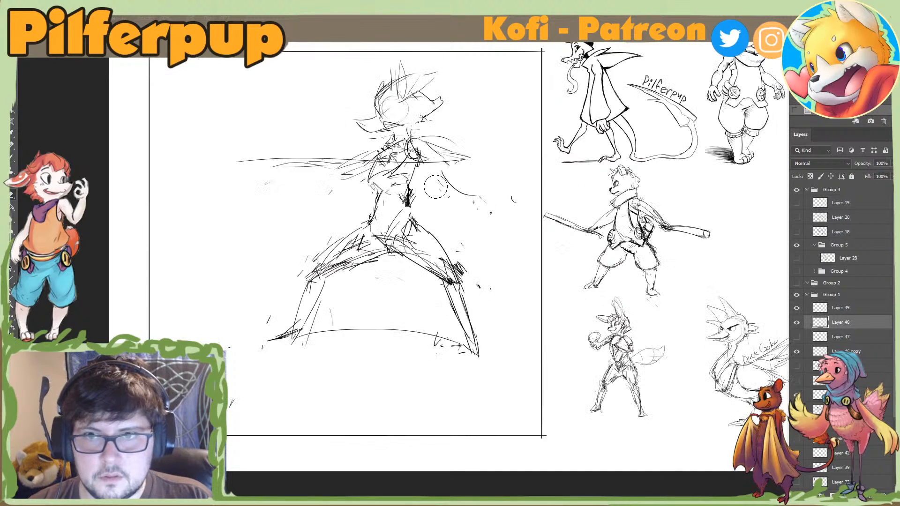
pyautogui.hotkey('ctrl', 'z')
pyautogui.hotkey('ctrl', 'z')
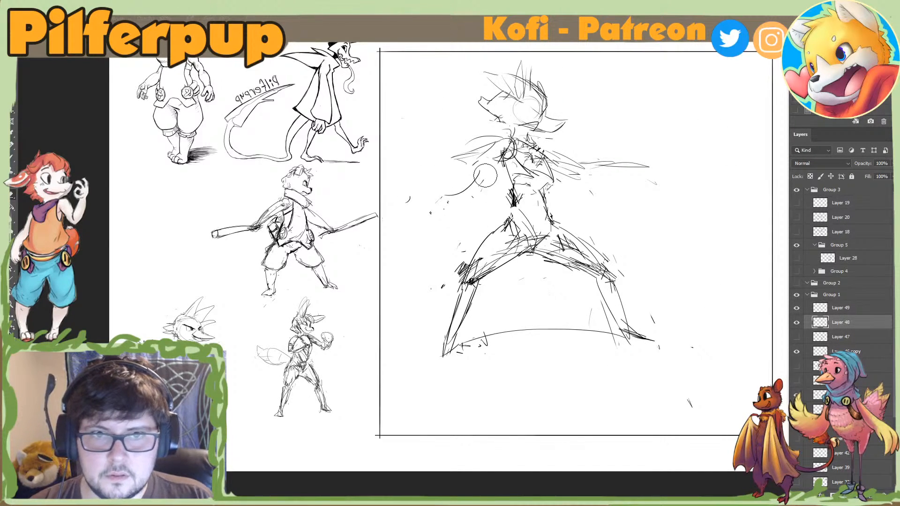
# Step: Remove the guide line, then rotate and shift the head, arms and upper torso slightly backward over the hips
pyautogui.hotkey('ctrl', 'shift', 'h')
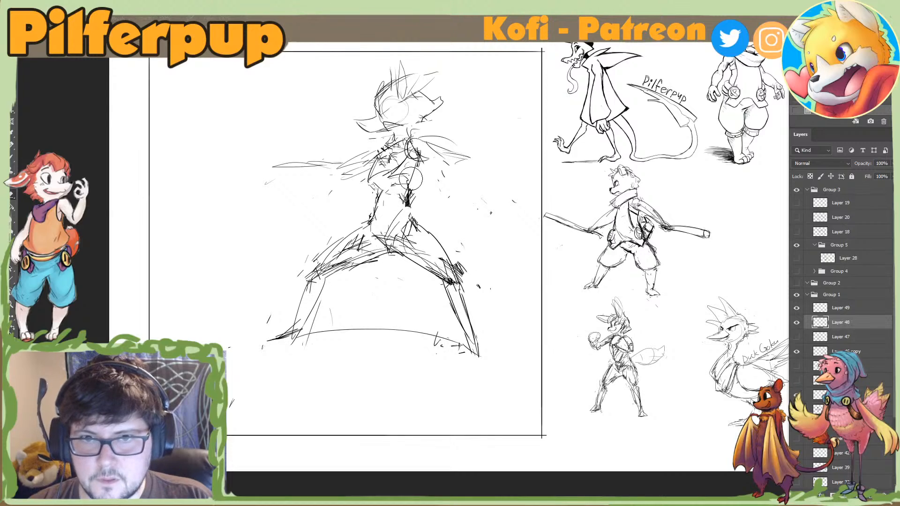
pyautogui.hotkey('ctrl', 'z')
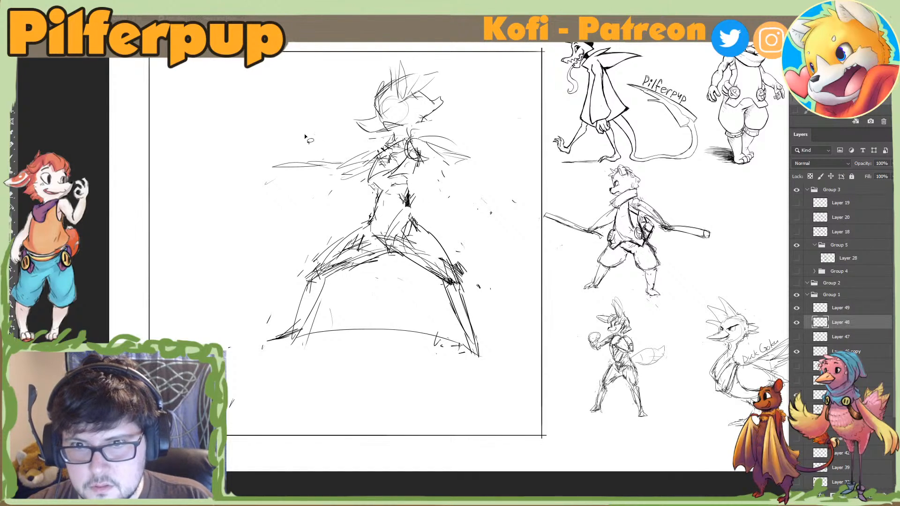
pyautogui.moveTo(269, 126)
pyautogui.mouseDown()
pyautogui.moveTo(370, 229)
pyautogui.moveTo(270, 125)
pyautogui.mouseUp()
pyautogui.hotkey('ctrl', 't')
pyautogui.moveTo(533, 144); pyautogui.dragTo(533, 128)
pyautogui.moveTo(485, 146)
pyautogui.mouseDown()
pyautogui.moveTo(460, 149)
pyautogui.moveTo(469, 150)
pyautogui.mouseUp()
pyautogui.press('Return')
pyautogui.hotkey('ctrl', 'd')
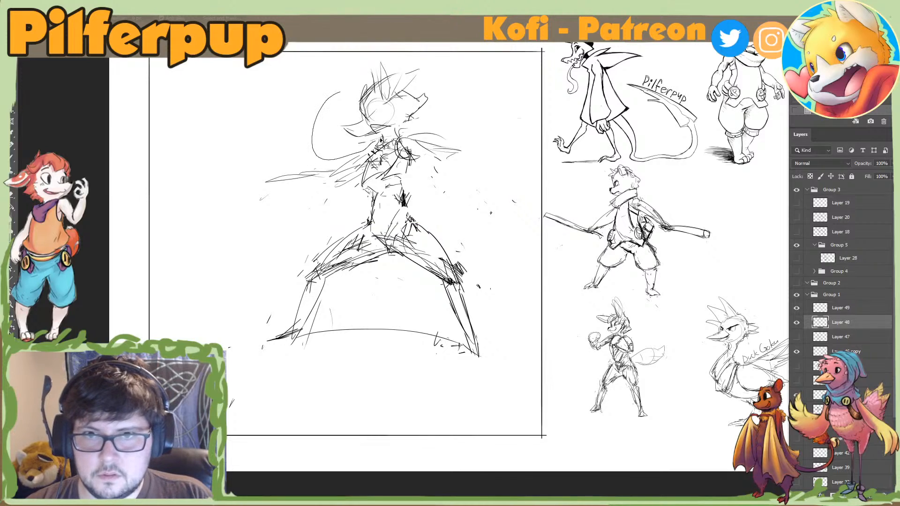
# Step: Select the head alone, tilt it slightly downward and move it back above the neck
pyautogui.moveTo(381, 140); pyautogui.dragTo(345, 86)
pyautogui.hotkey('ctrl', 't')
pyautogui.moveTo(458, 81); pyautogui.dragTo(462, 96)
pyautogui.moveTo(427, 107)
pyautogui.mouseDown()
pyautogui.moveTo(446, 100)
pyautogui.moveTo(420, 106)
pyautogui.mouseUp()
pyautogui.press('Return')
pyautogui.hotkey('ctrl', 'd')
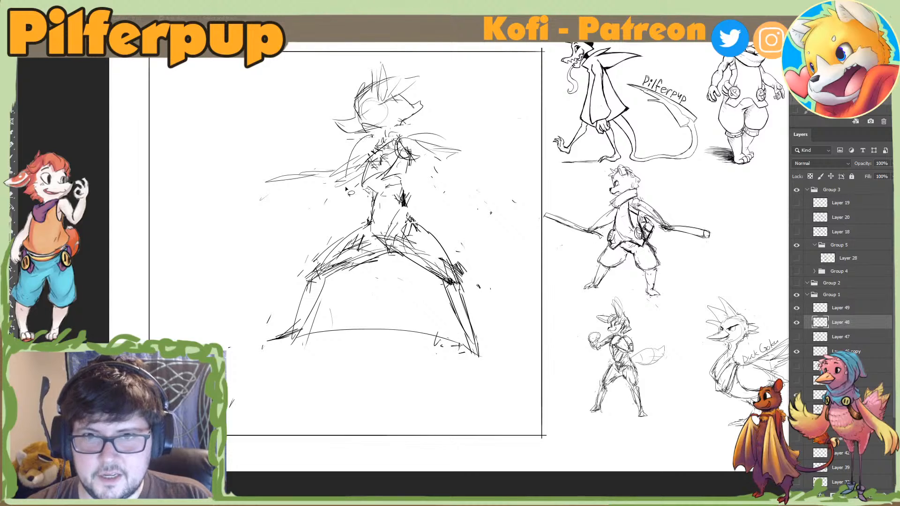
# Step: Select the shoulders, chest and head together and nudge the whole group into place
pyautogui.moveTo(468, 172); pyautogui.dragTo(415, 130)
pyautogui.hotkey('ctrl', 't')
pyautogui.moveTo(423, 163)
pyautogui.mouseDown()
pyautogui.moveTo(416, 158)
pyautogui.moveTo(421, 165)
pyautogui.mouseUp()
pyautogui.press('Return')
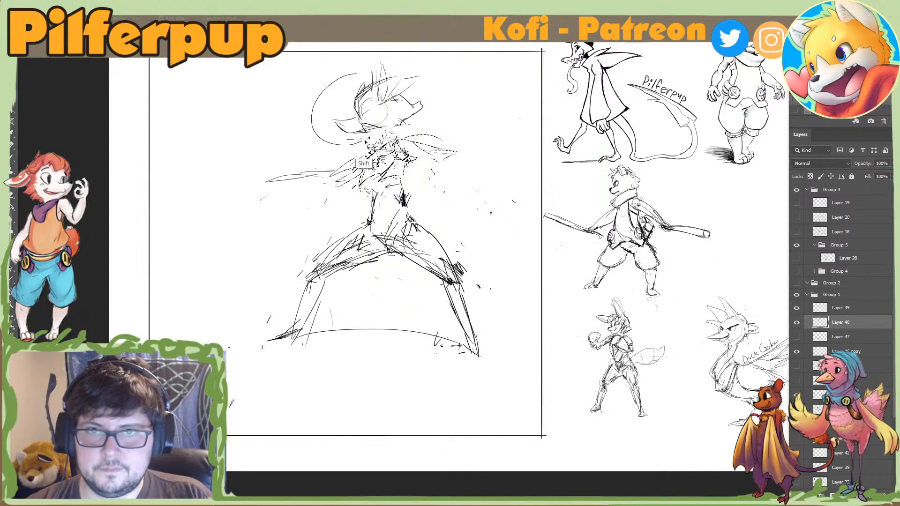
pyautogui.hotkey('ctrl', 'z')
pyautogui.moveTo(348, 66)
pyautogui.keyDown('shift'); pyautogui.mouseDown()
pyautogui.moveTo(304, 122)
pyautogui.moveTo(438, 107)
pyautogui.moveTo(439, 74)
pyautogui.mouseUp(); pyautogui.keyUp('shift')
pyautogui.hotkey('ctrl', 't')
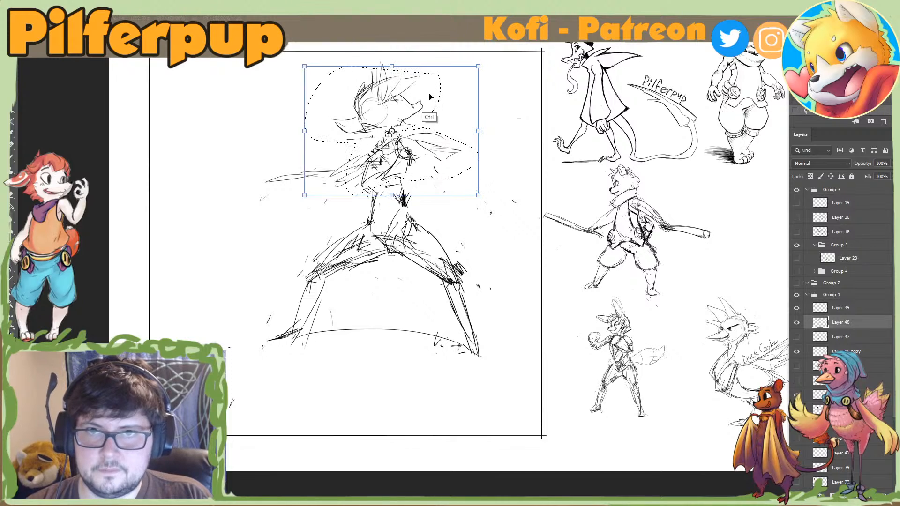
pyautogui.press('Escape')
pyautogui.keyDown('shift'); pyautogui.moveTo(393, 56); pyautogui.dragTo(427, 107); pyautogui.keyUp('shift')
pyautogui.hotkey('ctrl', 't')
pyautogui.press('Return')
pyautogui.hotkey('ctrl', 'd')
# Step: Redraw the back contour of the waist running down into the right-hand hip
pyautogui.press('b')
pyautogui.hotkey('ctrl', 'z')
pyautogui.moveTo(402, 164); pyautogui.dragTo(405, 204)
pyautogui.hotkey('ctrl', 'z')
pyautogui.moveTo(405, 203); pyautogui.dragTo(463, 261)
# Step: Erase the old lines around the right-hand hip and redraw the pelvis joint and upper thigh
pyautogui.press('e')
pyautogui.moveTo(402, 253); pyautogui.dragTo(432, 265)
pyautogui.press('b')
pyautogui.moveTo(402, 252)
pyautogui.mouseDown()
pyautogui.moveTo(431, 256)
pyautogui.moveTo(436, 230)
pyautogui.moveTo(381, 234)
pyautogui.moveTo(389, 246)
pyautogui.moveTo(441, 261)
pyautogui.moveTo(402, 252)
pyautogui.mouseUp()
pyautogui.press('e')
pyautogui.press('b')
pyautogui.press('e')
pyautogui.press('b')
pyautogui.press('e')
pyautogui.press('b')
pyautogui.moveTo(401, 250); pyautogui.dragTo(457, 282)
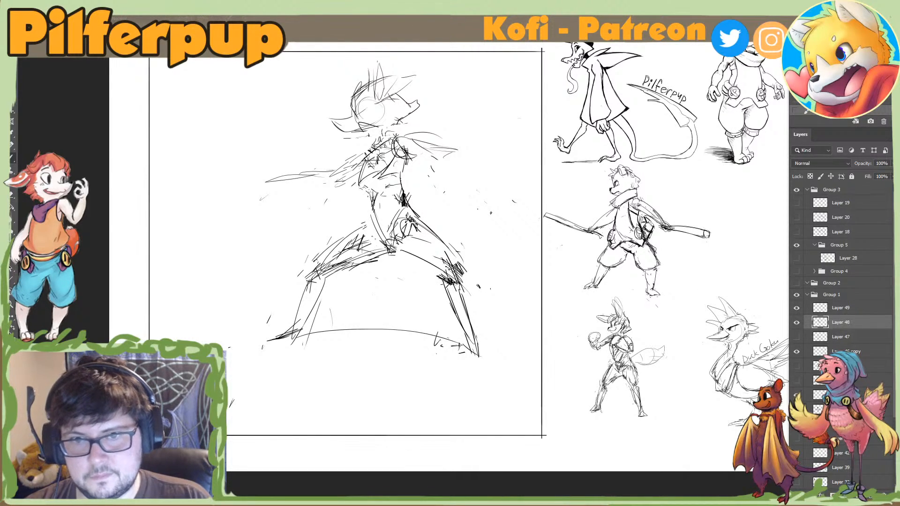
# Step: Erase the bent right-hand leg and redraw it stretching diagonally farther out from the hip
pyautogui.moveTo(428, 228); pyautogui.dragTo(477, 288)
pyautogui.press('e')
pyautogui.moveTo(436, 238)
pyautogui.mouseDown()
pyautogui.moveTo(469, 300)
pyautogui.moveTo(463, 306)
pyautogui.mouseUp()
pyautogui.press('b')
pyautogui.moveTo(481, 294); pyautogui.dragTo(514, 354)
pyautogui.press('e')
pyautogui.press('b')
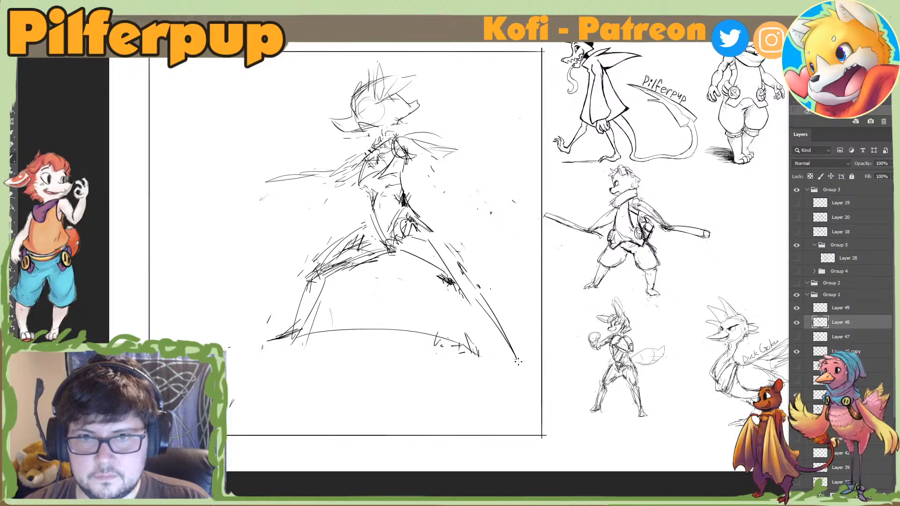
pyautogui.moveTo(498, 322); pyautogui.dragTo(518, 361)
# Step: Erase the left-hand shin and try a more upright lower leg below the knee
pyautogui.press('e')
pyautogui.moveTo(325, 290)
pyautogui.mouseDown()
pyautogui.moveTo(307, 305)
pyautogui.moveTo(305, 295)
pyautogui.mouseUp()
pyautogui.press('b')
pyautogui.moveTo(311, 282); pyautogui.dragTo(324, 327)
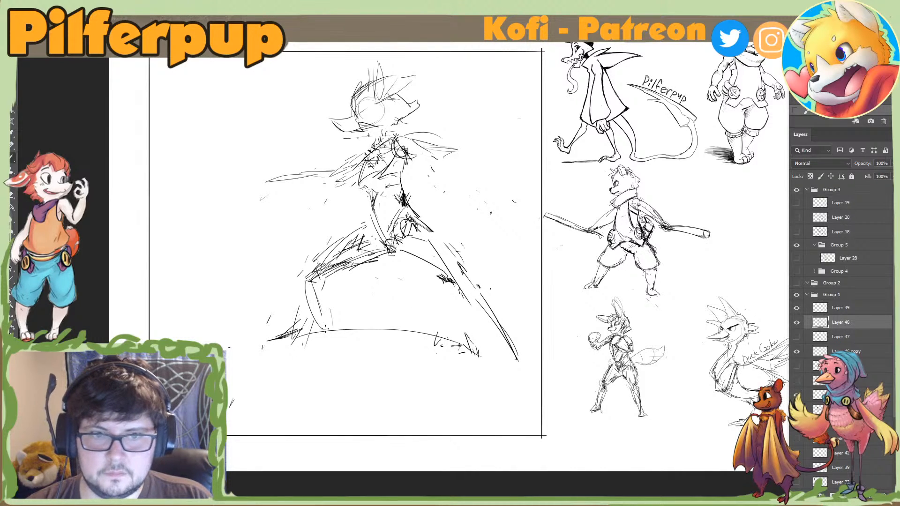
# Step: Erase the upright shin and redraw the left-hand lower leg slanting outward from knee to foot
pyautogui.press('e')
pyautogui.press('b')
pyautogui.press('e')
pyautogui.press('b')
pyautogui.press('e')
pyautogui.moveTo(325, 282)
pyautogui.mouseDown()
pyautogui.moveTo(323, 329)
pyautogui.moveTo(309, 290)
pyautogui.mouseUp()
pyautogui.press('b')
pyautogui.moveTo(308, 282); pyautogui.dragTo(307, 327)
pyautogui.press('e')
pyautogui.press('b')
# Step: Build up the right-hand thigh and curve its calf down to a small foot line
pyautogui.press('b')
pyautogui.moveTo(421, 222); pyautogui.dragTo(474, 287)
pyautogui.moveTo(398, 251); pyautogui.dragTo(441, 270)
pyautogui.moveTo(413, 230)
pyautogui.mouseDown()
pyautogui.moveTo(450, 269)
pyautogui.moveTo(504, 361)
pyautogui.mouseUp()
pyautogui.press('e')
pyautogui.moveTo(481, 307); pyautogui.dragTo(519, 366)
pyautogui.press('b')
pyautogui.press('e')
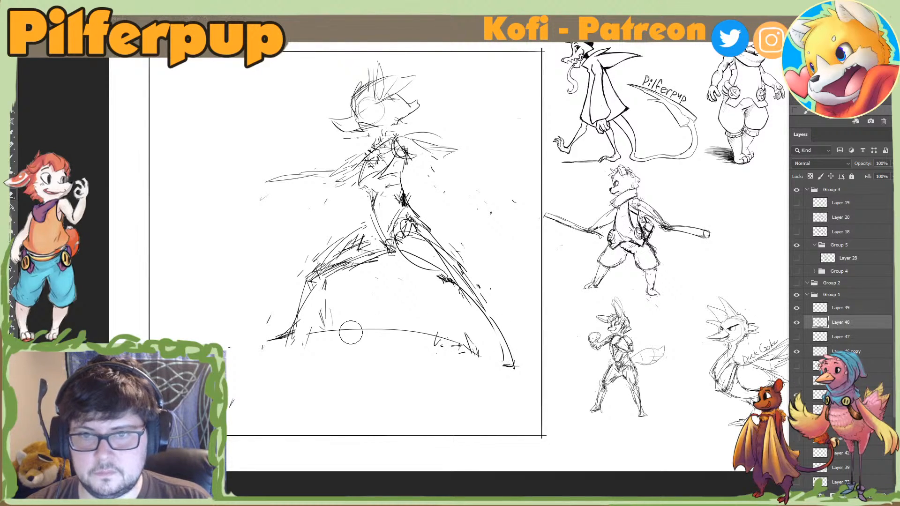
# Step: Erase the curved ground line between the legs and clean up around the left-hand foot
pyautogui.moveTo(349, 334); pyautogui.dragTo(340, 320)
pyautogui.moveTo(419, 339); pyautogui.dragTo(361, 327)
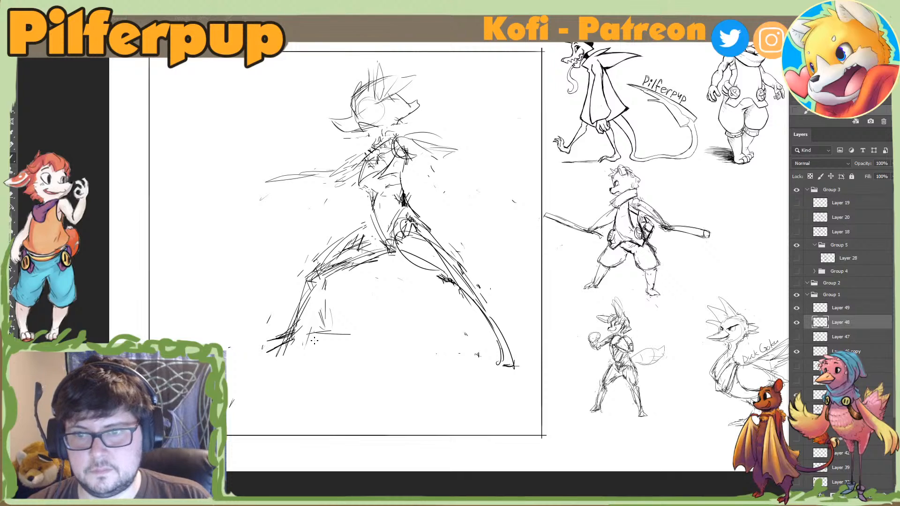
pyautogui.moveTo(318, 341); pyautogui.dragTo(342, 341)
pyautogui.press('e')
pyautogui.moveTo(282, 353)
pyautogui.mouseDown()
pyautogui.moveTo(269, 352)
pyautogui.moveTo(294, 339)
pyautogui.mouseUp()
pyautogui.press('b')
pyautogui.press('e')
pyautogui.moveTo(318, 332); pyautogui.dragTo(344, 332)
# Step: Erase the horizontal arms, sketch both sloping downward from the shoulders, and compare the pose in the mirrored view
pyautogui.moveTo(315, 177); pyautogui.dragTo(282, 179)
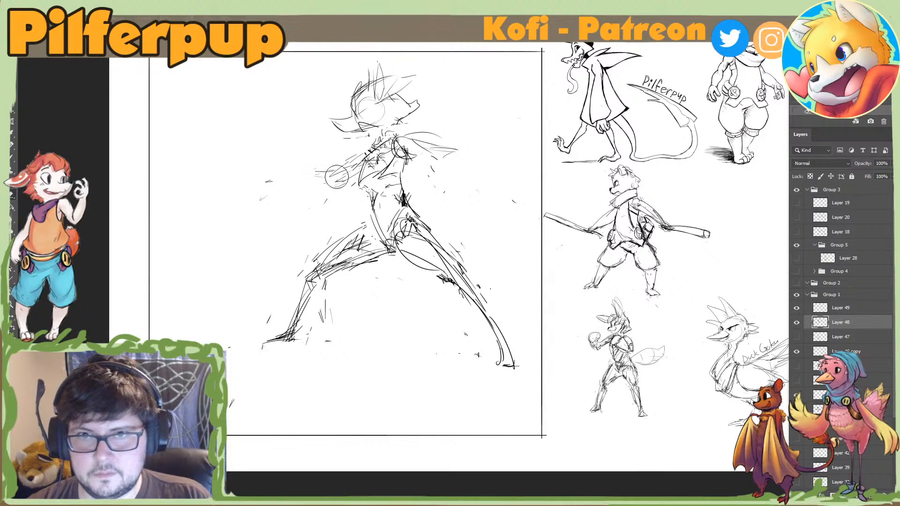
pyautogui.moveTo(442, 154)
pyautogui.mouseDown()
pyautogui.moveTo(422, 148)
pyautogui.moveTo(460, 183)
pyautogui.mouseUp()
pyautogui.press('b')
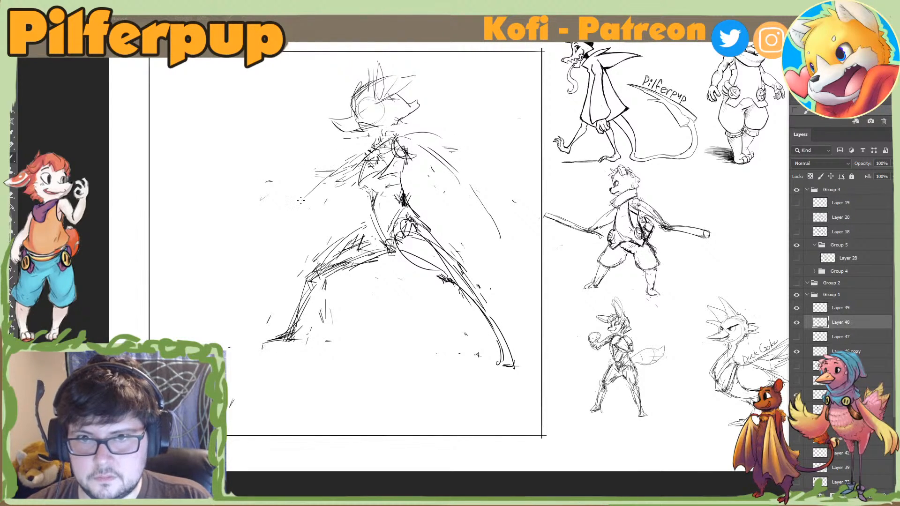
pyautogui.press('e')
pyautogui.moveTo(348, 167); pyautogui.dragTo(309, 215)
pyautogui.press('b')
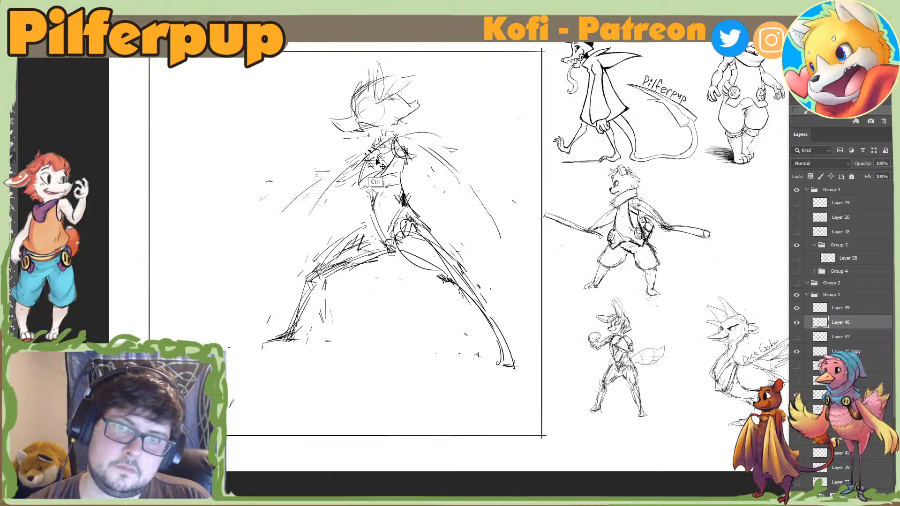
pyautogui.hotkey('ctrl', 's')
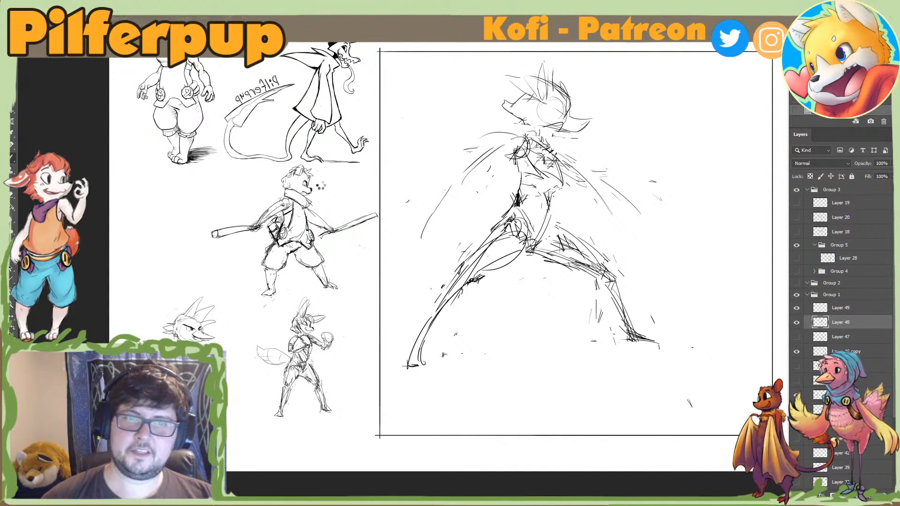
pyautogui.hotkey('ctrl', 'z')
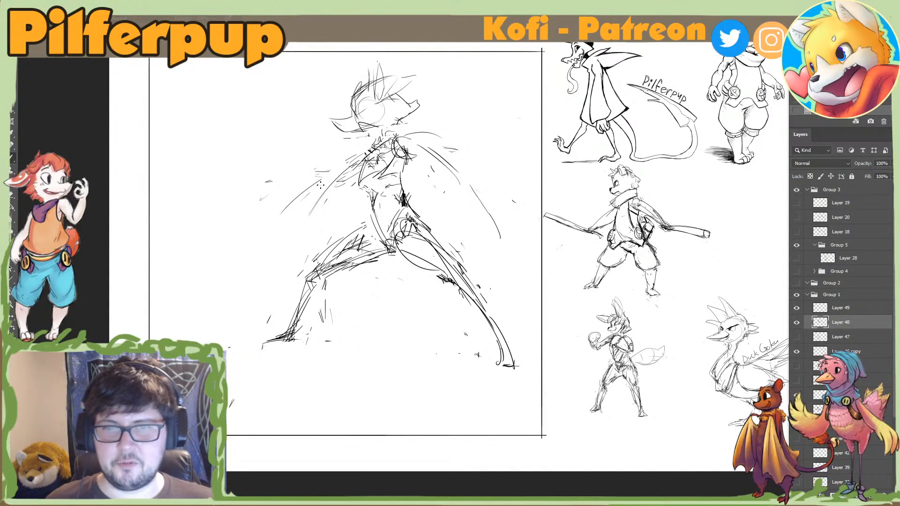
# Step: Erase the right-hand arm and redraw it with a sloping upper arm and a forearm reaching outward
pyautogui.press('e')
pyautogui.moveTo(428, 142)
pyautogui.mouseDown()
pyautogui.moveTo(460, 174)
pyautogui.moveTo(497, 240)
pyautogui.mouseUp()
pyautogui.press('b')
pyautogui.moveTo(417, 150)
pyautogui.mouseDown()
pyautogui.moveTo(459, 173)
pyautogui.moveTo(453, 203)
pyautogui.mouseUp()
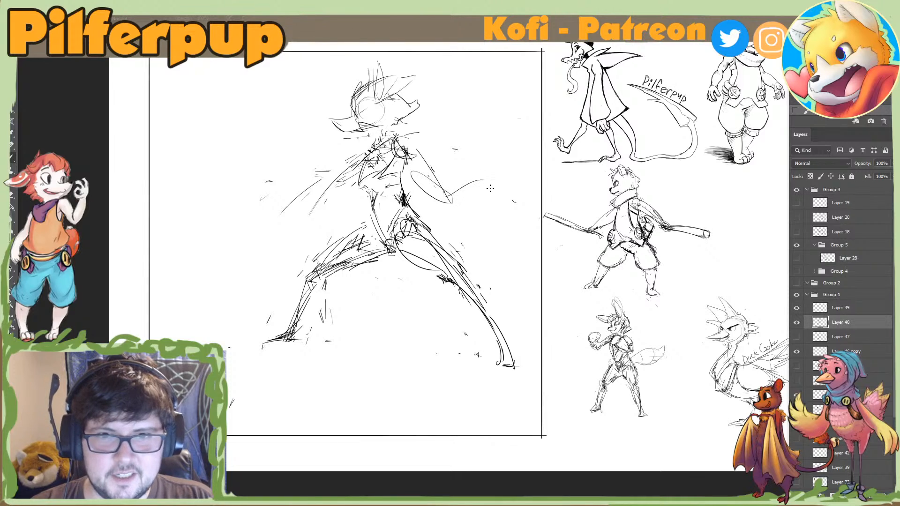
pyautogui.press('e')
pyautogui.moveTo(425, 169); pyautogui.dragTo(449, 195)
pyautogui.press('b')
pyautogui.moveTo(409, 150); pyautogui.dragTo(496, 199)
pyautogui.moveTo(471, 184); pyautogui.dragTo(511, 181)
pyautogui.press('e')
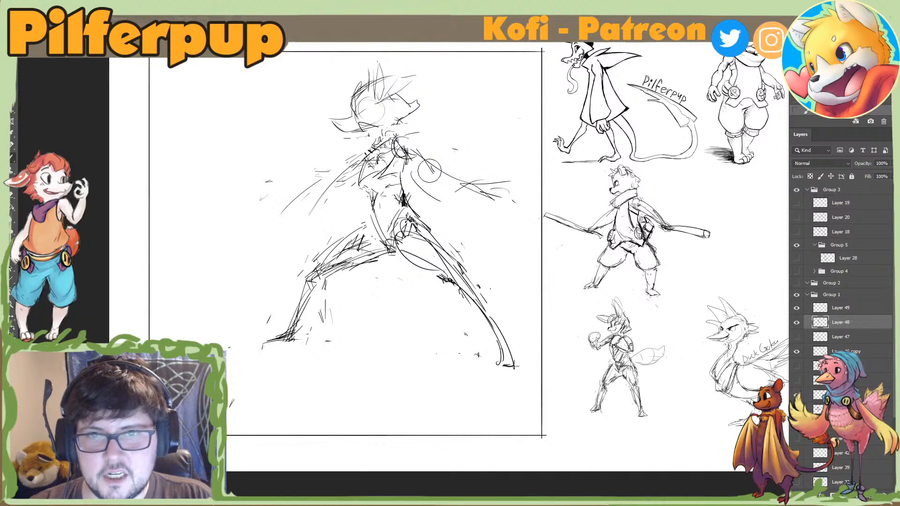
# Step: Refine the left-hand upper arm and extend its forearm outward to a first hand line
pyautogui.moveTo(358, 165); pyautogui.dragTo(322, 193)
pyautogui.press('b')
pyautogui.moveTo(265, 212)
pyautogui.mouseDown()
pyautogui.moveTo(319, 187)
pyautogui.moveTo(262, 192)
pyautogui.moveTo(231, 184)
pyautogui.mouseUp()
pyautogui.hotkey('ctrl', 'z')
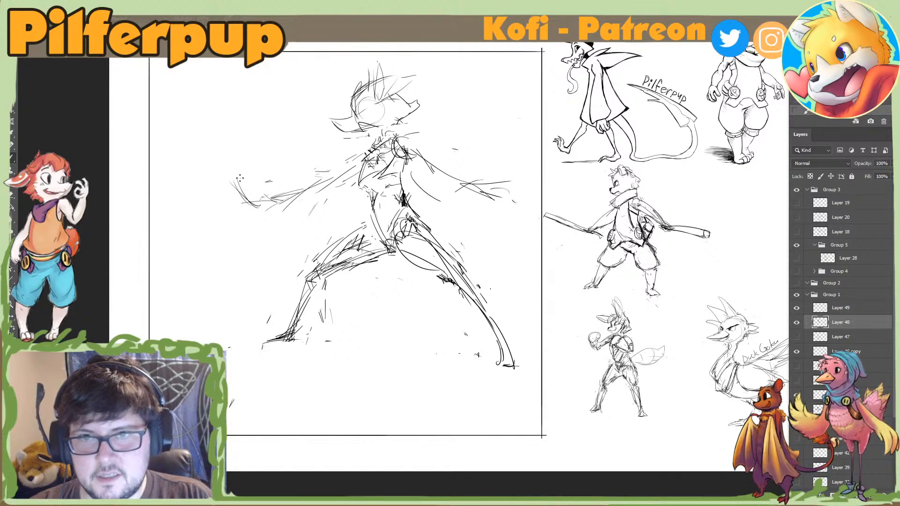
# Step: Sketch rough hands with spread, curved fingers on both arms and check the pose in the mirrored view
pyautogui.hotkey('ctrl', 'z')
pyautogui.hotkey('ctrl', 'z')
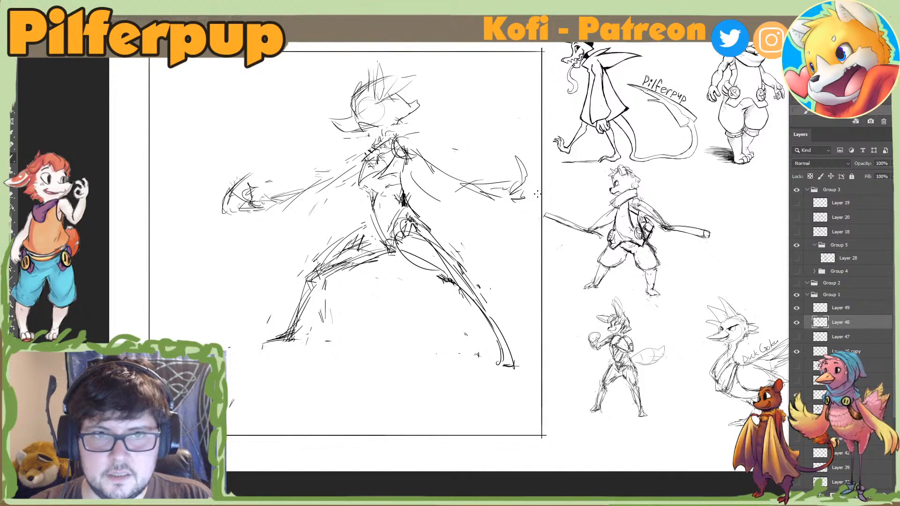
pyautogui.hotkey('ctrl', 'z')
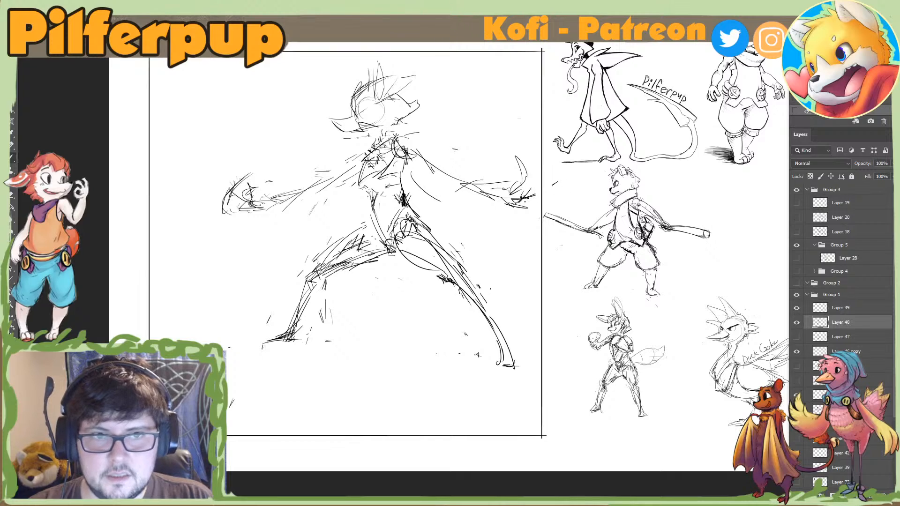
pyautogui.press('h')
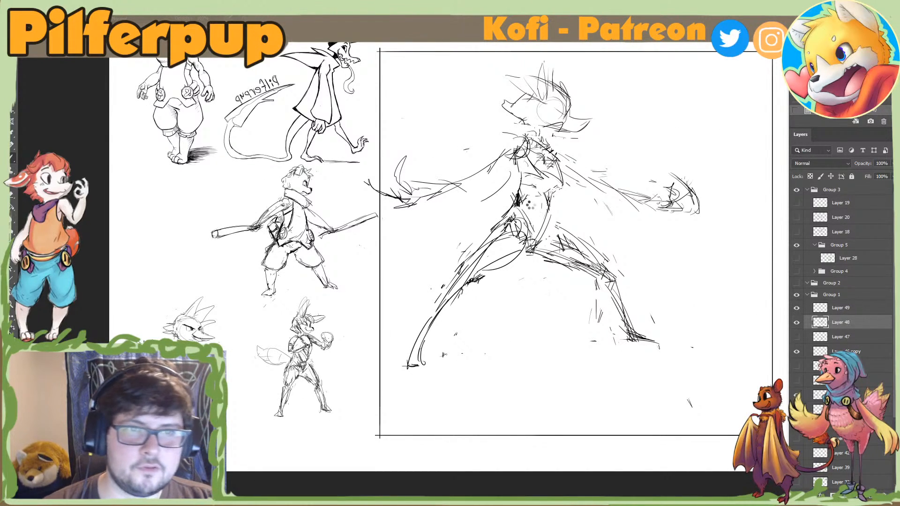
pyautogui.press('h')
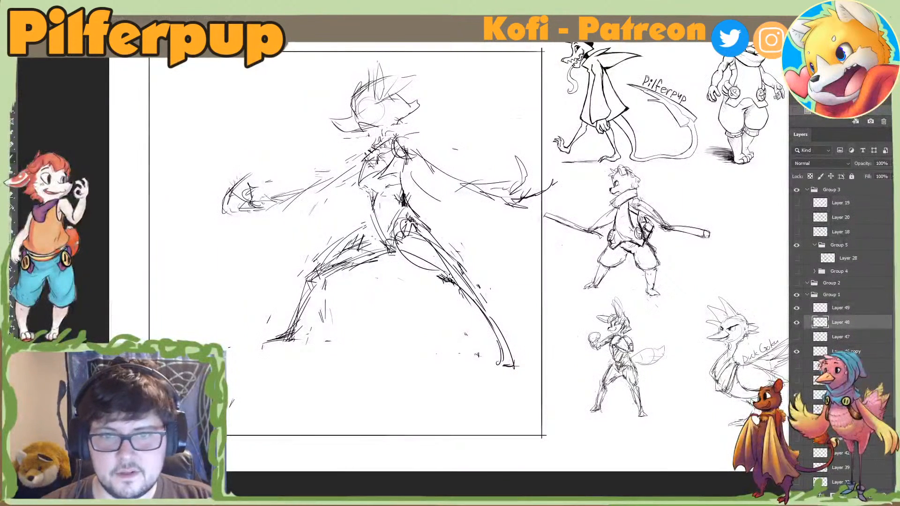
# Step: Fill out both thighs with fuller contours, refine the right-hand knee, and check the pose mirrored
pyautogui.moveTo(398, 237); pyautogui.dragTo(451, 294)
pyautogui.moveTo(428, 227); pyautogui.dragTo(454, 276)
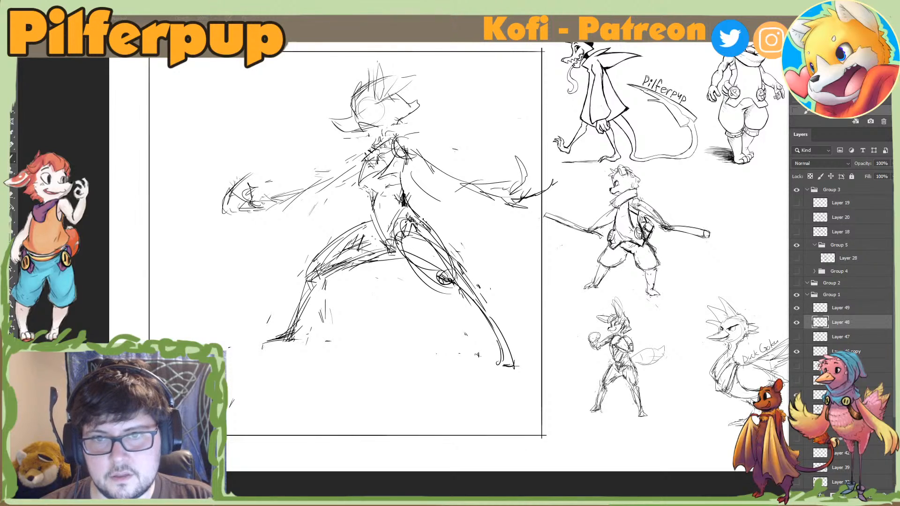
pyautogui.moveTo(401, 271)
pyautogui.mouseDown()
pyautogui.moveTo(381, 267)
pyautogui.moveTo(400, 253)
pyautogui.moveTo(441, 292)
pyautogui.mouseUp()
pyautogui.press('b')
pyautogui.press('b')
pyautogui.moveTo(417, 267); pyautogui.dragTo(473, 282)
pyautogui.press('e')
pyautogui.press('b')
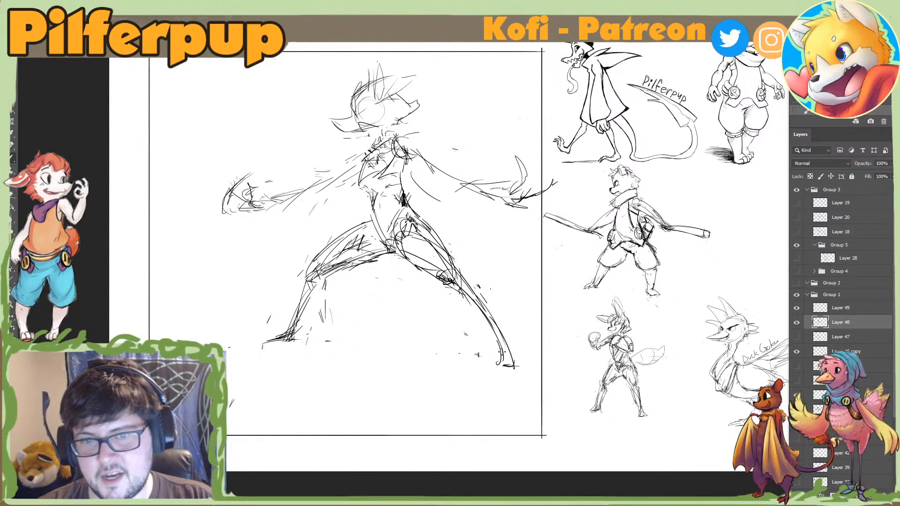
pyautogui.hotkey('ctrl', 'shift', 'h')
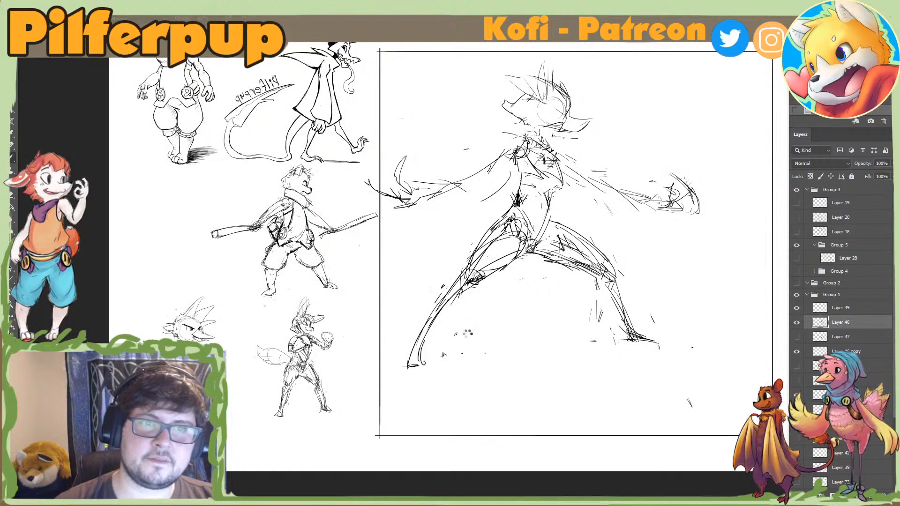
pyautogui.hotkey('ctrl', 'shift', 'h')
# Step: Try rotating the right-hand forearm and hand upright and moving them closer to the body
pyautogui.press('e')
pyautogui.press('l')
pyautogui.moveTo(463, 166)
pyautogui.mouseDown()
pyautogui.moveTo(524, 133)
pyautogui.moveTo(492, 135)
pyautogui.mouseUp()
pyautogui.hotkey('ctrl', 't')
pyautogui.moveTo(573, 173); pyautogui.dragTo(527, 125)
pyautogui.moveTo(531, 176); pyautogui.dragTo(502, 153)
pyautogui.moveTo(567, 176); pyautogui.dragTo(539, 147)
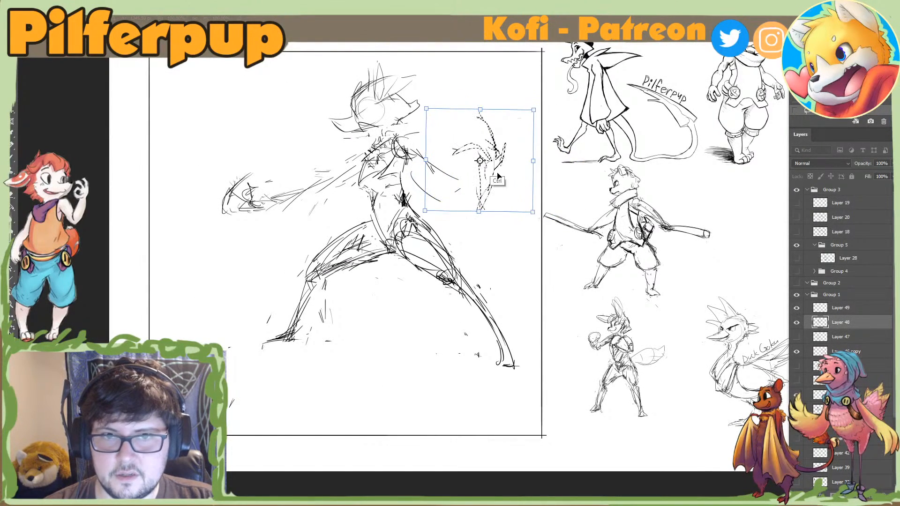
pyautogui.moveTo(498, 176); pyautogui.dragTo(486, 160)
pyautogui.press('Return')
pyautogui.hotkey('ctrl', 'd')
# Step: Try replacing the rotated forearm with a new raised forearm and rounded hand shape
pyautogui.press('e')
pyautogui.moveTo(466, 112); pyautogui.dragTo(461, 181)
pyautogui.press('b')
pyautogui.press('e')
pyautogui.moveTo(448, 130)
pyautogui.mouseDown()
pyautogui.moveTo(483, 164)
pyautogui.moveTo(469, 162)
pyautogui.mouseUp()
pyautogui.press('b')
pyautogui.moveTo(462, 120); pyautogui.dragTo(474, 188)
pyautogui.press('e')
pyautogui.moveTo(421, 176); pyautogui.dragTo(439, 189)
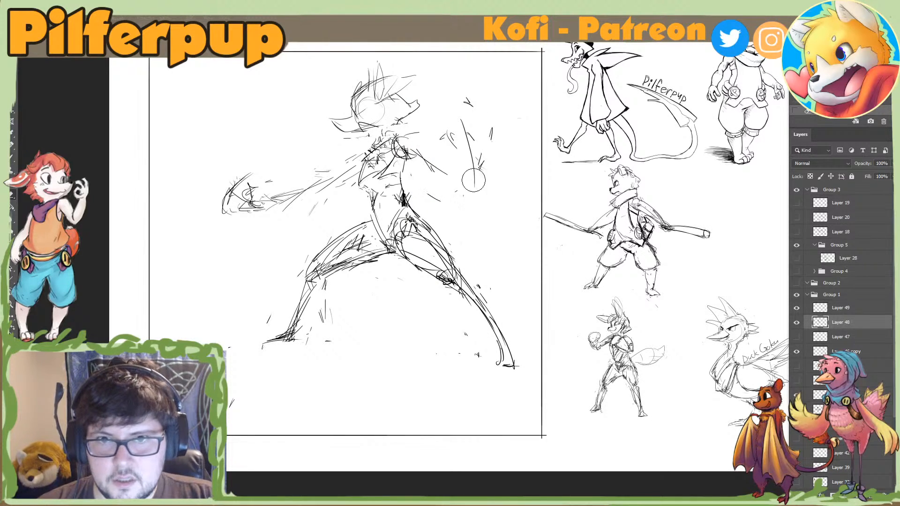
pyautogui.moveTo(476, 115); pyautogui.dragTo(458, 165)
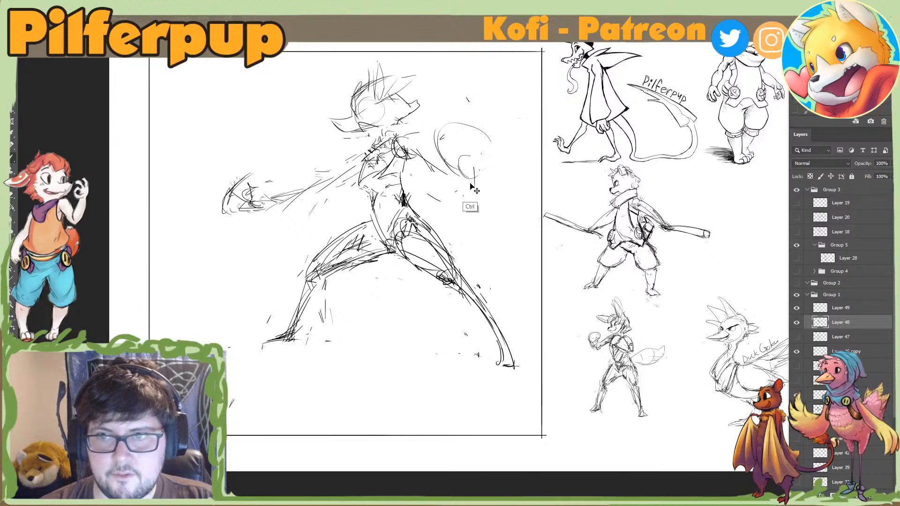
# Step: Undo the raised forearm strokes and the rotation of the right-hand forearm
pyautogui.hotkey('ctrl', 'z')
pyautogui.hotkey('ctrl', 'z')
pyautogui.hotkey('ctrl', 'z')
pyautogui.hotkey('ctrl', 'z')
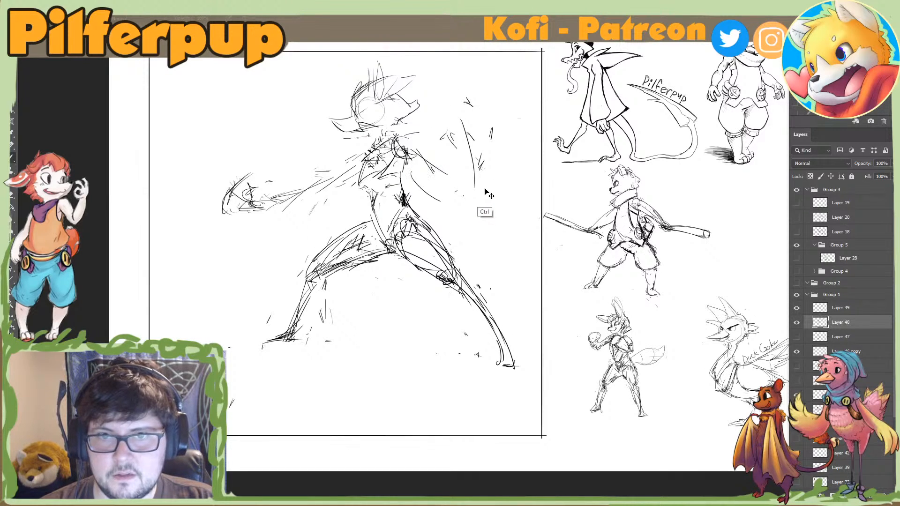
pyautogui.hotkey('ctrl', 'z')
pyautogui.hotkey('ctrl', 'z')
pyautogui.hotkey('ctrl', 'z')
pyautogui.hotkey('ctrl', 'z')
pyautogui.hotkey('ctrl', 'z')
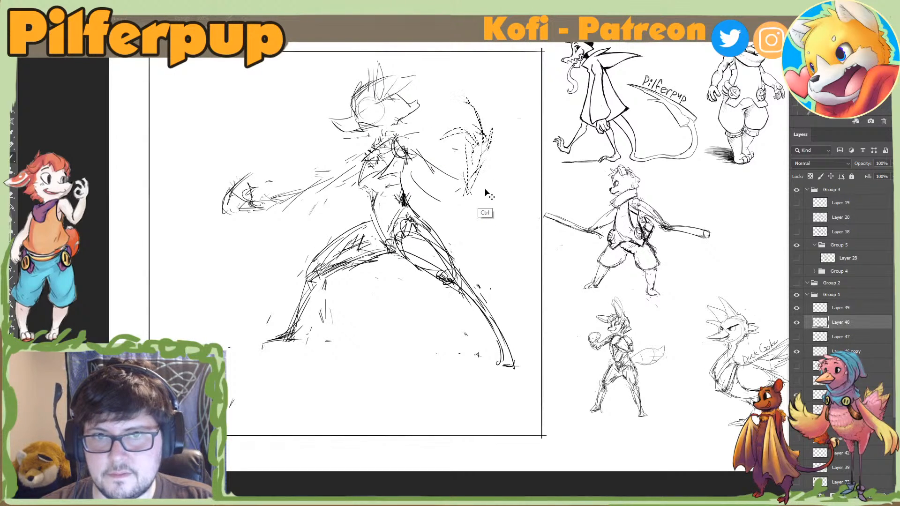
pyautogui.hotkey('ctrl', 'z')
# Step: Redraw the right-hand forearm stretching outward and down from the elbow, and erase the stray inner lines beside the arm
pyautogui.moveTo(255, 208)
pyautogui.mouseDown()
pyautogui.moveTo(447, 164)
pyautogui.moveTo(508, 213)
pyautogui.mouseUp()
pyautogui.moveTo(445, 158)
pyautogui.mouseDown()
pyautogui.moveTo(516, 205)
pyautogui.moveTo(504, 223)
pyautogui.mouseUp()
pyautogui.press('e')
pyautogui.press('b')
pyautogui.press('e')
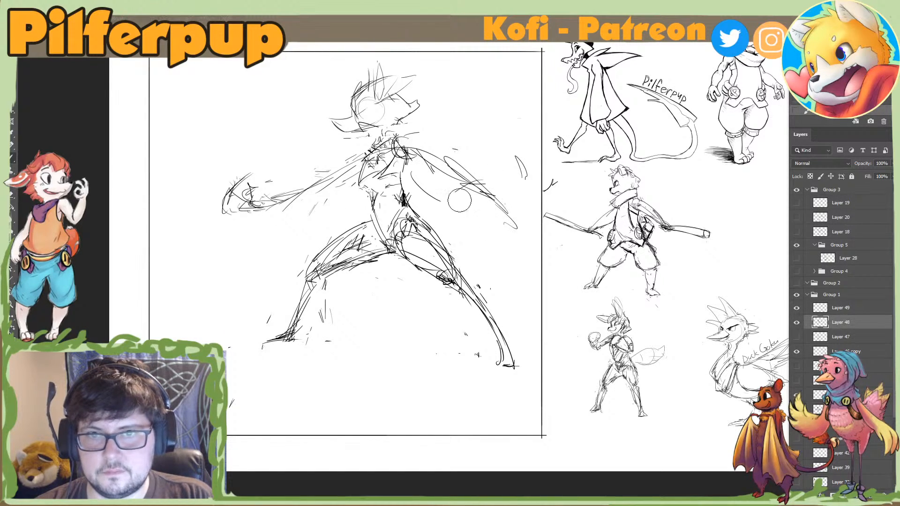
pyautogui.moveTo(438, 199); pyautogui.dragTo(417, 184)
pyautogui.press('b')
pyautogui.press('e')
# Step: Erase the loose marks around the right-hand wrist, sketch a short curved hand contour, and check the pose mirrored
pyautogui.moveTo(521, 166); pyautogui.dragTo(526, 182)
pyautogui.press('b')
pyautogui.moveTo(505, 213)
pyautogui.mouseDown()
pyautogui.moveTo(521, 185)
pyautogui.moveTo(508, 218)
pyautogui.mouseUp()
pyautogui.press('e')
pyautogui.press('b')
pyautogui.press('e')
pyautogui.press('b')
pyautogui.moveTo(515, 210); pyautogui.dragTo(528, 232)
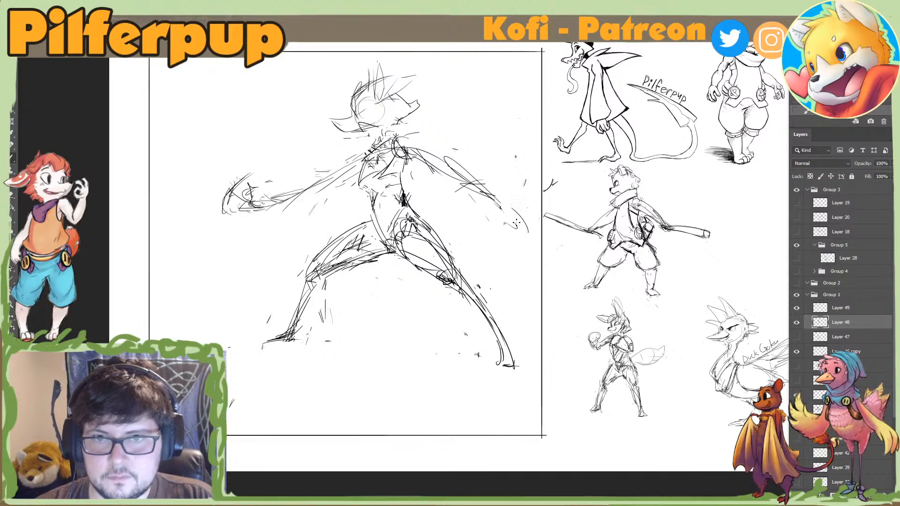
pyautogui.press('e')
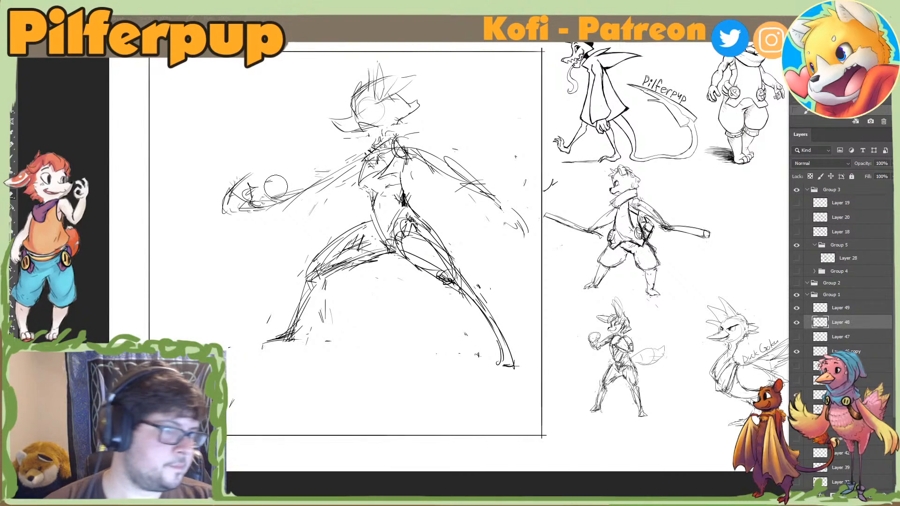
pyautogui.hotkey('ctrl', 'h')
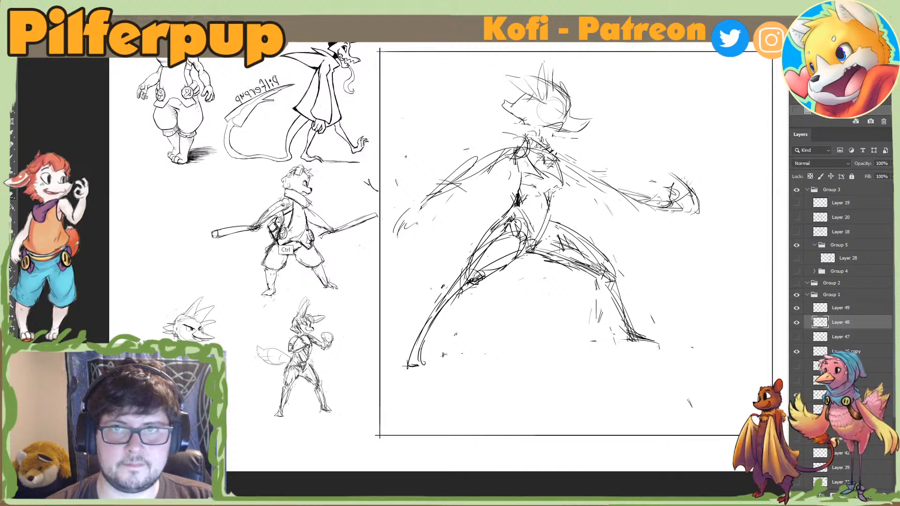
pyautogui.hotkey('ctrl', 'h')
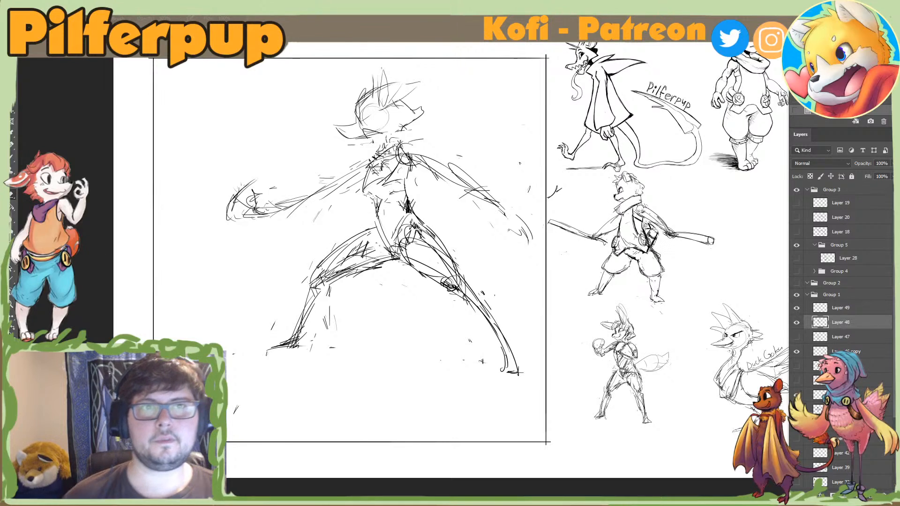
pyautogui.moveTo(422, 234)
pyautogui.mouseDown()
pyautogui.moveTo(429, 249)
pyautogui.moveTo(396, 246)
pyautogui.mouseUp()
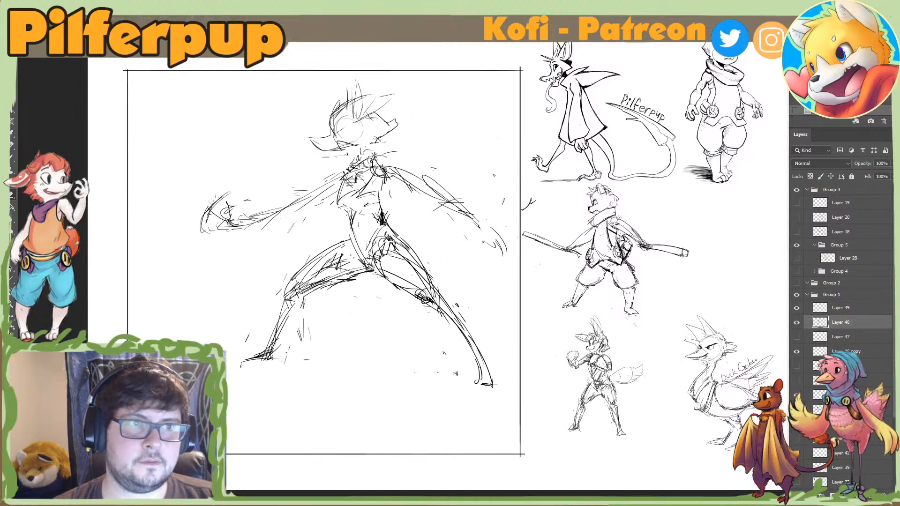
pyautogui.moveTo(610, 201)
pyautogui.mouseDown()
pyautogui.moveTo(613, 208)
pyautogui.moveTo(621, 195)
pyautogui.mouseUp()
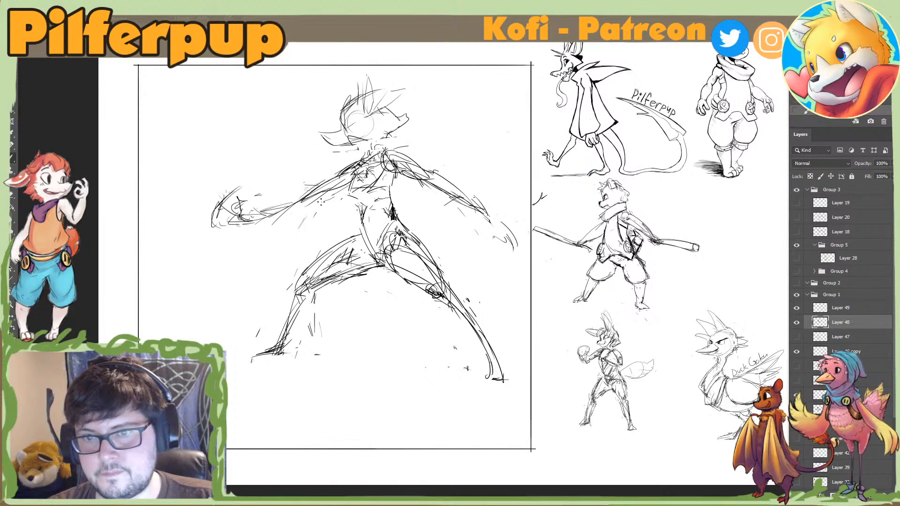
# Step: Replace the left-hand fist with an open, clawed hand whose long fingers point outward and down
pyautogui.hotkey('ctrl', 'z')
pyautogui.moveTo(249, 199)
pyautogui.mouseDown()
pyautogui.moveTo(307, 201)
pyautogui.moveTo(221, 217)
pyautogui.moveTo(239, 240)
pyautogui.mouseUp()
pyautogui.hotkey('ctrl', 'z')
pyautogui.press('e')
pyautogui.press('b')
pyautogui.press('e')
pyautogui.press('b')
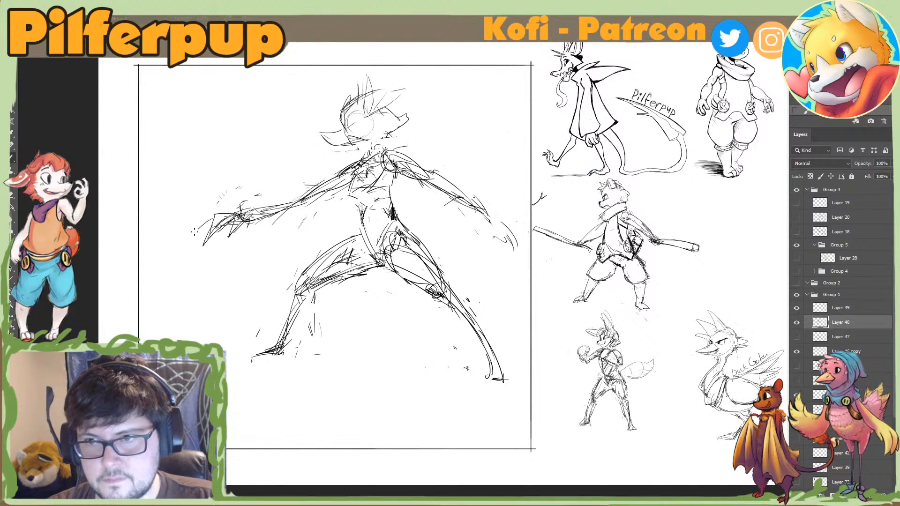
pyautogui.press('e')
pyautogui.moveTo(214, 248); pyautogui.dragTo(200, 235)
pyautogui.press('b')
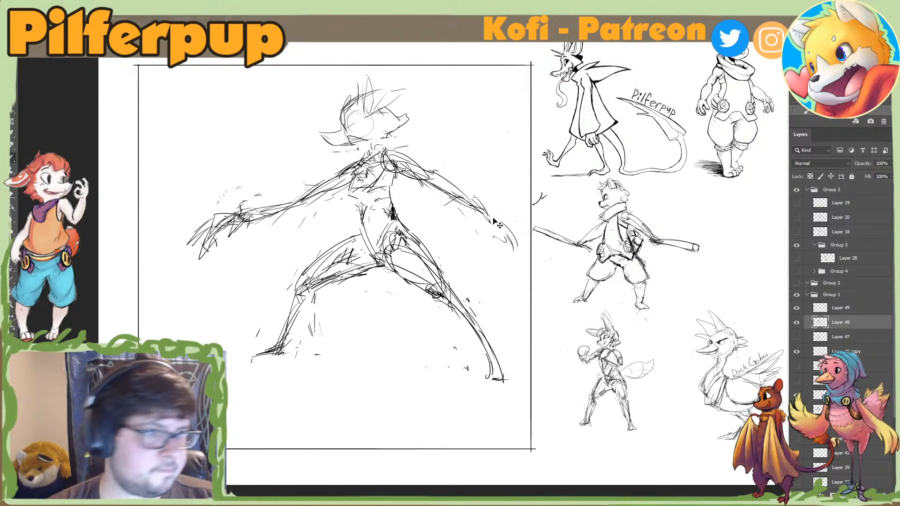
# Step: Select the left-hand forearm and hand and move them closer to the body to shorten the arm
pyautogui.press('e')
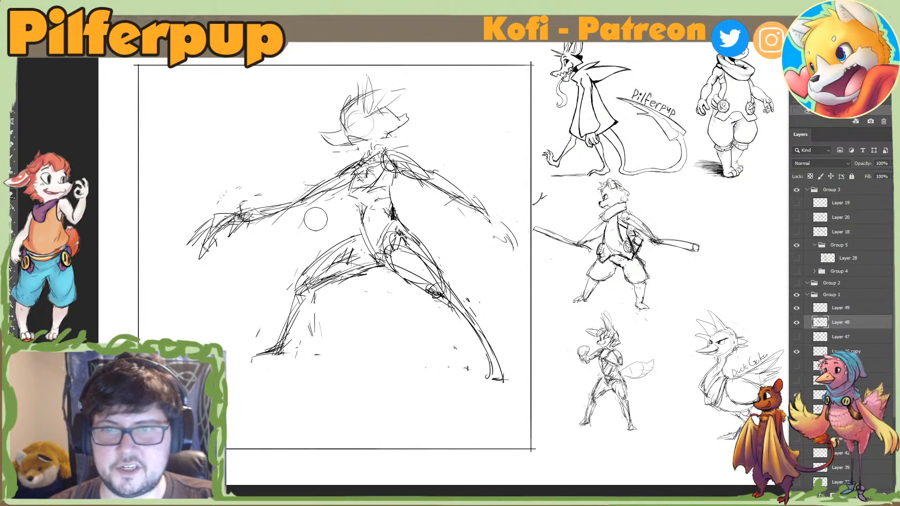
pyautogui.press('b')
pyautogui.moveTo(287, 193); pyautogui.dragTo(299, 211)
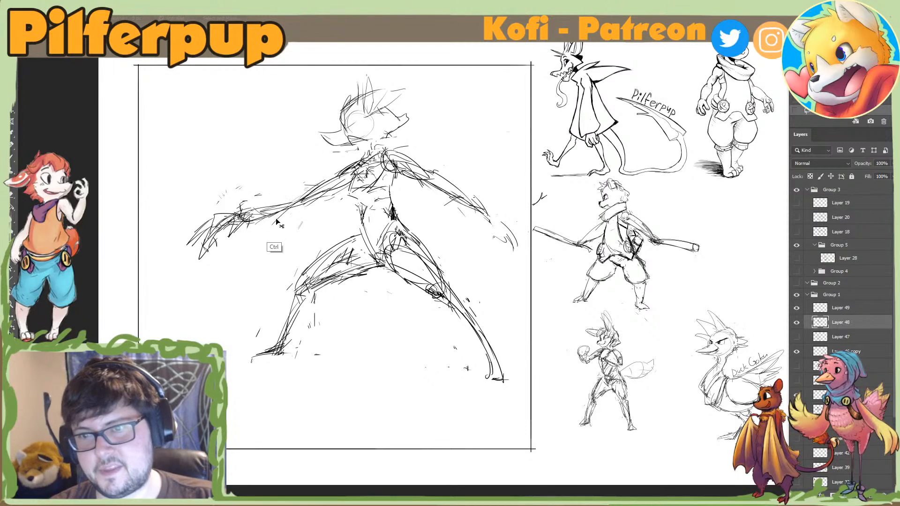
pyautogui.hotkey('ctrl', 't')
pyautogui.moveTo(273, 244); pyautogui.dragTo(296, 232)
pyautogui.press('Return')
pyautogui.hotkey('ctrl', 'd')
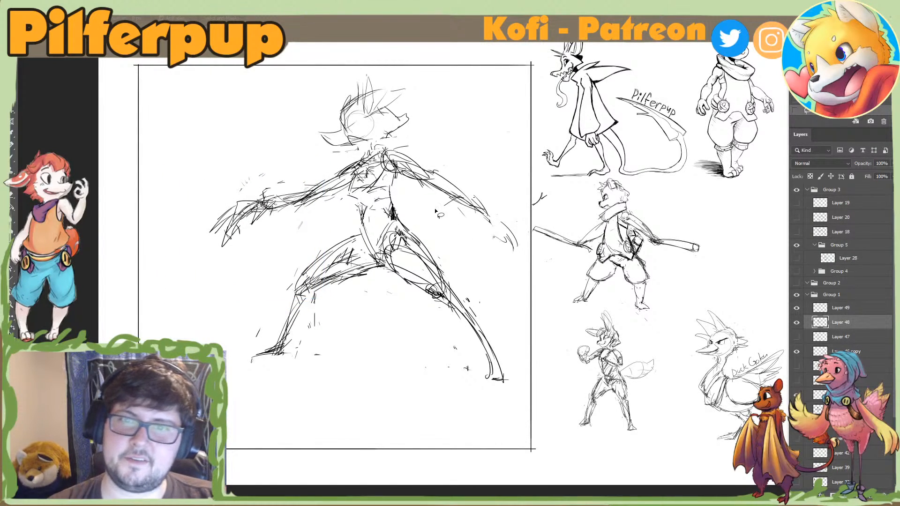
# Step: Redraw the right-hand hand as an open claw with long fingers curving downward from the wrist
pyautogui.press('e')
pyautogui.click(494, 235)
pyautogui.press('b')
pyautogui.press('e')
pyautogui.click(496, 238)
pyautogui.press('b')
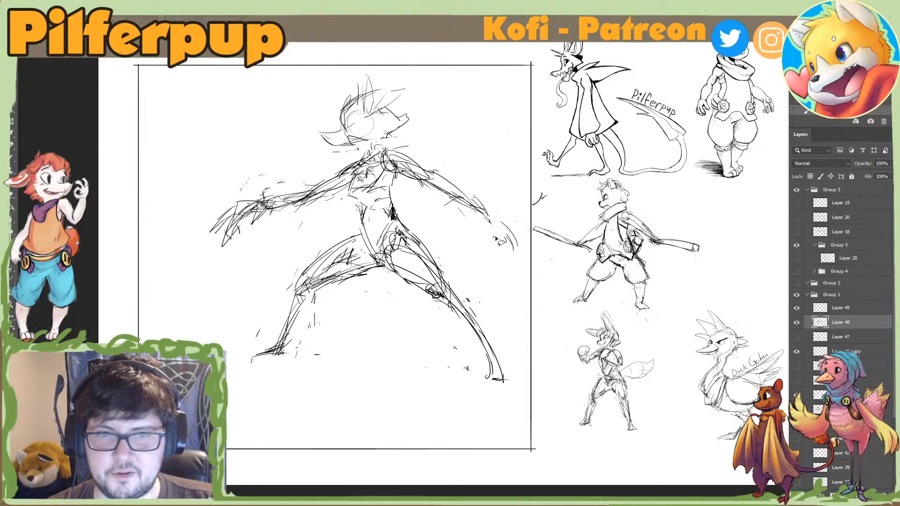
pyautogui.moveTo(491, 220); pyautogui.dragTo(493, 244)
pyautogui.press('e')
pyautogui.moveTo(494, 236)
pyautogui.mouseDown()
pyautogui.moveTo(499, 255)
pyautogui.moveTo(507, 241)
pyautogui.mouseUp()
pyautogui.press('b')
pyautogui.press('e')
pyautogui.press('b')
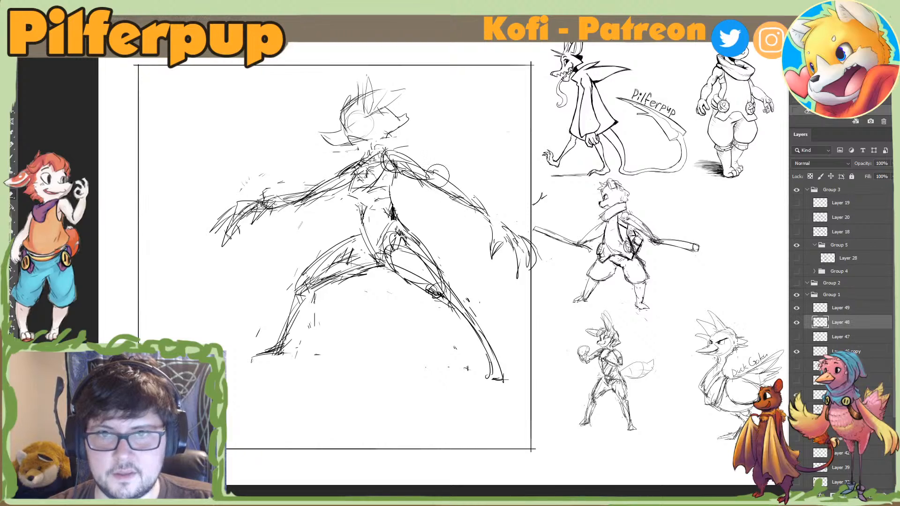
# Step: Refine the contours of both lower legs, thickening the right-hand calf down to the ankle, and erase nearby stray marks
pyautogui.moveTo(300, 354); pyautogui.dragTo(308, 340)
pyautogui.press('b')
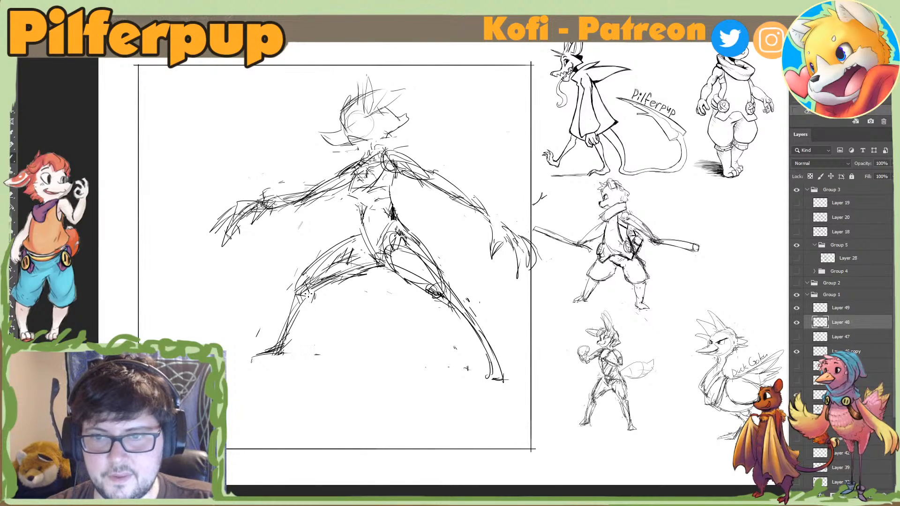
pyautogui.moveTo(465, 304); pyautogui.dragTo(493, 354)
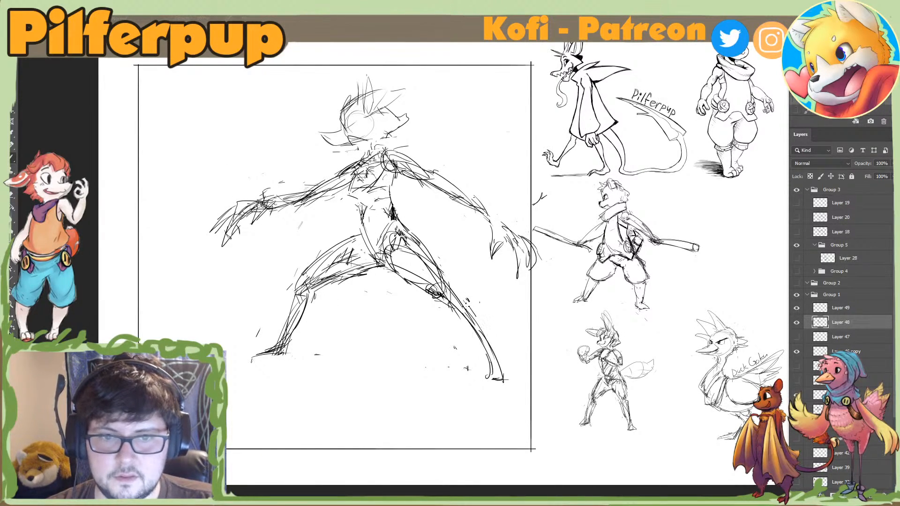
pyautogui.moveTo(463, 320); pyautogui.dragTo(492, 364)
pyautogui.press('e')
pyautogui.hotkey('ctrl', 'z')
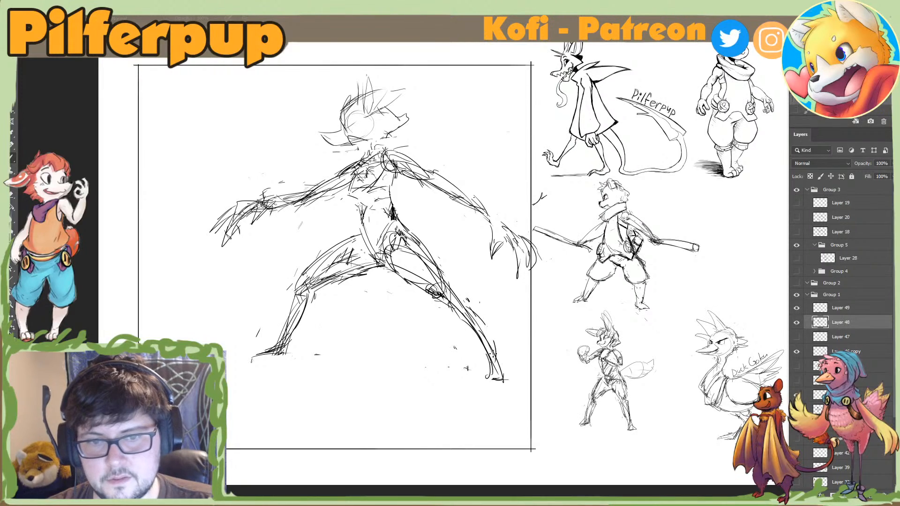
pyautogui.moveTo(487, 327); pyautogui.dragTo(508, 380)
pyautogui.press('e')
pyautogui.moveTo(464, 288); pyautogui.dragTo(475, 292)
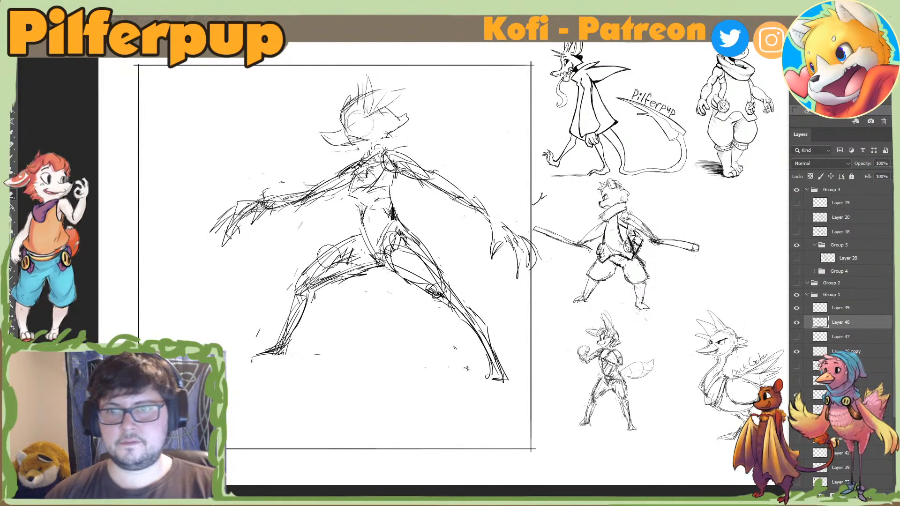
# Step: Trim the upper contour of the left-hand thigh and redraw its outline slimmer from hip to knee
pyautogui.moveTo(329, 254); pyautogui.dragTo(339, 238)
pyautogui.press('b')
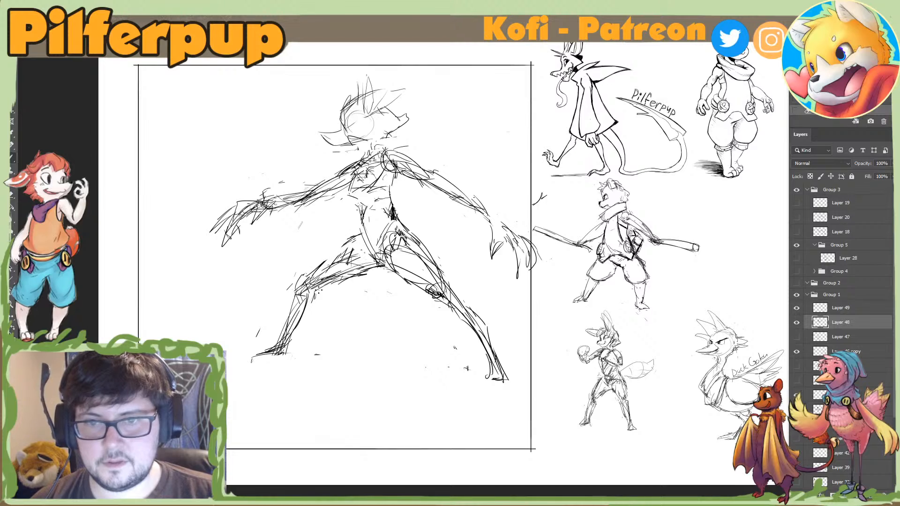
pyautogui.moveTo(321, 289); pyautogui.dragTo(373, 260)
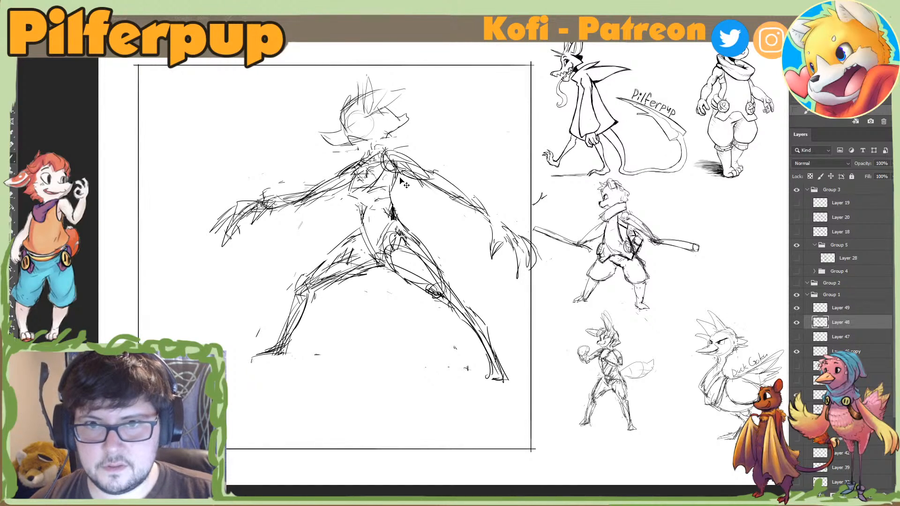
# Step: Redraw the side and waist lines of the torso and clean up the overlapping sketch marks
pyautogui.press('e')
pyautogui.press('b')
pyautogui.moveTo(398, 172)
pyautogui.mouseDown()
pyautogui.moveTo(393, 201)
pyautogui.moveTo(407, 225)
pyautogui.moveTo(394, 208)
pyautogui.moveTo(364, 220)
pyautogui.mouseUp()
pyautogui.press('e')
pyautogui.press('b')
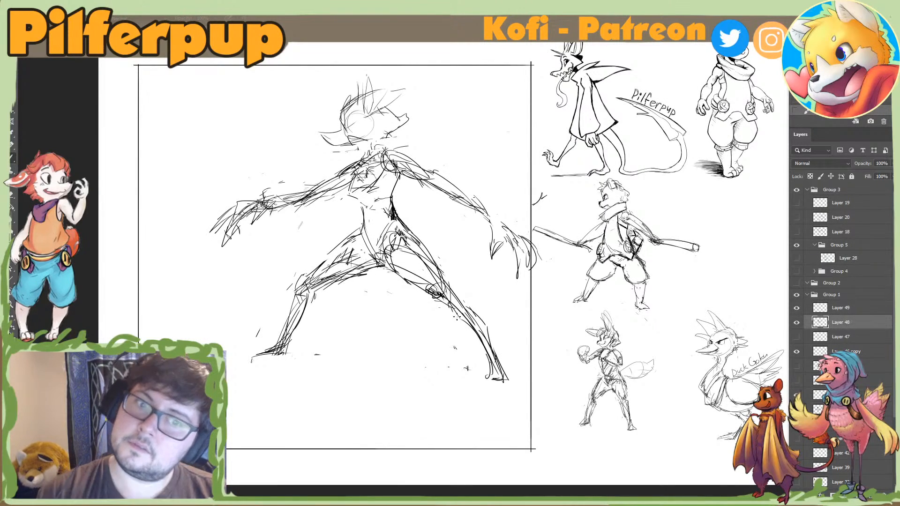
pyautogui.press('e')
pyautogui.press('b')
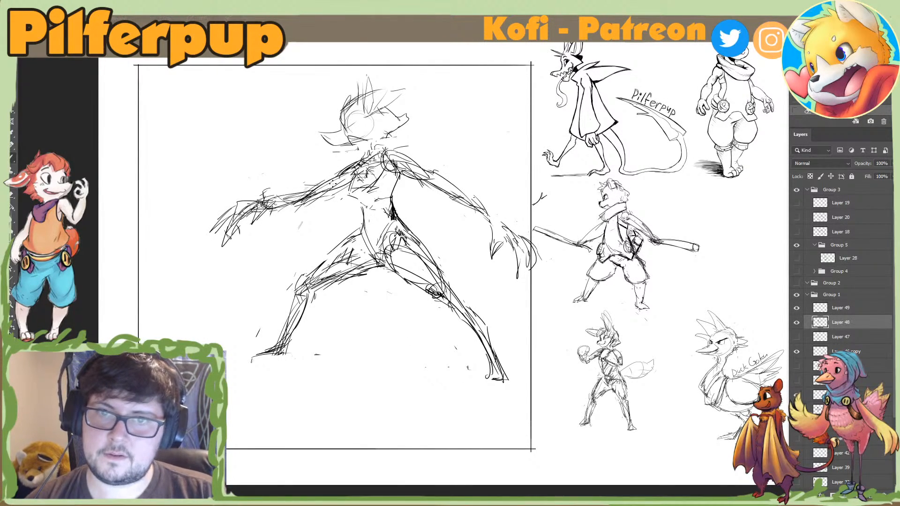
# Step: Rework the neckline, left-hand shoulder and upper arm with cleaner contours, erasing the excess lines
pyautogui.moveTo(355, 157); pyautogui.dragTo(332, 184)
pyautogui.hotkey('ctrl', 'z')
pyautogui.moveTo(365, 151)
pyautogui.mouseDown()
pyautogui.moveTo(338, 174)
pyautogui.moveTo(352, 161)
pyautogui.mouseUp()
pyautogui.press('e')
pyautogui.press('b')
pyautogui.moveTo(386, 149)
pyautogui.mouseDown()
pyautogui.moveTo(414, 161)
pyautogui.moveTo(351, 156)
pyautogui.moveTo(333, 190)
pyautogui.mouseUp()
pyautogui.press('e')
pyautogui.press('b')
pyautogui.press('e')
pyautogui.press('b')
pyautogui.press('e')
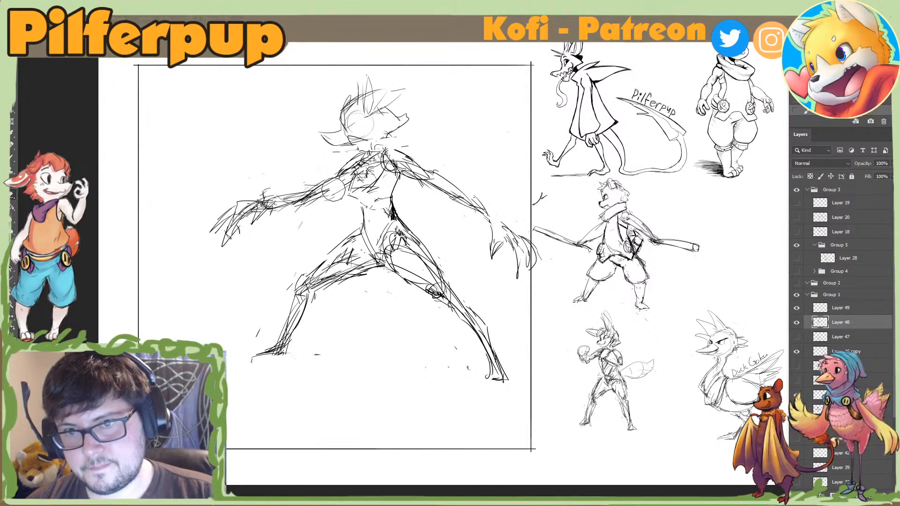
# Step: Erase the rough underside of the right-hand upper arm and redraw its contour
pyautogui.press('b')
pyautogui.press('e')
pyautogui.moveTo(405, 169); pyautogui.dragTo(422, 177)
pyautogui.press('b')
pyautogui.moveTo(409, 176); pyautogui.dragTo(428, 186)
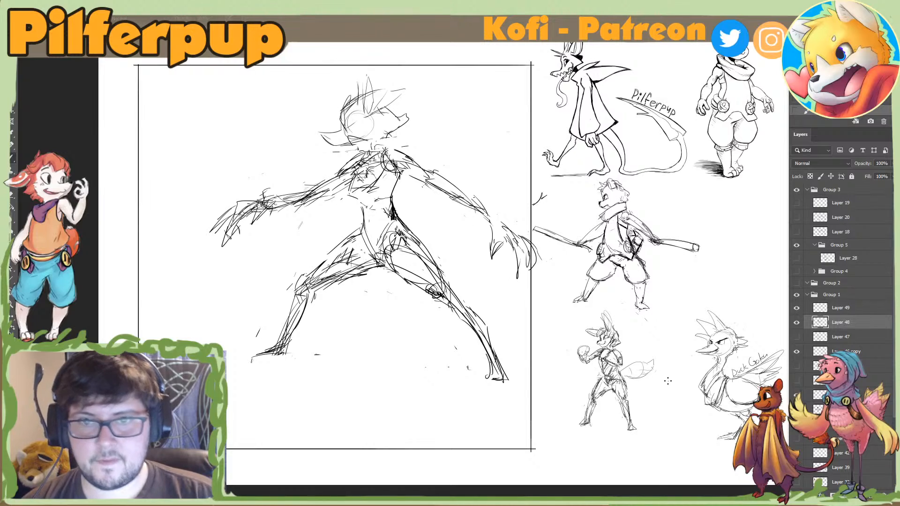
# Step: Create a new layer directly above the body sketch and undo the stray arc drawn on it
pyautogui.click(871, 496)
pyautogui.moveTo(434, 110); pyautogui.dragTo(521, 44)
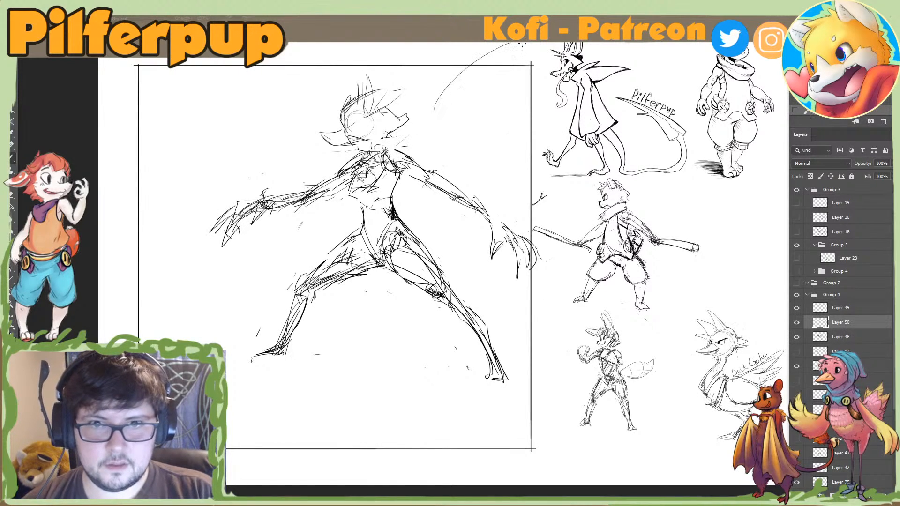
pyautogui.hotkey('ctrl', 'z')
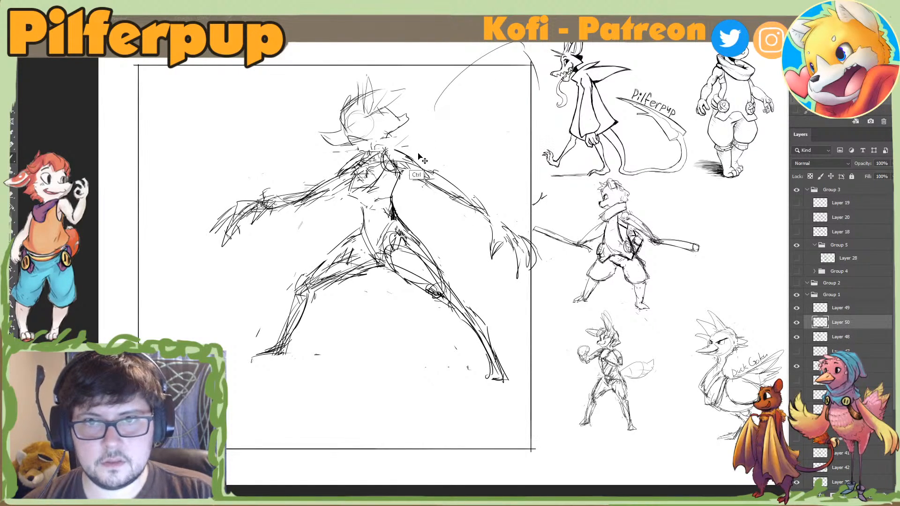
pyautogui.hotkey('ctrl', 'z')
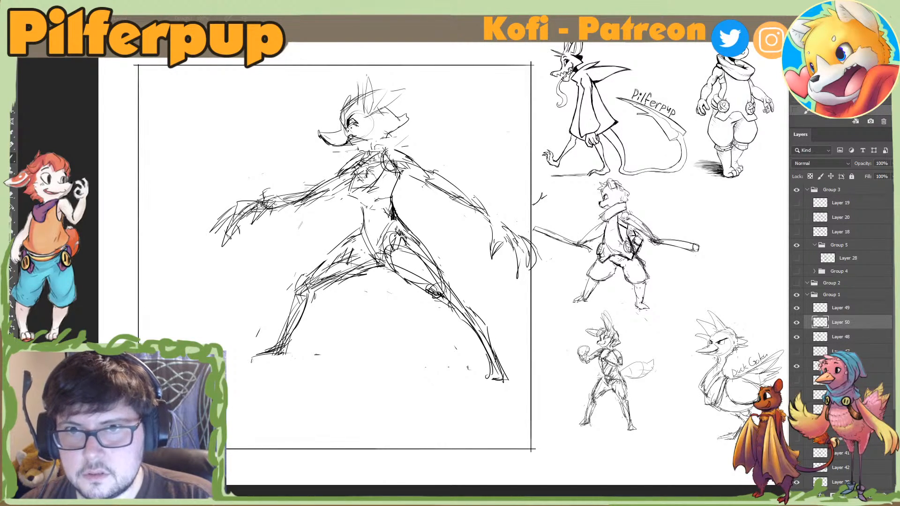
# Step: Redraw the character's eye as a narrowed, angry shape under a heavy brow, erasing the surplus lines
pyautogui.hotkey('ctrl', 'z')
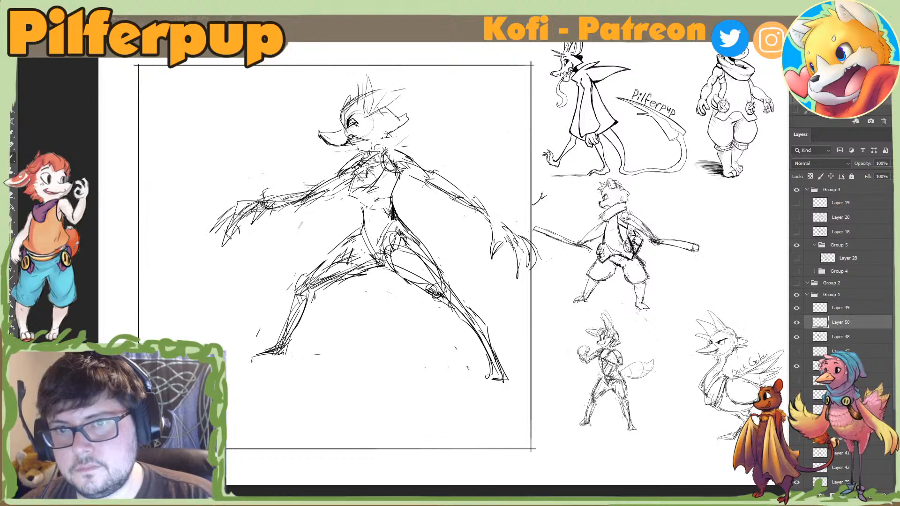
pyautogui.moveTo(349, 124); pyautogui.dragTo(358, 122)
pyautogui.press('e')
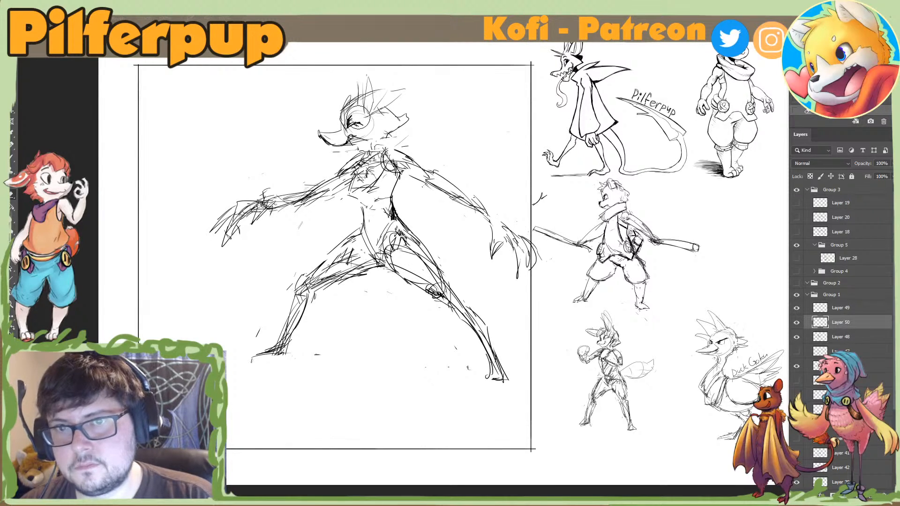
pyautogui.rightClick(411, 114)
pyautogui.press('Return')
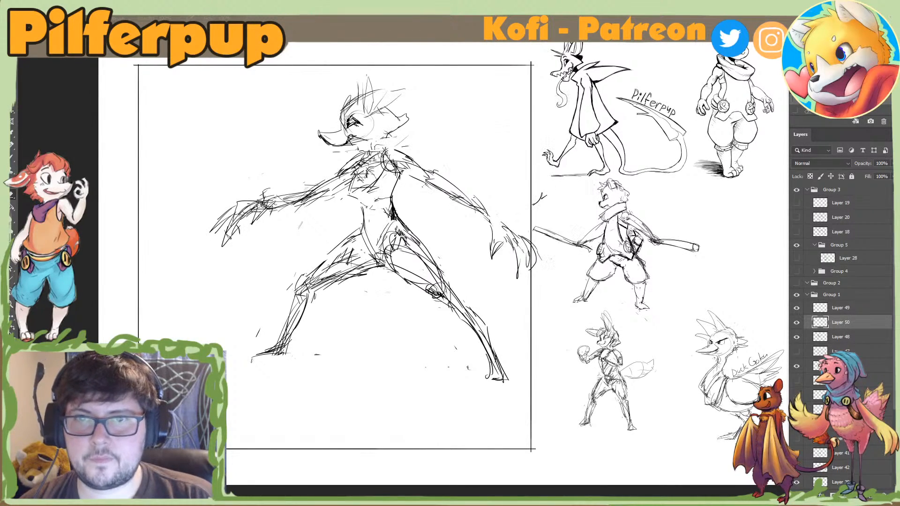
pyautogui.press('e')
pyautogui.moveTo(347, 123)
pyautogui.mouseDown()
pyautogui.moveTo(355, 117)
pyautogui.moveTo(357, 127)
pyautogui.mouseUp()
pyautogui.press('b')
pyautogui.press('e')
pyautogui.press('b')
pyautogui.press('e')
pyautogui.press('b')
pyautogui.press('e')
pyautogui.press('b')
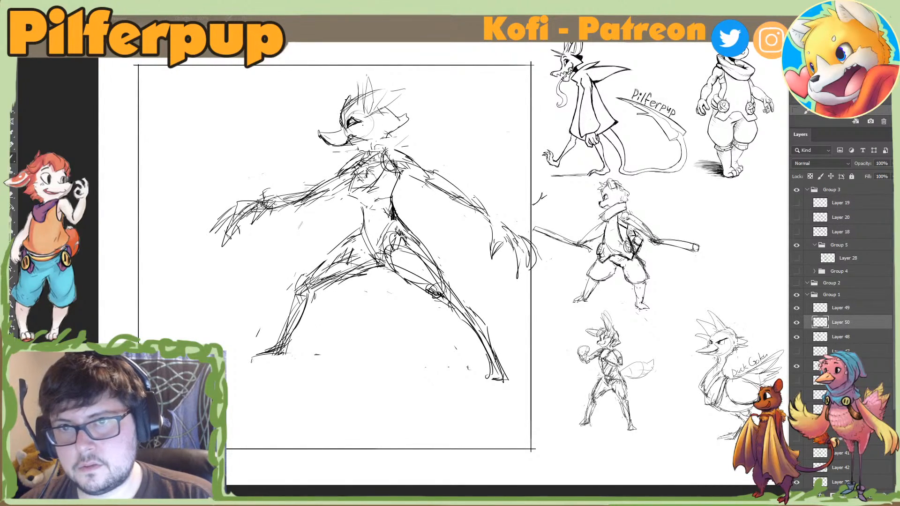
# Step: Sketch a long swept-back ear and pointed fur tufts at the back of the head, undoing the unwanted strokes
pyautogui.moveTo(389, 82)
pyautogui.mouseDown()
pyautogui.moveTo(408, 90)
pyautogui.moveTo(400, 121)
pyautogui.mouseUp()
pyautogui.hotkey('ctrl', 'z')
pyautogui.hotkey('ctrl', 'z')
pyautogui.moveTo(379, 89)
pyautogui.mouseDown()
pyautogui.moveTo(401, 121)
pyautogui.moveTo(401, 136)
pyautogui.moveTo(367, 152)
pyautogui.moveTo(381, 146)
pyautogui.mouseUp()
pyautogui.hotkey('ctrl', 'z')
pyautogui.hotkey('ctrl', 'z')
pyautogui.press('e')
pyautogui.press('b')
pyautogui.press('e')
pyautogui.press('b')
pyautogui.press('e')
pyautogui.press('b')
pyautogui.press('e')
pyautogui.press('b')
# Step: Select the head, merge its layer with the body sketch layer, and adjust the head's placement with Free Transform
pyautogui.press('l')
pyautogui.moveTo(310, 123)
pyautogui.mouseDown()
pyautogui.moveTo(353, 155)
pyautogui.moveTo(320, 87)
pyautogui.moveTo(307, 122)
pyautogui.mouseUp()
pyautogui.hotkey('ctrl', 't')
pyautogui.moveTo(401, 106); pyautogui.dragTo(382, 108)
pyautogui.press('Escape')
pyautogui.keyDown('ctrl'); pyautogui.click(828, 337); pyautogui.keyUp('ctrl')
pyautogui.hotkey('ctrl', 'e')
pyautogui.hotkey('ctrl', 't')
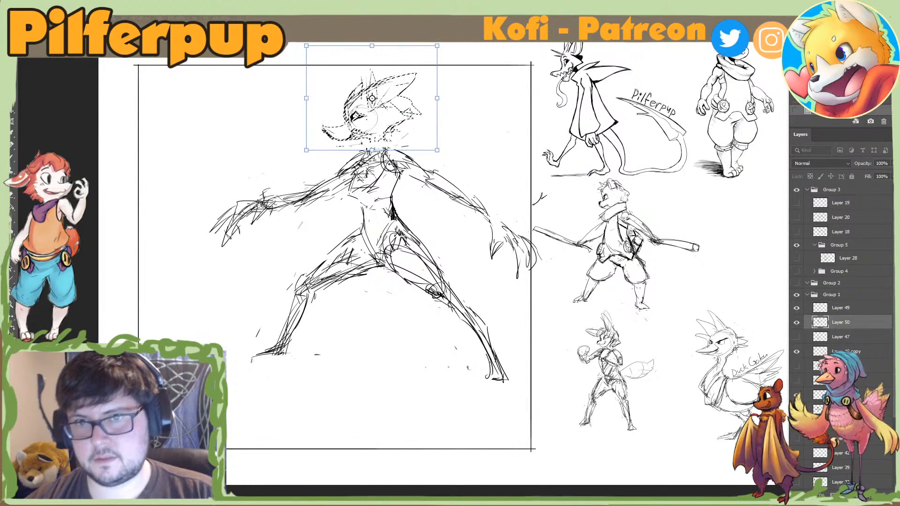
pyautogui.moveTo(406, 141); pyautogui.dragTo(401, 142)
pyautogui.press('Return')
pyautogui.hotkey('ctrl', 'd')
# Step: Erase the loose hair lines above the forehead and redraw them as darker swept-back spikes
pyautogui.press('e')
pyautogui.moveTo(357, 86)
pyautogui.mouseDown()
pyautogui.moveTo(344, 113)
pyautogui.moveTo(361, 81)
pyautogui.moveTo(374, 84)
pyautogui.mouseUp()
pyautogui.press('b')
pyautogui.press('e')
pyautogui.press('b')
pyautogui.press('e')
pyautogui.press('b')
pyautogui.press('e')
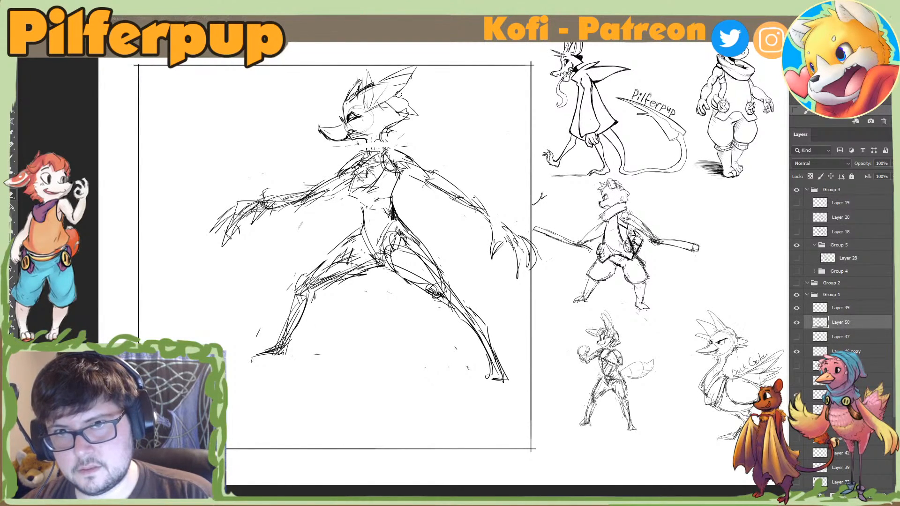
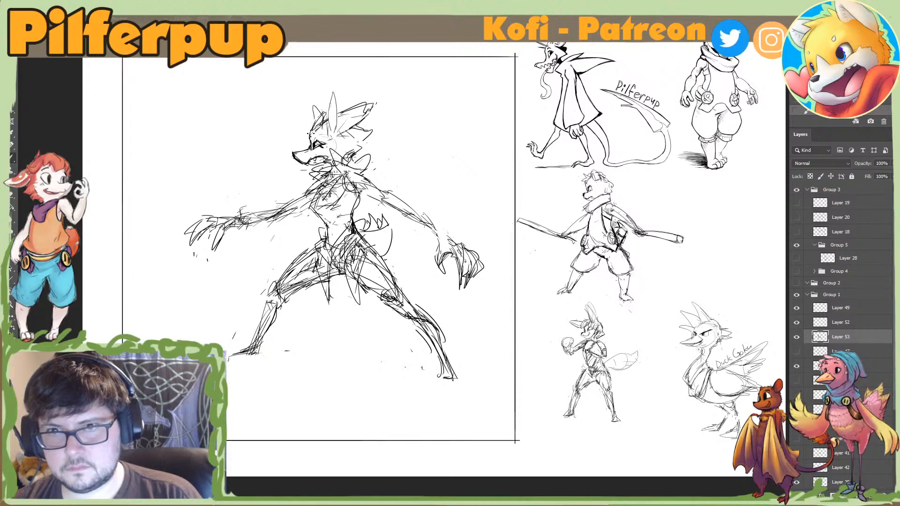
# Step: Rework the hair and ear outline on top of the head and undo the last stroke
pyautogui.moveTo(305, 134)
pyautogui.mouseDown()
pyautogui.moveTo(347, 108)
pyautogui.moveTo(334, 111)
pyautogui.moveTo(359, 111)
pyautogui.moveTo(335, 115)
pyautogui.moveTo(365, 104)
pyautogui.mouseUp()
pyautogui.press('e')
pyautogui.press('b')
pyautogui.hotkey('ctrl', 'z')
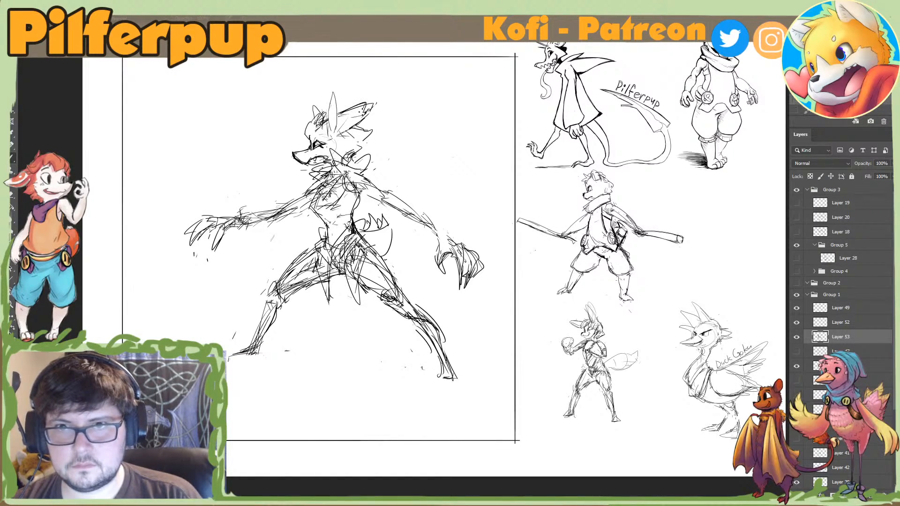
# Step: Erase the faint spike on top of the head, redraw it as a darker ear, and clean up stray fur marks behind it
pyautogui.press('e')
pyautogui.moveTo(328, 127)
pyautogui.mouseDown()
pyautogui.moveTo(326, 96)
pyautogui.moveTo(337, 115)
pyautogui.mouseUp()
pyautogui.press('b')
pyautogui.moveTo(329, 103)
pyautogui.mouseDown()
pyautogui.moveTo(336, 134)
pyautogui.moveTo(317, 116)
pyautogui.mouseUp()
pyautogui.press('e')
pyautogui.press('b')
pyautogui.press('e')
pyautogui.moveTo(375, 116)
pyautogui.mouseDown()
pyautogui.moveTo(378, 100)
pyautogui.moveTo(371, 112)
pyautogui.mouseUp()
pyautogui.hotkey('ctrl', 'h')
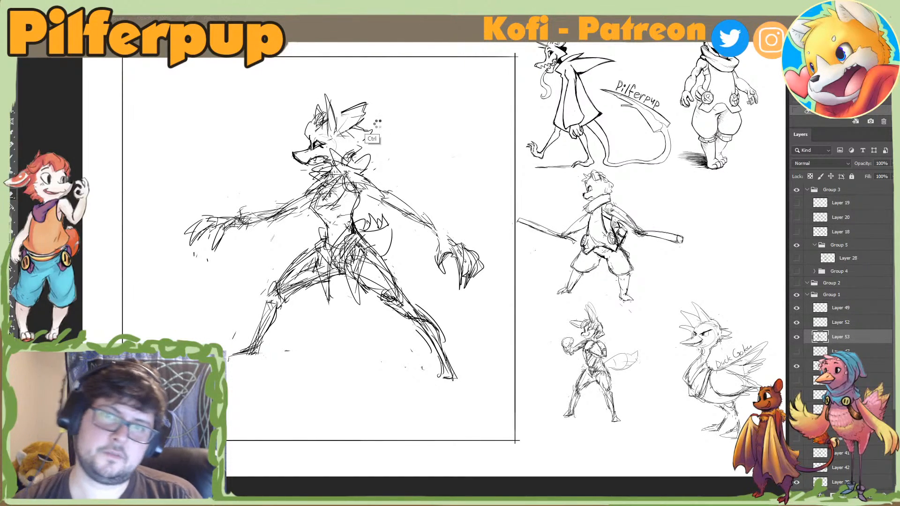
pyautogui.hotkey('ctrl', 'h')
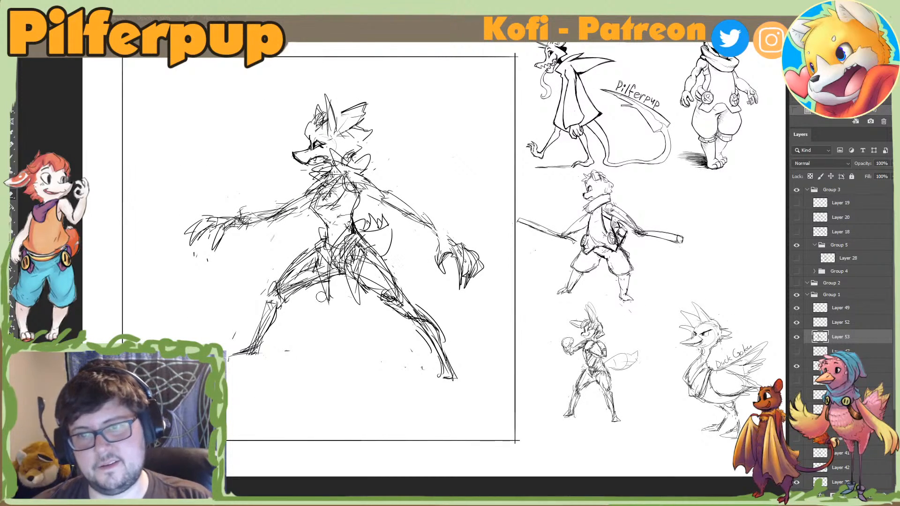
# Step: Try a long curved ground line running between the two feet
pyautogui.press('b')
pyautogui.moveTo(228, 359); pyautogui.dragTo(431, 353)
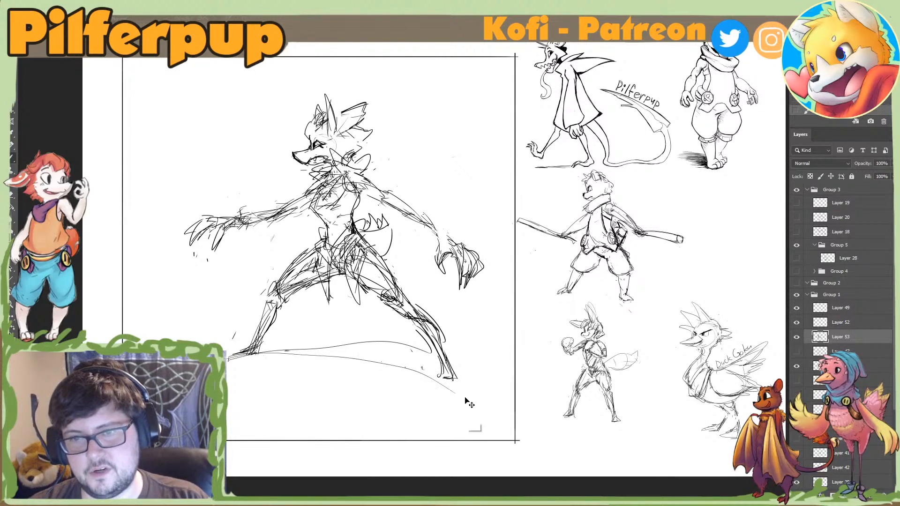
pyautogui.hotkey('ctrl', 'z')
pyautogui.hotkey('ctrl', 't')
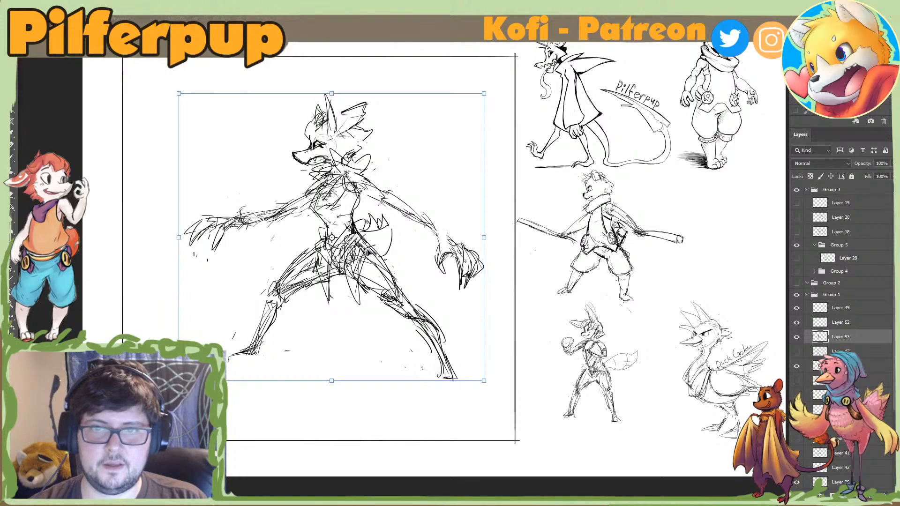
pyautogui.press('Escape')
# Step: Try selecting the whole front leg and lowering it slightly with Free Transform
pyautogui.moveTo(314, 237)
pyautogui.mouseDown()
pyautogui.moveTo(285, 398)
pyautogui.moveTo(328, 244)
pyautogui.mouseUp()
pyautogui.hotkey('ctrl', 't')
pyautogui.moveTo(298, 344); pyautogui.dragTo(296, 350)
pyautogui.press('Return')
pyautogui.hotkey('ctrl', 'd')
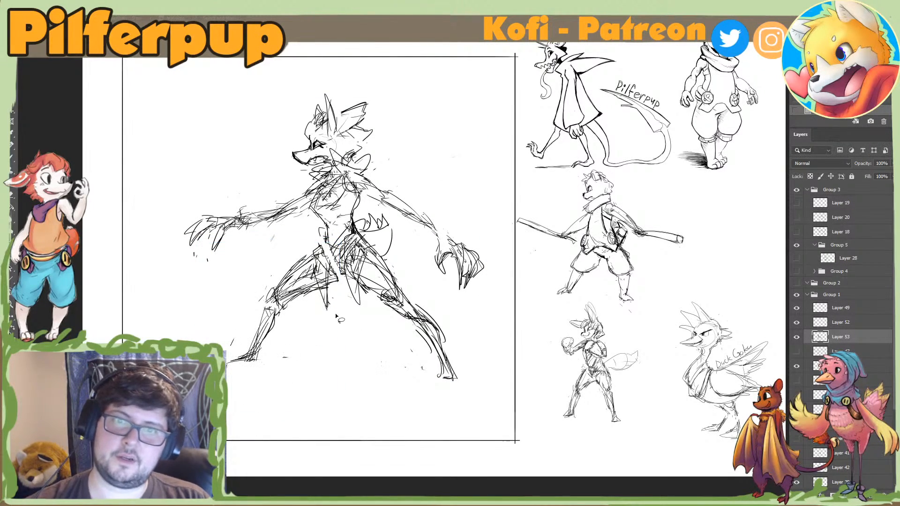
# Step: Try redrawing the hip and upper thigh lines of the front leg, and undo back to the original leg position
pyautogui.press('b')
pyautogui.moveTo(320, 251); pyautogui.dragTo(330, 242)
pyautogui.press('e')
pyautogui.moveTo(328, 280)
pyautogui.mouseDown()
pyautogui.moveTo(340, 271)
pyautogui.moveTo(336, 281)
pyautogui.mouseUp()
pyautogui.press('b')
pyautogui.moveTo(323, 281); pyautogui.dragTo(345, 275)
pyautogui.moveTo(320, 243); pyautogui.dragTo(300, 259)
pyautogui.moveTo(324, 242); pyautogui.dragTo(294, 265)
pyautogui.hotkey('ctrl', 'z')
pyautogui.hotkey('ctrl', 'z')
pyautogui.hotkey('ctrl', 'z')
pyautogui.hotkey('ctrl', 'z')
pyautogui.hotkey('ctrl', 'z')
pyautogui.hotkey('ctrl', 'z')
pyautogui.hotkey('ctrl', 'z')
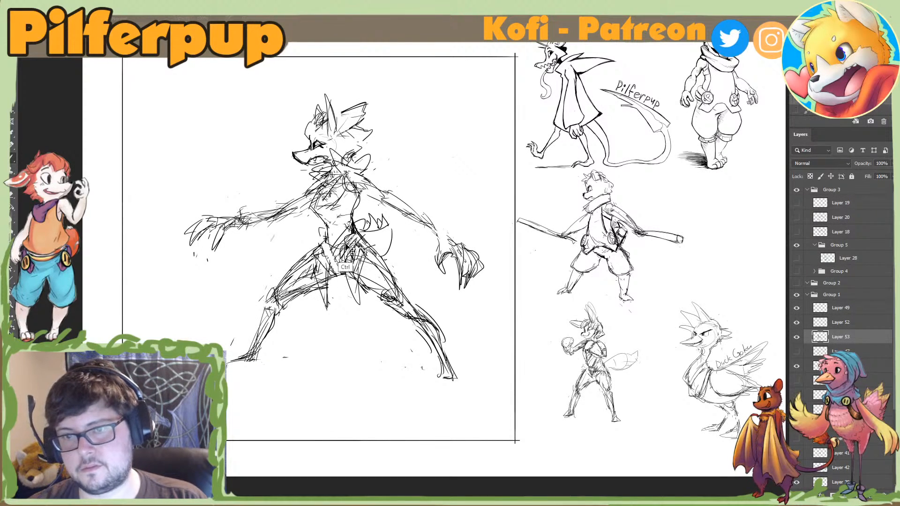
pyautogui.hotkey('ctrl', 'z')
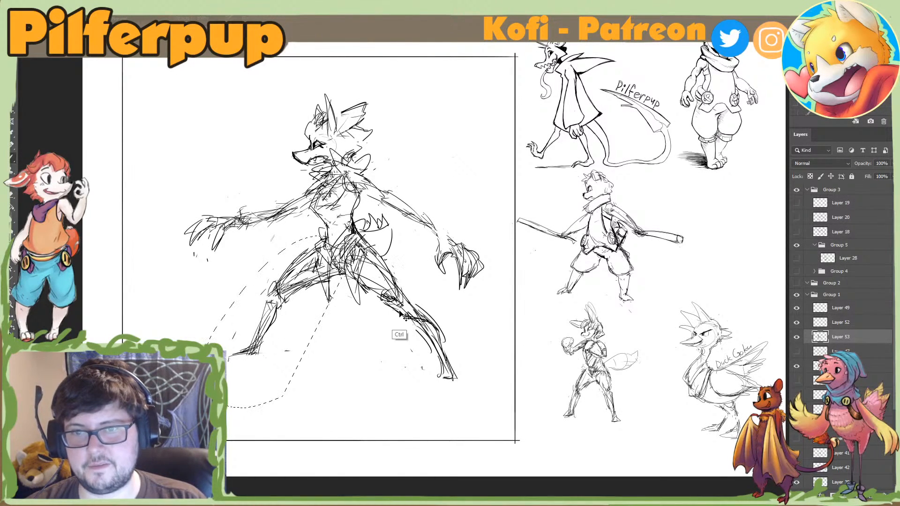
# Step: In the mirrored view, select the front leg from above the knee down and shift it slightly outward
pyautogui.press('h')
pyautogui.press('l')
pyautogui.moveTo(592, 248)
pyautogui.mouseDown()
pyautogui.moveTo(584, 367)
pyautogui.moveTo(654, 331)
pyautogui.mouseUp()
pyautogui.moveTo(647, 327); pyautogui.dragTo(651, 329)
pyautogui.hotkey('ctrl', 'd')
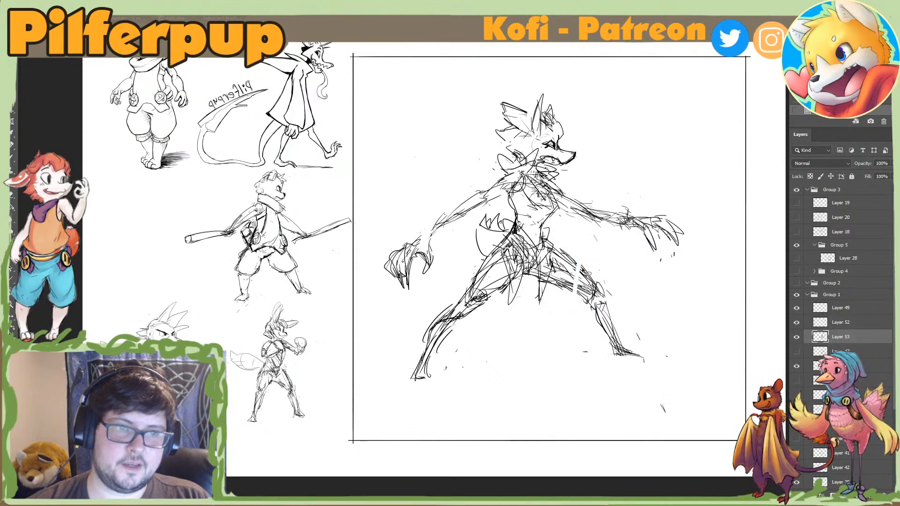
# Step: Redraw the front thigh contours across the gap above the knee
pyautogui.press('b')
pyautogui.press('e')
pyautogui.press('b')
pyautogui.moveTo(574, 256); pyautogui.dragTo(586, 281)
pyautogui.moveTo(566, 281); pyautogui.dragTo(594, 307)
pyautogui.hotkey('ctrl', 'h')
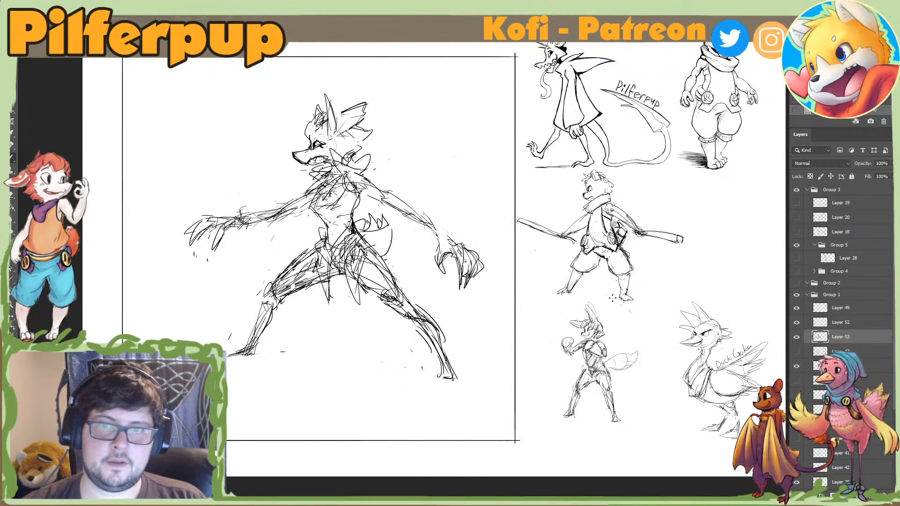
# Step: Try moving the lower front leg further outward with Free Transform, comparing it in normal and mirrored views
pyautogui.hotkey('ctrl', 'h')
pyautogui.press('l')
pyautogui.moveTo(598, 264)
pyautogui.mouseDown()
pyautogui.moveTo(644, 359)
pyautogui.moveTo(641, 339)
pyautogui.mouseUp()
pyautogui.hotkey('ctrl', 't')
pyautogui.press('Return')
pyautogui.hotkey('ctrl', 'd')
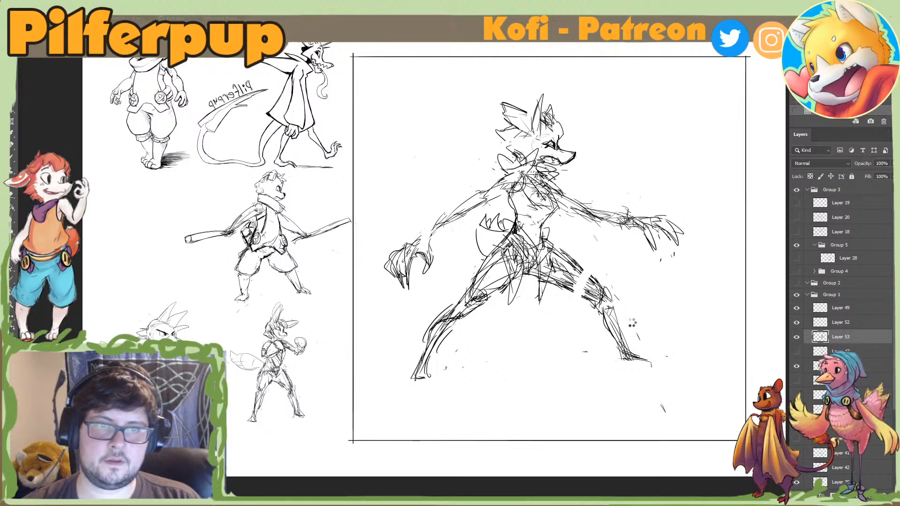
pyautogui.hotkey('ctrl', 'h')
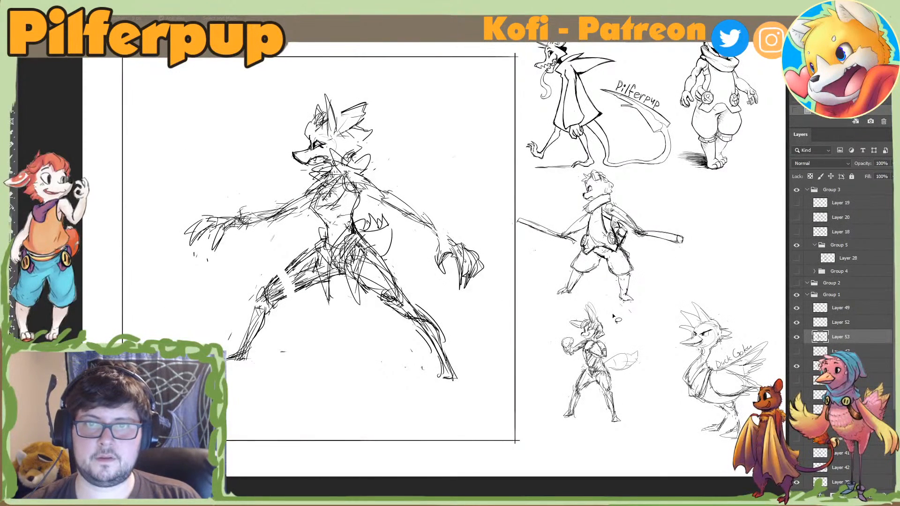
pyautogui.hotkey('ctrl', 'h')
pyautogui.moveTo(596, 263)
pyautogui.mouseDown()
pyautogui.moveTo(649, 366)
pyautogui.moveTo(595, 264)
pyautogui.mouseUp()
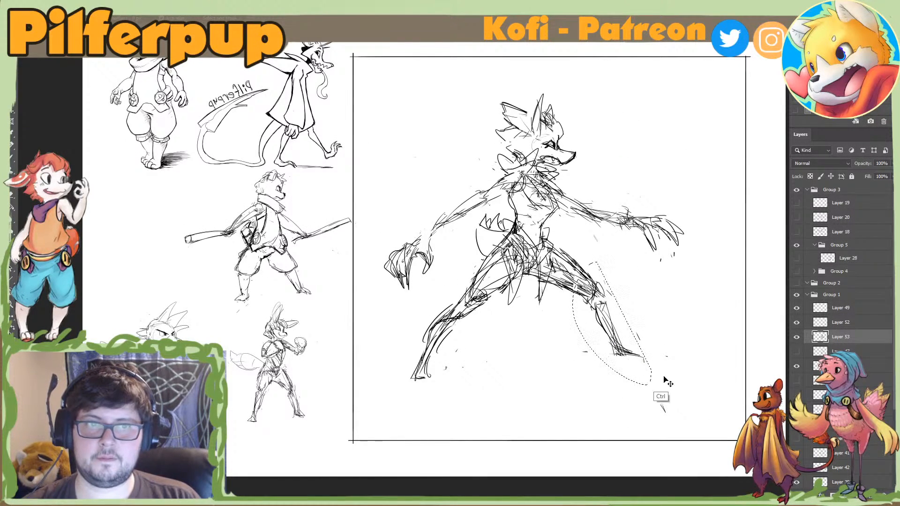
pyautogui.hotkey('ctrl', 'h')
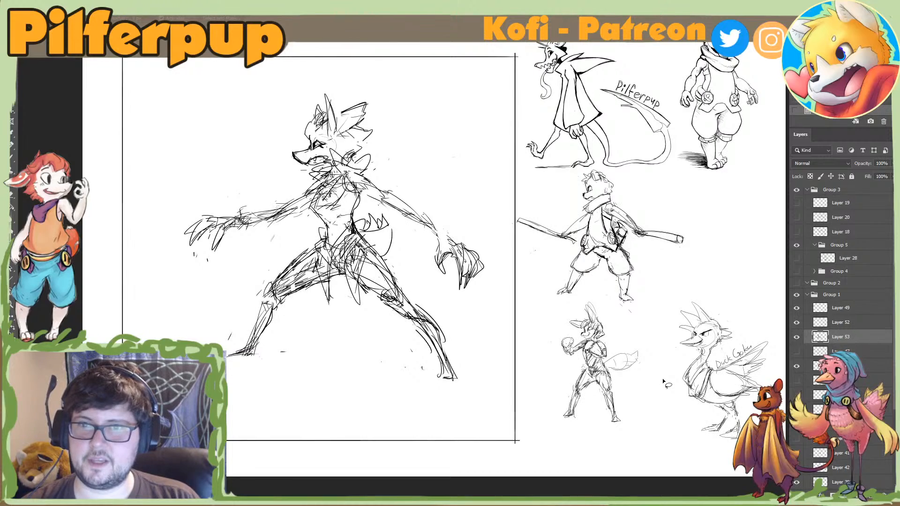
pyautogui.hotkey('ctrl', 't')
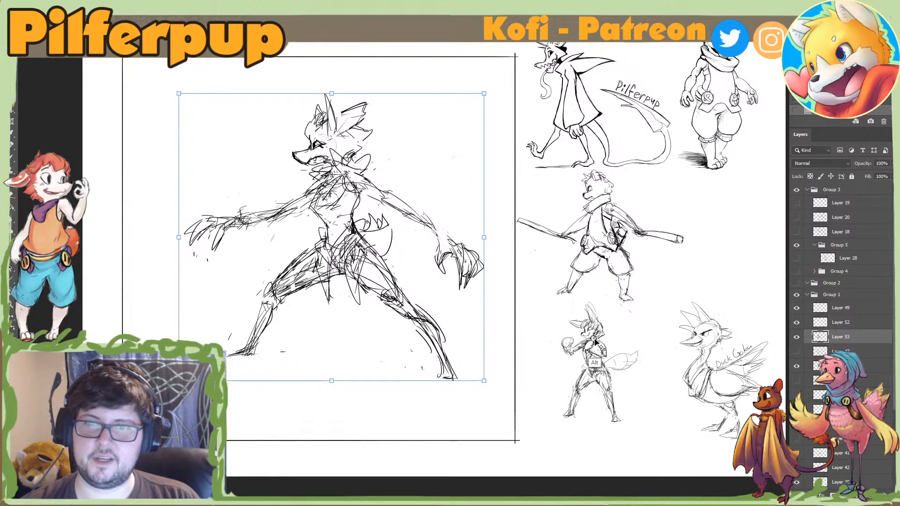
pyautogui.press('Return')
# Step: Select the entire front leg and move it slightly closer to the body with Free Transform
pyautogui.scroll(-2, 596, 348)
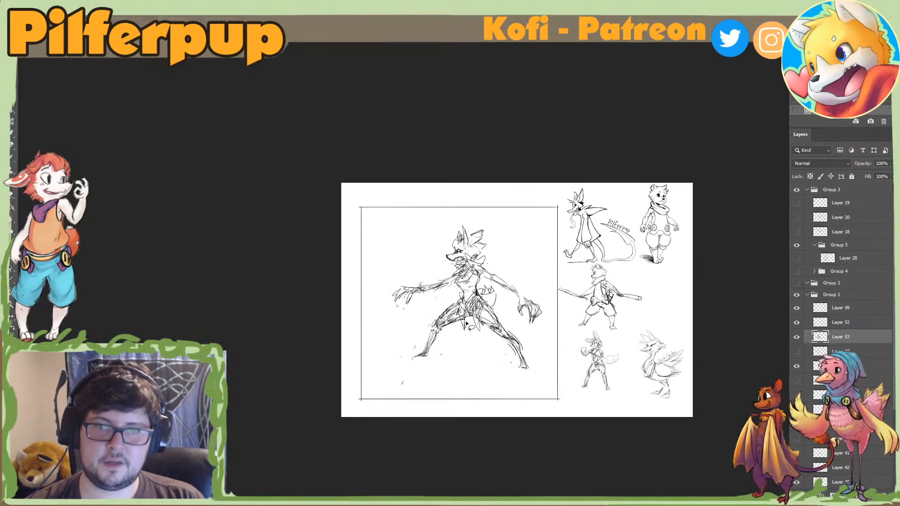
pyautogui.moveTo(453, 303)
pyautogui.mouseDown()
pyautogui.moveTo(417, 377)
pyautogui.moveTo(457, 313)
pyautogui.mouseUp()
pyautogui.hotkey('ctrl', 't')
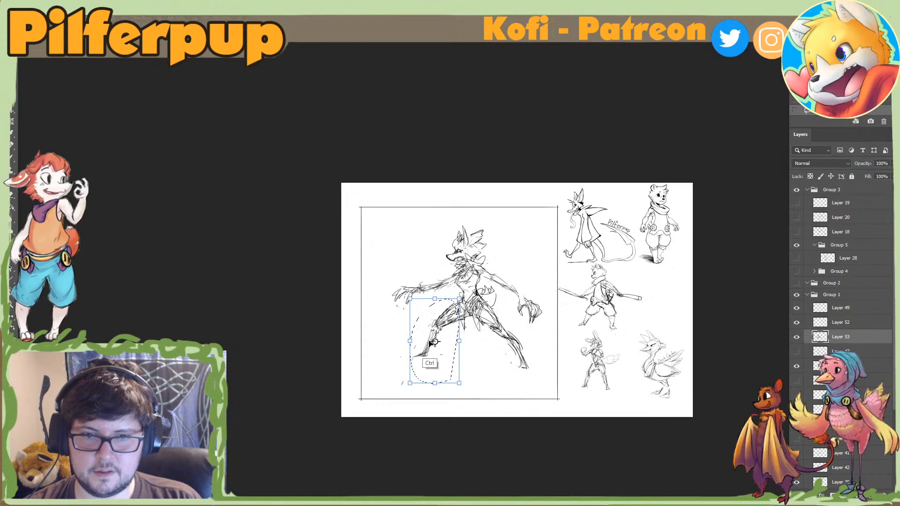
pyautogui.moveTo(427, 349); pyautogui.dragTo(464, 316)
pyautogui.hotkey('ctrl', 'z')
pyautogui.moveTo(486, 309); pyautogui.dragTo(486, 309)
pyautogui.moveTo(439, 348); pyautogui.dragTo(447, 352)
pyautogui.press('Return')
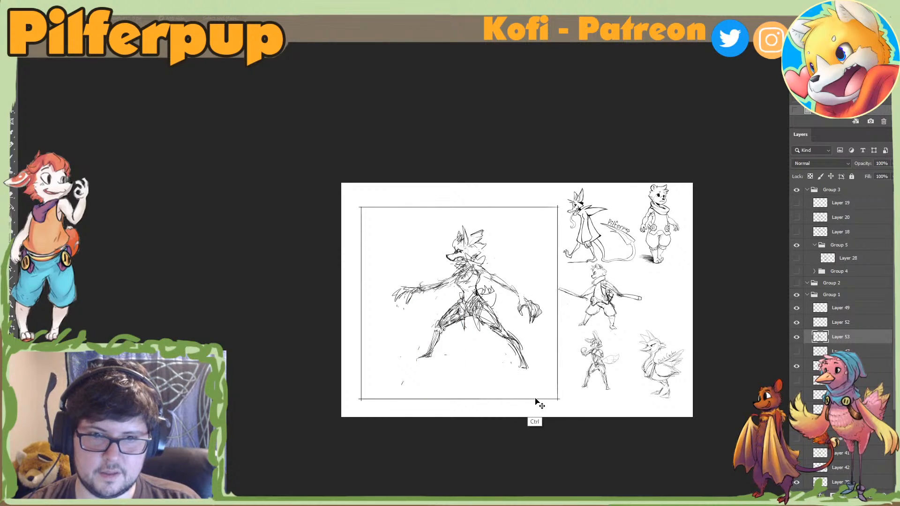
# Step: Adjust the rear leg with Free Transform so its foot sits slightly higher
pyautogui.hotkey('ctrl', 't')
pyautogui.moveTo(486, 334)
pyautogui.mouseDown()
pyautogui.moveTo(532, 377)
pyautogui.moveTo(535, 356)
pyautogui.mouseUp()
pyautogui.press('Return')
pyautogui.press('b')
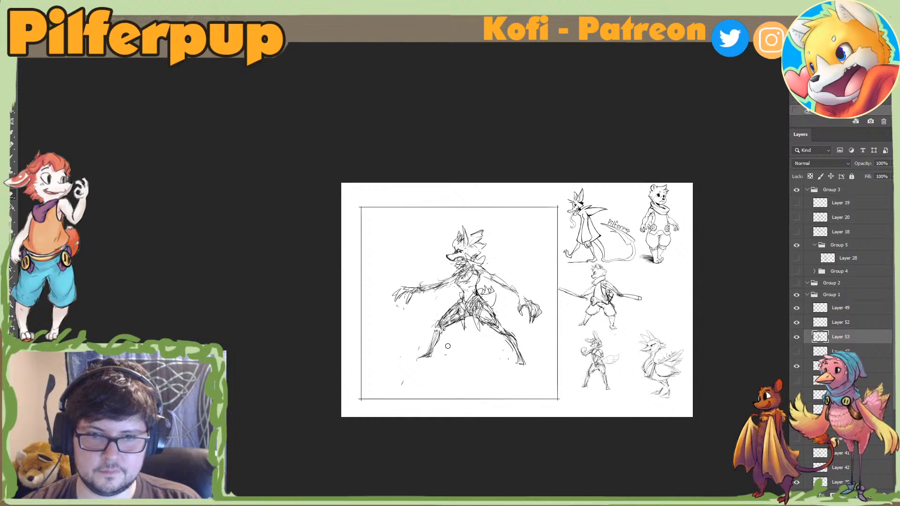
# Step: Try shifting the front shin and foot inward with Free Transform, and check the pose in the mirrored view
pyautogui.press('l')
pyautogui.moveTo(448, 335)
pyautogui.mouseDown()
pyautogui.moveTo(403, 352)
pyautogui.moveTo(445, 340)
pyautogui.mouseUp()
pyautogui.hotkey('ctrl', 't')
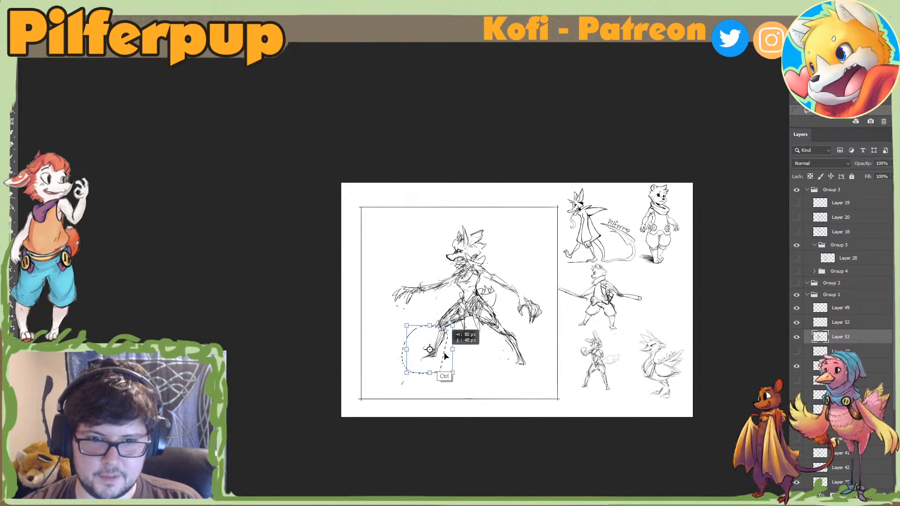
pyautogui.press('Return')
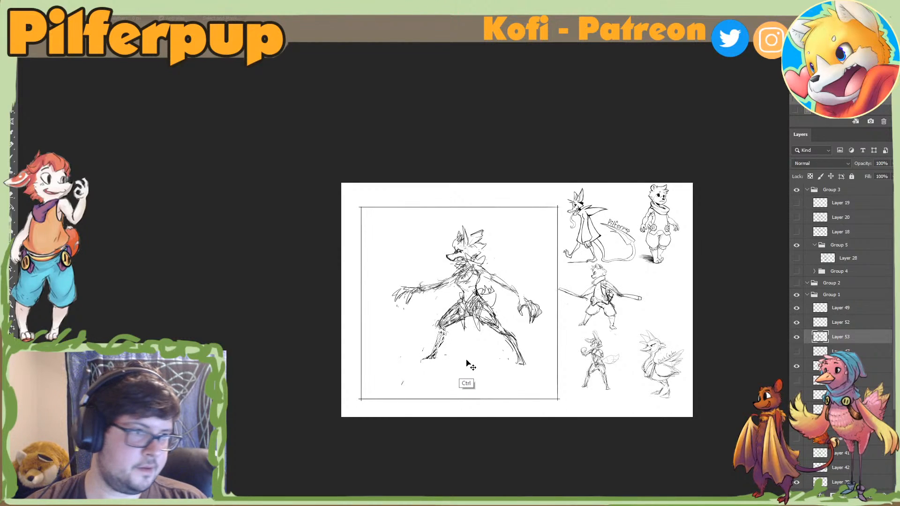
pyautogui.hotkey('ctrl', 'd')
pyautogui.press('h')
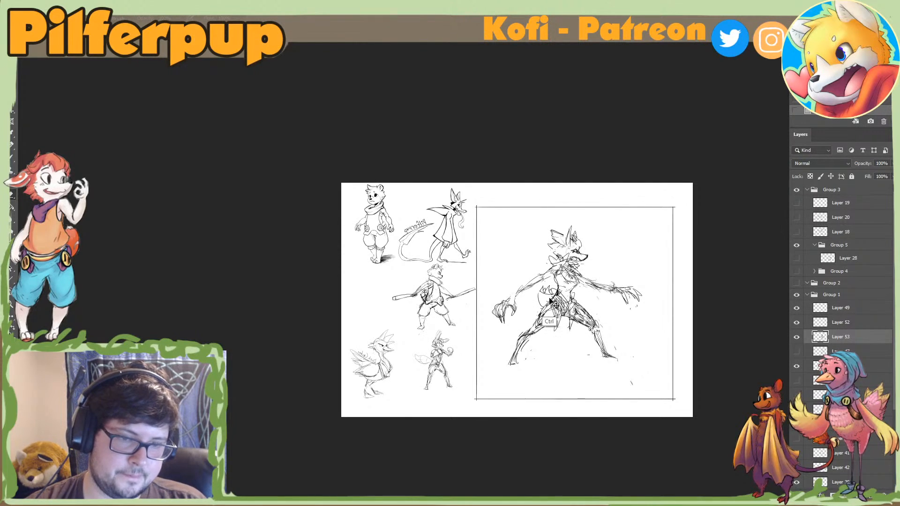
pyautogui.press('e')
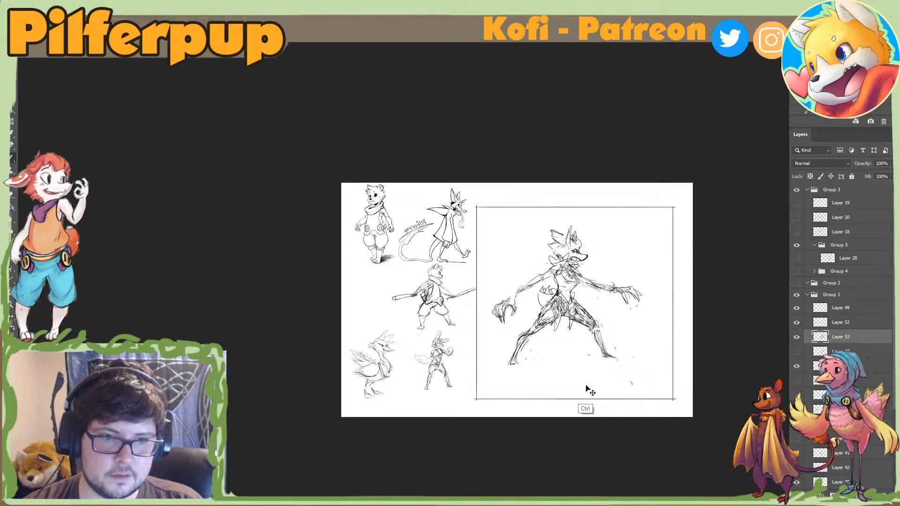
pyautogui.hotkey('ctrl', 'shift', 'h')
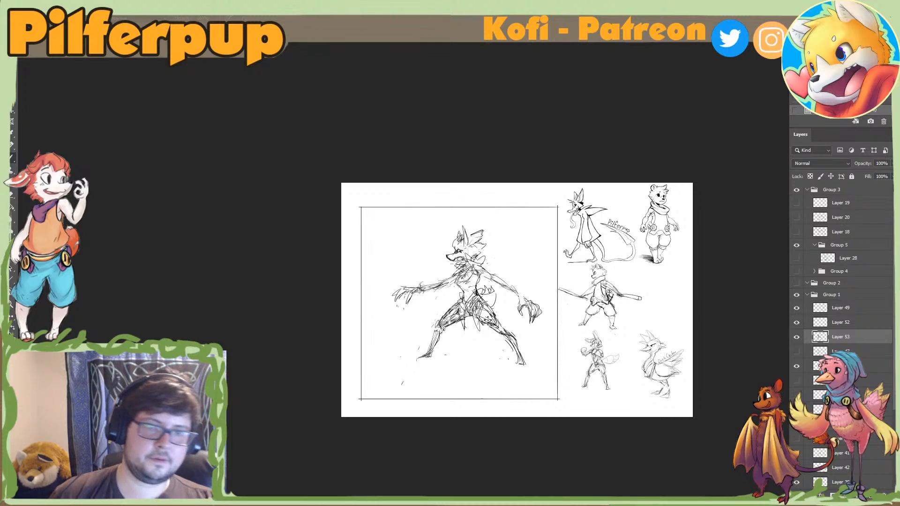
# Step: Darken the forearm lines near the wrist of the outstretched front arm
pyautogui.keyDown('ctrl'); pyautogui.click(544, 349); pyautogui.keyUp('ctrl')
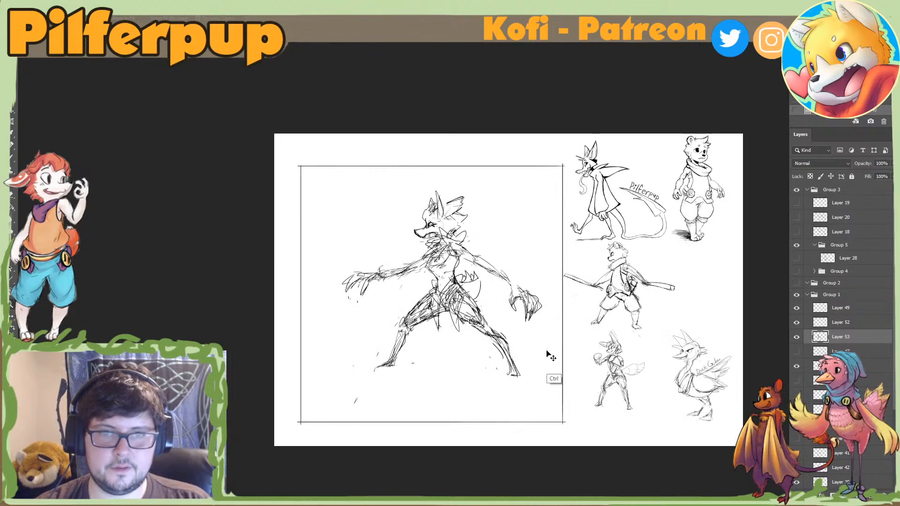
pyautogui.click(545, 347)
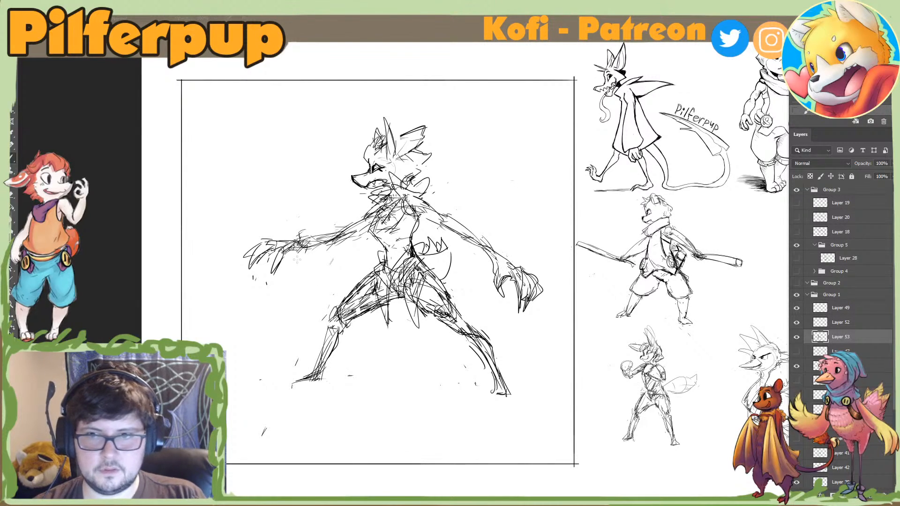
pyautogui.moveTo(299, 238); pyautogui.dragTo(276, 240)
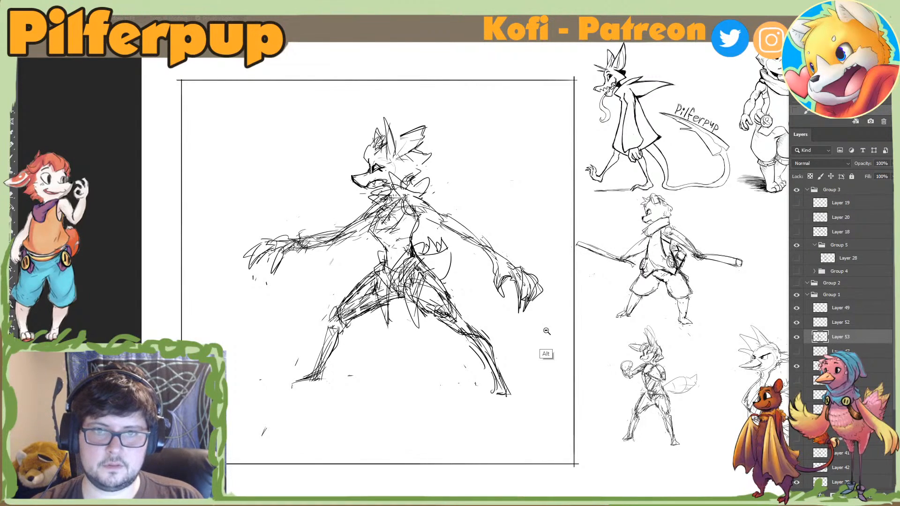
pyautogui.scroll(-3, 543, 352)
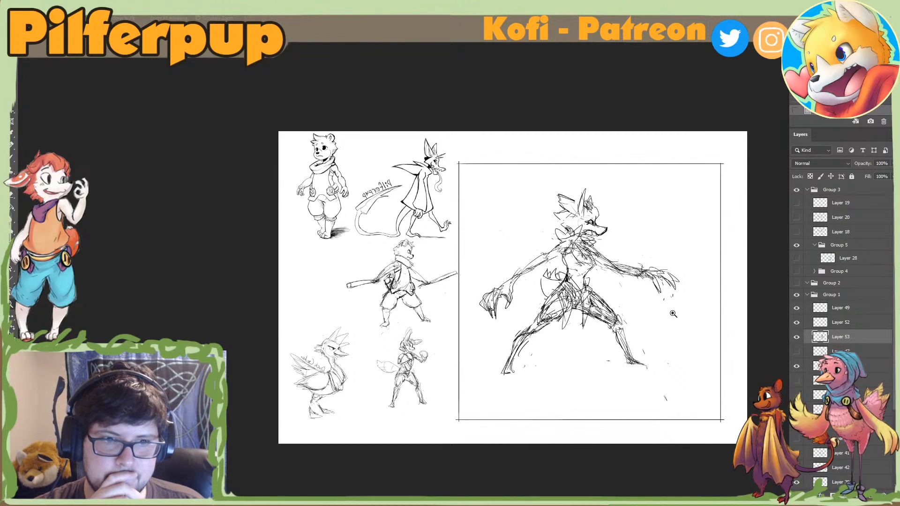
# Step: Select the rear clawed hand and move it slightly closer to the body with Free Transform
pyautogui.press('l')
pyautogui.moveTo(534, 292)
pyautogui.mouseDown()
pyautogui.moveTo(515, 316)
pyautogui.moveTo(528, 287)
pyautogui.mouseUp()
pyautogui.hotkey('ctrl', 't')
pyautogui.press('Return')
pyautogui.hotkey('ctrl', 'd')
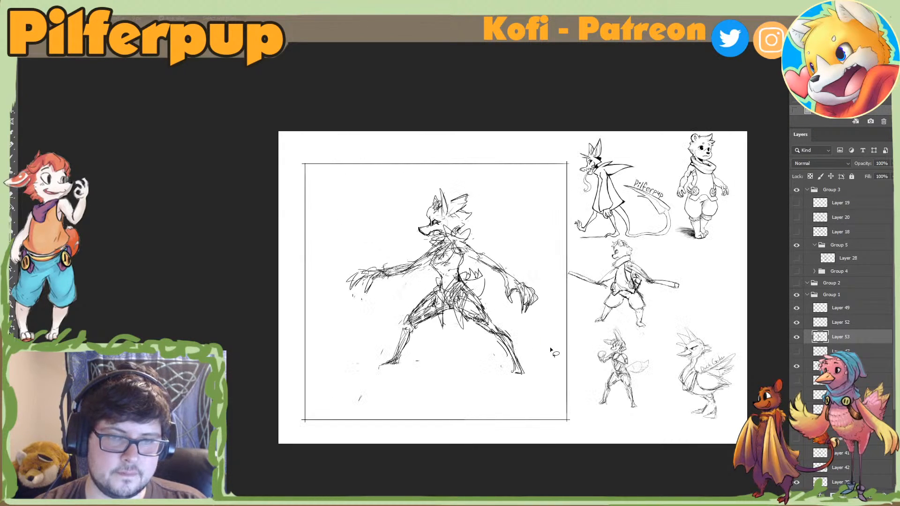
# Step: On a new layer, try rough overlay strokes on the character's head, shoulder and torso
pyautogui.press('b')
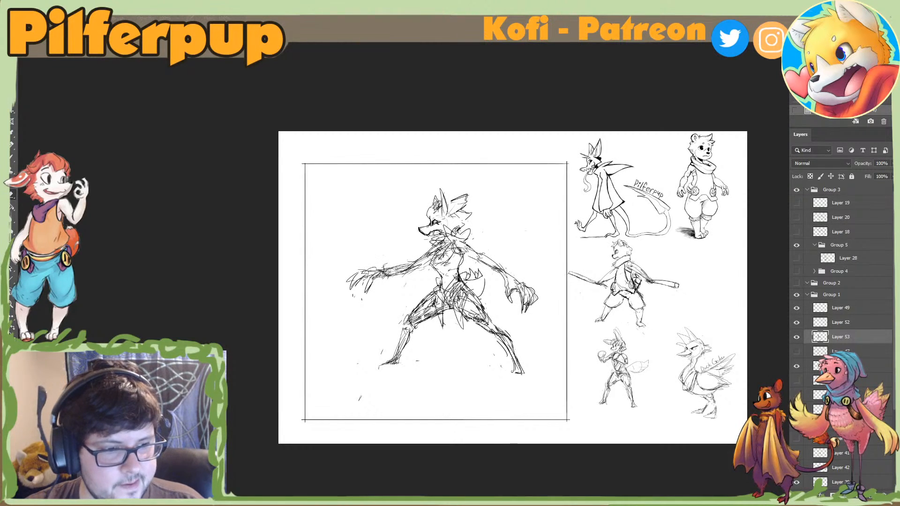
pyautogui.click(872, 495)
pyautogui.press('b')
pyautogui.moveTo(468, 205)
pyautogui.mouseDown()
pyautogui.moveTo(412, 240)
pyautogui.moveTo(413, 221)
pyautogui.moveTo(466, 202)
pyautogui.mouseUp()
pyautogui.hotkey('ctrl', 'z')
pyautogui.hotkey('ctrl', 'z')
pyautogui.moveTo(419, 241)
pyautogui.mouseDown()
pyautogui.moveTo(469, 210)
pyautogui.moveTo(463, 238)
pyautogui.moveTo(426, 219)
pyautogui.moveTo(433, 211)
pyautogui.moveTo(415, 238)
pyautogui.moveTo(432, 214)
pyautogui.moveTo(444, 219)
pyautogui.mouseUp()
pyautogui.hotkey('ctrl', 'z')
pyautogui.press('e')
pyautogui.press('e')
pyautogui.press('b')
pyautogui.press('e')
pyautogui.press('b')
pyautogui.moveTo(450, 205)
pyautogui.mouseDown()
pyautogui.moveTo(478, 232)
pyautogui.moveTo(465, 232)
pyautogui.moveTo(458, 205)
pyautogui.moveTo(467, 237)
pyautogui.moveTo(447, 203)
pyautogui.moveTo(455, 240)
pyautogui.moveTo(465, 241)
pyautogui.moveTo(457, 260)
pyautogui.moveTo(468, 240)
pyautogui.moveTo(460, 271)
pyautogui.moveTo(480, 300)
pyautogui.mouseUp()
# Step: Undo the overlay strokes and the new layer's creation
pyautogui.hotkey('ctrl', 'z')
pyautogui.hotkey('ctrl', 'z')
pyautogui.hotkey('ctrl', 'z')
pyautogui.hotkey('ctrl', 'z')
pyautogui.hotkey('ctrl', 'z')
pyautogui.hotkey('ctrl', 'z')
pyautogui.hotkey('ctrl', 'z')
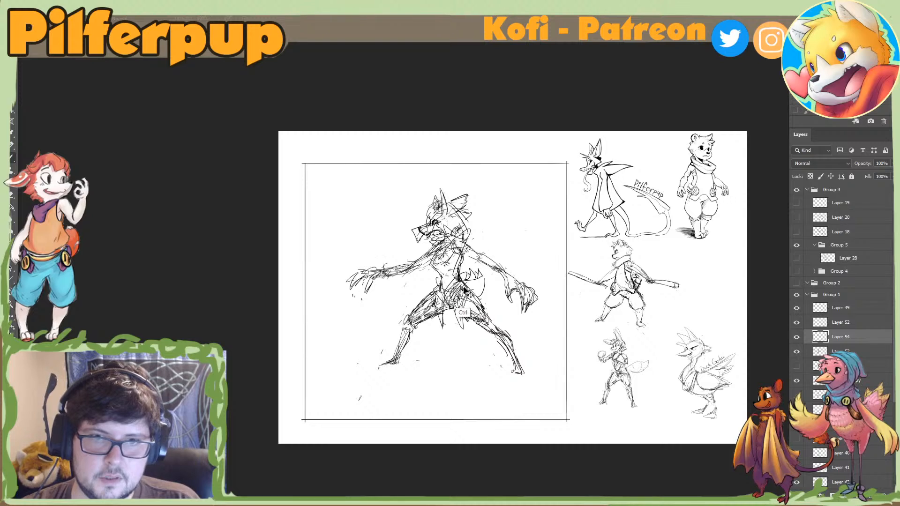
pyautogui.hotkey('ctrl', 'z')
pyautogui.hotkey('ctrl', 'z')
pyautogui.hotkey('ctrl', 'z')
pyautogui.hotkey('ctrl', 'z')
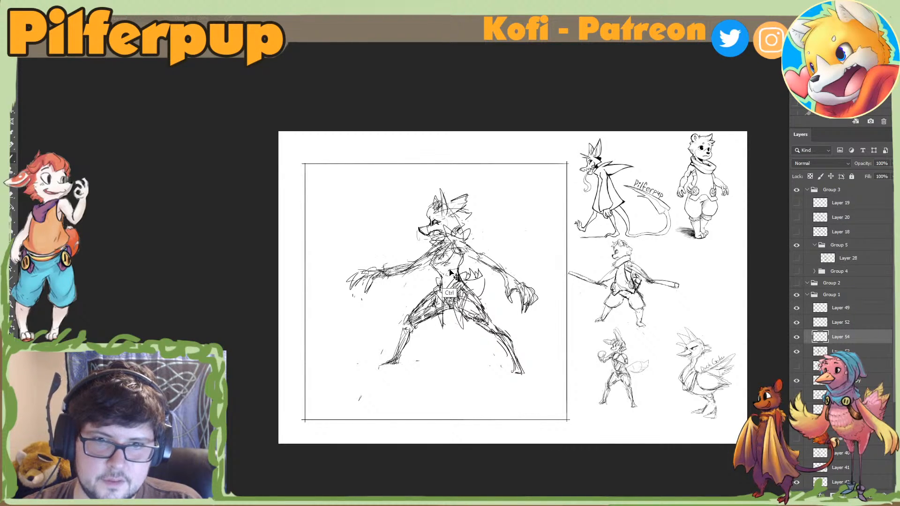
pyautogui.hotkey('ctrl', 'z')
pyautogui.hotkey('ctrl', 'z')
pyautogui.hotkey('ctrl', 'z')
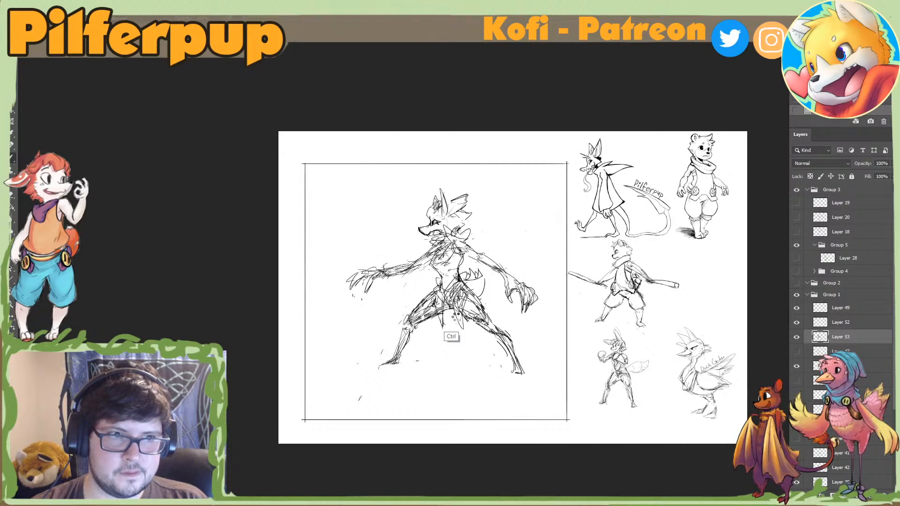
pyautogui.hotkey('ctrl', 'shift', 'h')
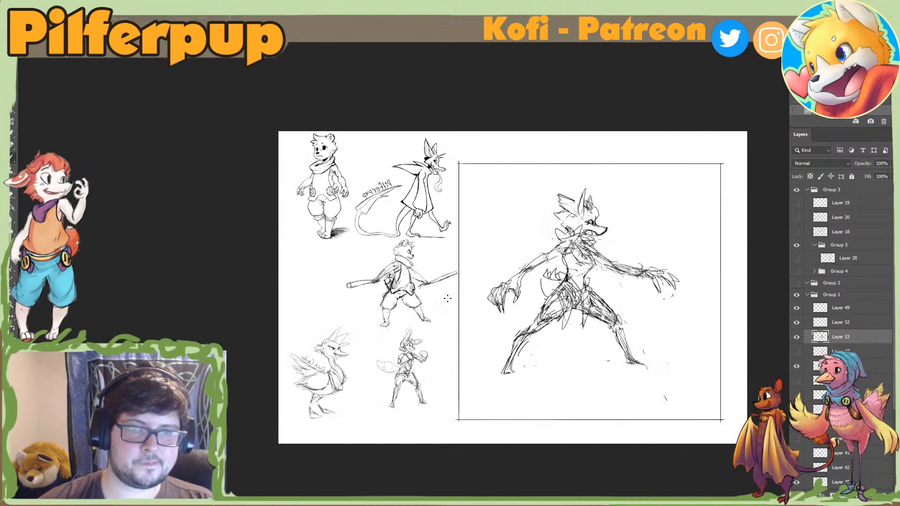
pyautogui.keyDown('ctrl'); pyautogui.click(478, 278); pyautogui.keyUp('ctrl')
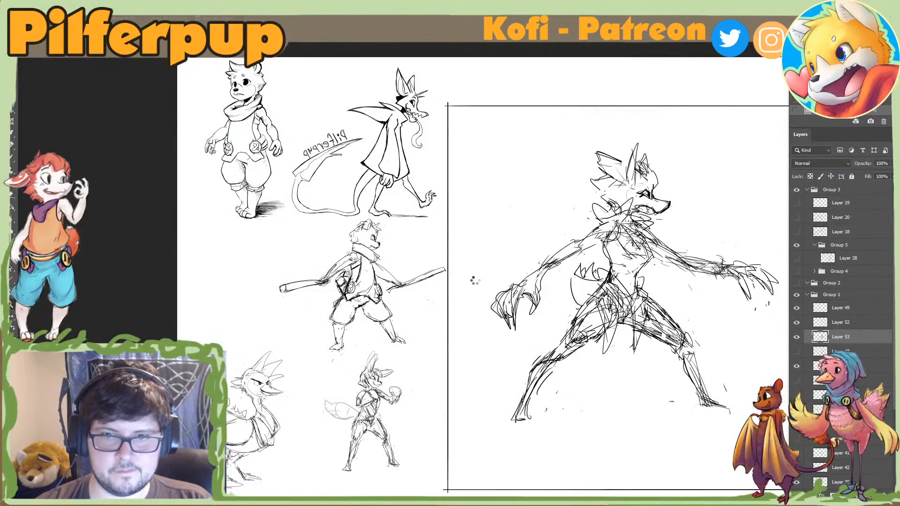
pyautogui.hotkey('ctrl', 'shift', 'h')
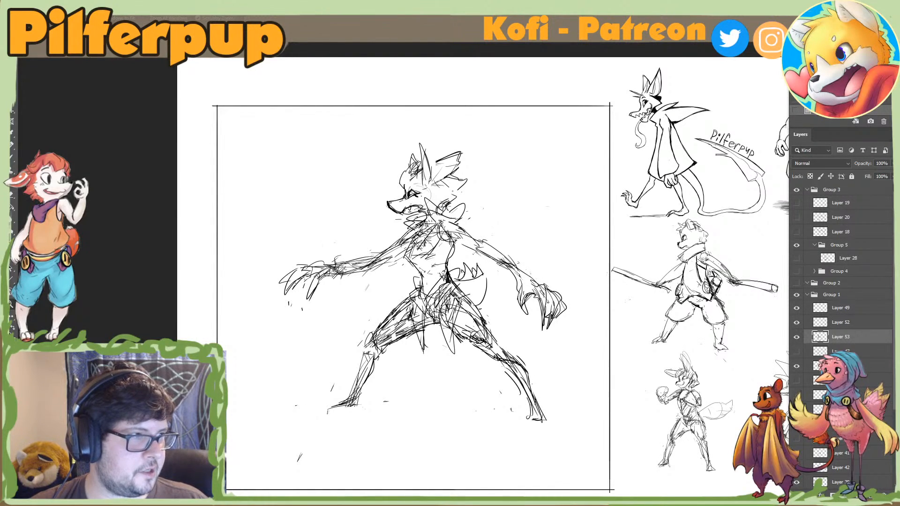
# Step: Collapse Group 1 in the layer stack and hide it to leave a blank white canvas
pyautogui.click(806, 297)
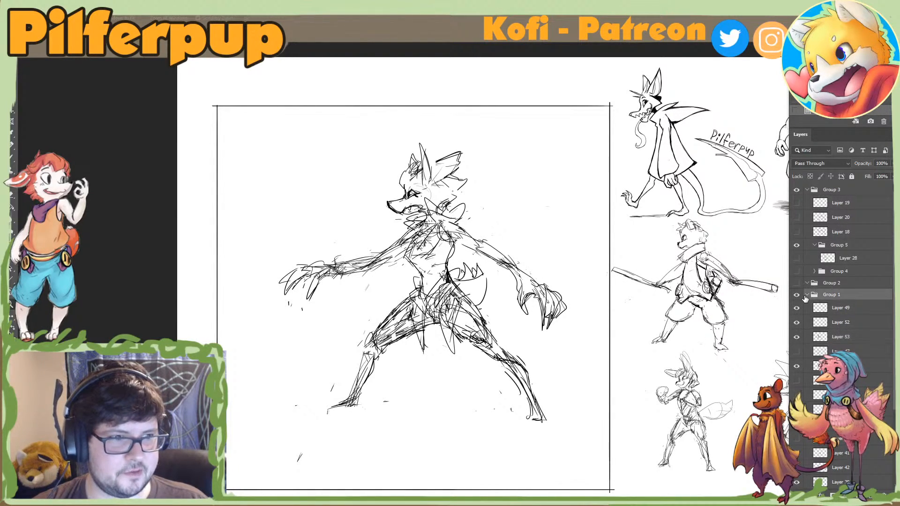
pyautogui.click(806, 296)
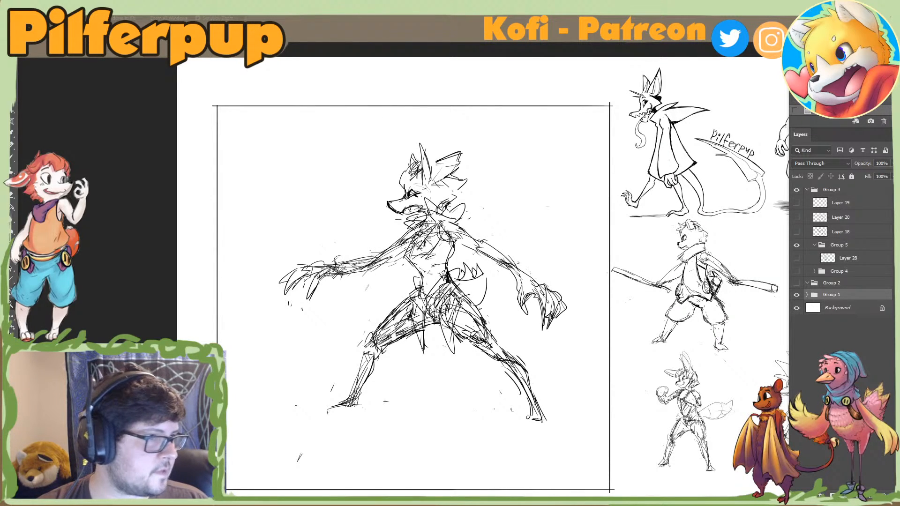
pyautogui.click(807, 295)
pyautogui.click(797, 295)
pyautogui.click(807, 294)
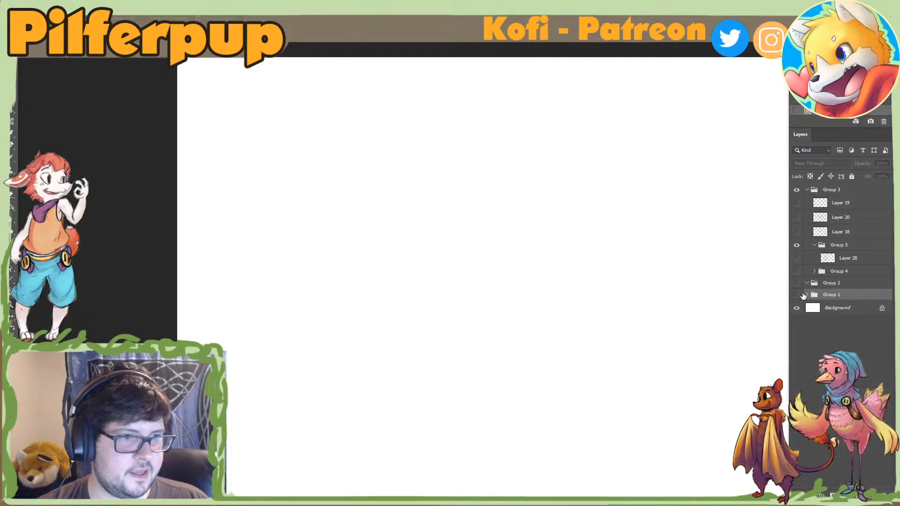
# Step: Add a text box across the upper part of the canvas reading "Critique TIme!!!!"
pyautogui.click(10, 258)
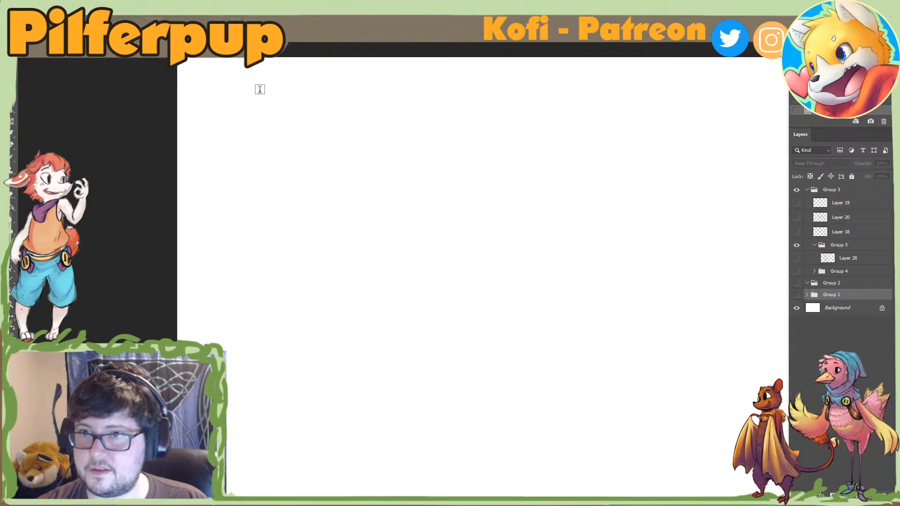
pyautogui.moveTo(266, 68); pyautogui.dragTo(649, 170)
pyautogui.write('Cri')
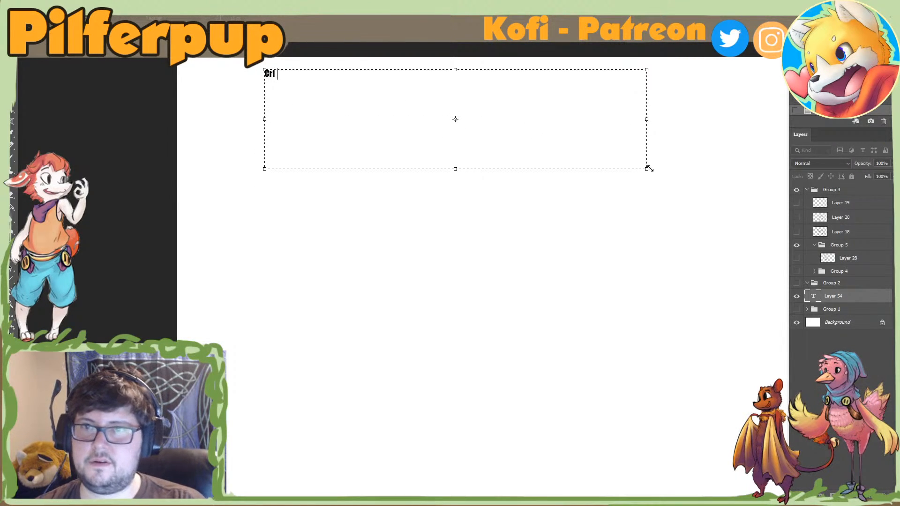
pyautogui.write('tique Time!!!')
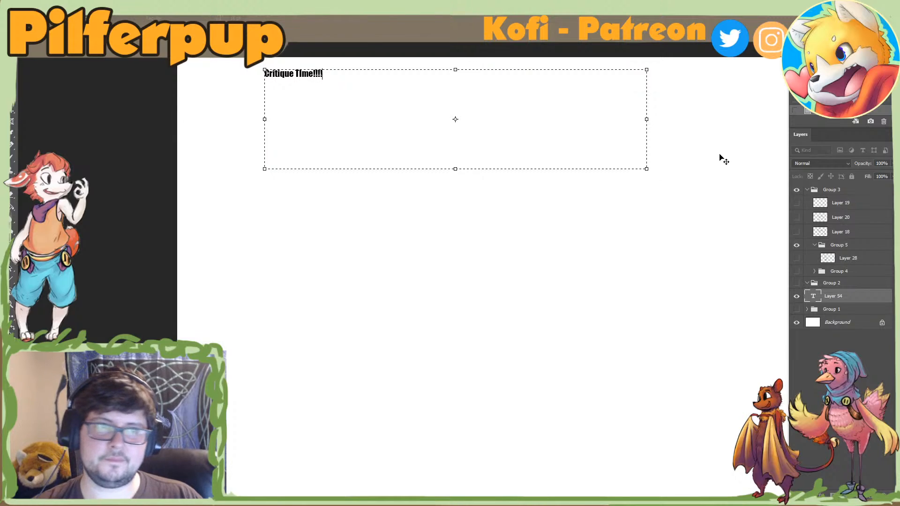
# Step: Commit the critique text and scale it up into a large heading along the canvas's upper edge
pyautogui.moveTo(647, 169); pyautogui.dragTo(673, 123)
pyautogui.hotkey('ctrl', 'Return')
pyautogui.hotkey('ctrl', 't')
pyautogui.press('Return')
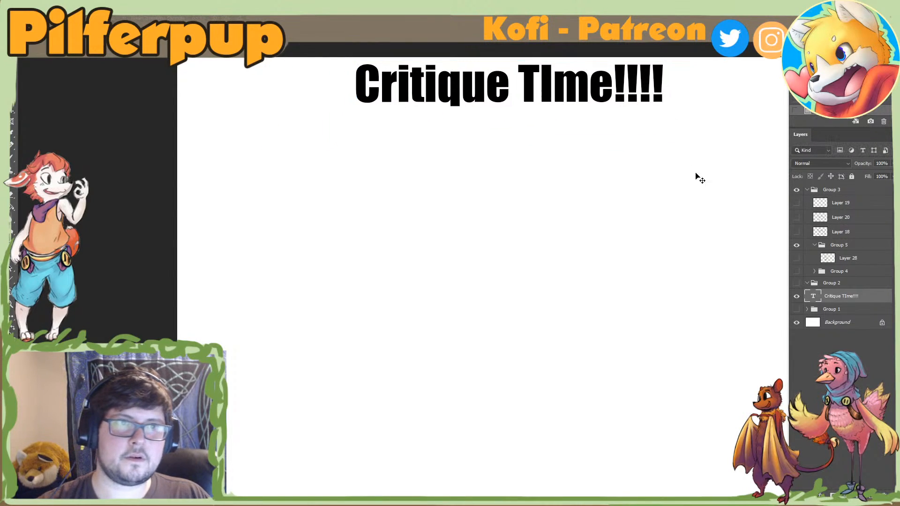
pyautogui.moveTo(697, 177); pyautogui.dragTo(620, 185)
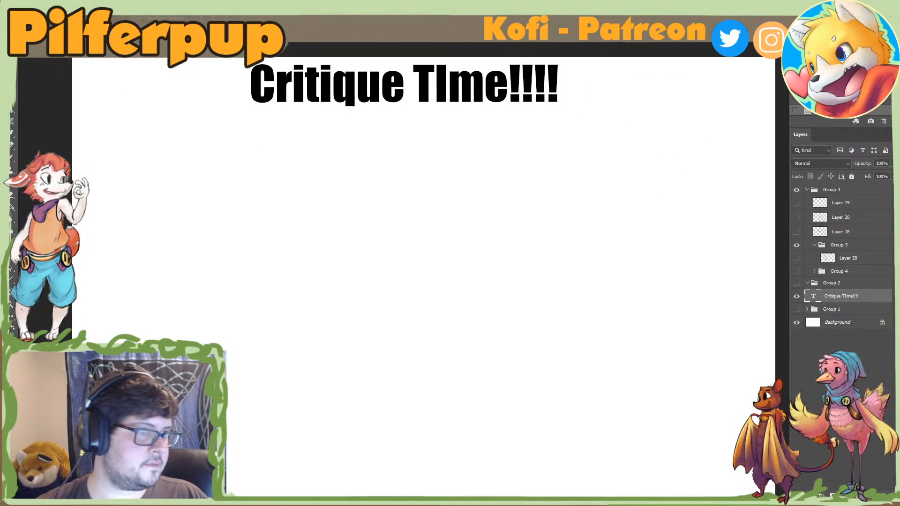
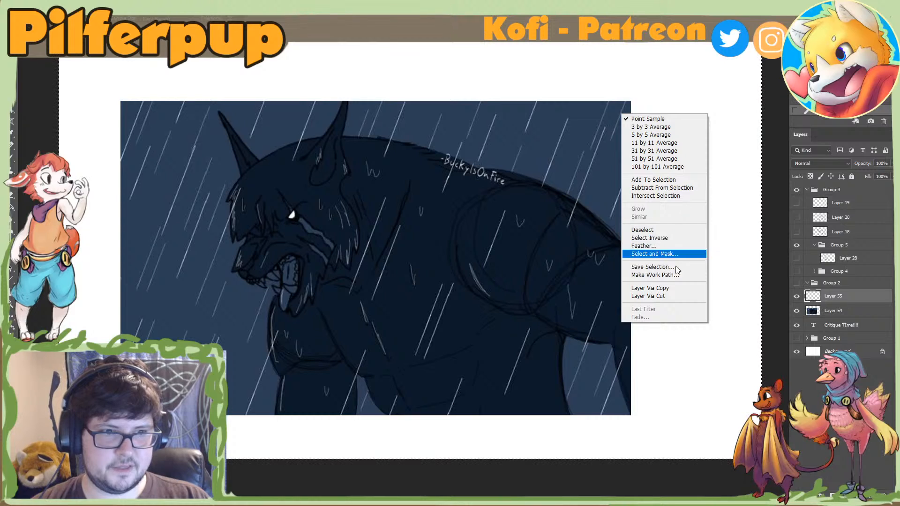
# Step: On Layer 54, select the rectangular area of the rainy werewolf picture by inverting a selection of its empty surroundings
pyautogui.click(651, 238)
pyautogui.hotkey('alt', '[')
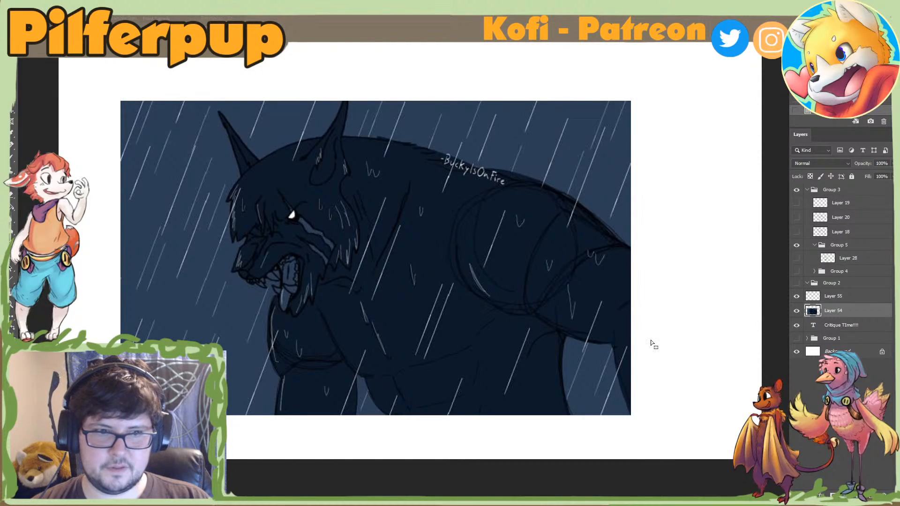
pyautogui.rightClick(651, 342)
pyautogui.click(688, 259)
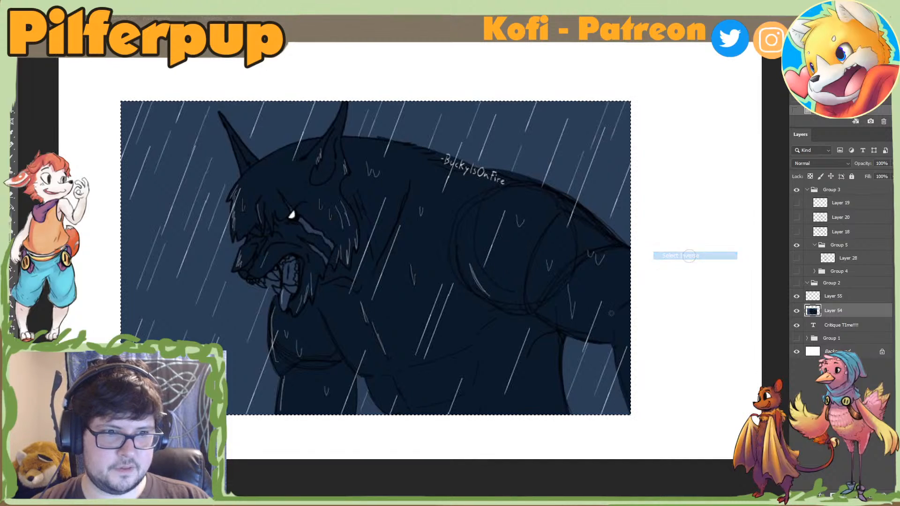
# Step: Paint pale mist along the picture's lower edge with a soft round pressure brush enlarged to 2165 px at 0% hardness
pyautogui.rightClick(611, 313)
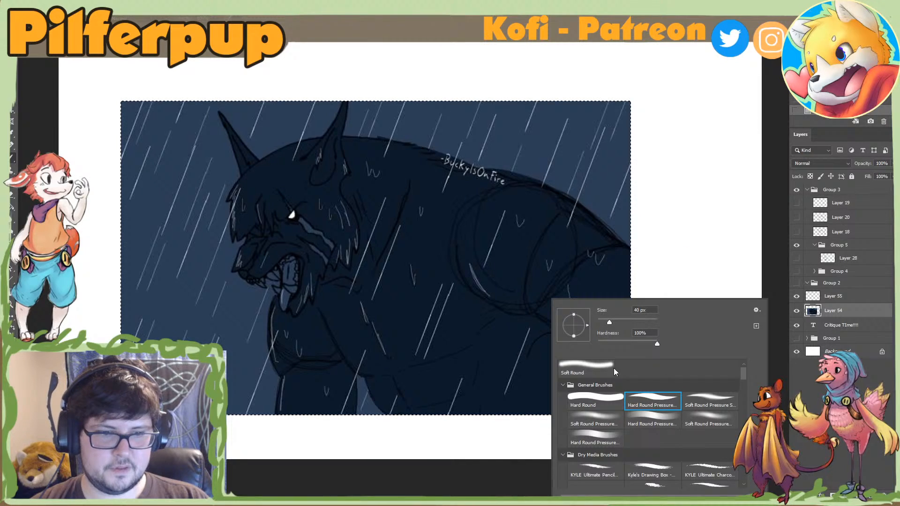
pyautogui.click(651, 322)
pyautogui.click(206, 460)
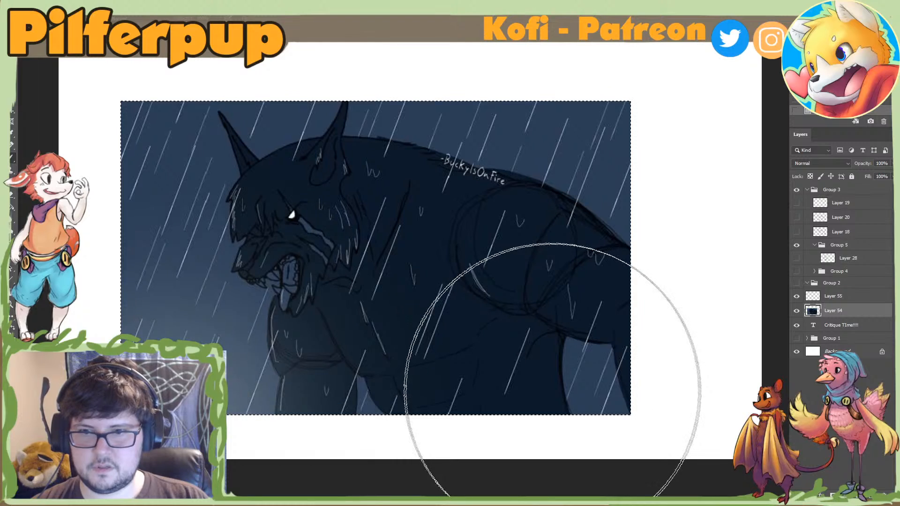
pyautogui.moveTo(553, 392); pyautogui.dragTo(552, 391)
pyautogui.hotkey('ctrl', 'z')
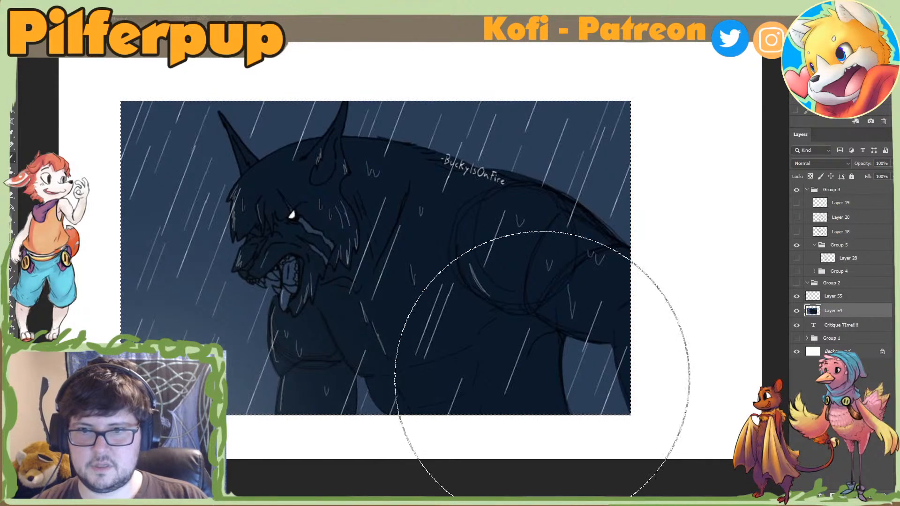
pyautogui.rightClick(541, 378)
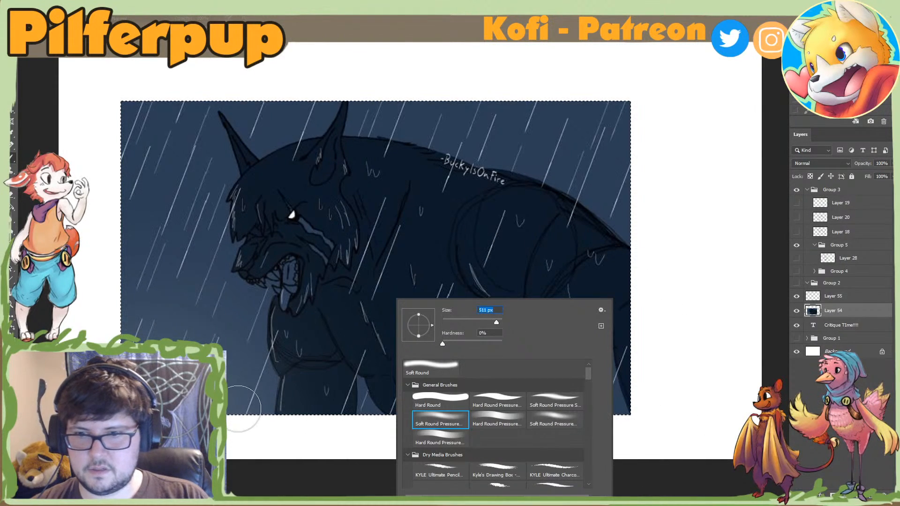
pyautogui.moveTo(497, 323); pyautogui.dragTo(499, 322)
pyautogui.click(171, 433)
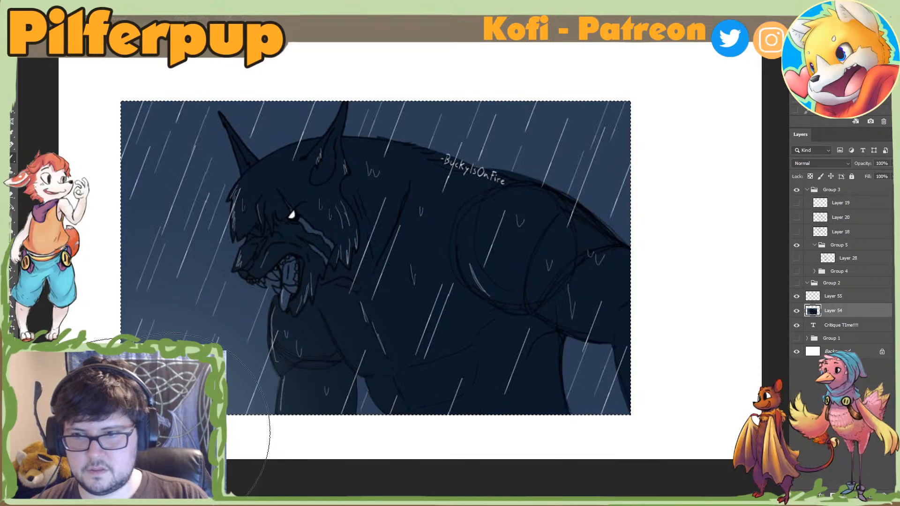
pyautogui.moveTo(171, 432); pyautogui.dragTo(455, 455)
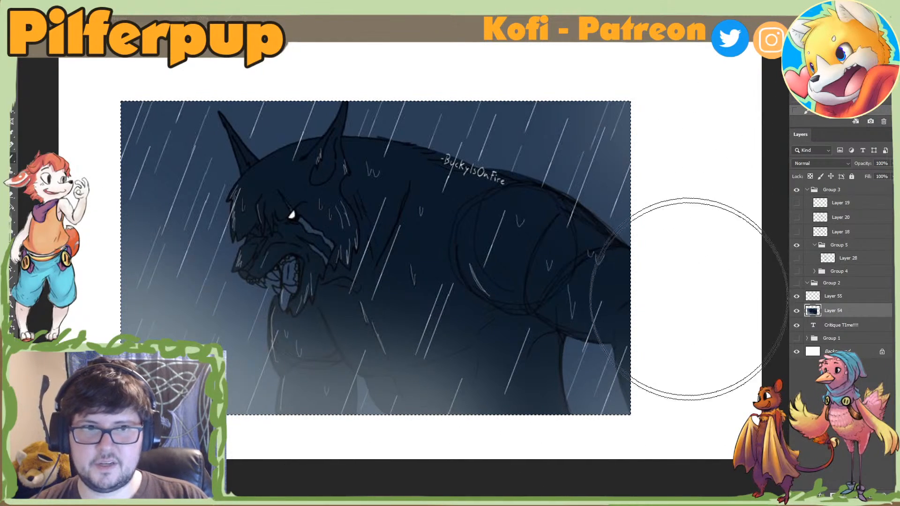
# Step: Add cloudy fog patches around the werewolf's legs and in the background with a smaller soft brush, and clear the selection
pyautogui.rightClick(322, 361)
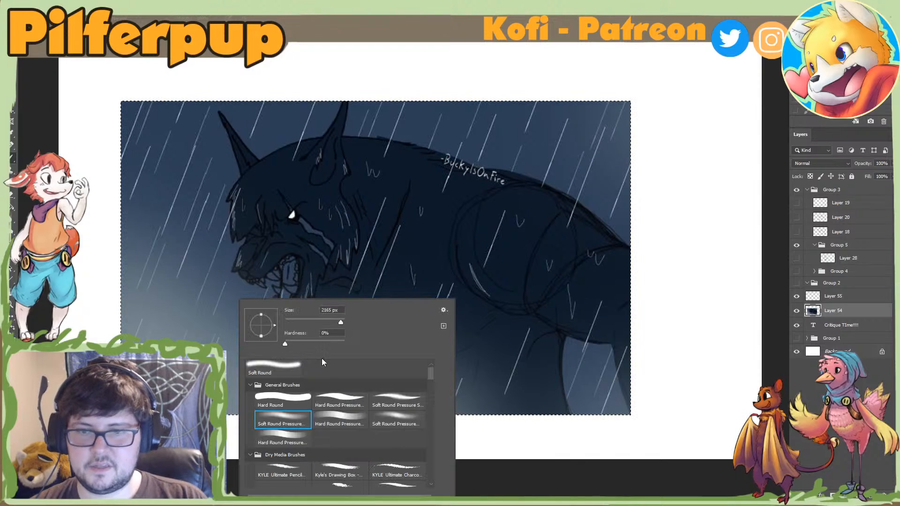
pyautogui.moveTo(341, 322); pyautogui.dragTo(336, 323)
pyautogui.moveTo(183, 329)
pyautogui.mouseDown()
pyautogui.moveTo(230, 354)
pyautogui.moveTo(466, 386)
pyautogui.moveTo(509, 342)
pyautogui.moveTo(274, 408)
pyautogui.moveTo(553, 382)
pyautogui.moveTo(606, 354)
pyautogui.mouseUp()
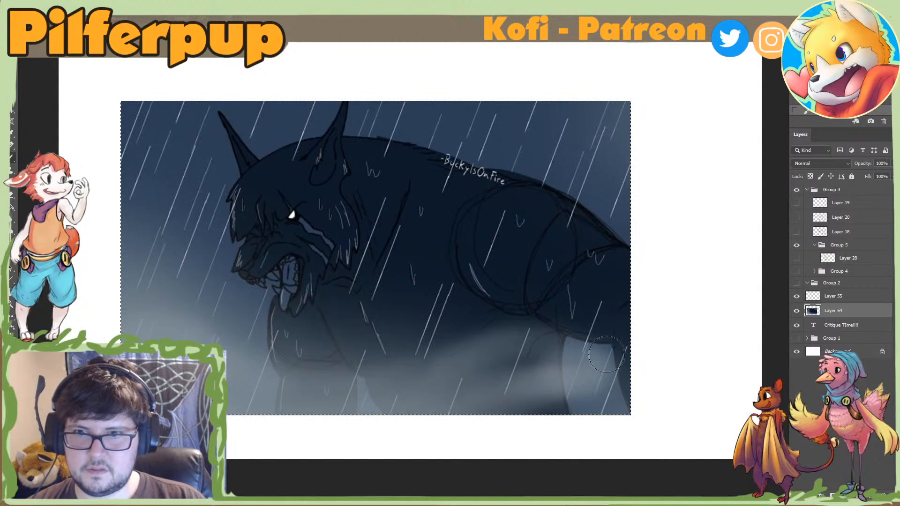
pyautogui.moveTo(167, 244)
pyautogui.mouseDown()
pyautogui.moveTo(158, 286)
pyautogui.moveTo(273, 397)
pyautogui.moveTo(531, 410)
pyautogui.moveTo(465, 353)
pyautogui.moveTo(382, 423)
pyautogui.moveTo(603, 369)
pyautogui.moveTo(234, 405)
pyautogui.mouseUp()
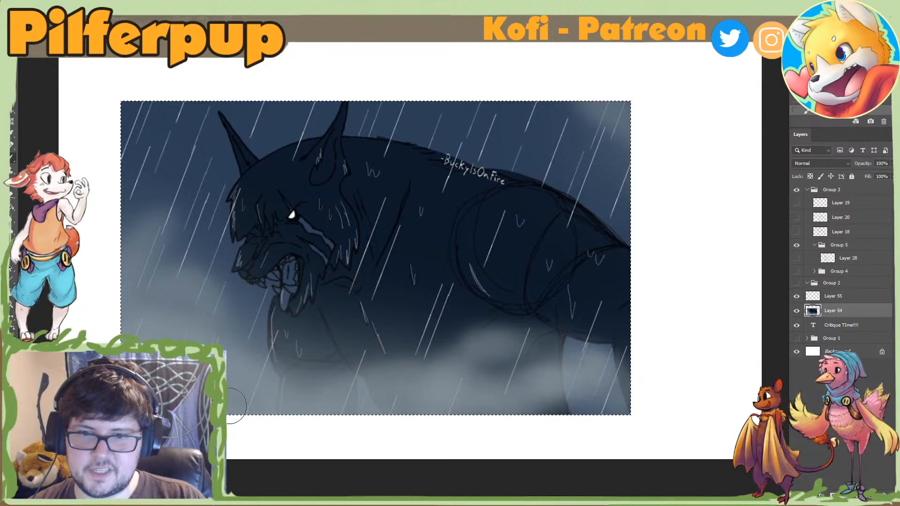
pyautogui.moveTo(309, 382)
pyautogui.mouseDown()
pyautogui.moveTo(364, 341)
pyautogui.moveTo(519, 452)
pyautogui.mouseUp()
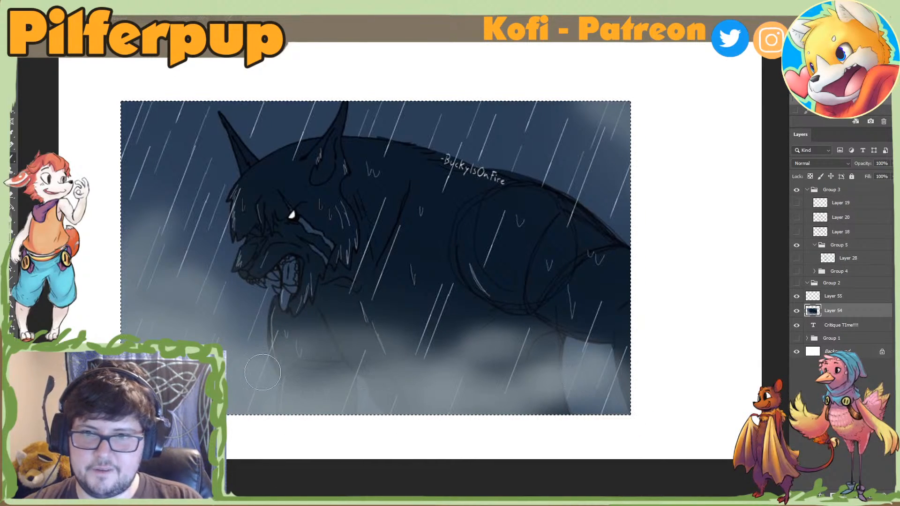
pyautogui.press('m')
pyautogui.moveTo(392, 357); pyautogui.dragTo(413, 317)
pyautogui.hotkey('ctrl', 'd')
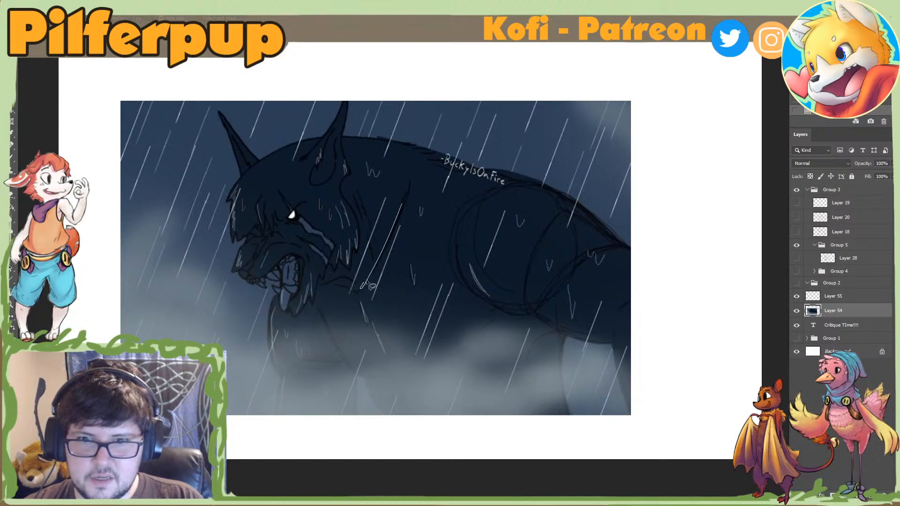
# Step: Lasso the werewolf's shadow areas as one combined selection, covering the chest, legs, belly, arm, neck, muzzle, eye socket and inner ear
pyautogui.moveTo(367, 281); pyautogui.dragTo(370, 275)
pyautogui.moveTo(403, 189); pyautogui.dragTo(367, 268)
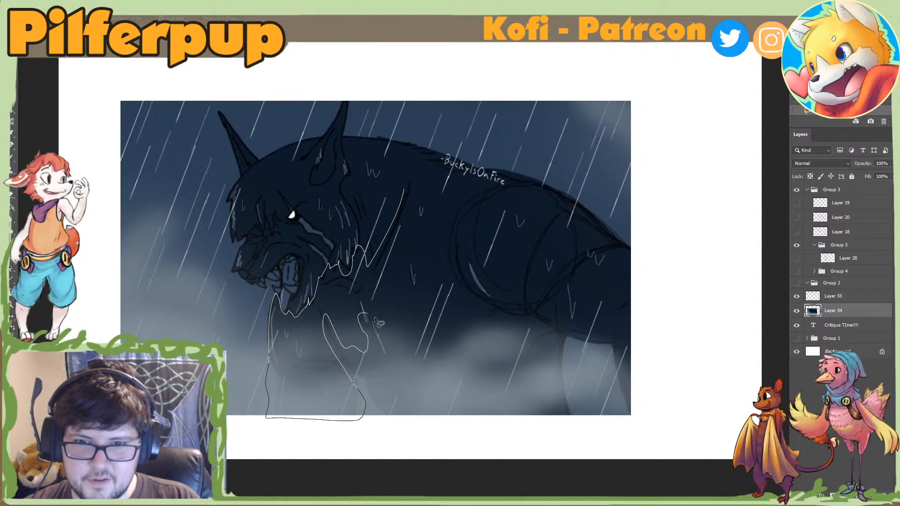
pyautogui.moveTo(377, 320)
pyautogui.mouseDown()
pyautogui.moveTo(414, 311)
pyautogui.moveTo(445, 255)
pyautogui.moveTo(404, 196)
pyautogui.mouseUp()
pyautogui.moveTo(448, 252)
pyautogui.mouseDown()
pyautogui.moveTo(346, 317)
pyautogui.moveTo(354, 371)
pyautogui.moveTo(367, 384)
pyautogui.mouseUp()
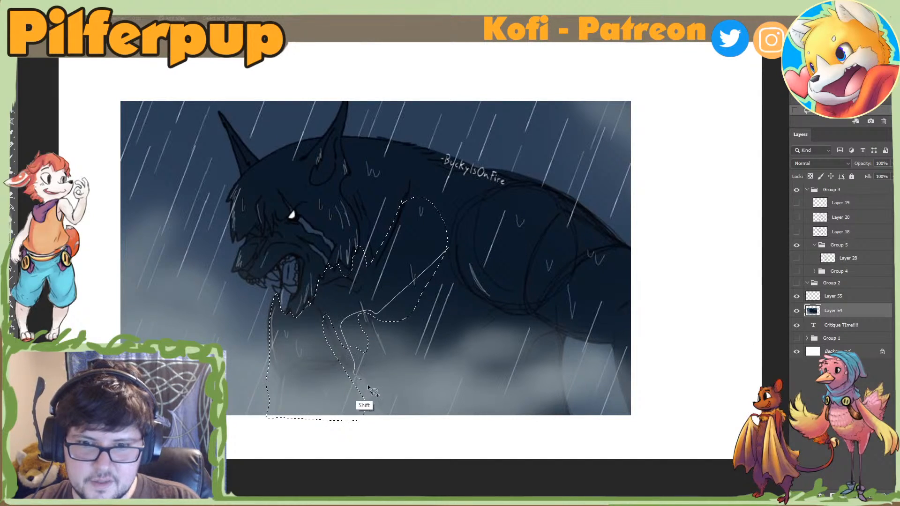
pyautogui.moveTo(498, 422)
pyautogui.mouseDown()
pyautogui.moveTo(569, 361)
pyautogui.moveTo(450, 244)
pyautogui.mouseUp()
pyautogui.moveTo(478, 284)
pyautogui.mouseDown()
pyautogui.moveTo(611, 293)
pyautogui.moveTo(441, 253)
pyautogui.mouseUp()
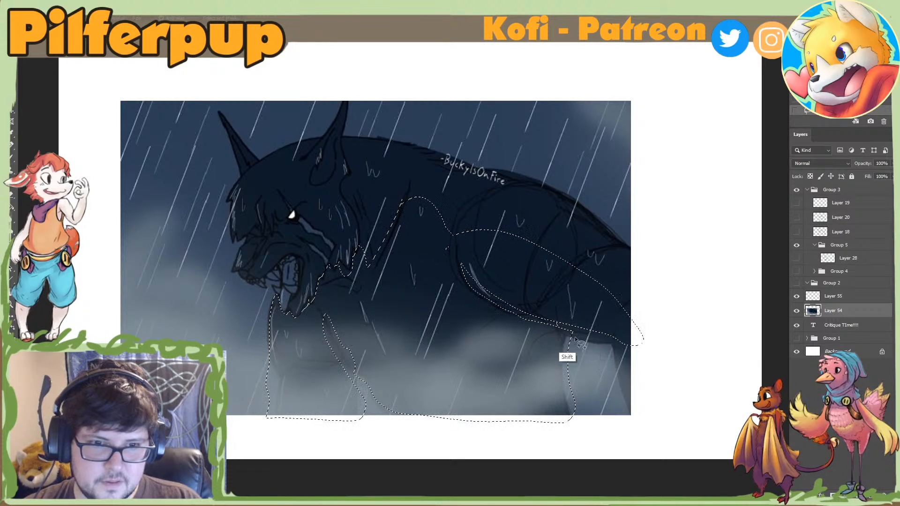
pyautogui.moveTo(619, 344)
pyautogui.mouseDown()
pyautogui.moveTo(640, 402)
pyautogui.moveTo(623, 346)
pyautogui.mouseUp()
pyautogui.moveTo(366, 257)
pyautogui.mouseDown()
pyautogui.moveTo(380, 196)
pyautogui.moveTo(368, 257)
pyautogui.mouseUp()
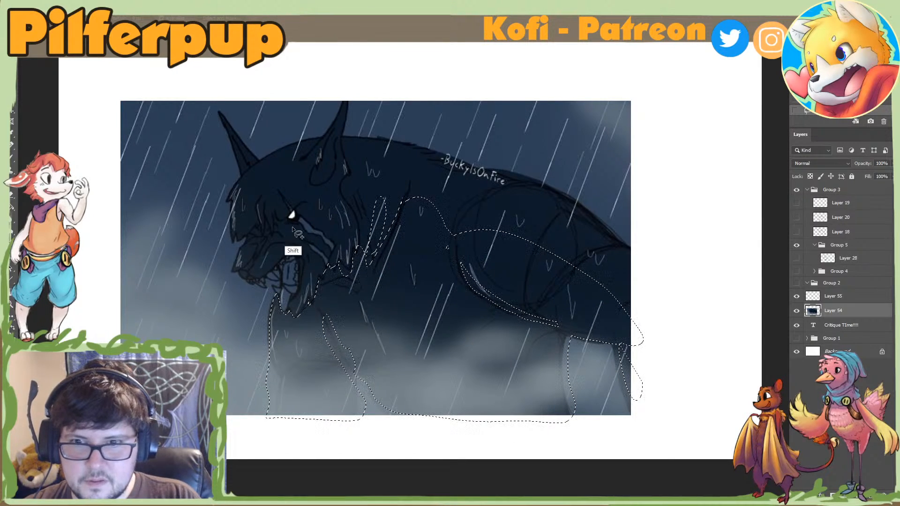
pyautogui.moveTo(292, 224)
pyautogui.mouseDown()
pyautogui.moveTo(320, 210)
pyautogui.moveTo(294, 232)
pyautogui.moveTo(252, 236)
pyautogui.moveTo(297, 238)
pyautogui.moveTo(307, 250)
pyautogui.moveTo(263, 249)
pyautogui.moveTo(302, 252)
pyautogui.moveTo(314, 242)
pyautogui.moveTo(291, 228)
pyautogui.moveTo(319, 218)
pyautogui.moveTo(322, 244)
pyautogui.moveTo(335, 256)
pyautogui.moveTo(355, 249)
pyautogui.moveTo(318, 242)
pyautogui.moveTo(324, 281)
pyautogui.moveTo(314, 255)
pyautogui.moveTo(310, 295)
pyautogui.moveTo(323, 273)
pyautogui.moveTo(301, 305)
pyautogui.moveTo(285, 266)
pyautogui.moveTo(296, 261)
pyautogui.moveTo(282, 267)
pyautogui.moveTo(284, 313)
pyautogui.moveTo(305, 271)
pyautogui.moveTo(282, 262)
pyautogui.moveTo(279, 284)
pyautogui.moveTo(265, 278)
pyautogui.moveTo(259, 290)
pyautogui.moveTo(264, 283)
pyautogui.moveTo(247, 281)
pyautogui.moveTo(290, 275)
pyautogui.moveTo(248, 225)
pyautogui.moveTo(243, 237)
pyautogui.moveTo(255, 218)
pyautogui.moveTo(245, 239)
pyautogui.moveTo(281, 227)
pyautogui.moveTo(315, 189)
pyautogui.moveTo(352, 191)
pyautogui.moveTo(368, 246)
pyautogui.moveTo(375, 218)
pyautogui.moveTo(365, 194)
pyautogui.mouseUp()
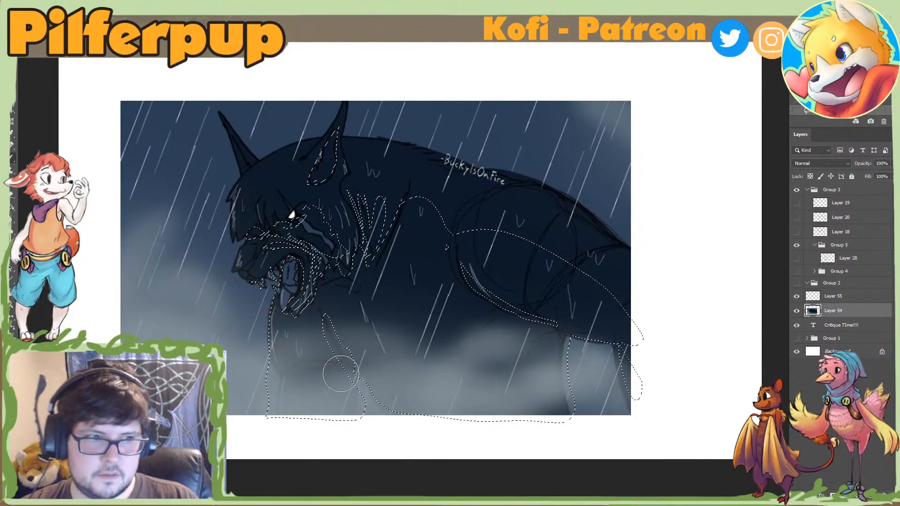
# Step: Fill the selected shadow shapes with black paint on a new layer above the picture, and clear the selection
pyautogui.hotkey('ctrl', 'shift', 'alt', 'n')
pyautogui.click(12, 338)
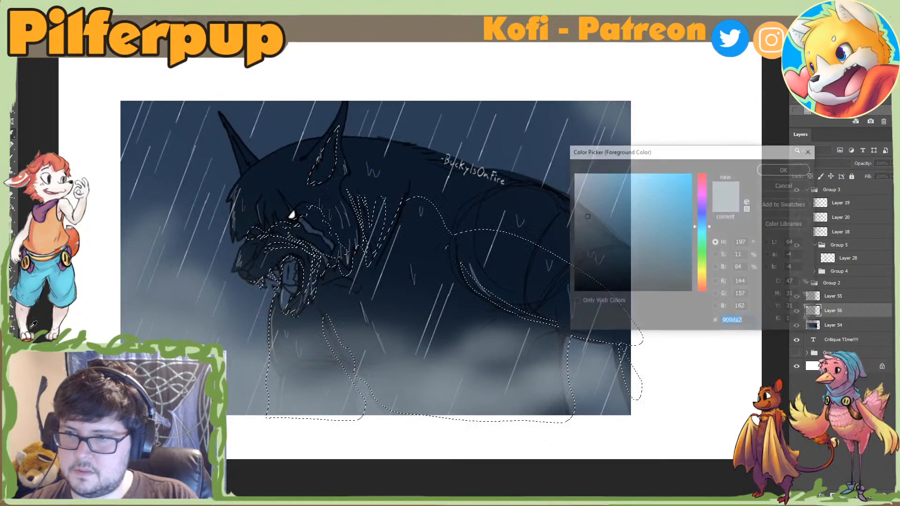
pyautogui.moveTo(634, 249); pyautogui.dragTo(571, 294)
pyautogui.click(764, 172)
pyautogui.moveTo(323, 159)
pyautogui.mouseDown()
pyautogui.moveTo(337, 140)
pyautogui.moveTo(305, 328)
pyautogui.moveTo(436, 274)
pyautogui.moveTo(539, 305)
pyautogui.moveTo(635, 271)
pyautogui.moveTo(598, 438)
pyautogui.mouseUp()
pyautogui.hotkey('ctrl', 'd')
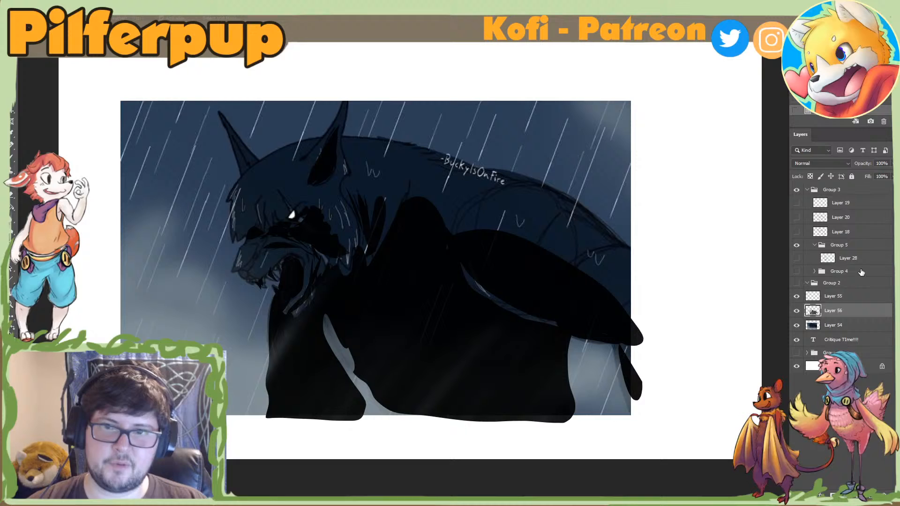
# Step: Clip the black shadow layer to the werewolf picture and set it to Darken blending at 59% opacity
pyautogui.rightClick(852, 316)
pyautogui.click(769, 290)
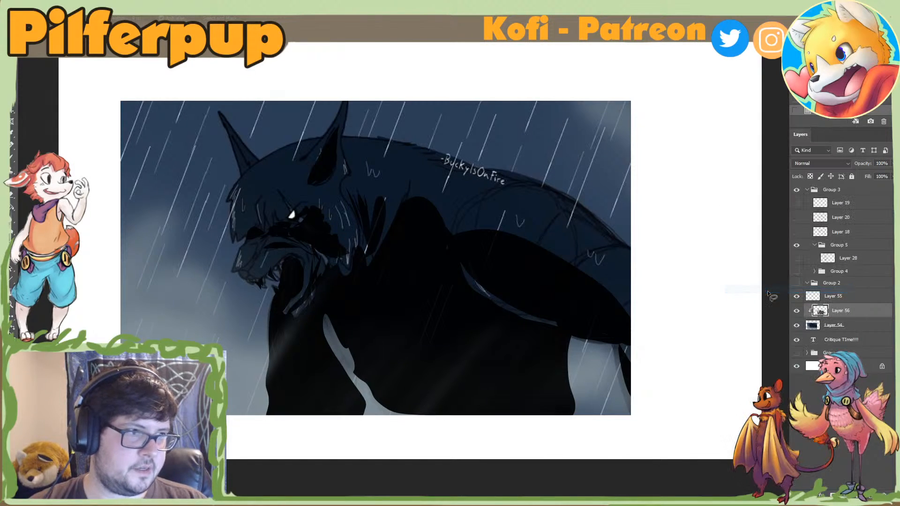
pyautogui.click(820, 163)
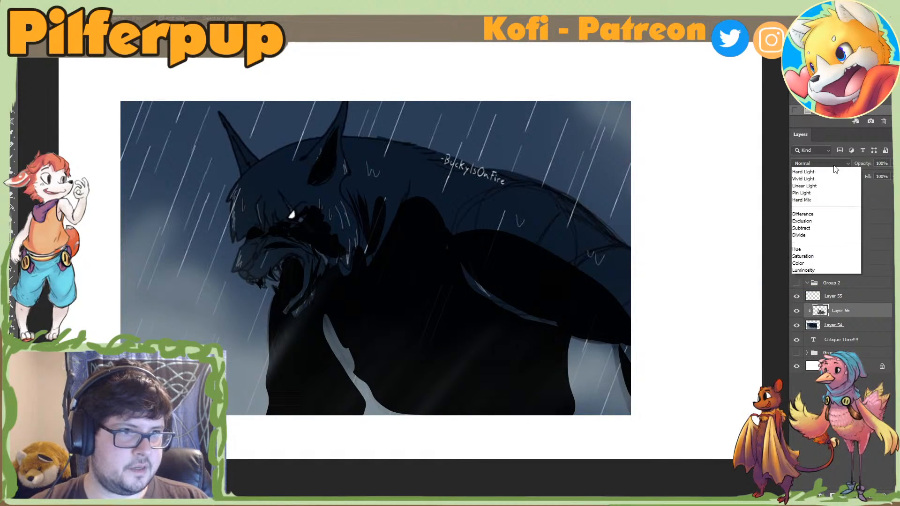
pyautogui.click(813, 383)
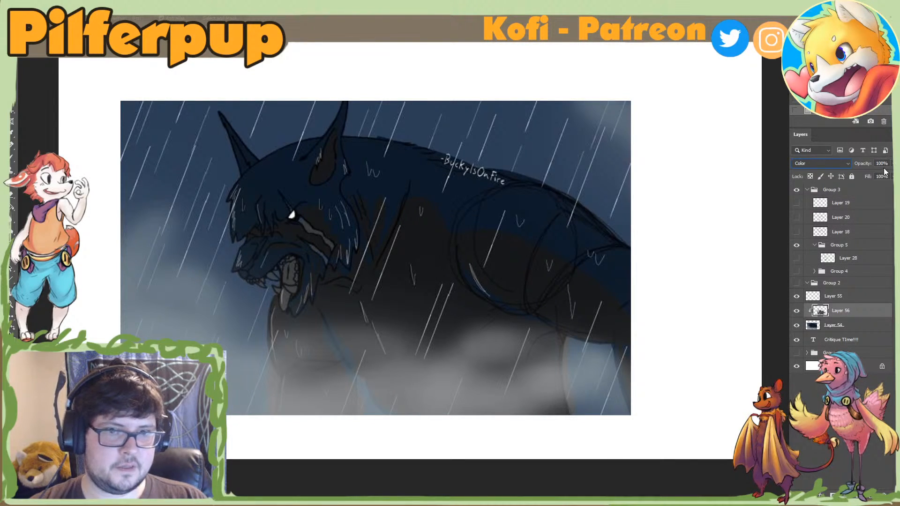
pyautogui.click(848, 163)
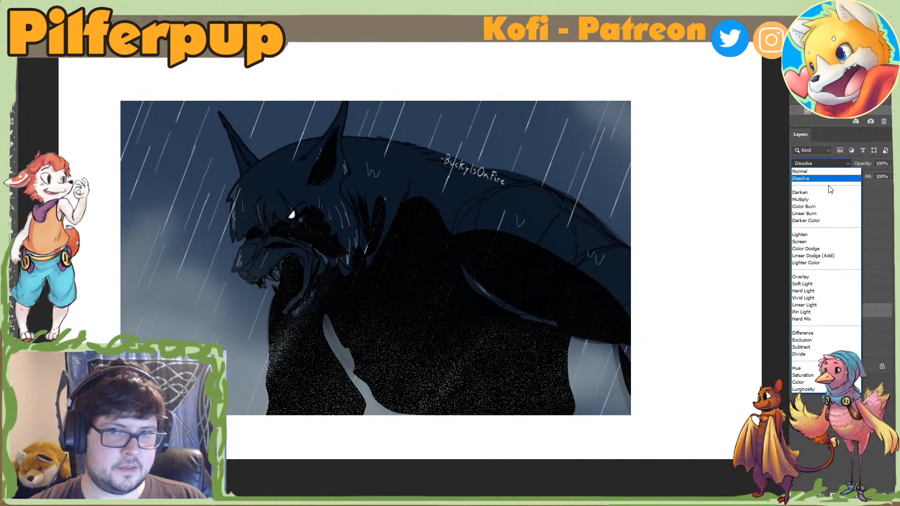
pyautogui.click(827, 192)
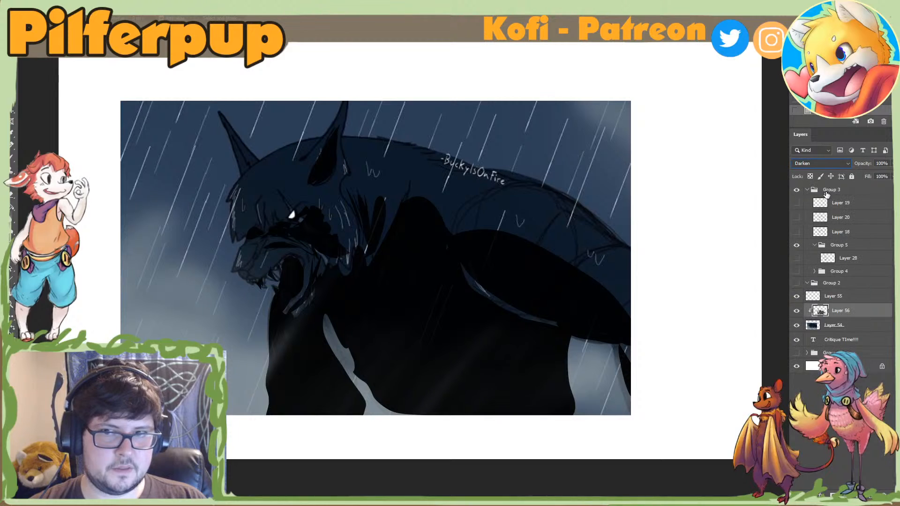
pyautogui.moveTo(892, 174); pyautogui.dragTo(871, 177)
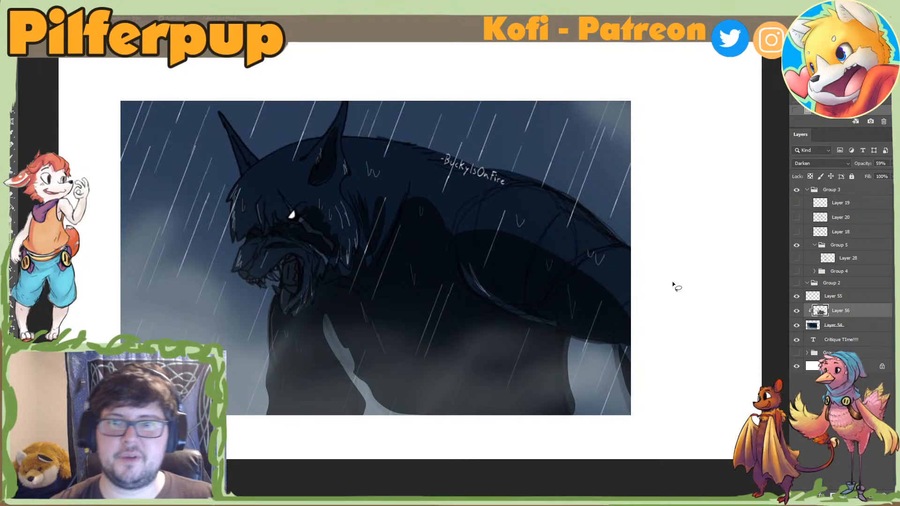
# Step: Set the foreground colour to bright red and choose a Hard Round Pressure brush
pyautogui.press('b')
pyautogui.click(11, 338)
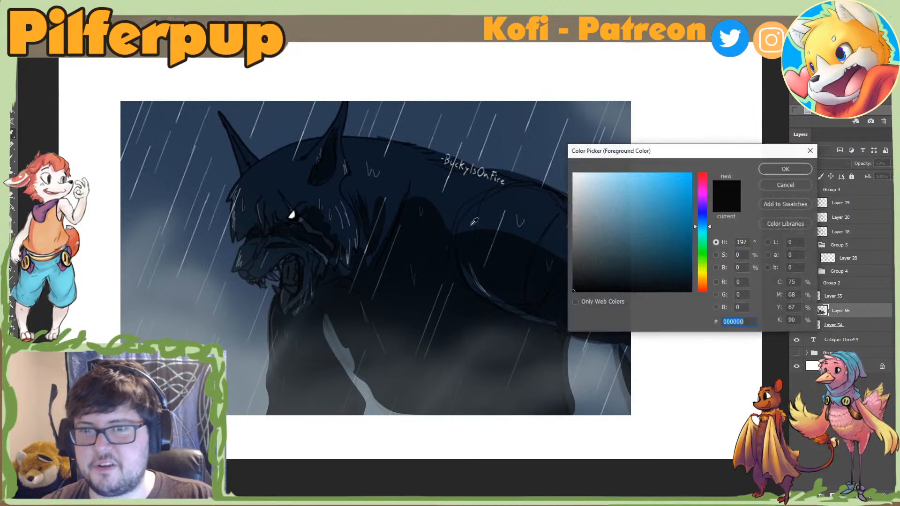
pyautogui.moveTo(702, 287); pyautogui.dragTo(705, 302)
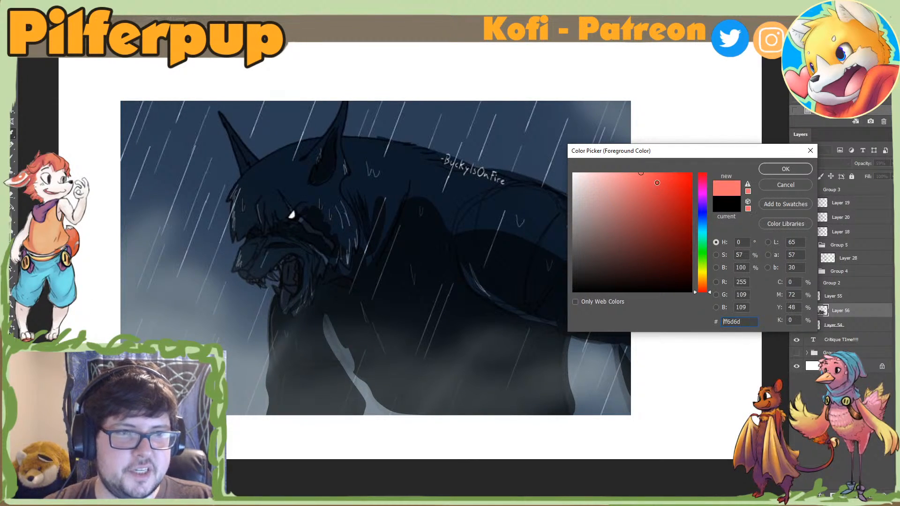
pyautogui.click(777, 165)
pyautogui.rightClick(363, 208)
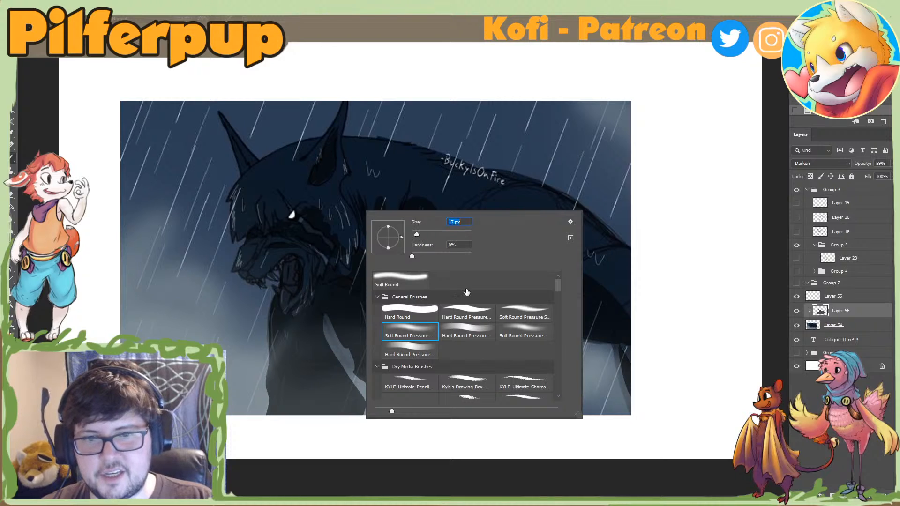
pyautogui.click(483, 311)
# Step: Paint the werewolf's eyes glowing red and draw a long wavy light streak trailing back from the near eye on a new layer
pyautogui.click(293, 214)
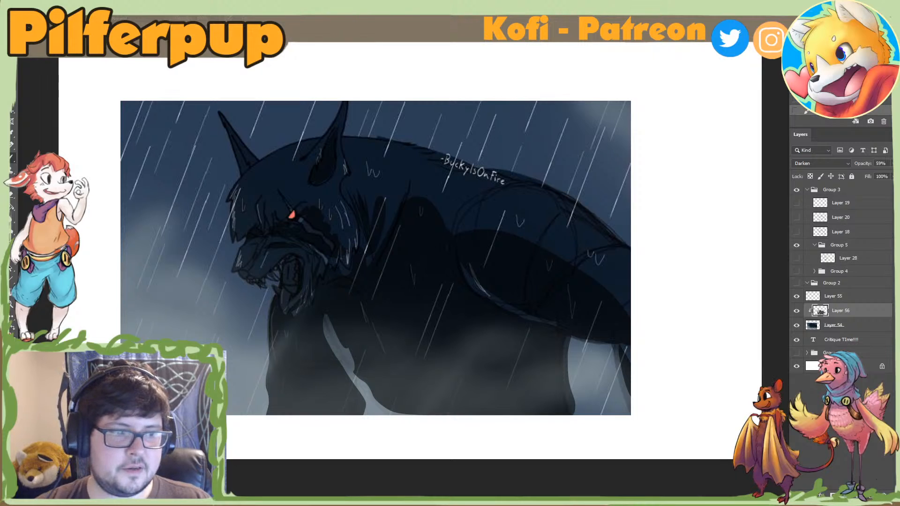
pyautogui.hotkey('ctrl', 'shift', 'alt', 'n')
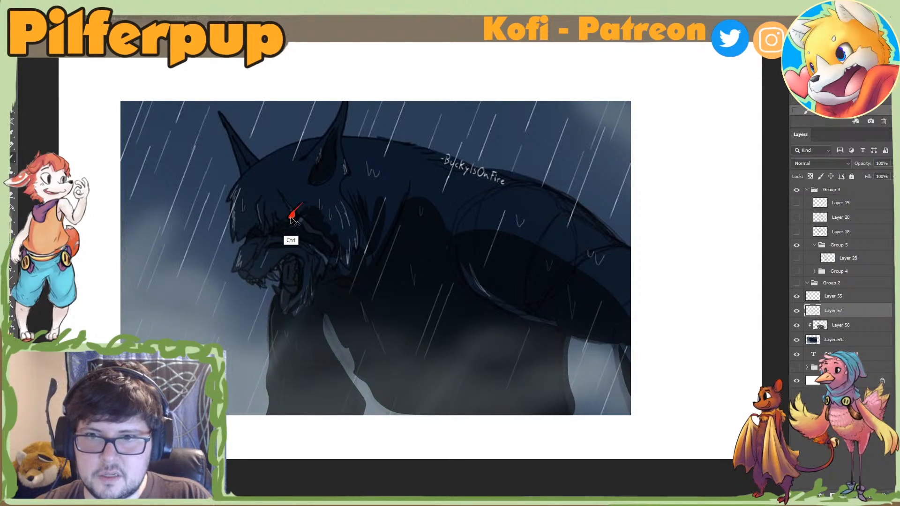
pyautogui.moveTo(292, 212)
pyautogui.mouseDown()
pyautogui.moveTo(383, 188)
pyautogui.moveTo(524, 116)
pyautogui.mouseUp()
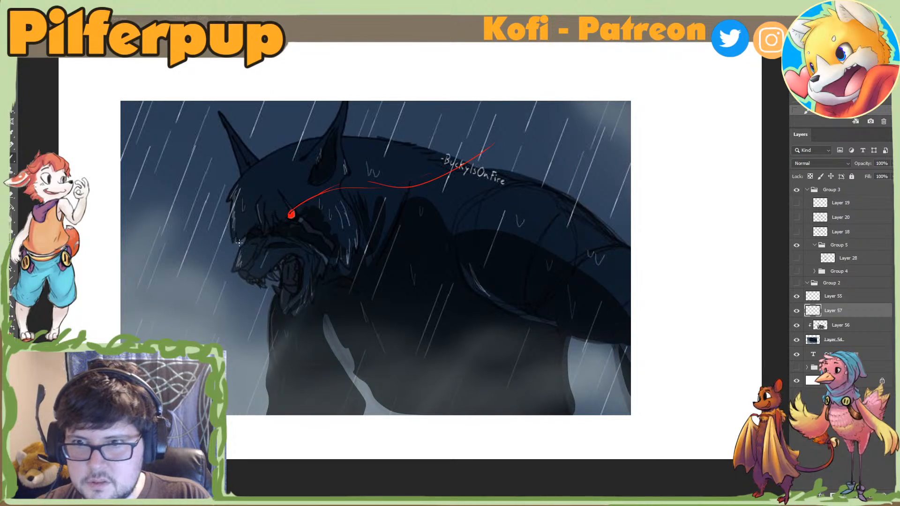
pyautogui.hotkey('ctrl', 'z')
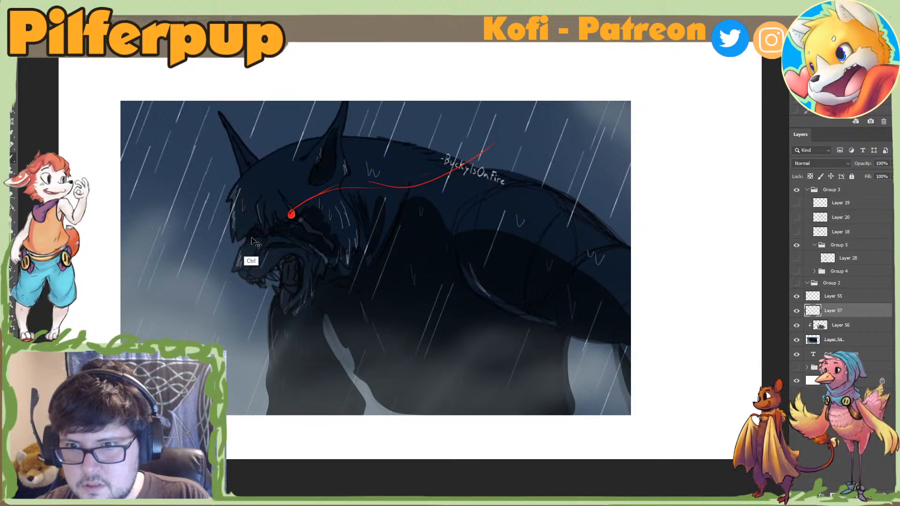
pyautogui.click(253, 233)
pyautogui.moveTo(252, 233); pyautogui.dragTo(254, 231)
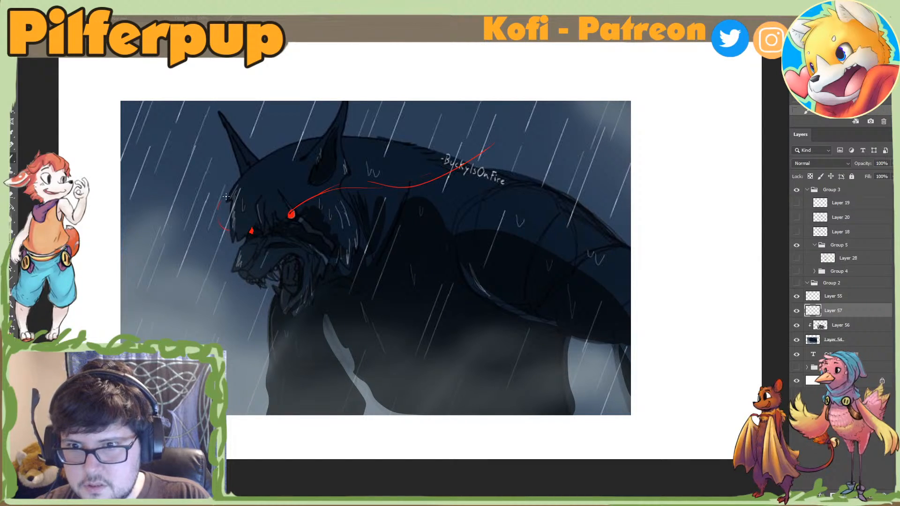
# Step: Try curved red light trails looping from the far eye around the head and from the near eye over the back, and undo them
pyautogui.hotkey('ctrl', 'z')
pyautogui.moveTo(230, 226)
pyautogui.mouseDown()
pyautogui.moveTo(192, 215)
pyautogui.moveTo(300, 123)
pyautogui.mouseUp()
pyautogui.hotkey('ctrl', 'z')
pyautogui.hotkey('ctrl', 'z')
pyautogui.moveTo(314, 200); pyautogui.dragTo(520, 167)
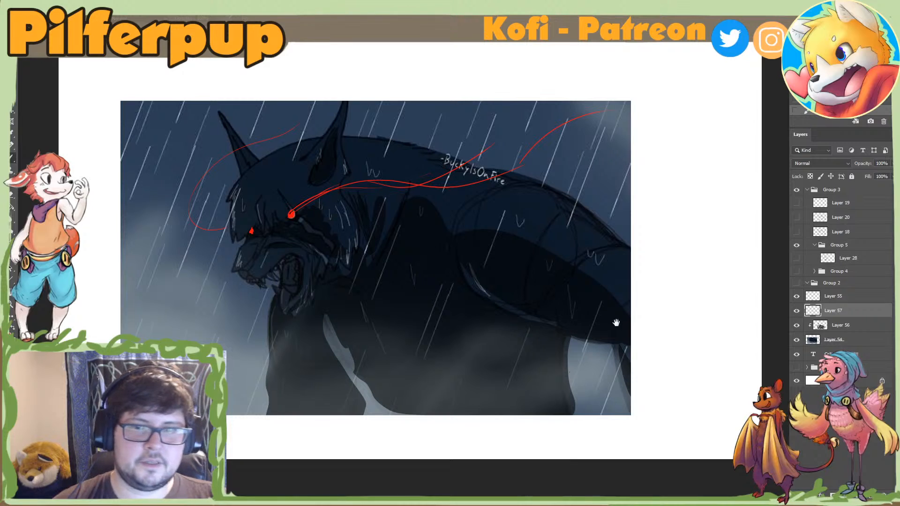
pyautogui.moveTo(618, 340); pyautogui.dragTo(613, 347)
pyautogui.hotkey('ctrl', 'z')
pyautogui.hotkey('ctrl', 'z')
pyautogui.hotkey('ctrl', 'z')
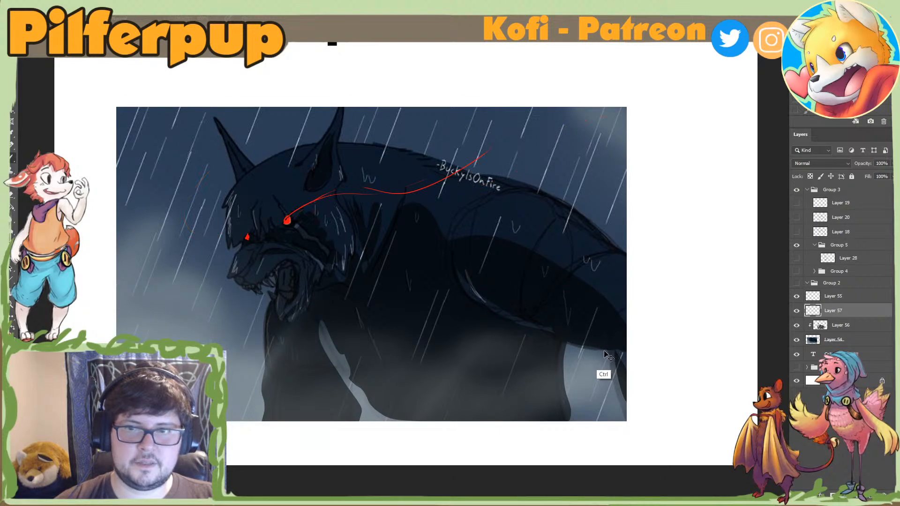
# Step: Sketch red drips under the open mouth, dark limb shapes past the picture's lower edge and broad white shapes over the chest with a larger brush
pyautogui.moveTo(283, 296); pyautogui.dragTo(286, 345)
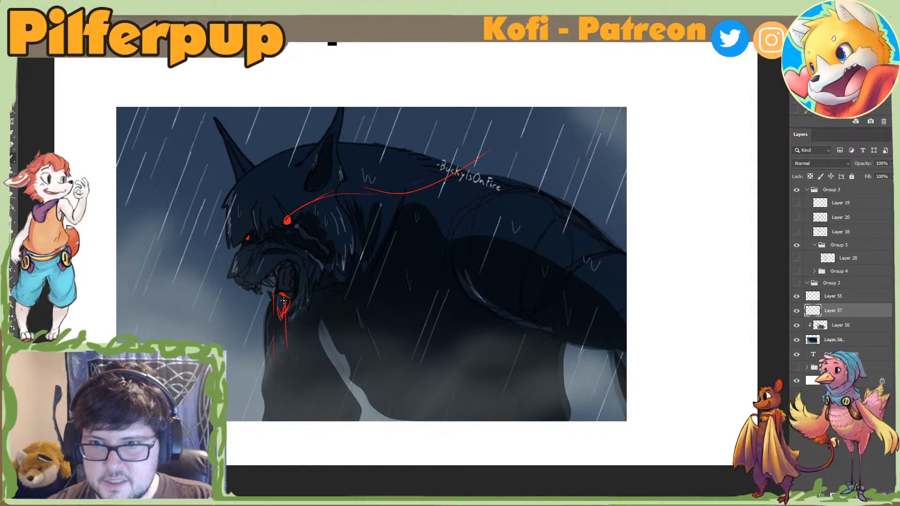
pyautogui.keyDown('alt'); pyautogui.click(581, 304); pyautogui.keyUp('alt')
pyautogui.rightClick(583, 305)
pyautogui.click(675, 322)
pyautogui.moveTo(558, 324)
pyautogui.mouseDown()
pyautogui.moveTo(520, 383)
pyautogui.moveTo(441, 445)
pyautogui.mouseUp()
pyautogui.moveTo(285, 369); pyautogui.dragTo(254, 421)
pyautogui.keyDown('alt'); pyautogui.click(374, 455); pyautogui.keyUp('alt')
pyautogui.moveTo(355, 337)
pyautogui.mouseDown()
pyautogui.moveTo(375, 351)
pyautogui.moveTo(333, 347)
pyautogui.moveTo(341, 311)
pyautogui.moveTo(277, 353)
pyautogui.mouseUp()
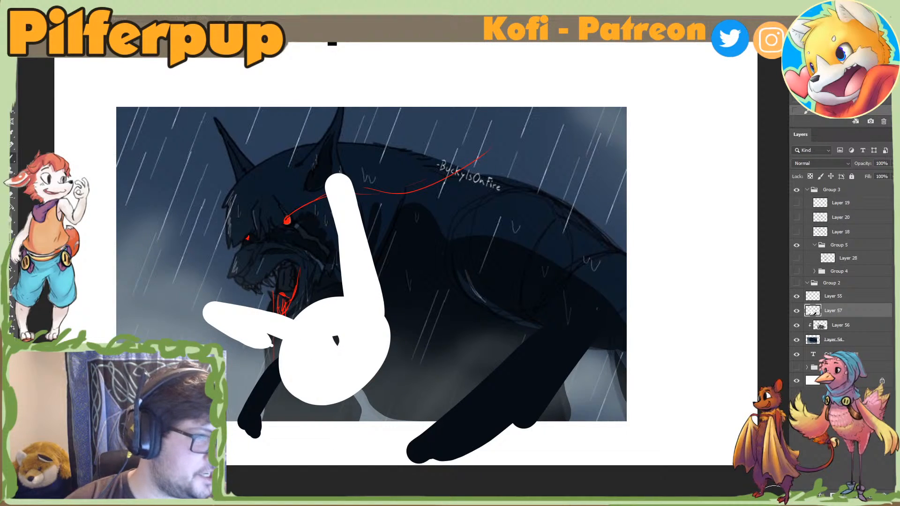
# Step: Undo the white and dark shapes, the red drips, the red eyes with their streak, and the new layer
pyautogui.hotkey('ctrl', 'z')
pyautogui.hotkey('ctrl', 'z')
pyautogui.hotkey('ctrl', 'z')
pyautogui.hotkey('ctrl', 'z')
pyautogui.hotkey('ctrl', 'z')
pyautogui.hotkey('ctrl', 'z')
pyautogui.hotkey('ctrl', 'z')
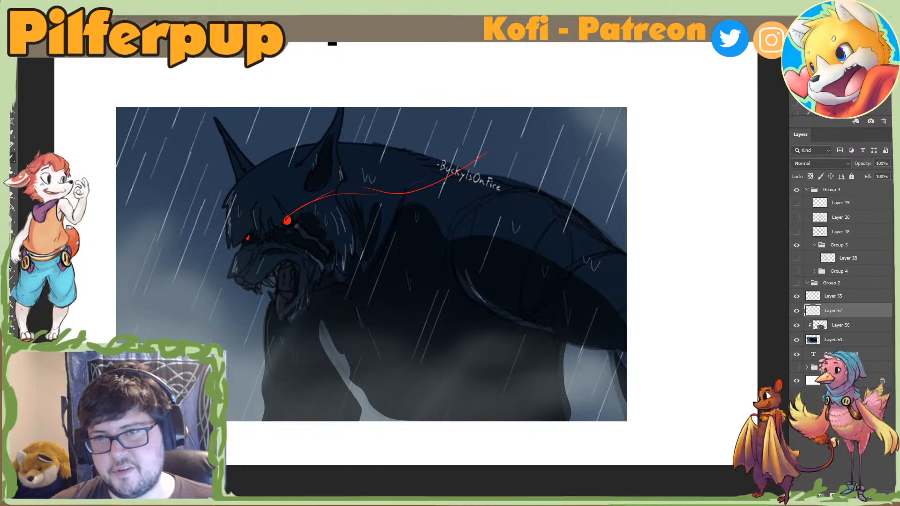
pyautogui.hotkey('ctrl', 'z')
pyautogui.hotkey('ctrl', 'z')
pyautogui.hotkey('ctrl', 'z')
pyautogui.hotkey('ctrl', 'z')
pyautogui.hotkey('ctrl', 'z')
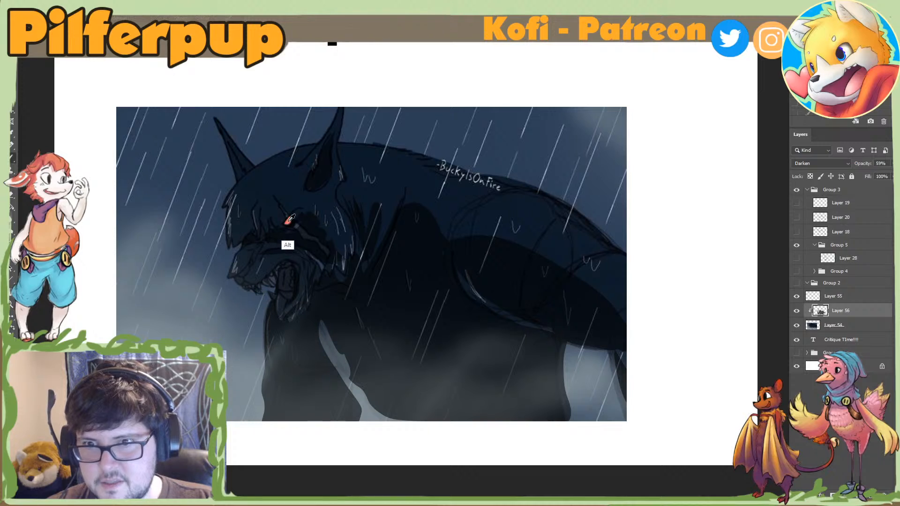
# Step: Add a new layer above the clipped shadow layer and prepare the hard round brush for painting the near eye
pyautogui.rightClick(357, 236)
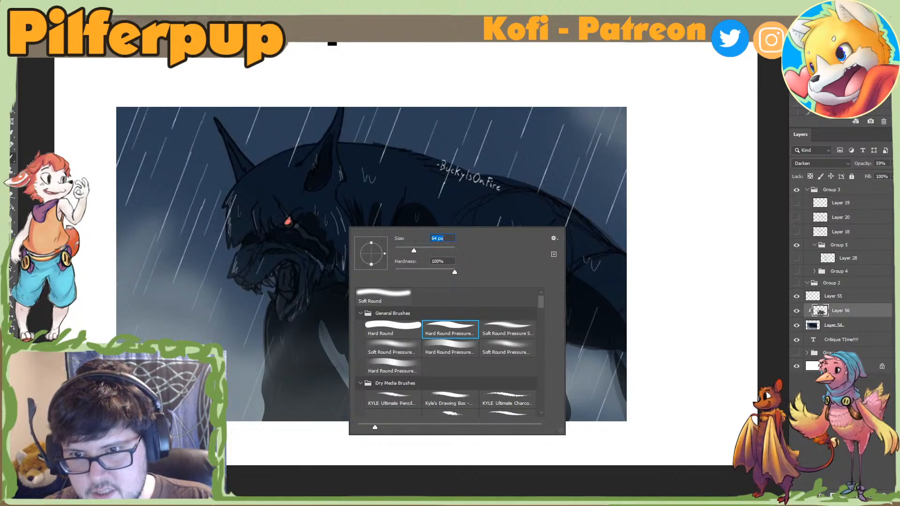
pyautogui.press('Return')
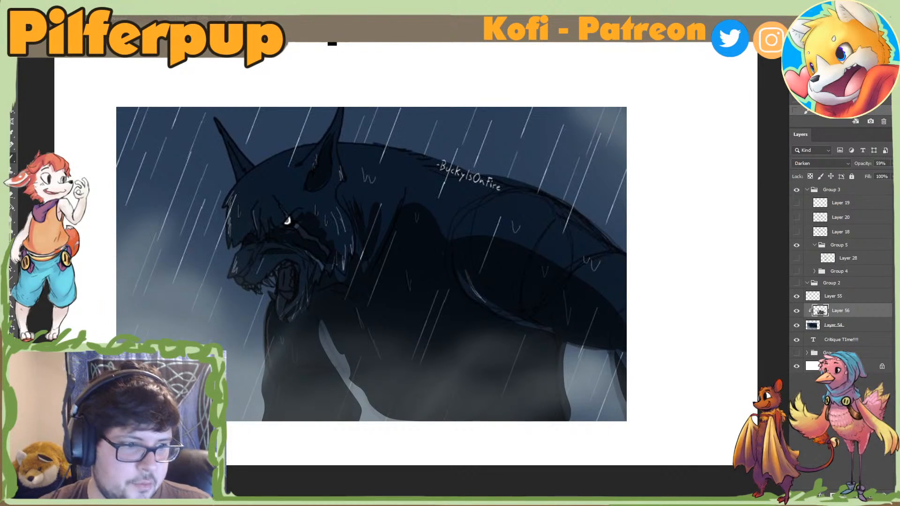
pyautogui.click(871, 495)
pyautogui.rightClick(330, 227)
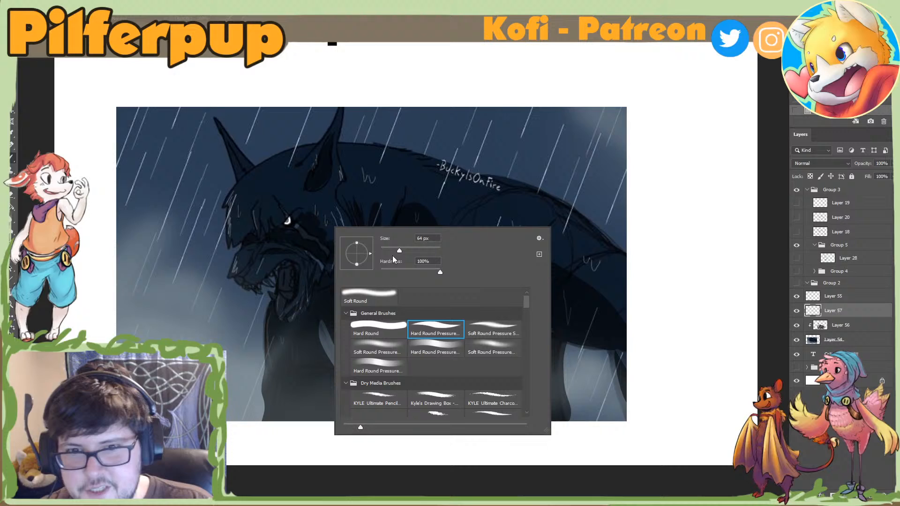
pyautogui.click(287, 221)
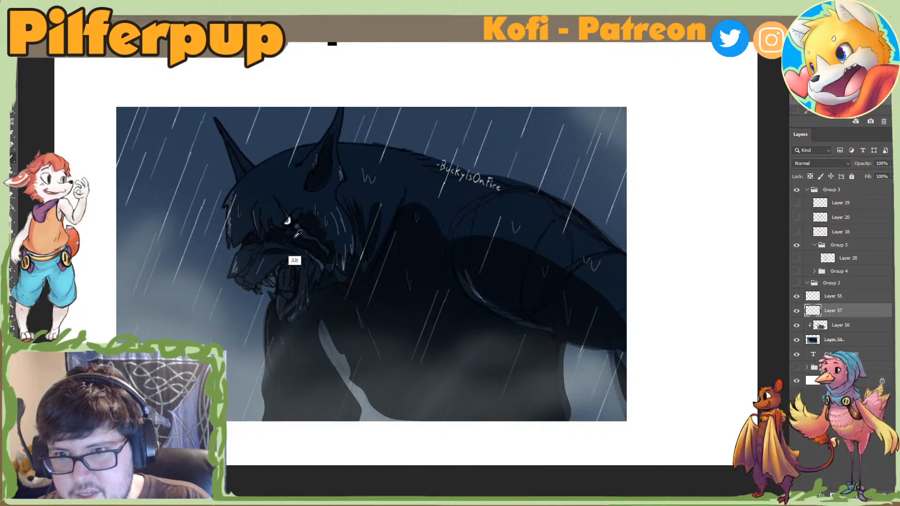